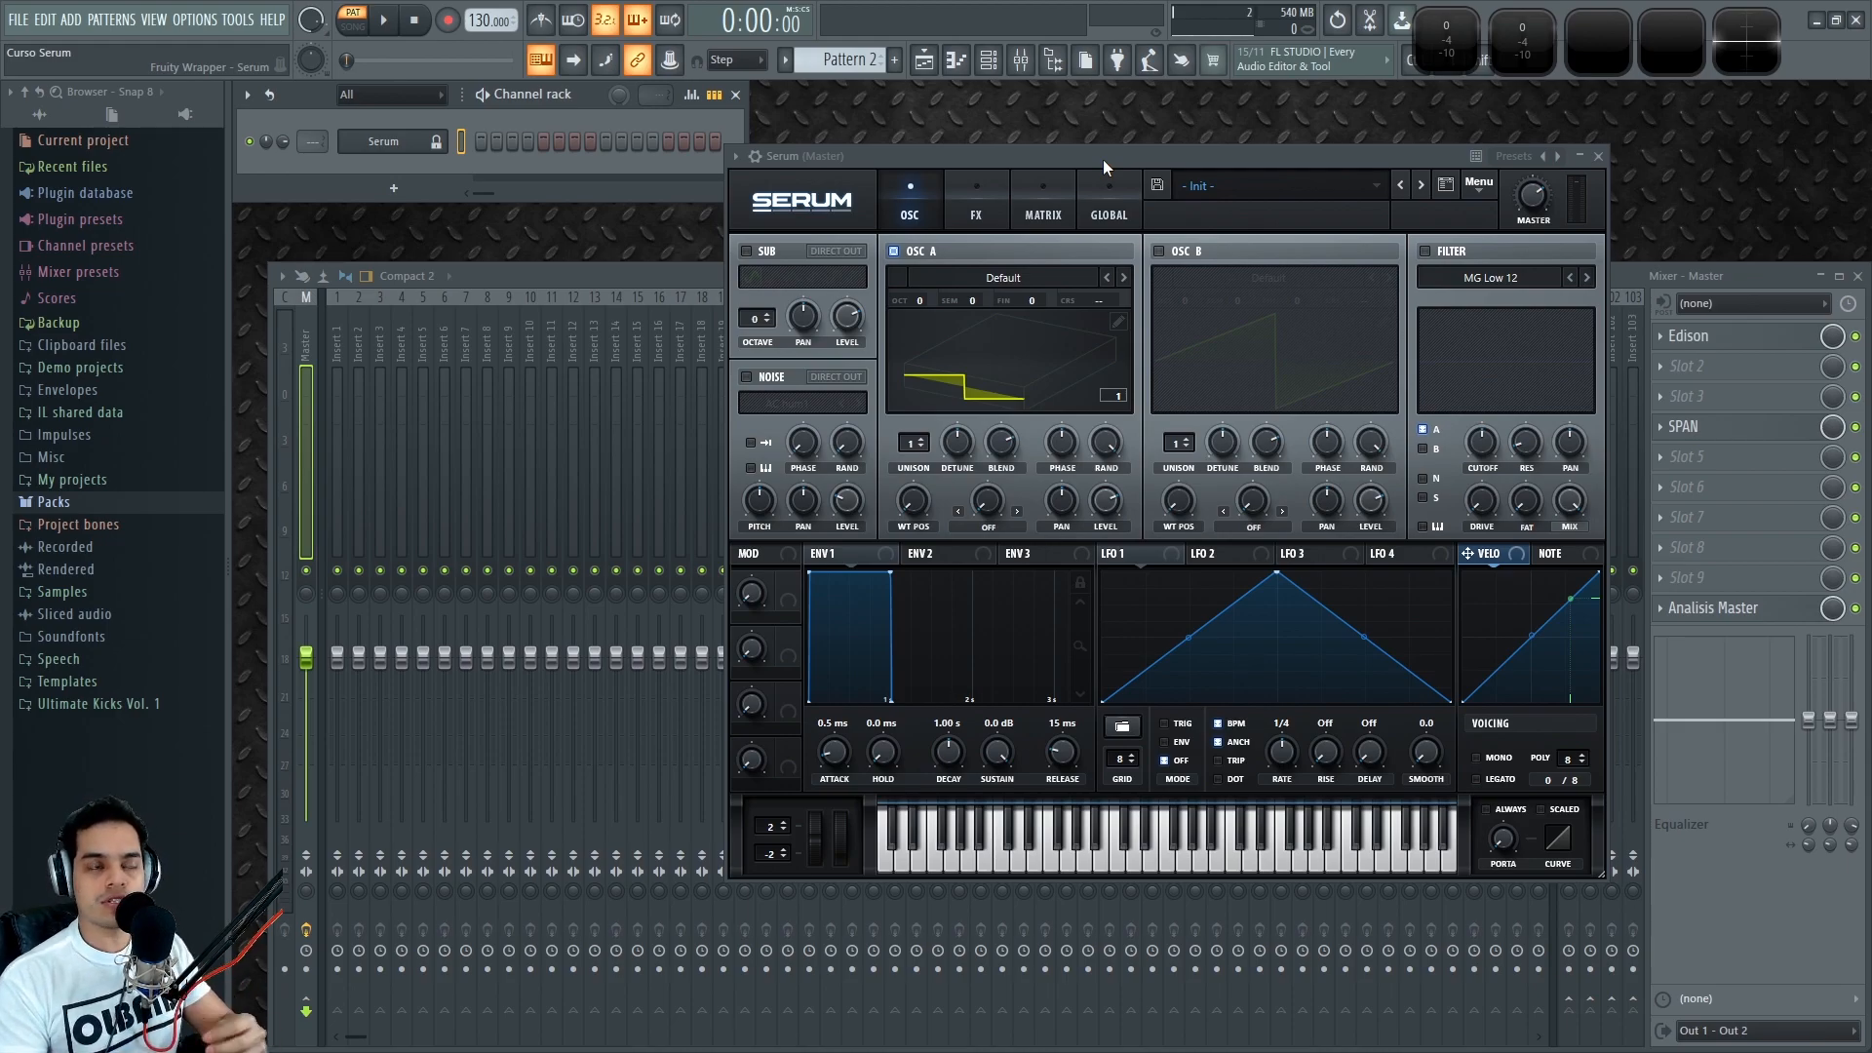
# Step: Look over Oscillator A's wavetable categories in Serum and open its wavetable editor
pyautogui.moveTo(1146, 162); pyautogui.dragTo(1099, 171)
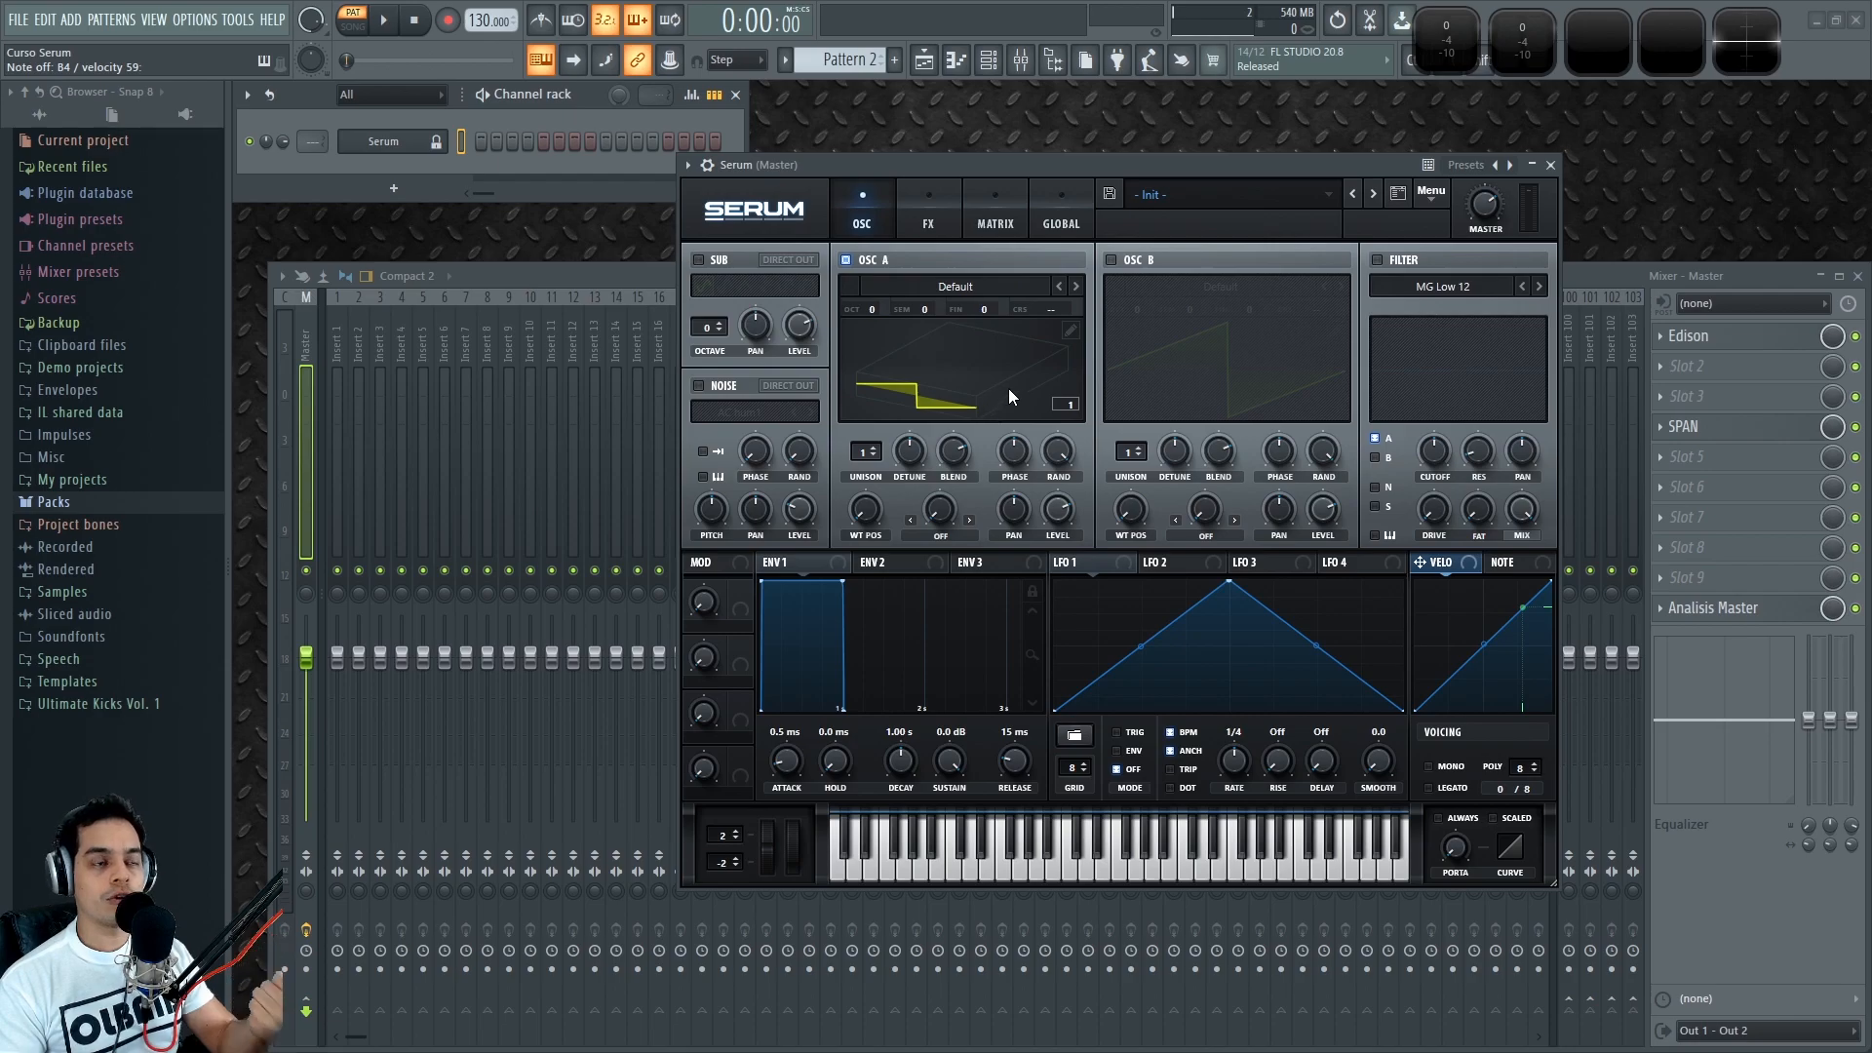
pyautogui.click(975, 290)
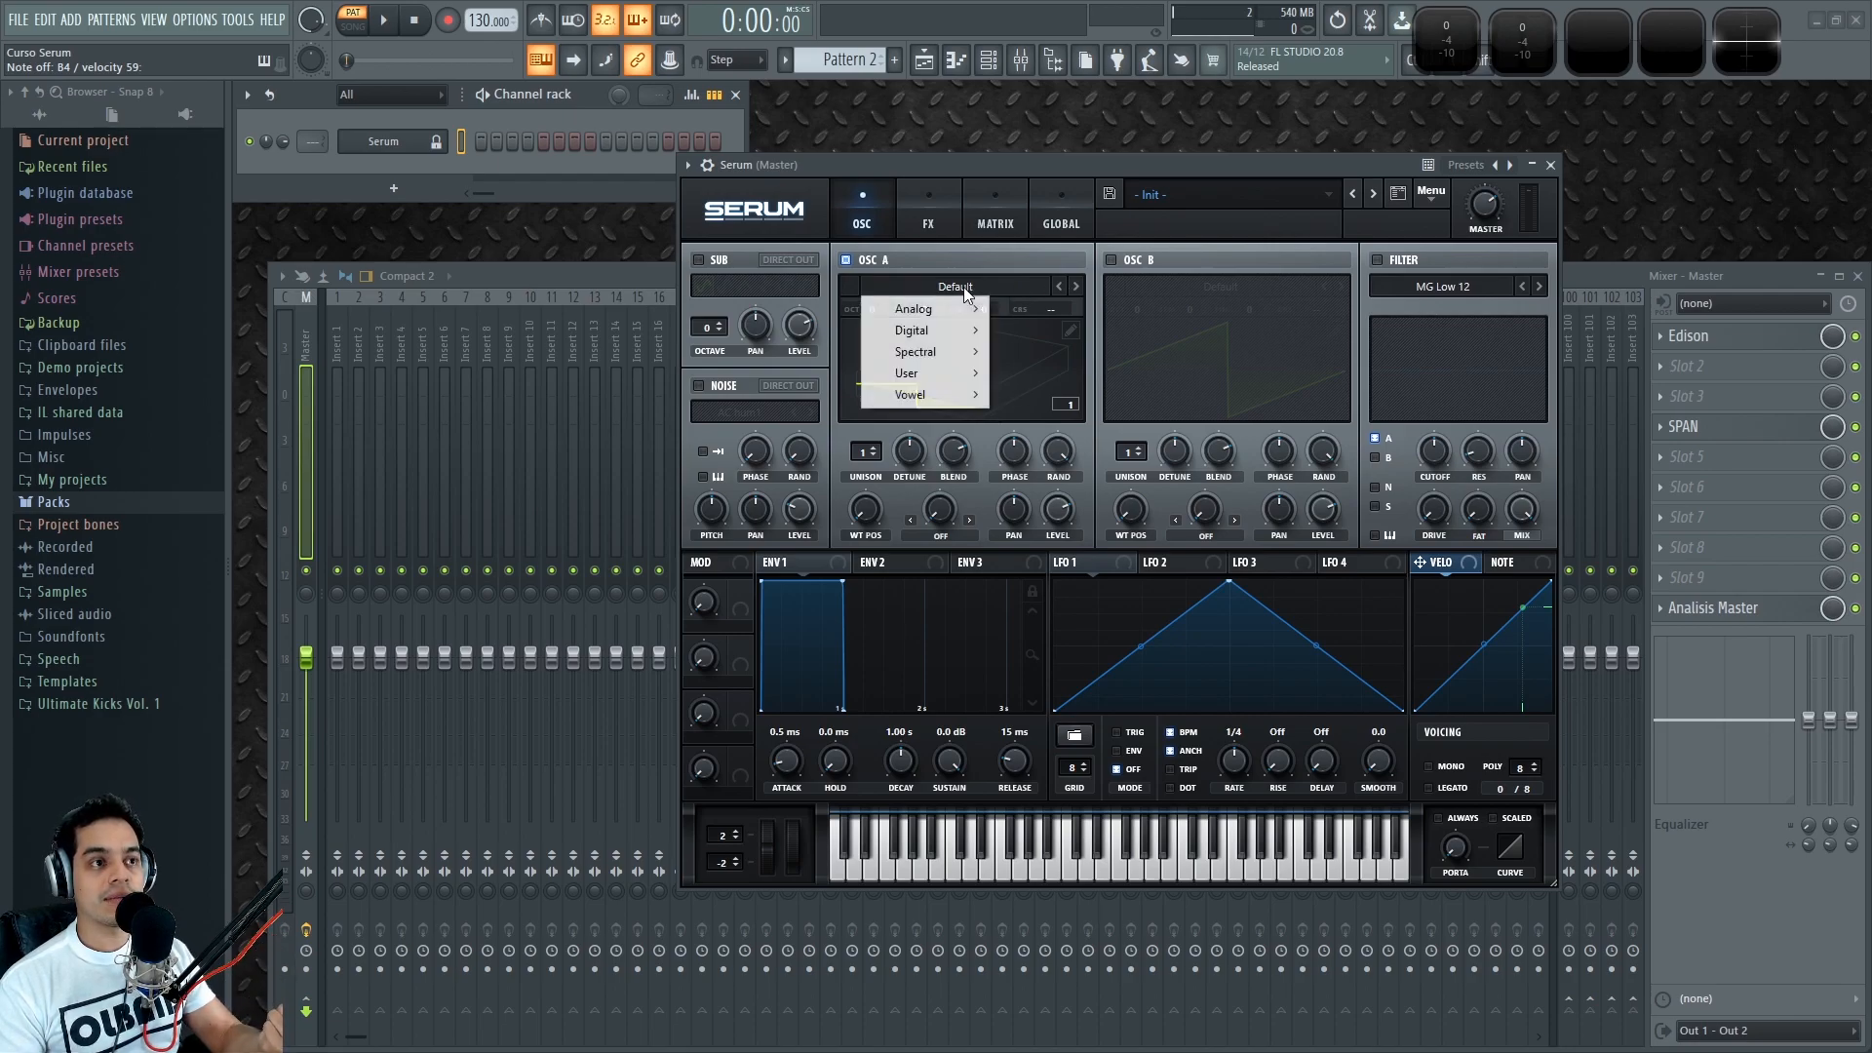
pyautogui.click(1057, 168)
pyautogui.click(1069, 333)
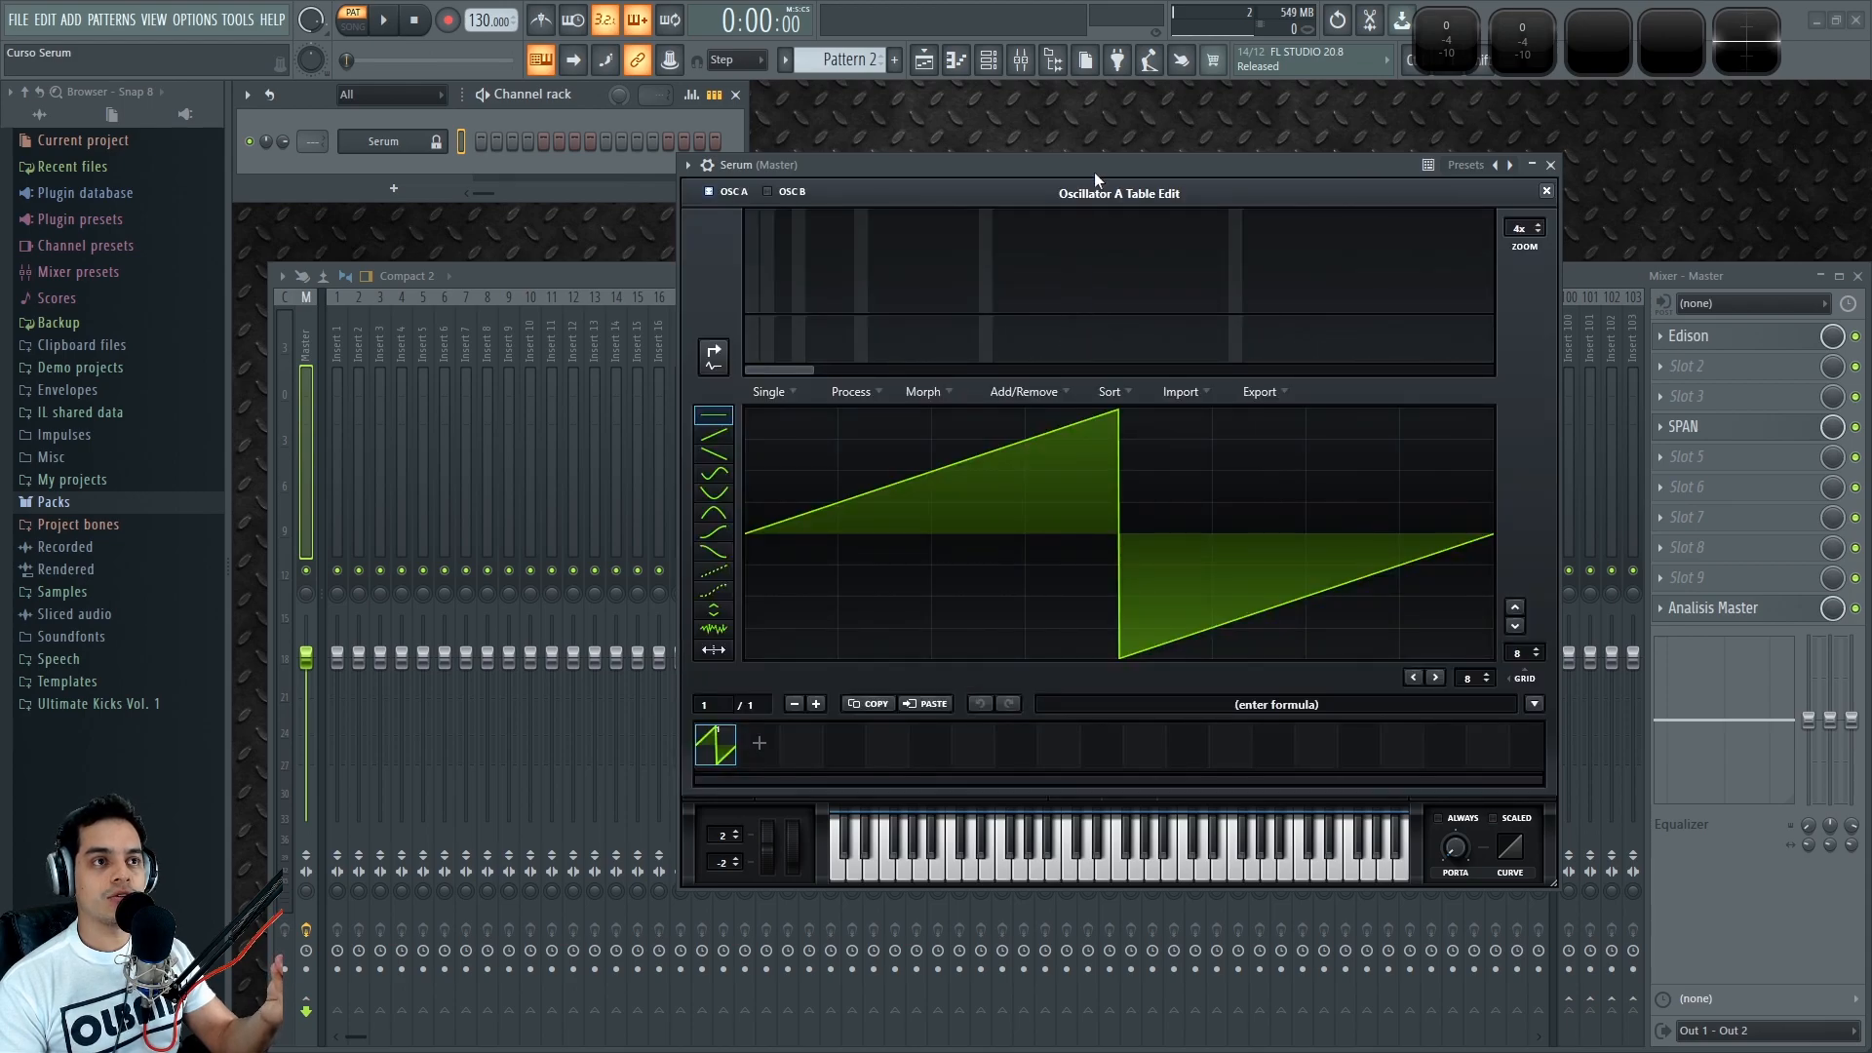
pyautogui.moveTo(1094, 172); pyautogui.dragTo(996, 171)
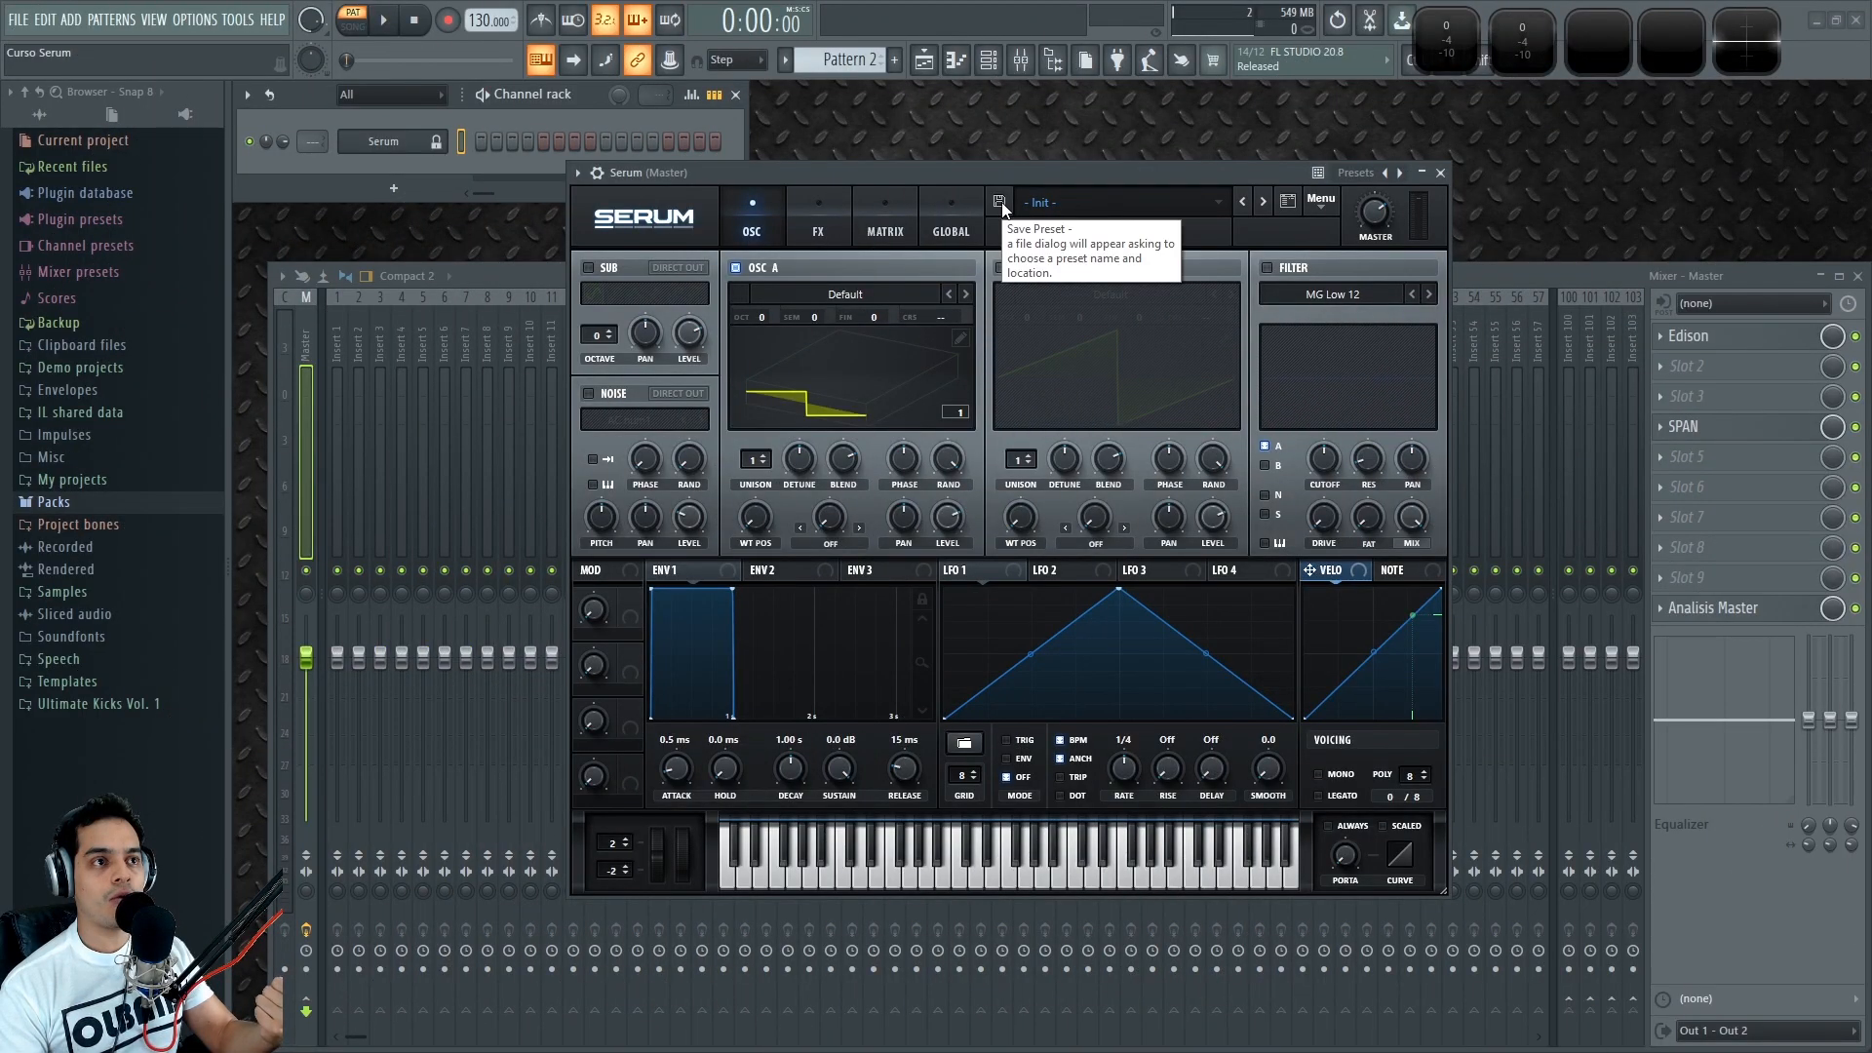
# Step: Copy the path of Serum's User presets folder from the preset save dialog, and cancel without saving
pyautogui.click(1003, 202)
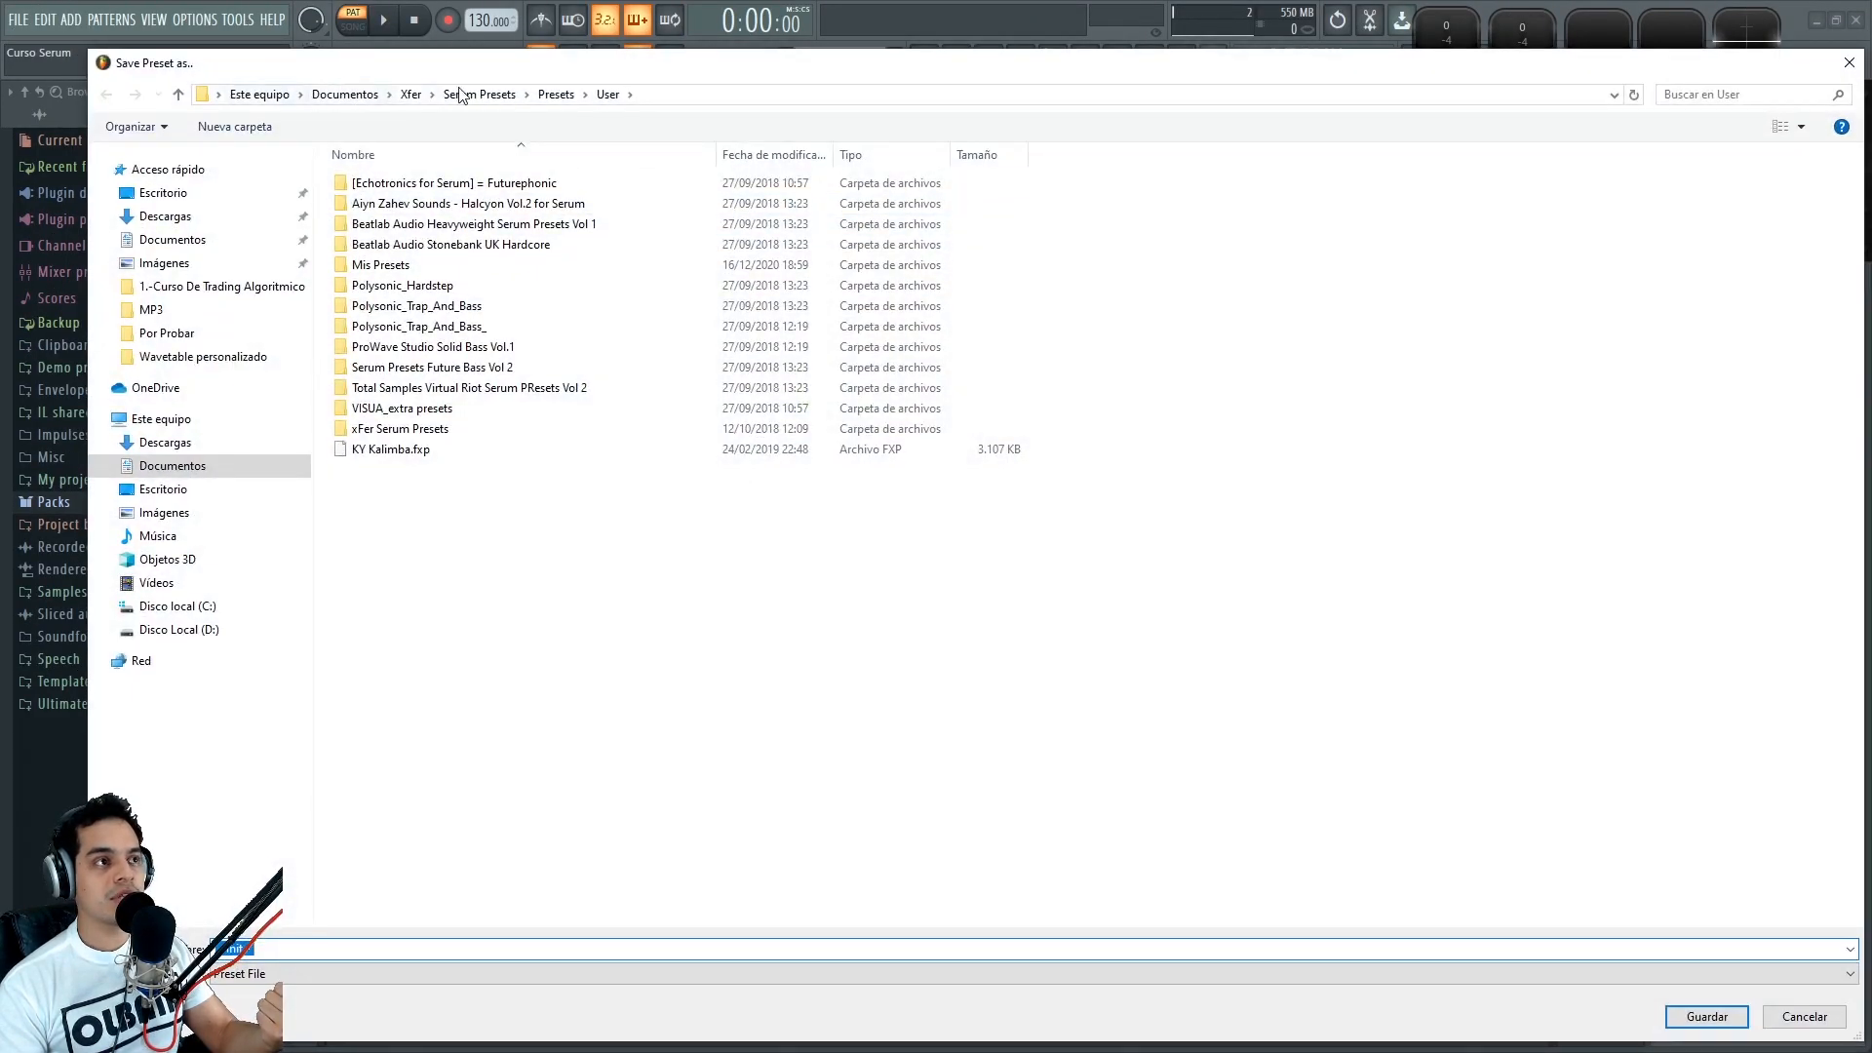
pyautogui.click(670, 93)
pyautogui.hotkey('ctrl', 'c')
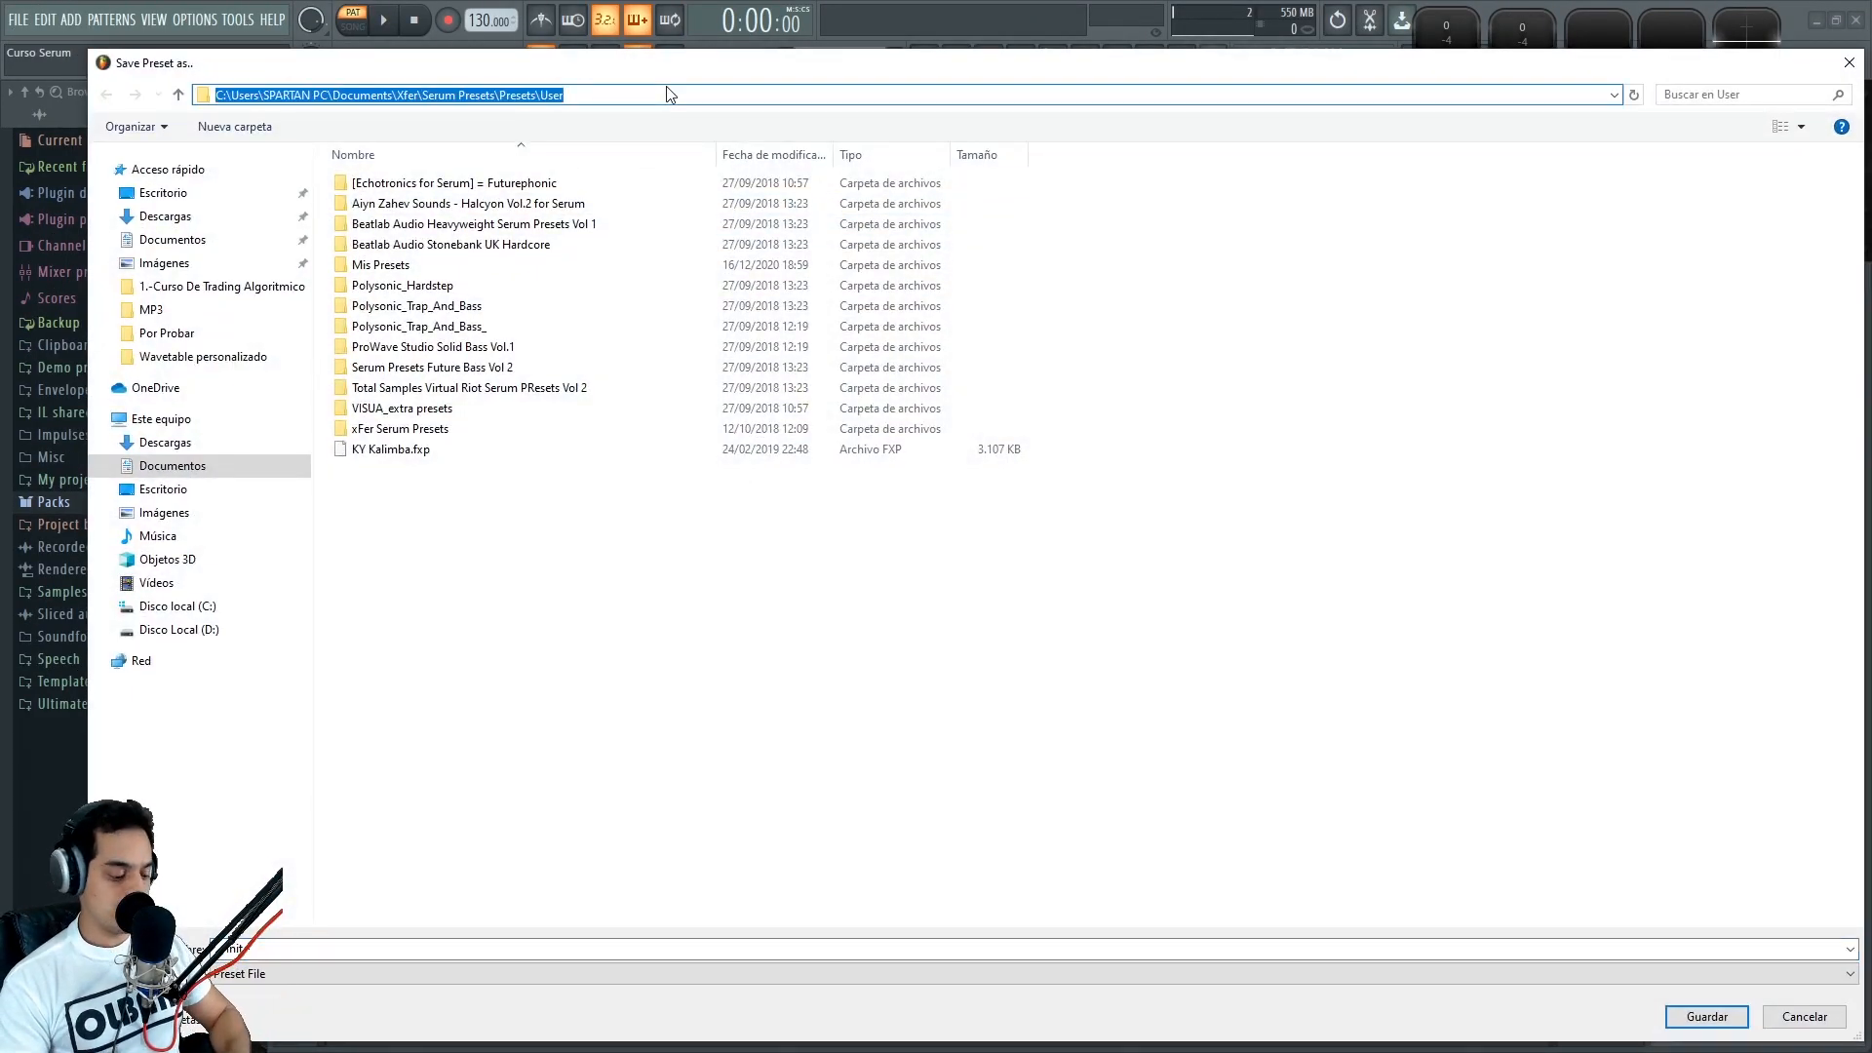
pyautogui.click(428, 673)
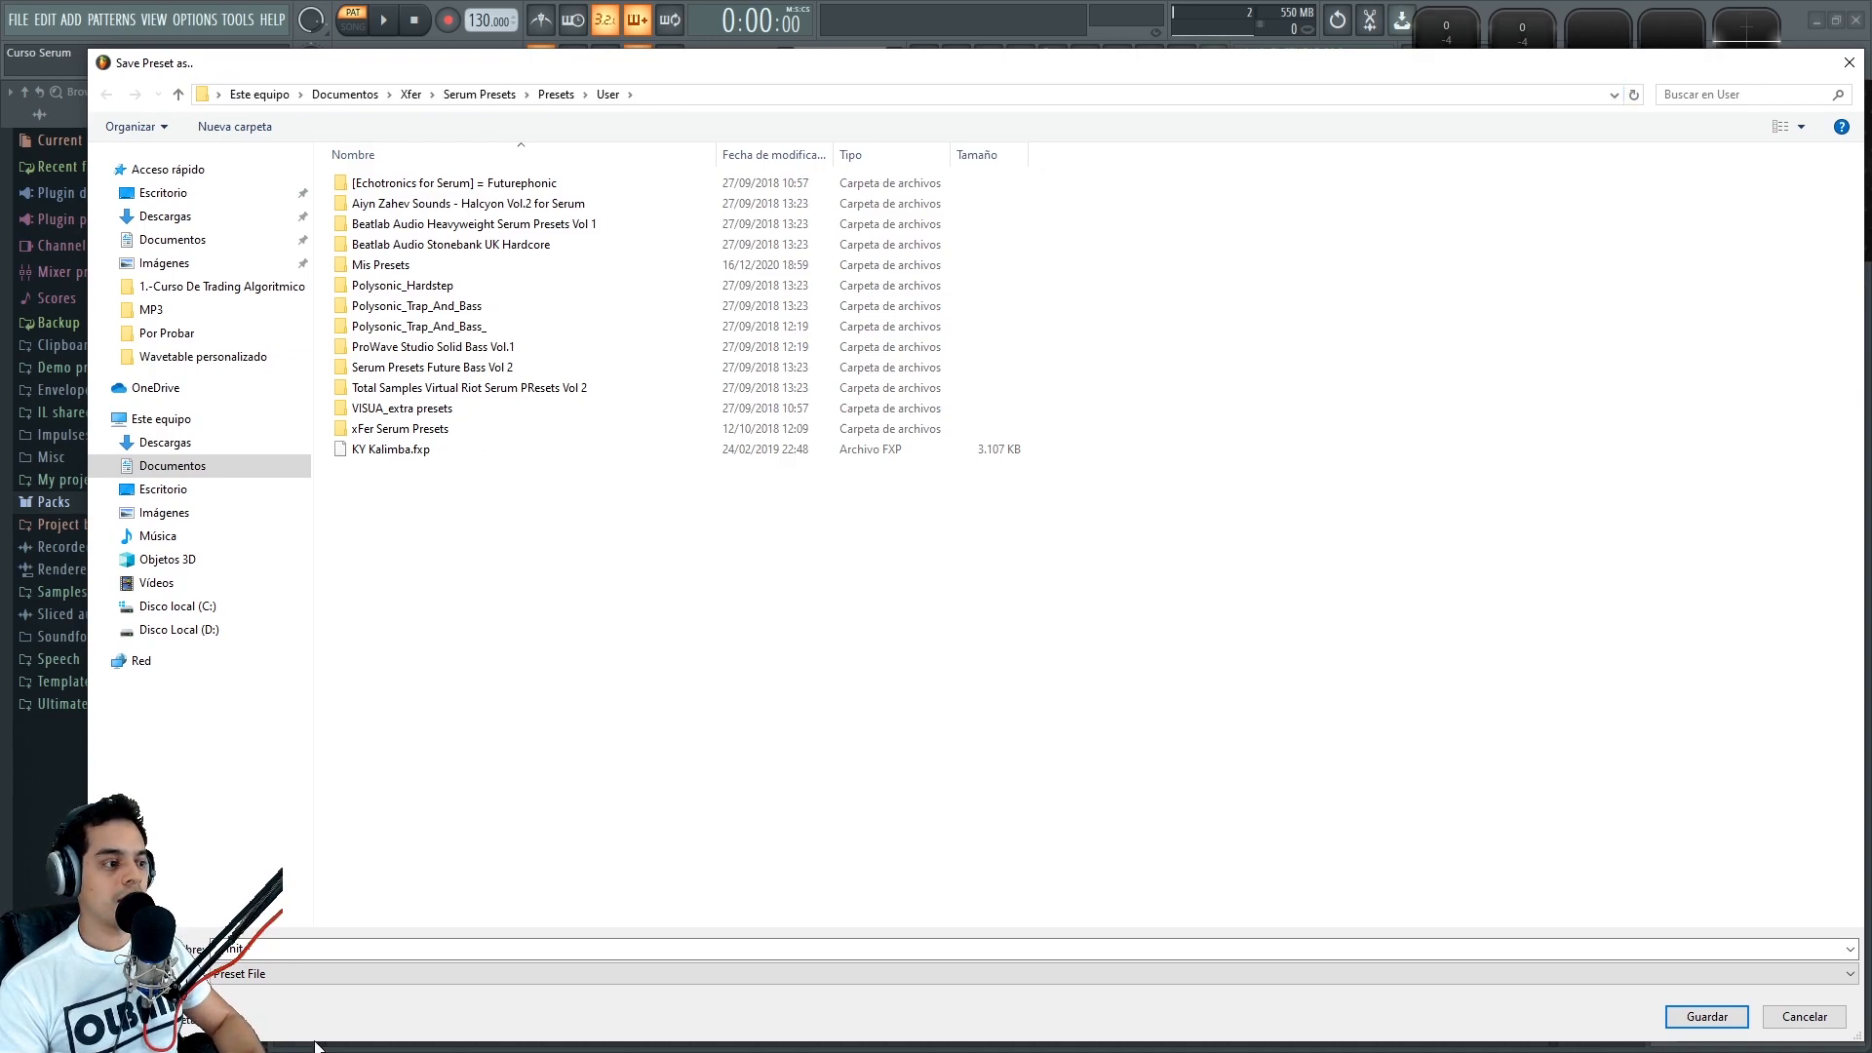
pyautogui.click(1804, 1016)
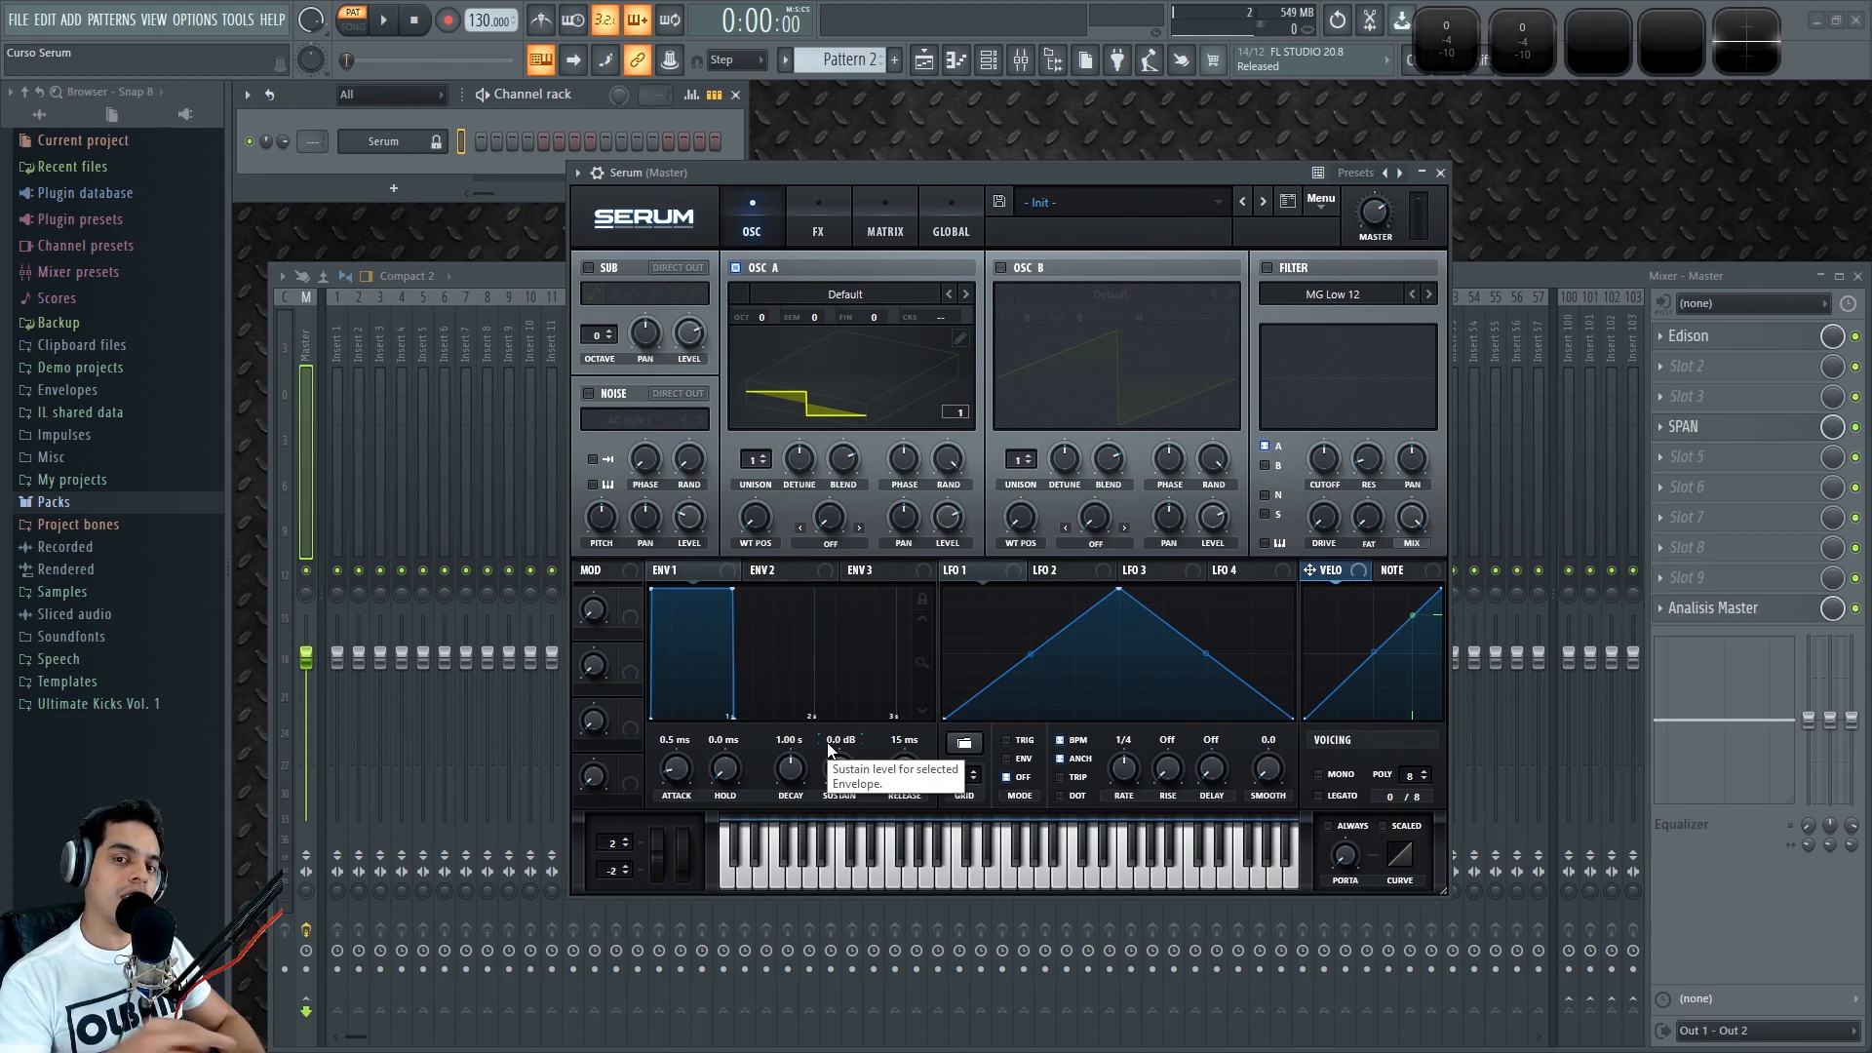
# Step: Switch to File Explorer and go to the User presets folder using the copied path
pyautogui.press('super')
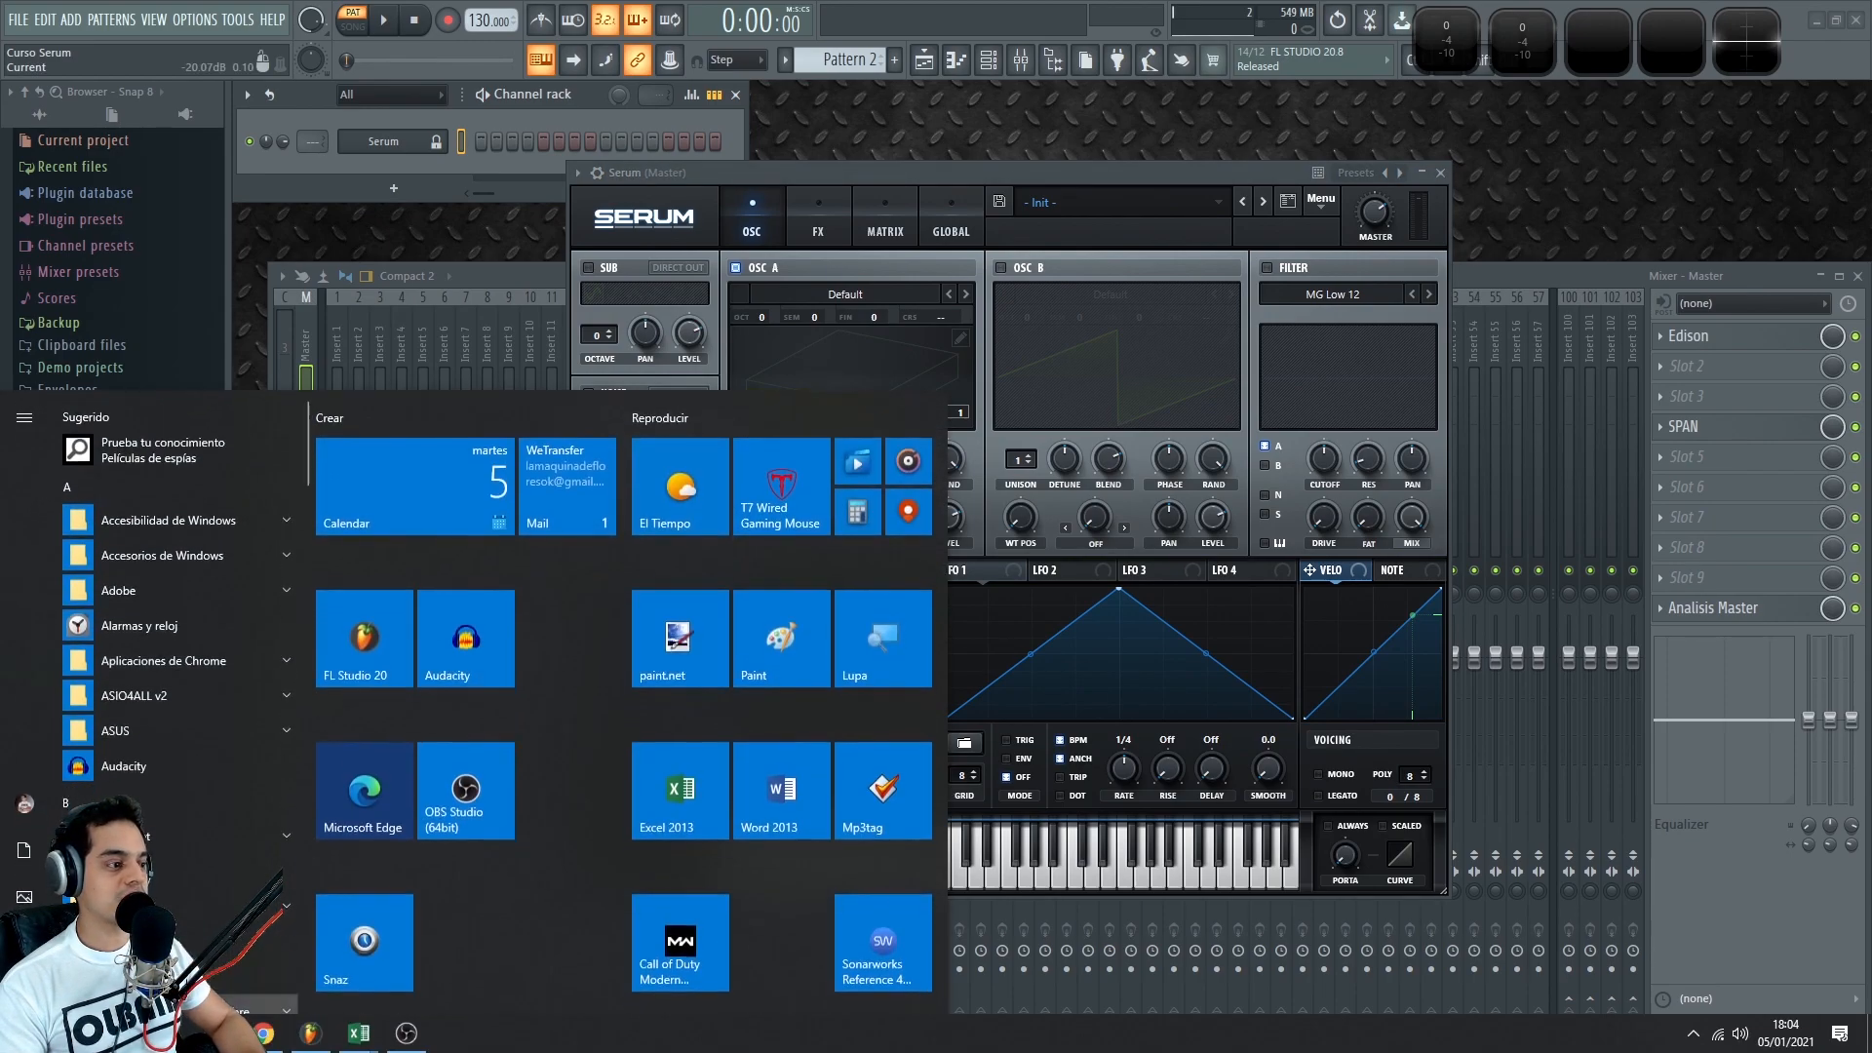
pyautogui.moveTo(216, 1033)
pyautogui.click(531, 951)
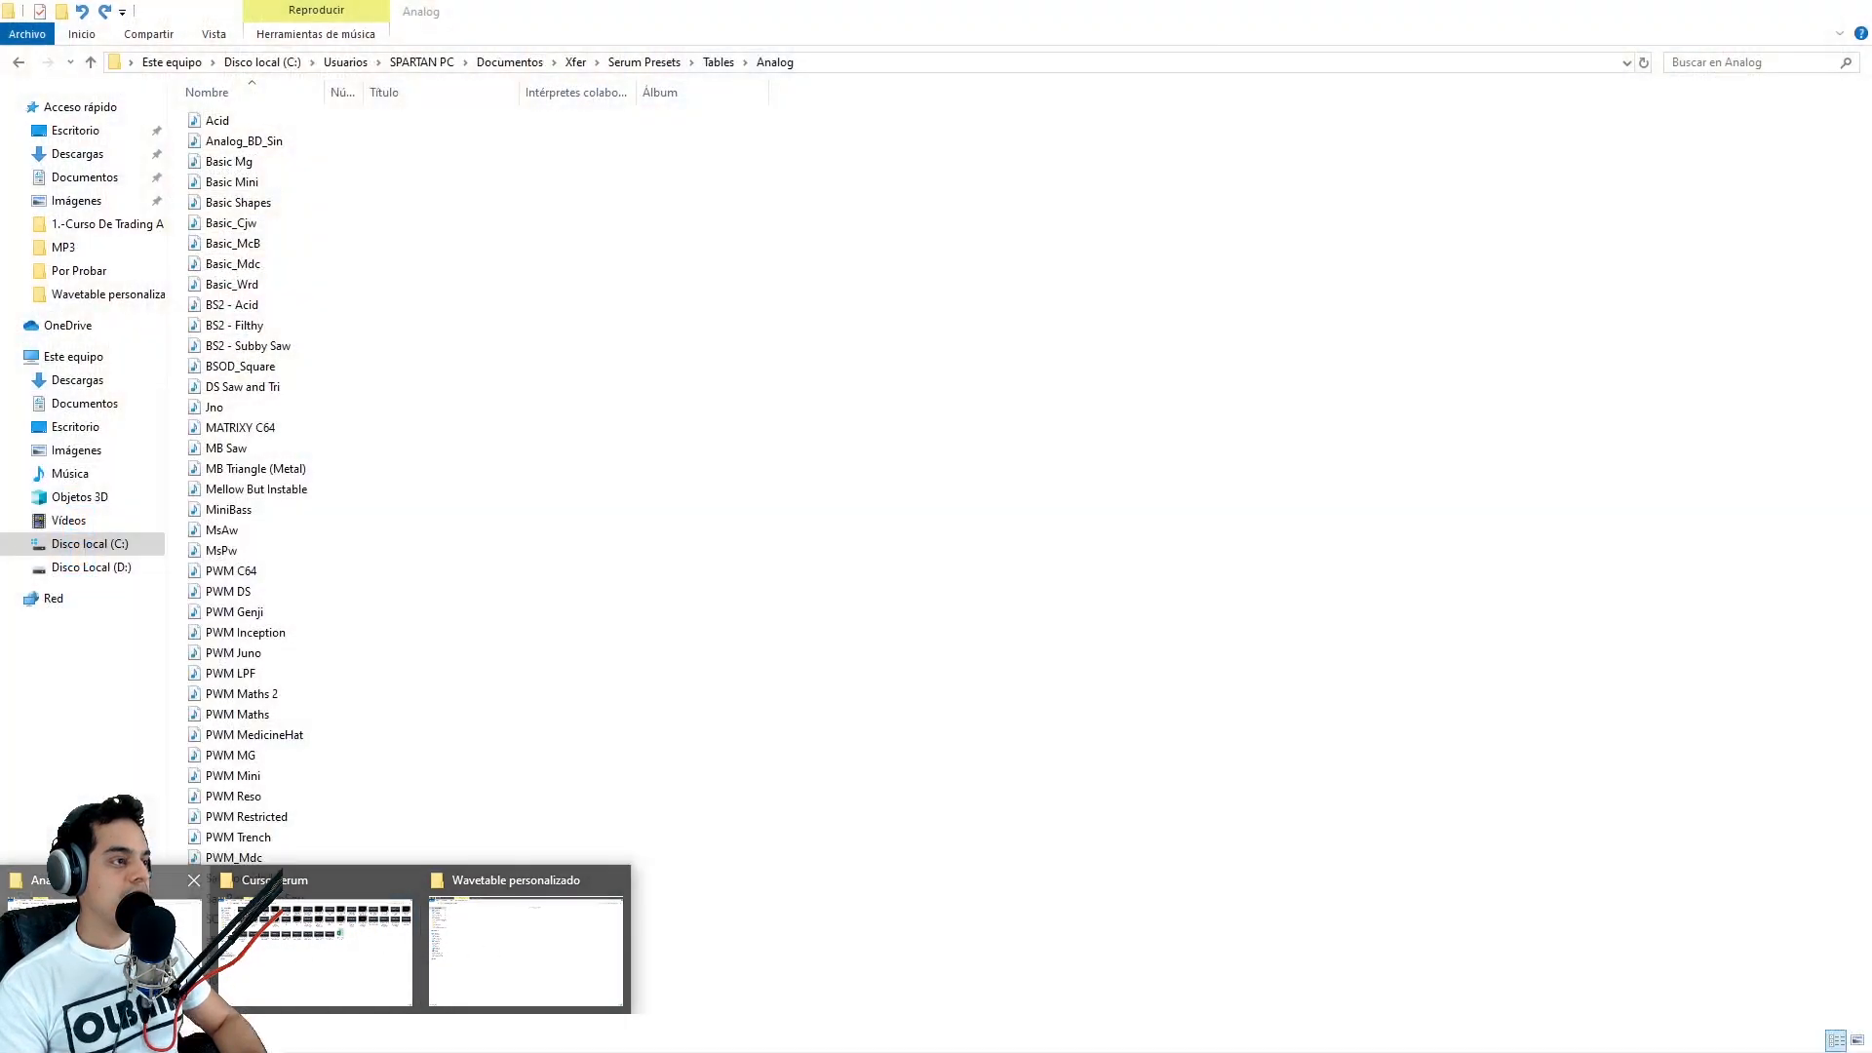
pyautogui.click(850, 60)
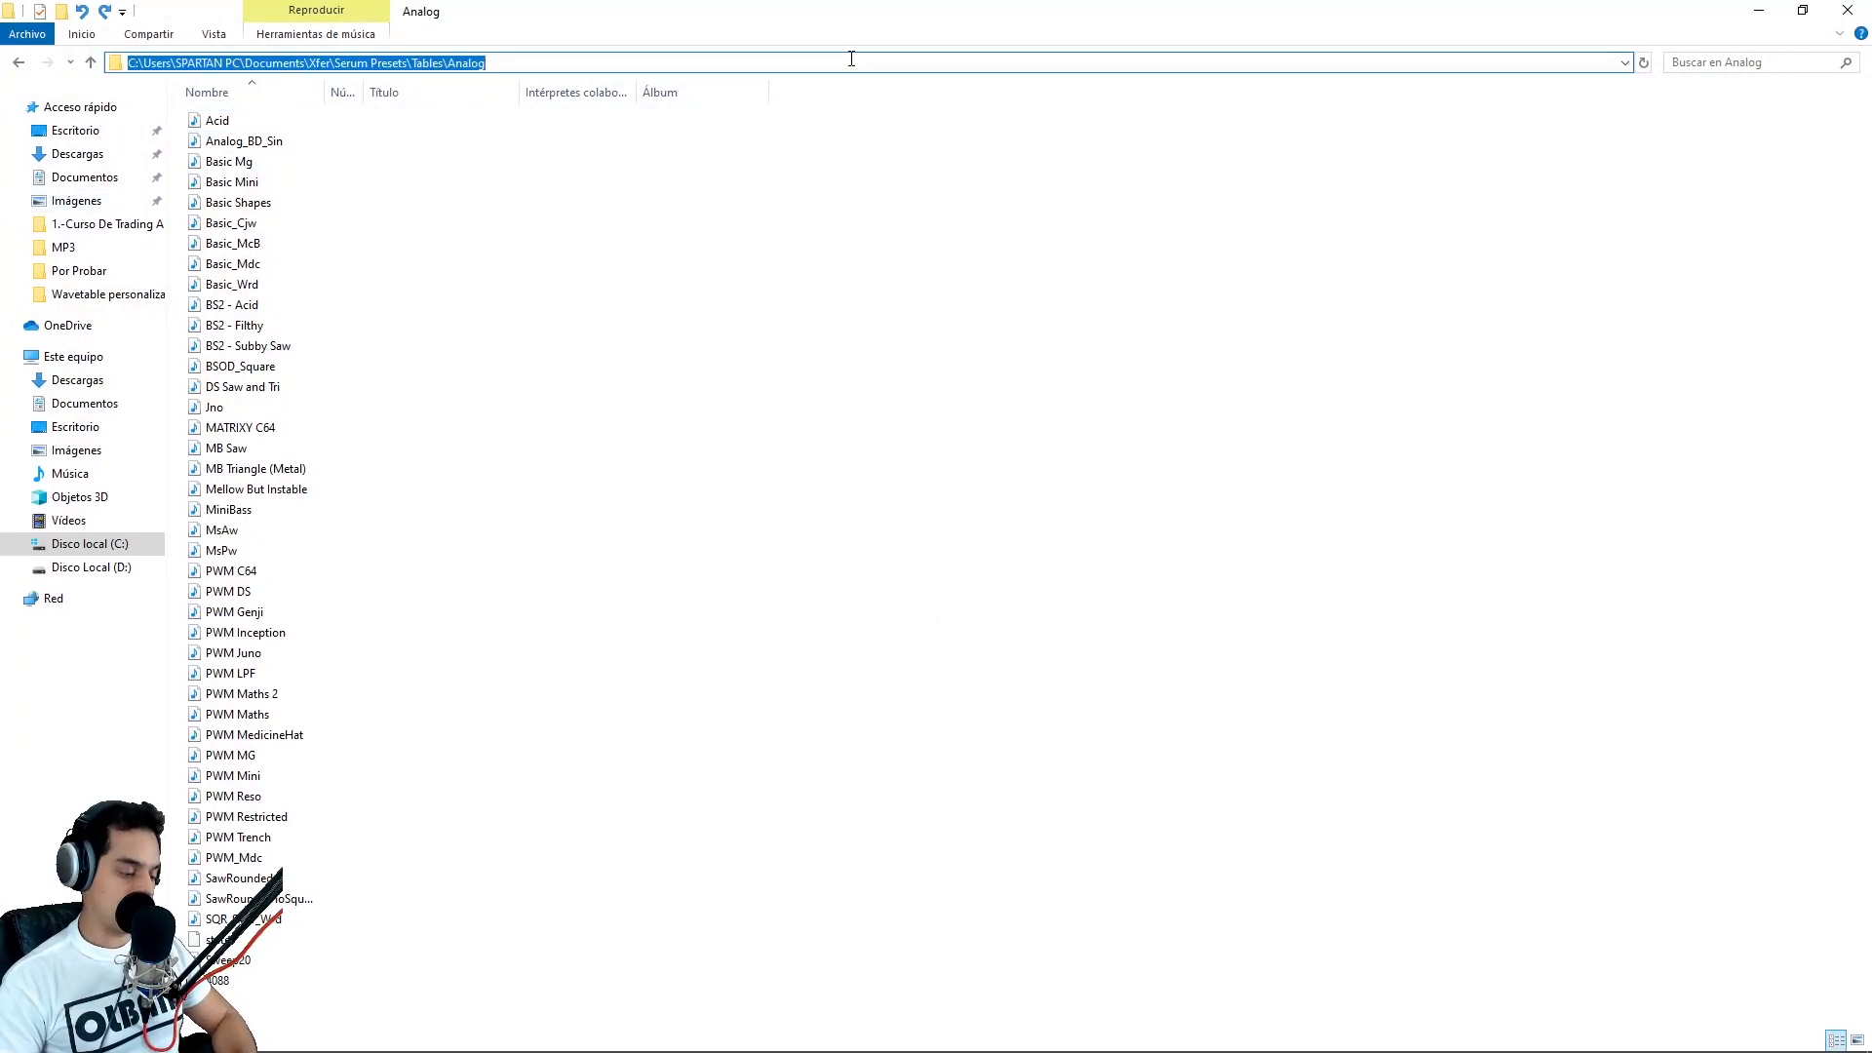
pyautogui.hotkey('ctrl', 'v')
pyautogui.press('Return')
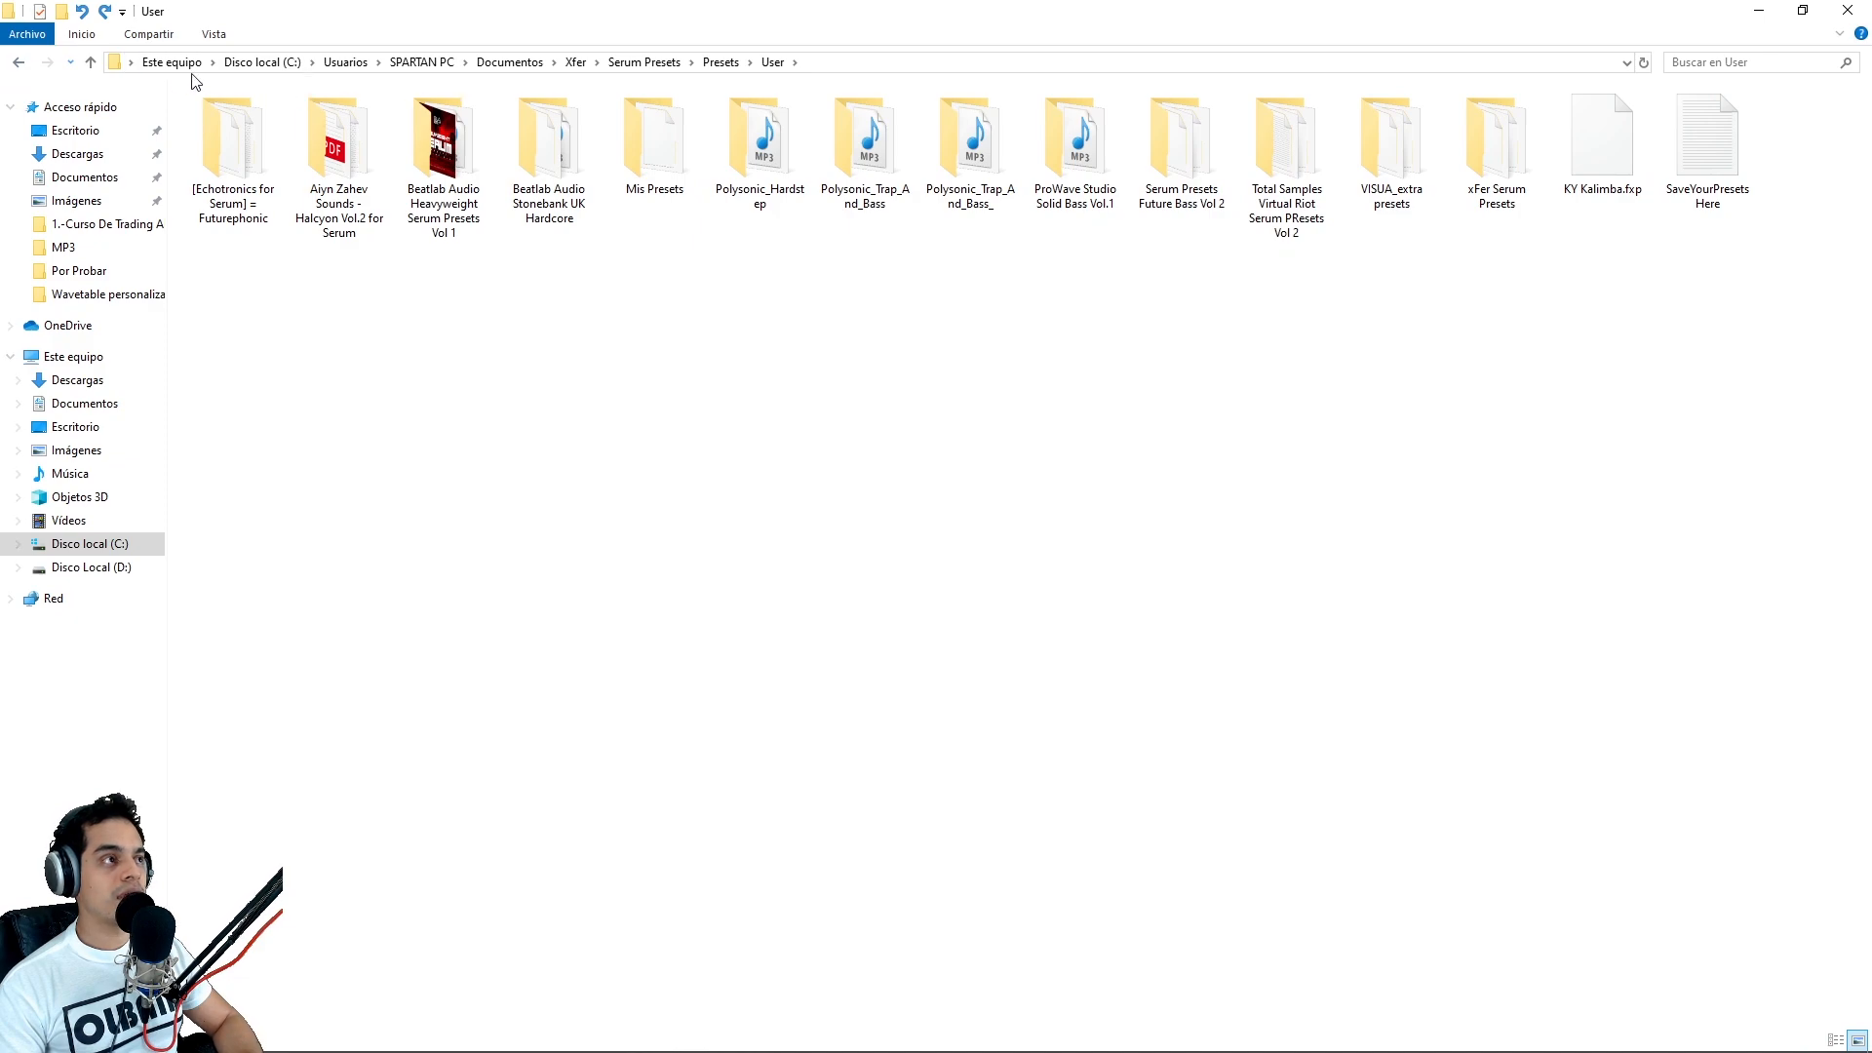
# Step: Go up from the User folder to the main Serum Presets folder and highlight Serum Presets in its full path
pyautogui.click(90, 61)
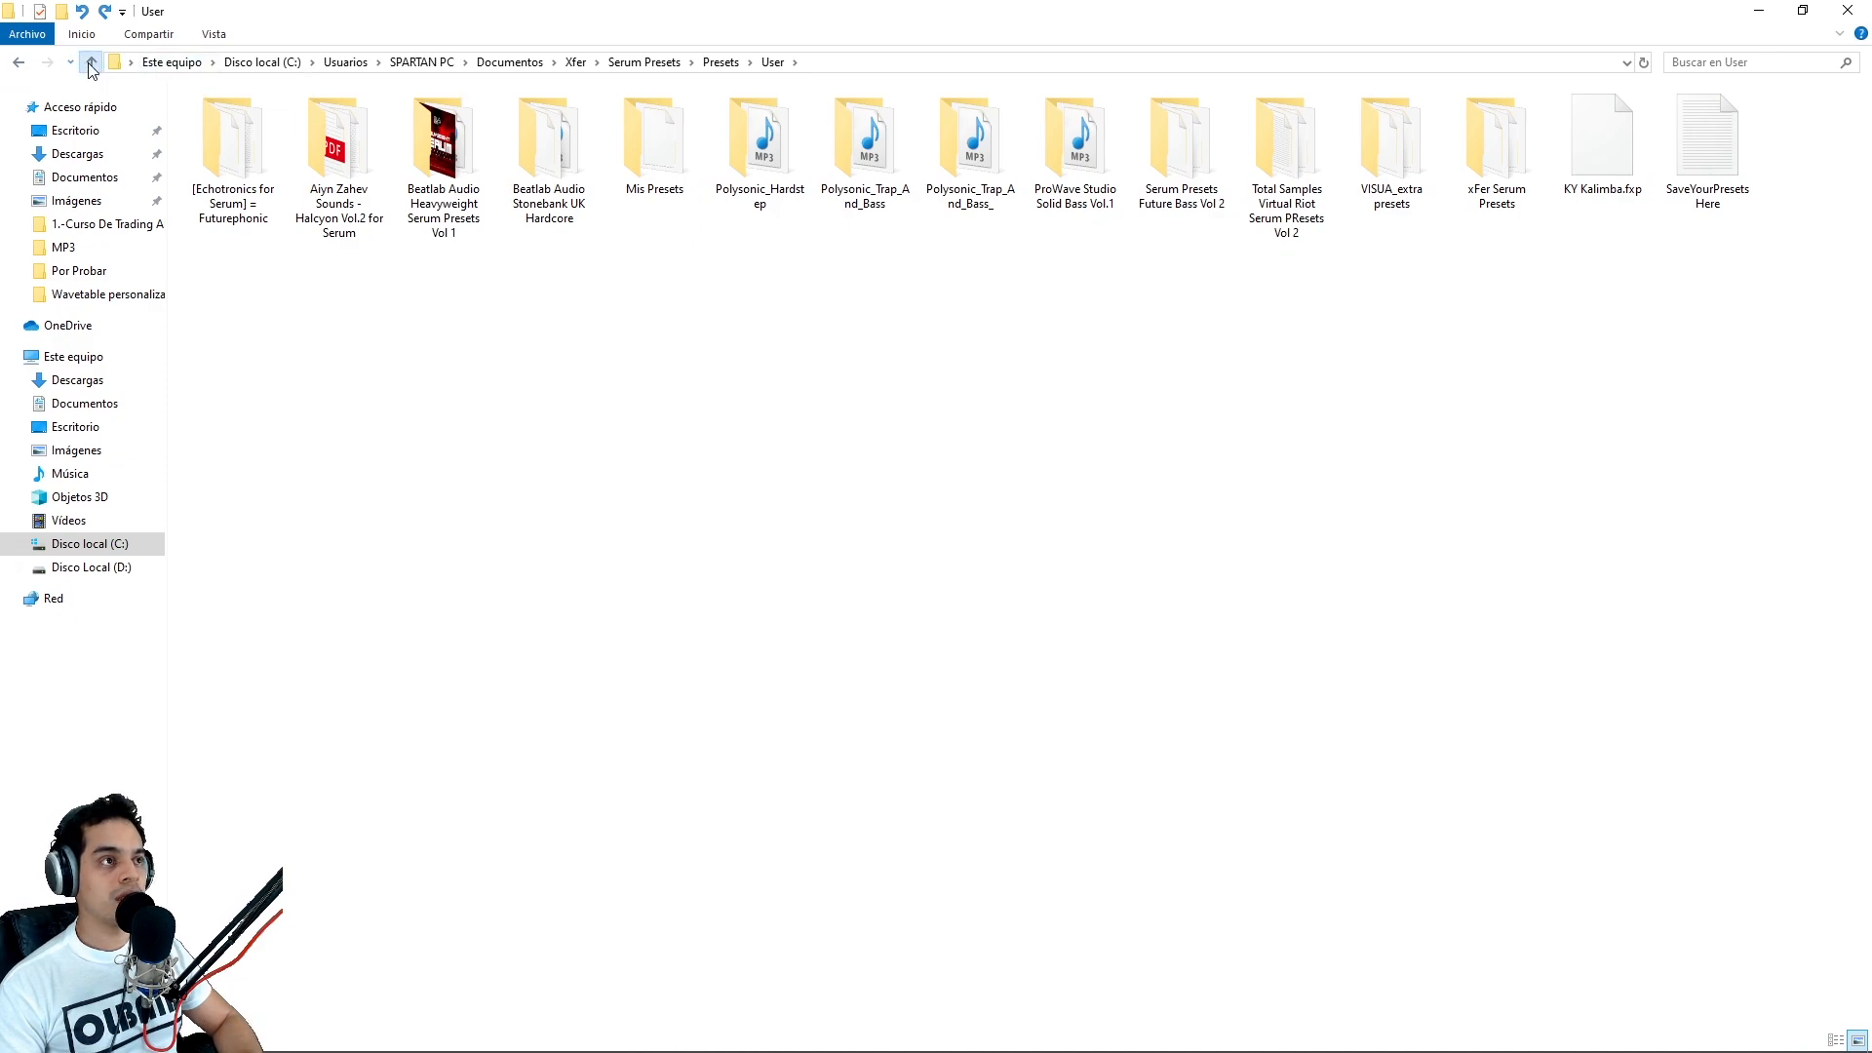
pyautogui.click(893, 62)
pyautogui.click(420, 63)
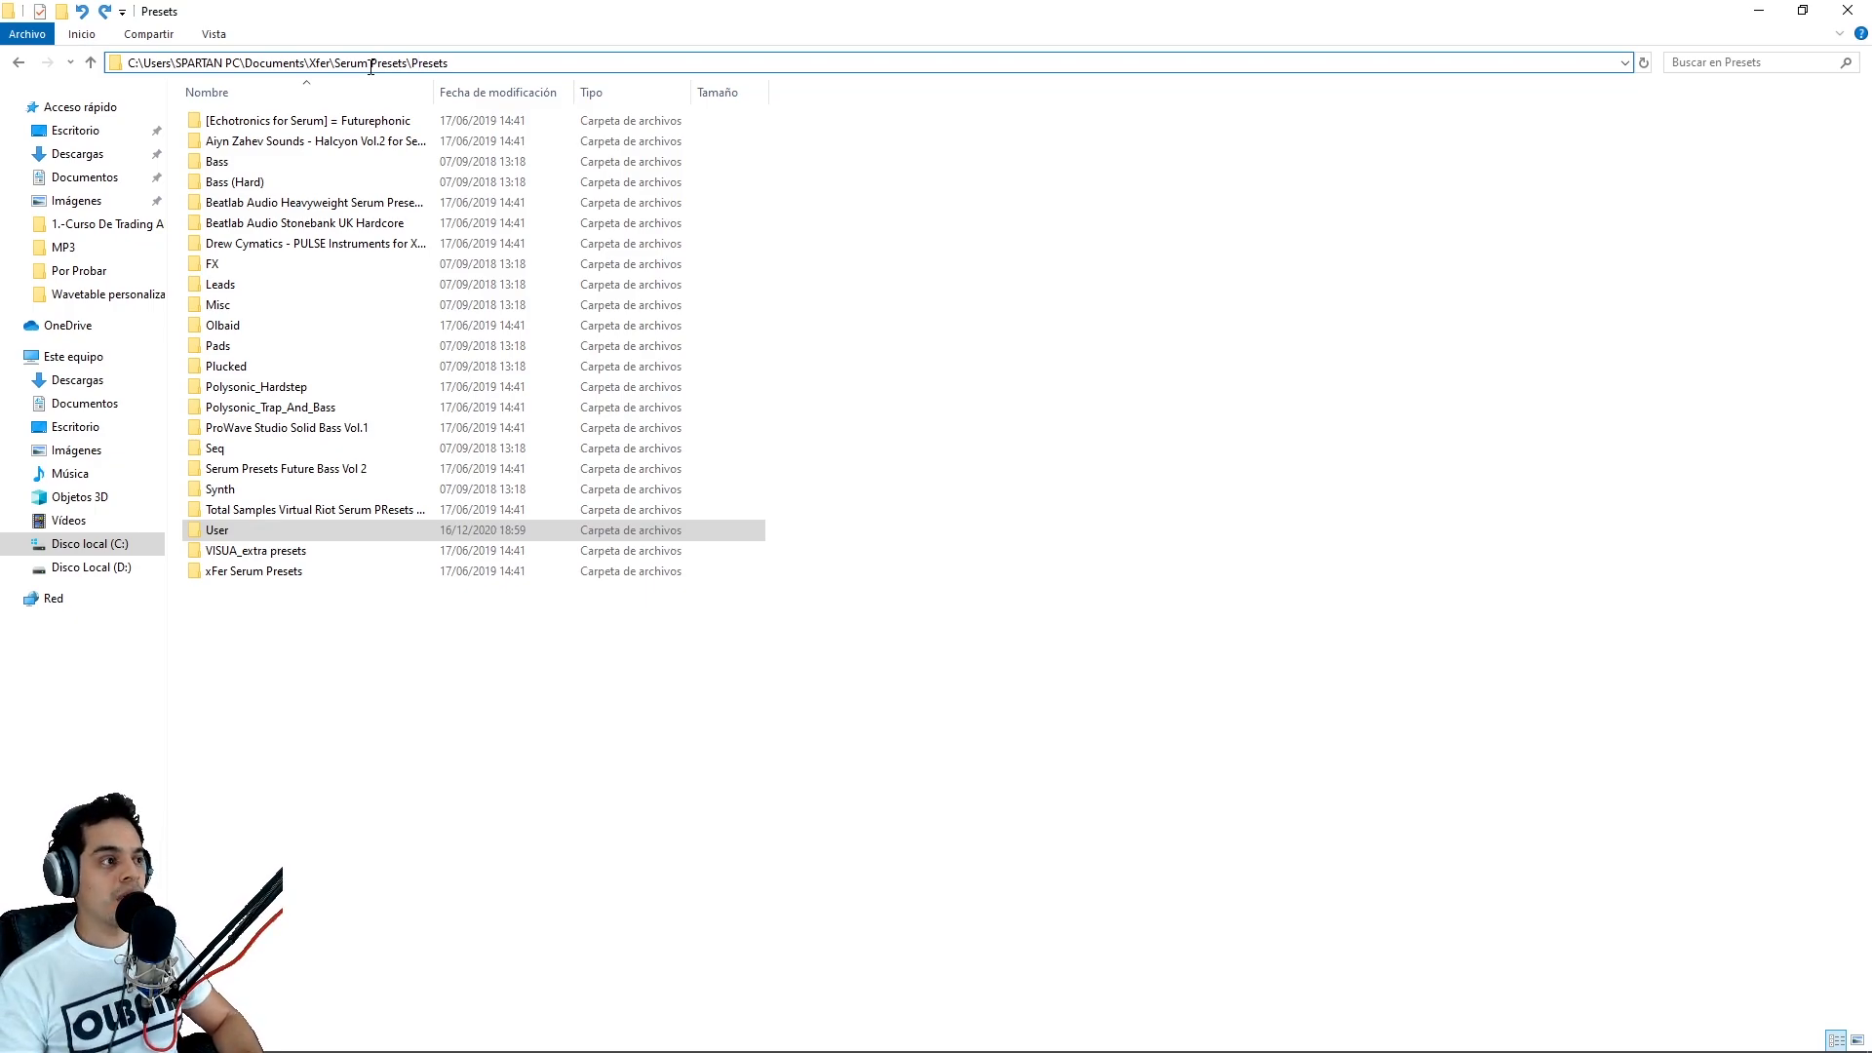
pyautogui.click(90, 63)
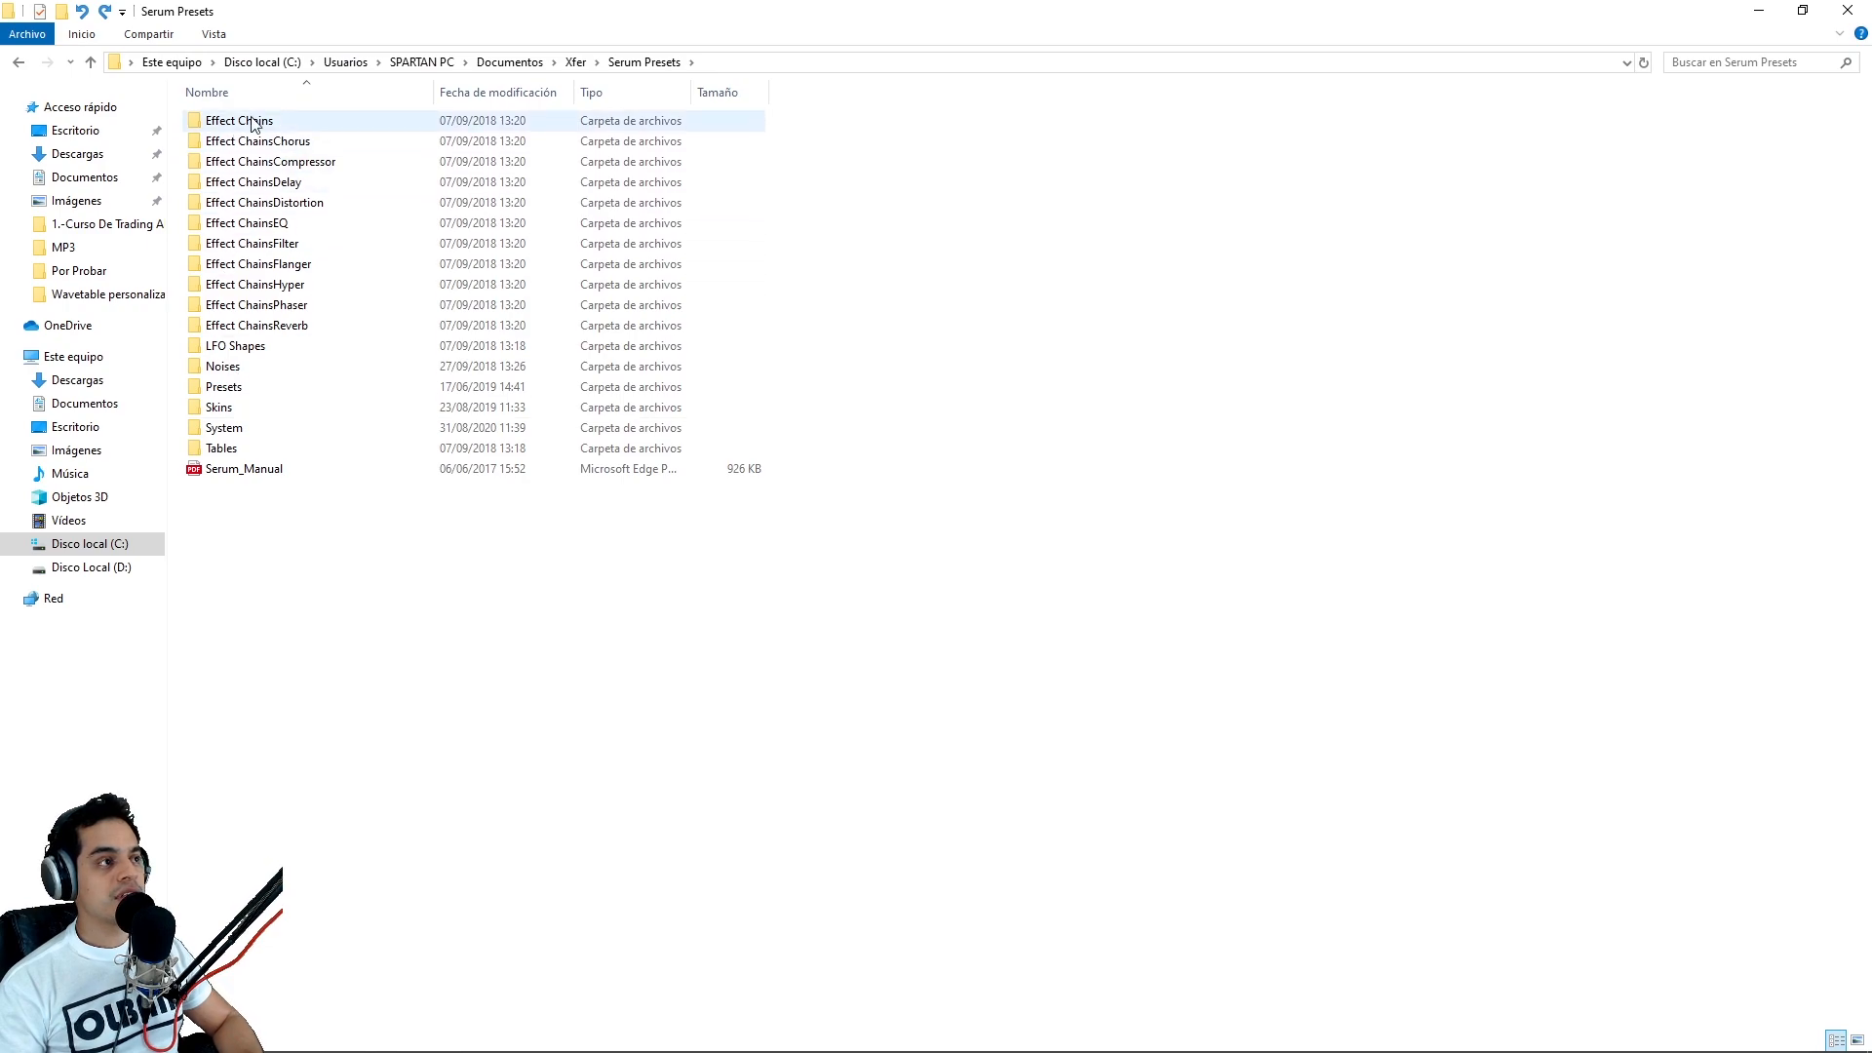
pyautogui.click(220, 450)
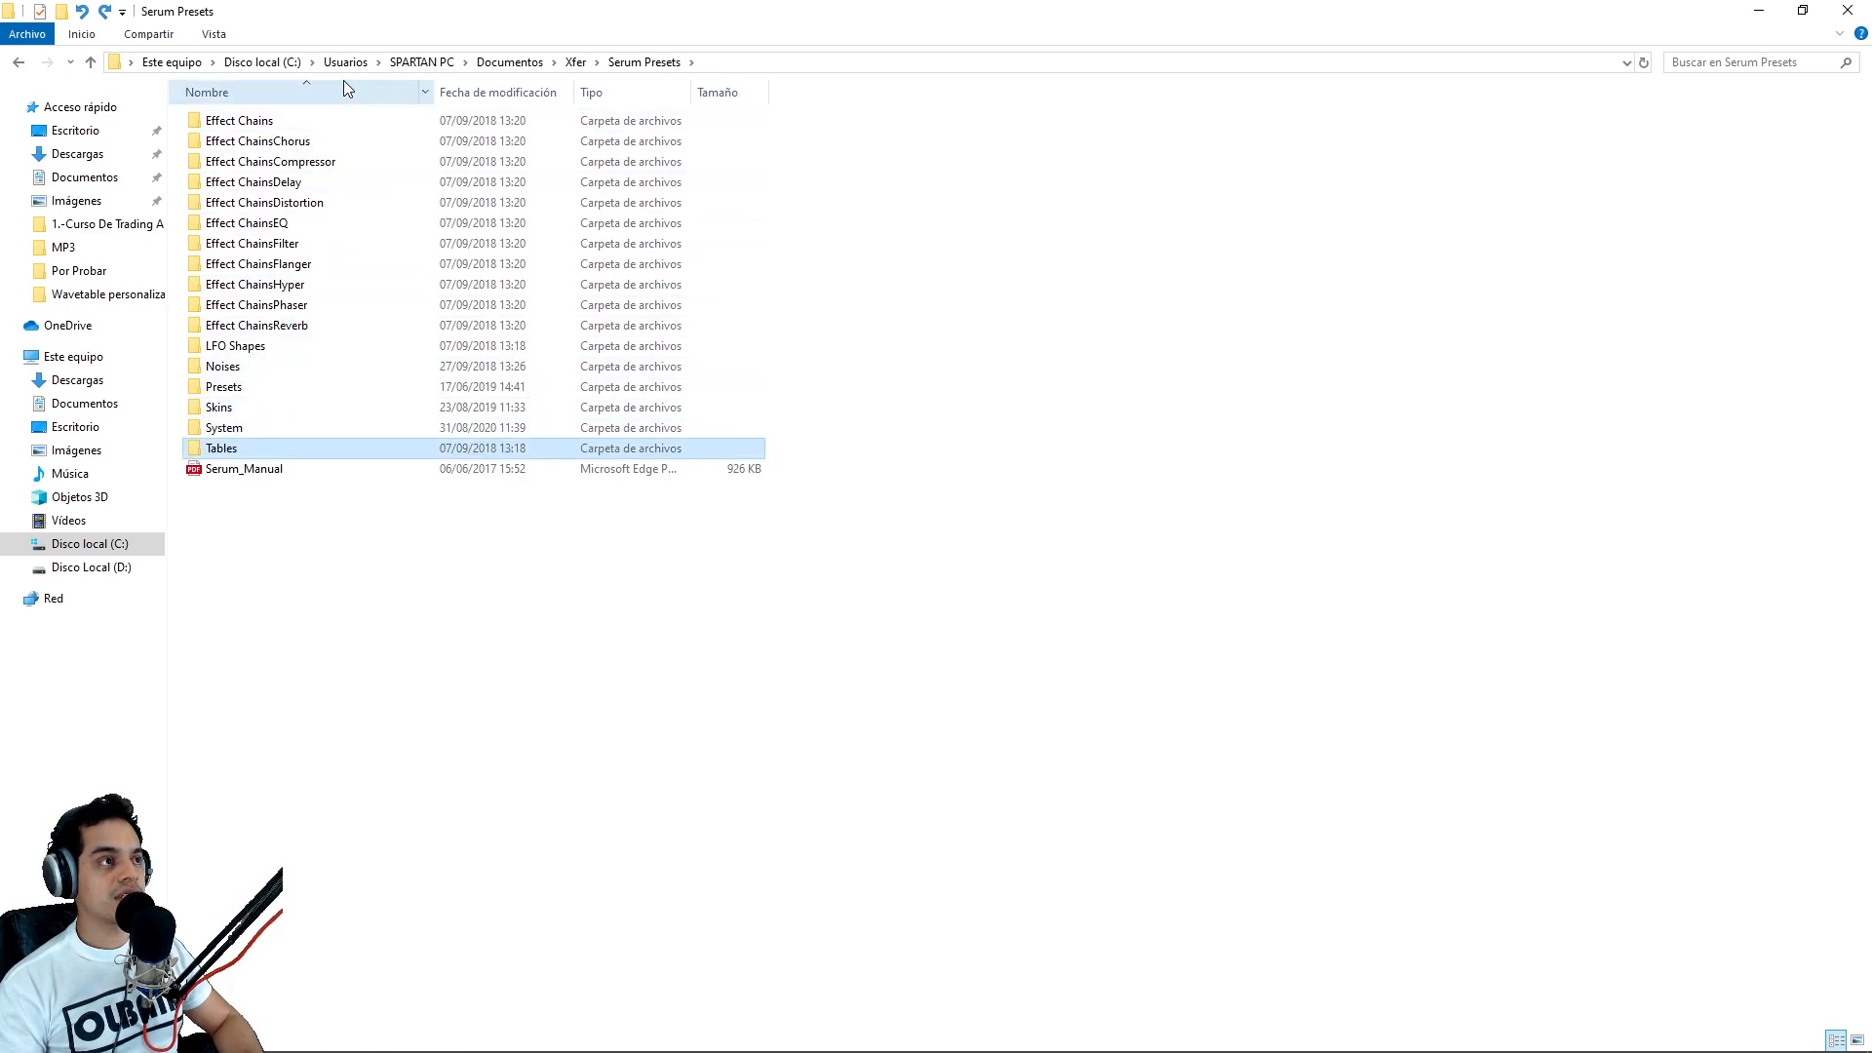
pyautogui.click(790, 63)
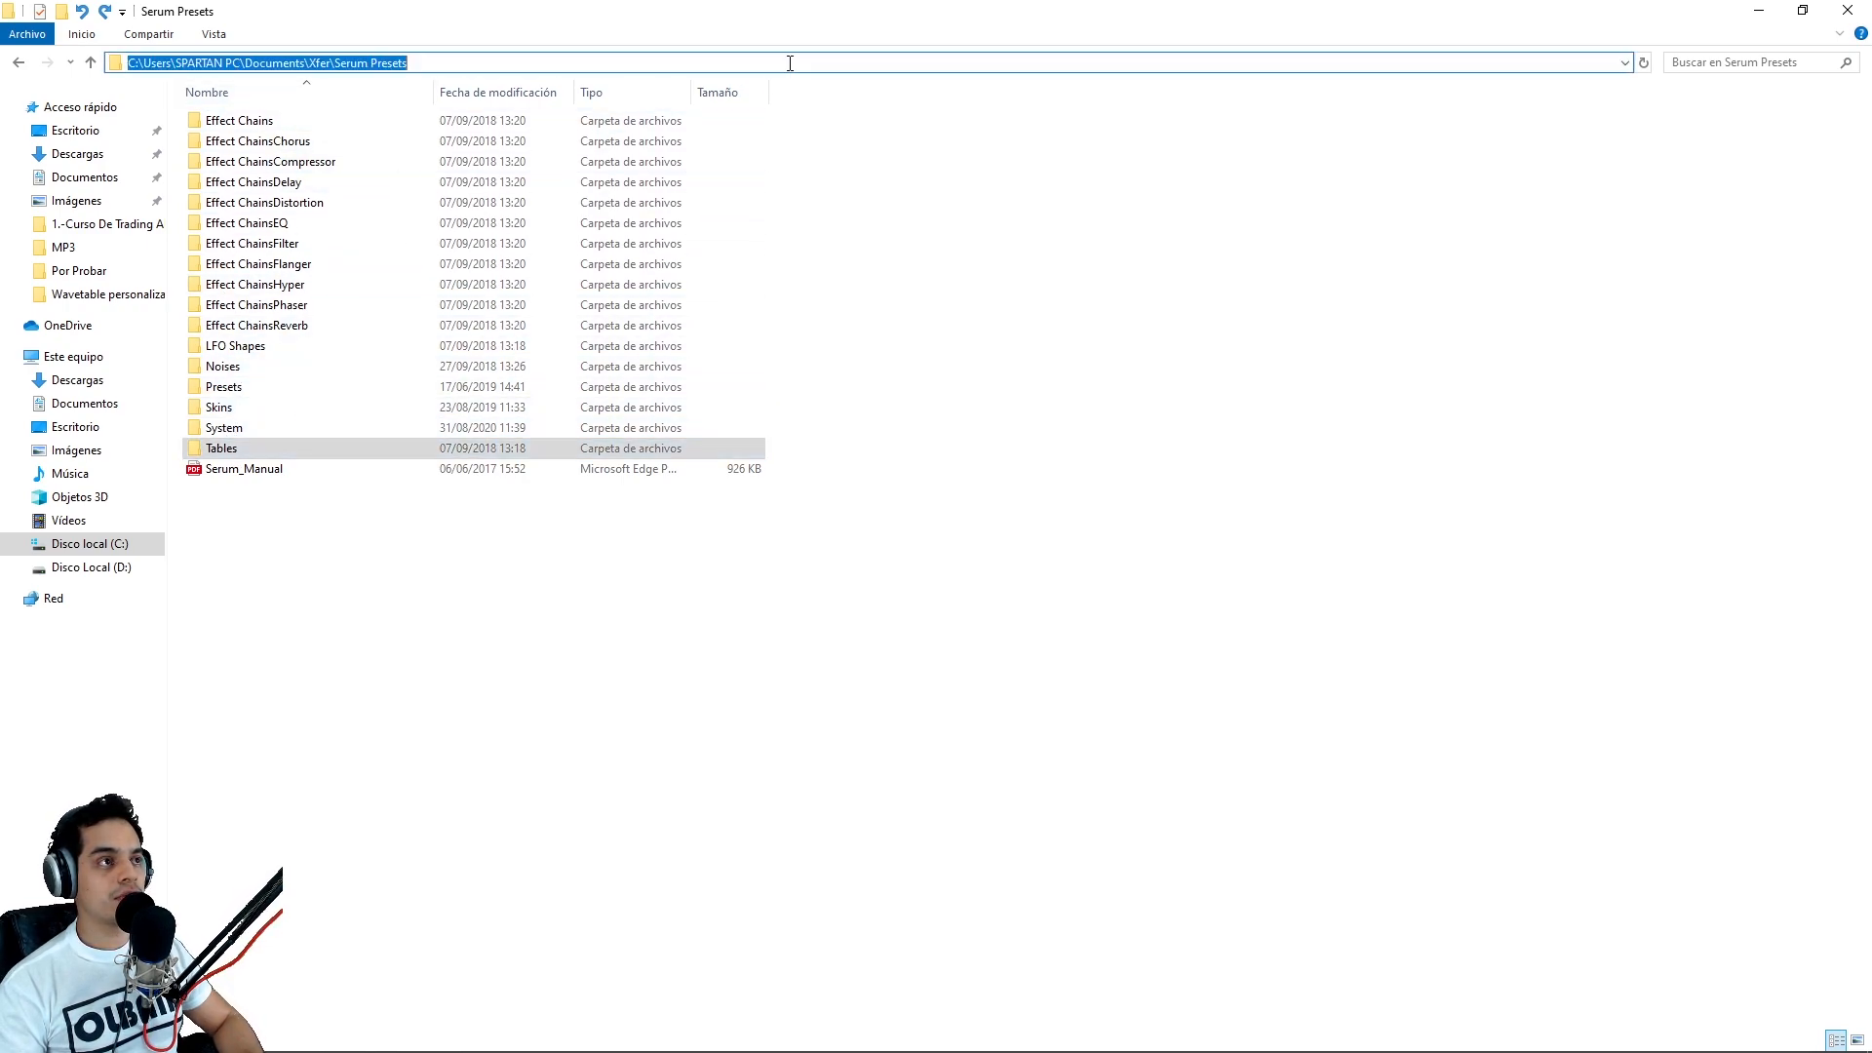
pyautogui.doubleClick(317, 62)
pyautogui.moveTo(332, 63); pyautogui.dragTo(441, 64)
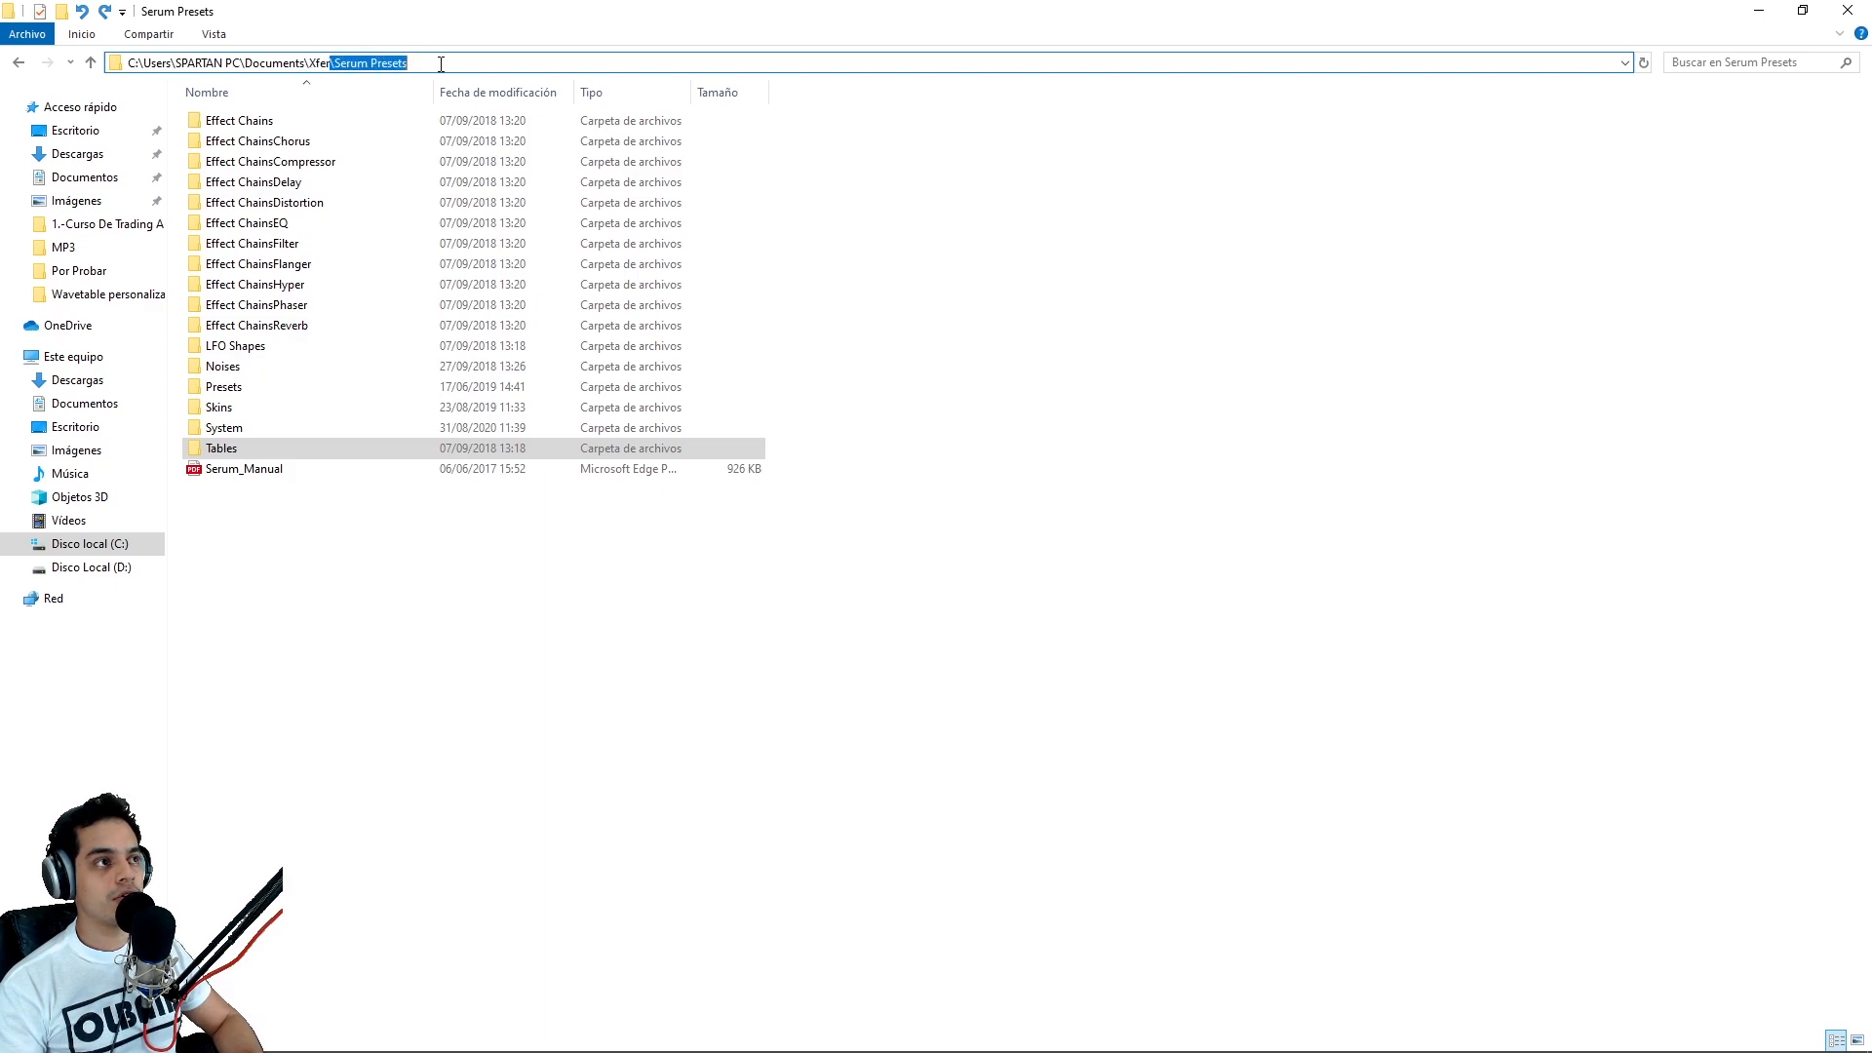
# Step: Open the Tables folder inside Serum Presets and look over its wavetable category folders
pyautogui.click(321, 547)
pyautogui.doubleClick(217, 448)
pyautogui.moveTo(214, 239); pyautogui.dragTo(796, 148)
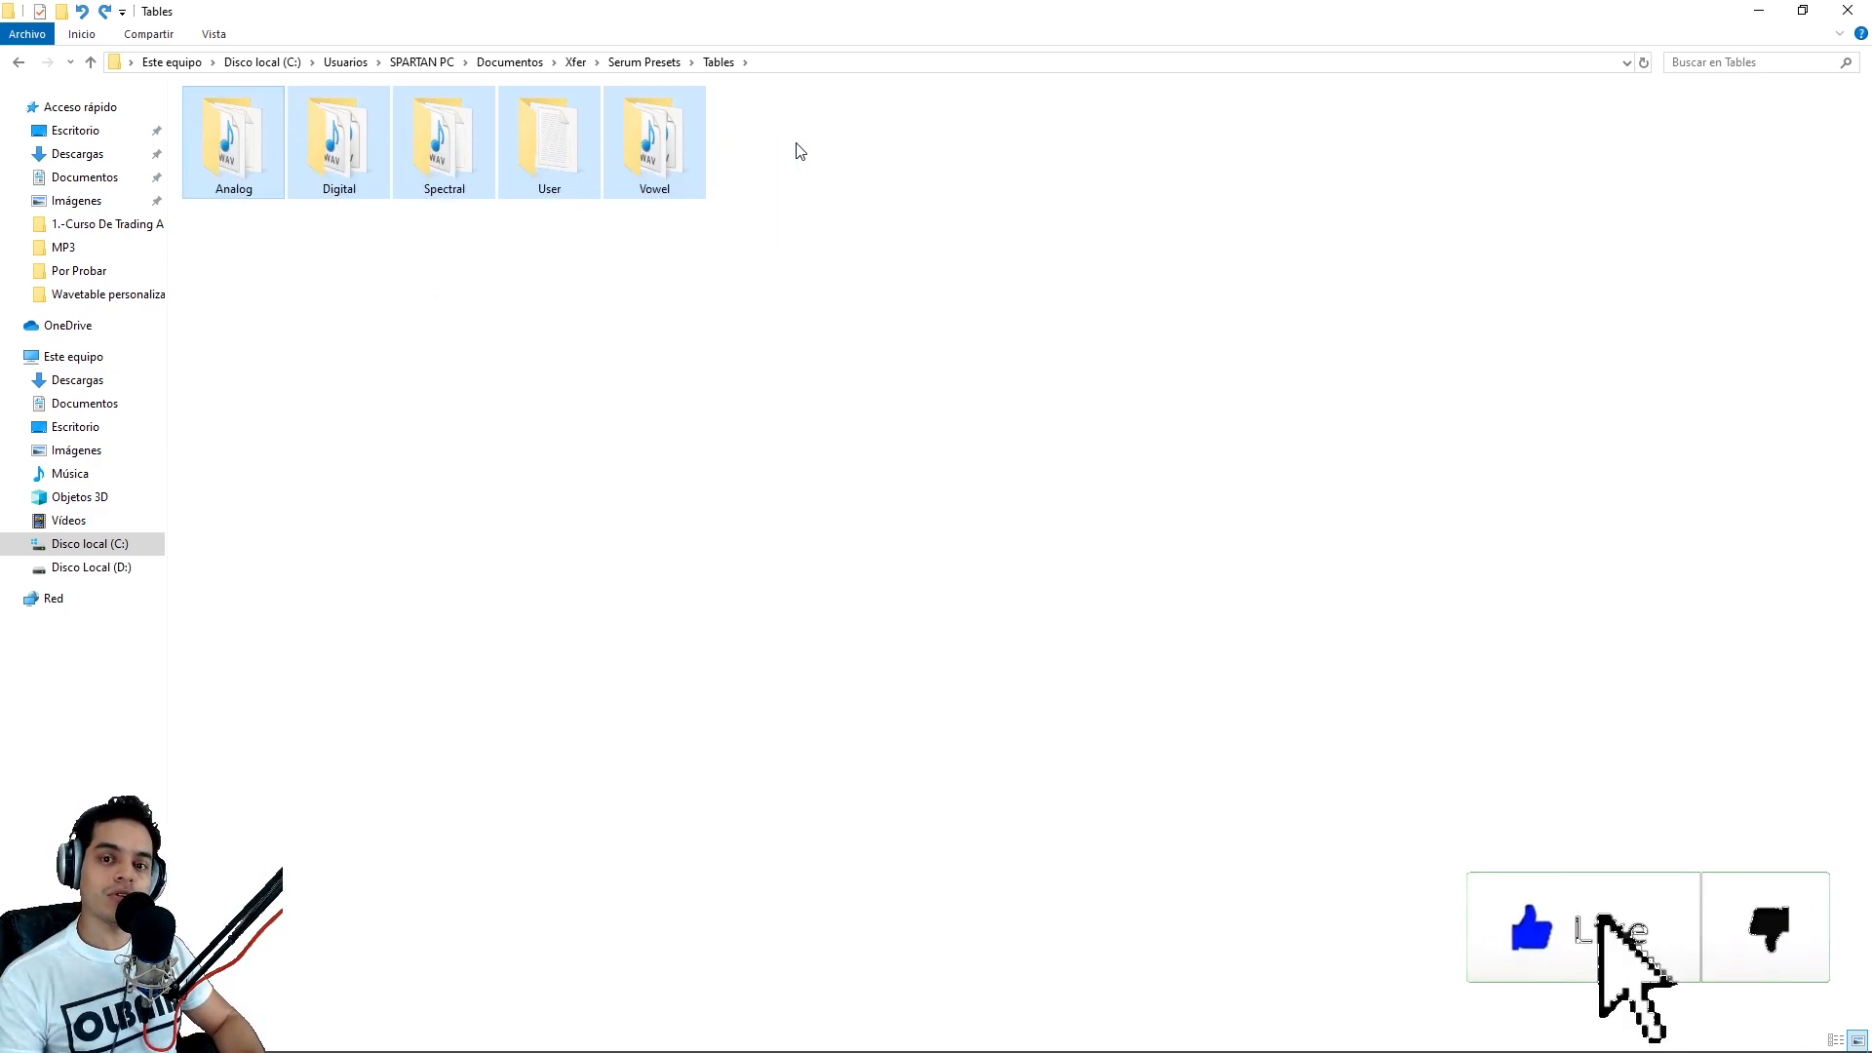
pyautogui.click(712, 200)
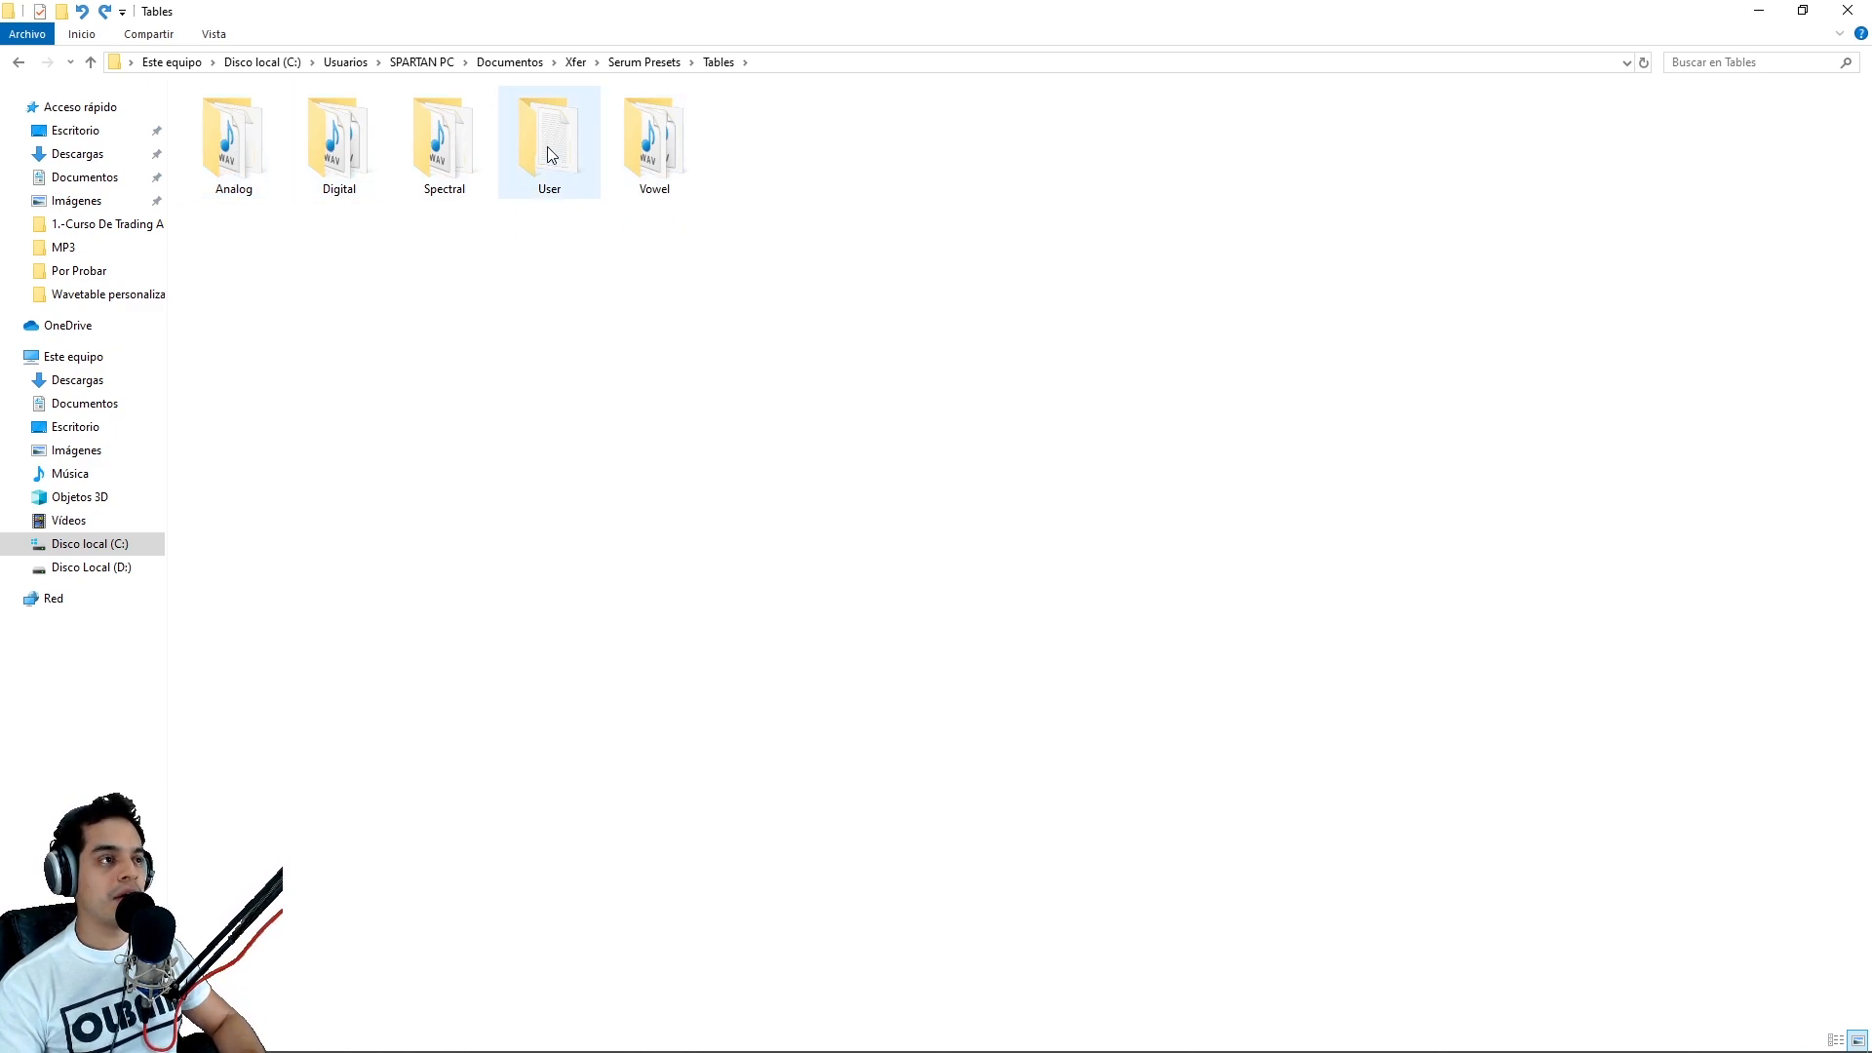
# Step: Switch to FL Studio and compare Oscillator A's wavetable categories in Serum, from Analog to Vowel, with the Tables subfolders
pyautogui.hotkey('alt', 'Tab')
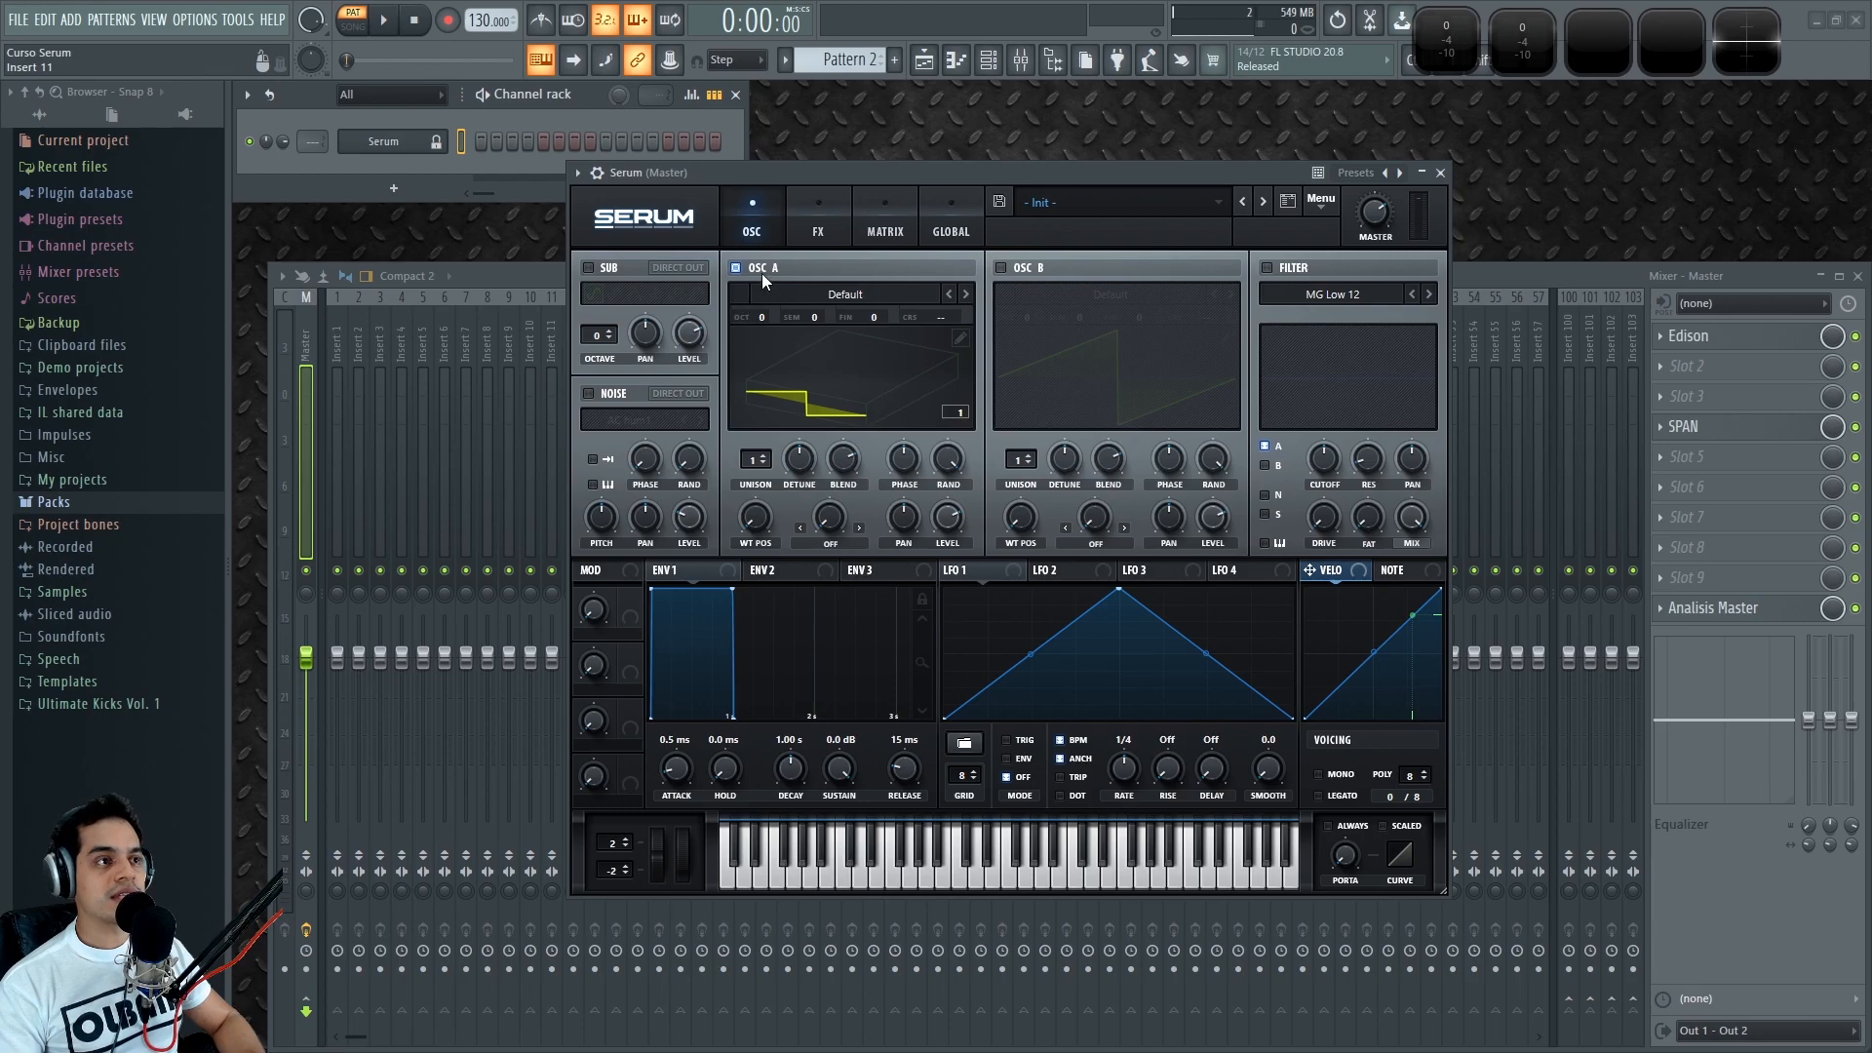
pyautogui.click(840, 294)
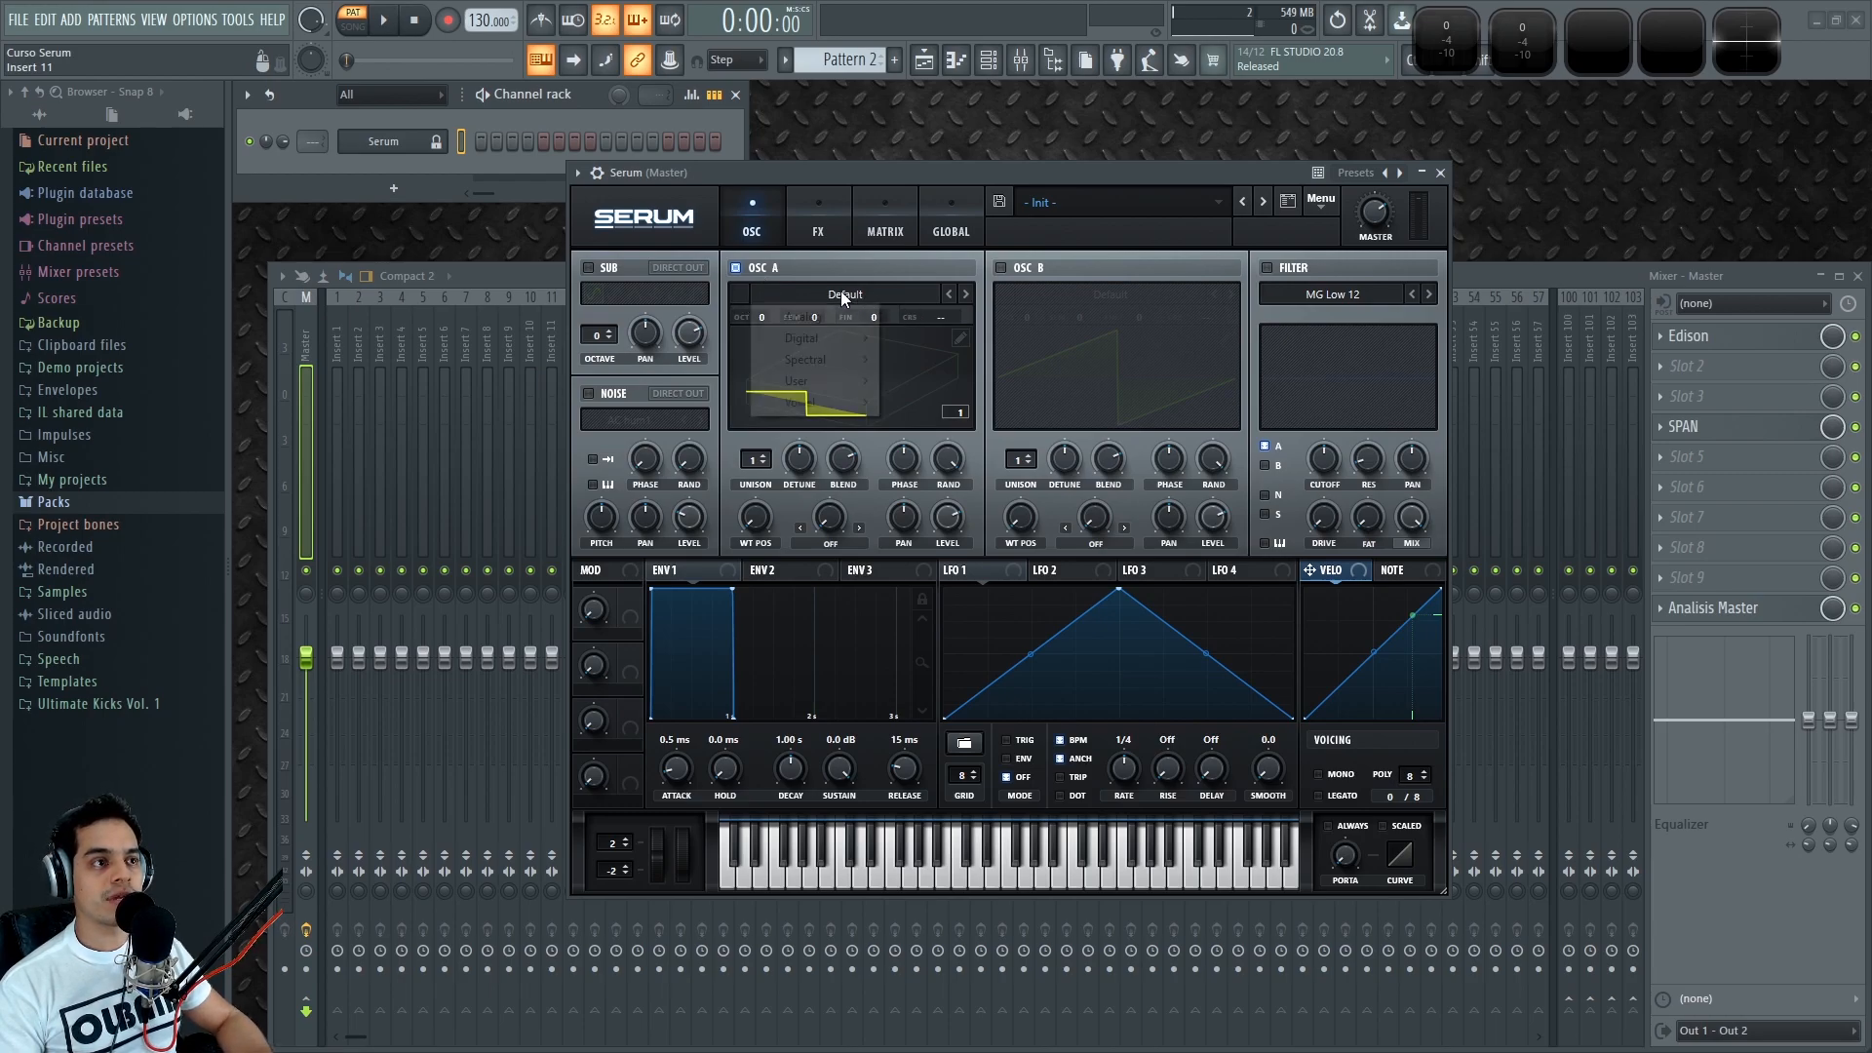
pyautogui.moveTo(812, 323)
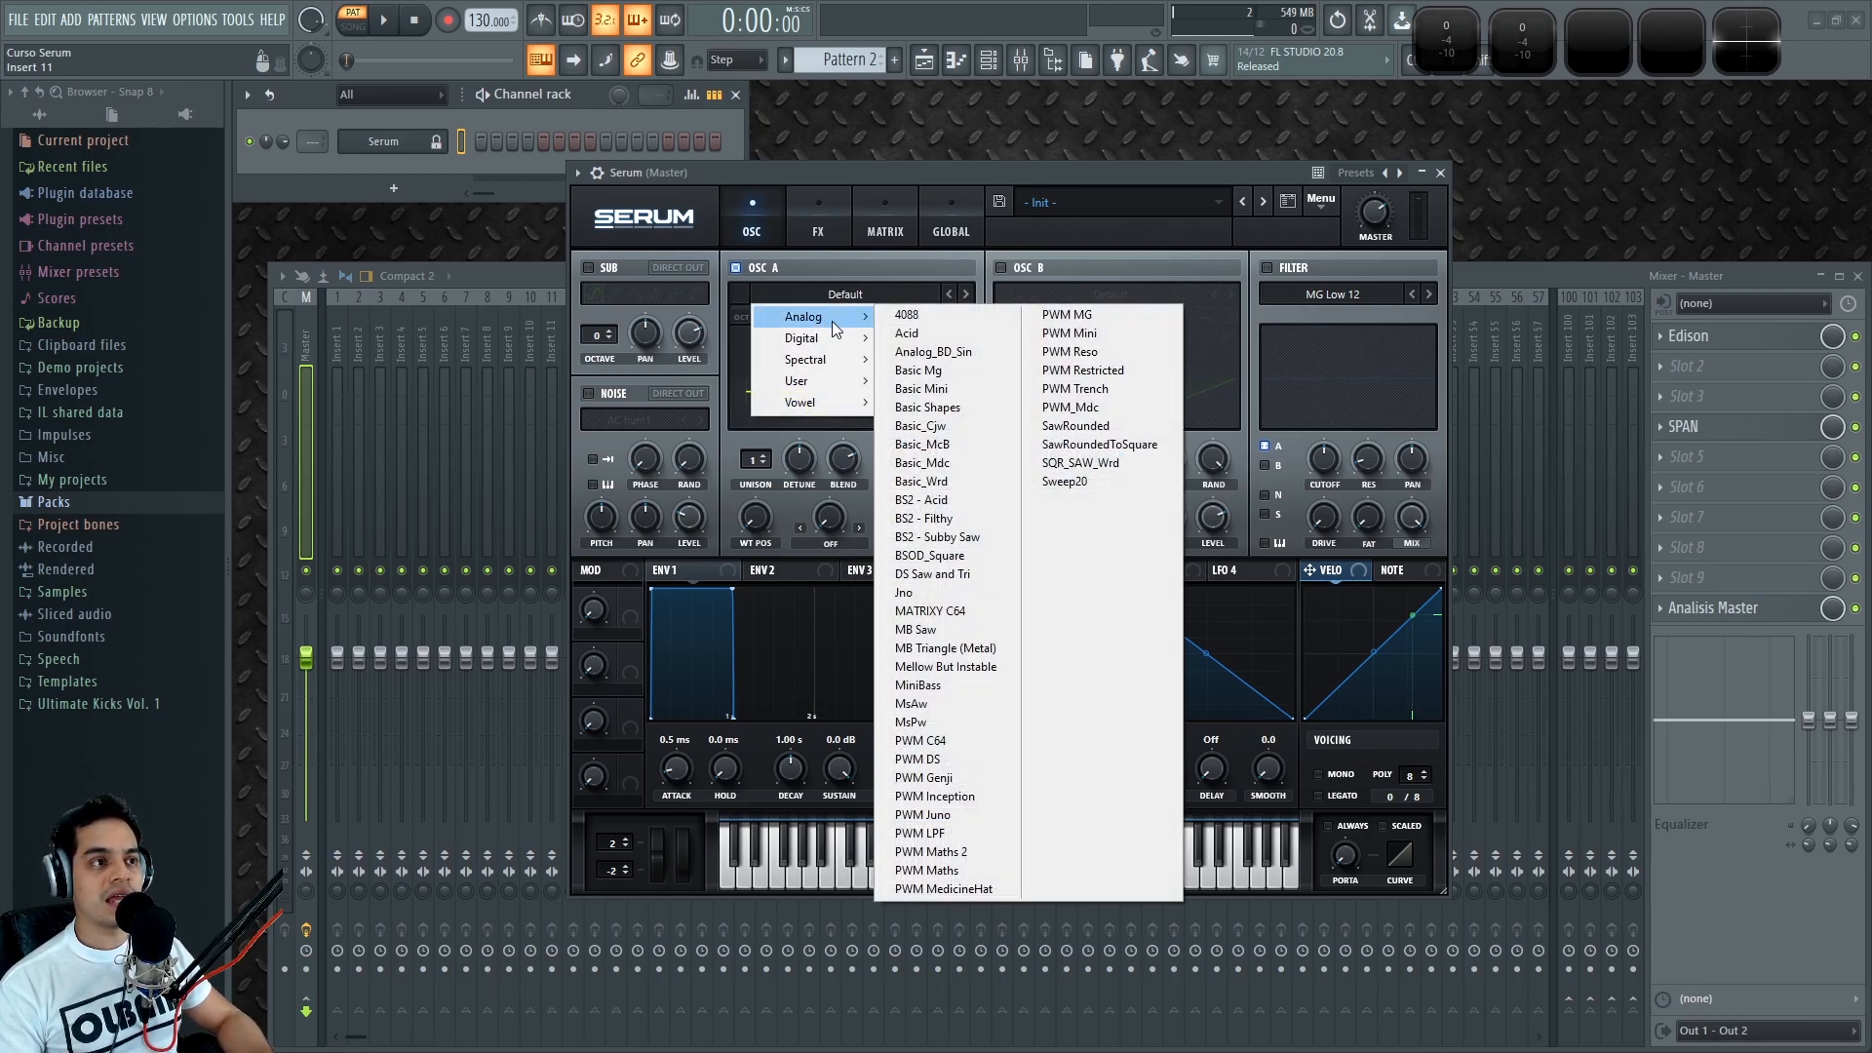
pyautogui.moveTo(821, 366)
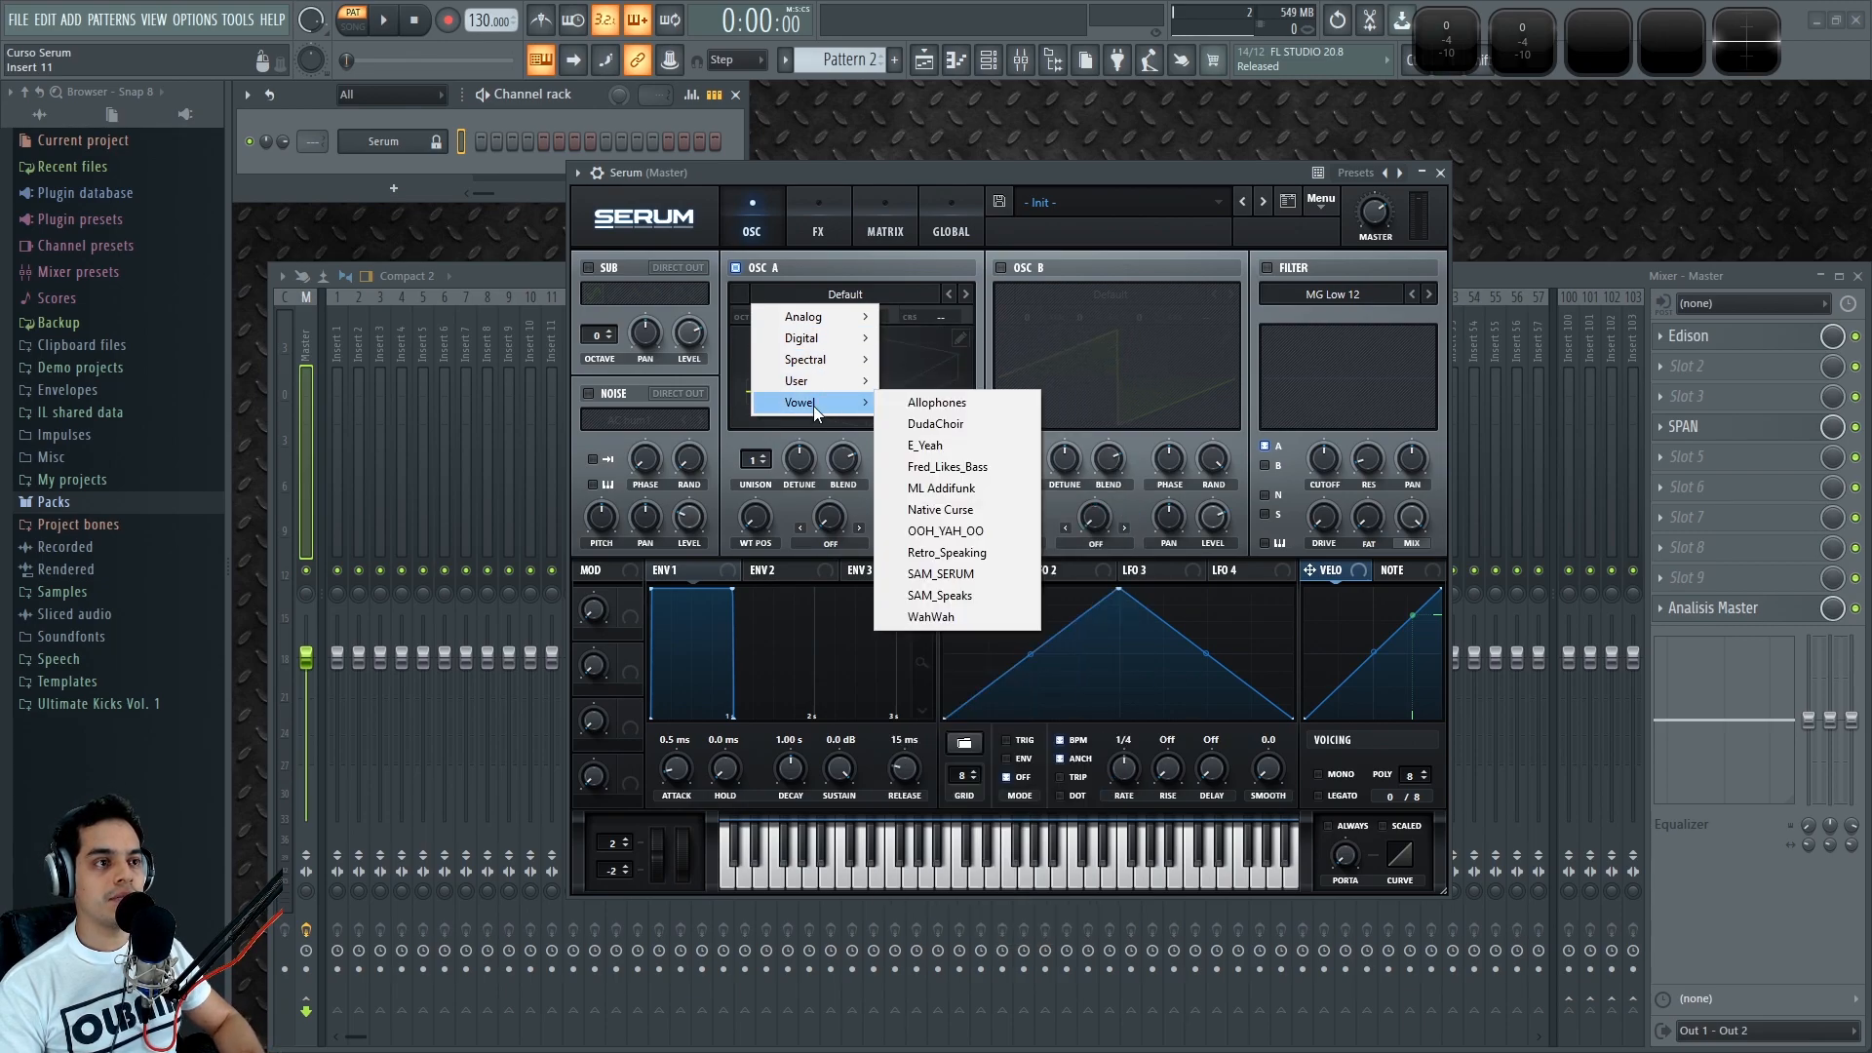
pyautogui.click(965, 177)
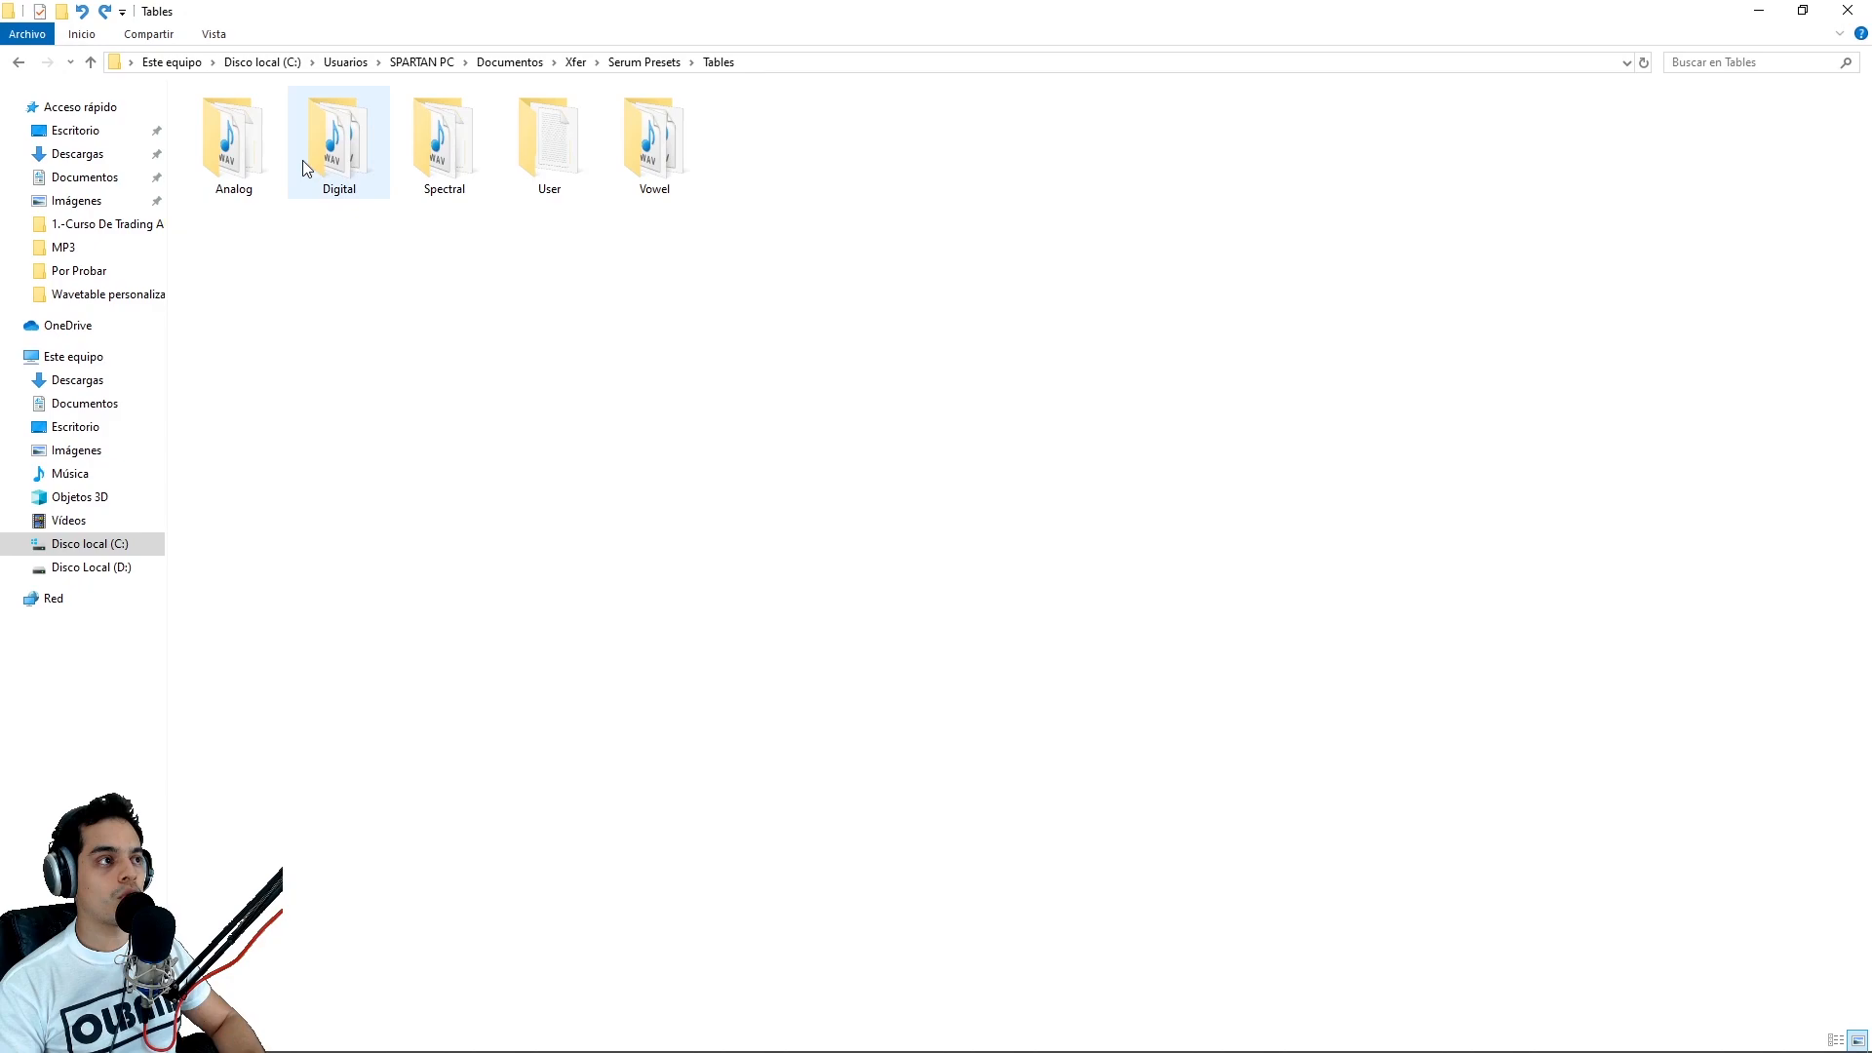
# Step: In File Explorer, open the Analog wavetable folder and display its WAV files as icons
pyautogui.doubleClick(255, 138)
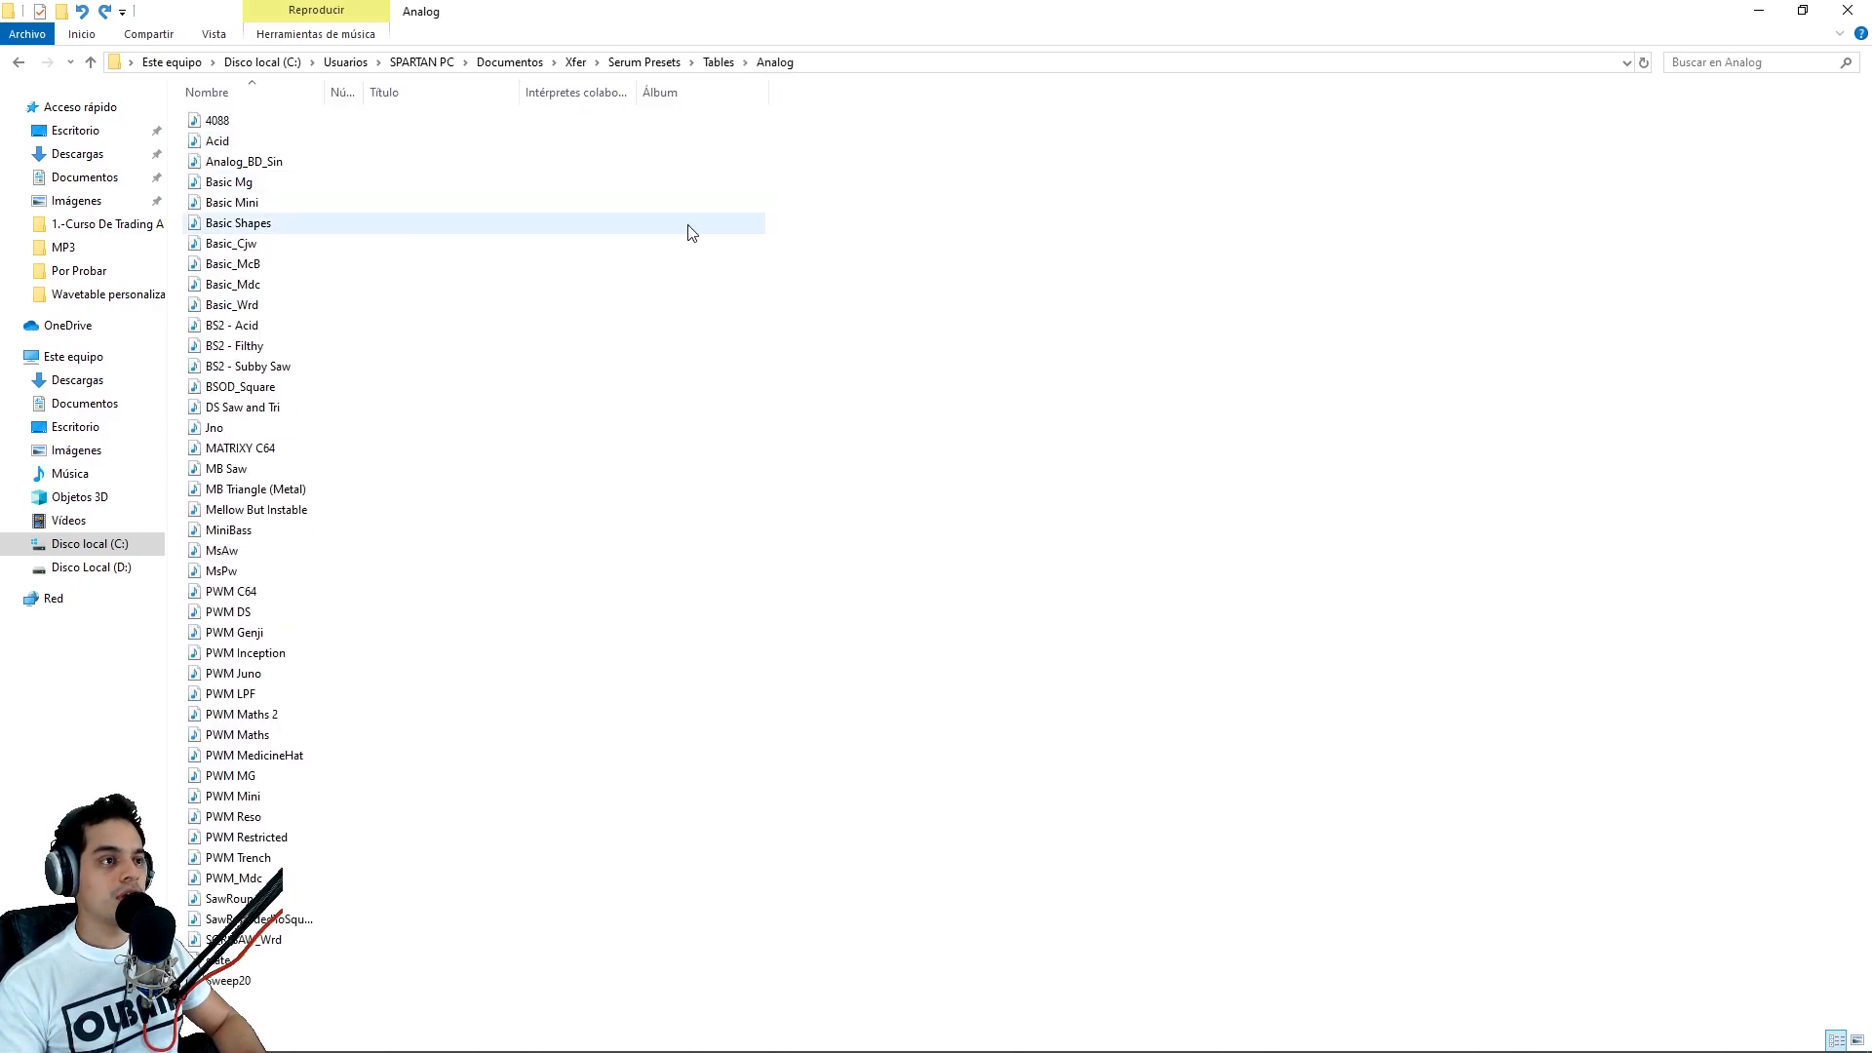
pyautogui.rightClick(689, 230)
pyautogui.moveTo(883, 241)
pyautogui.click(1014, 262)
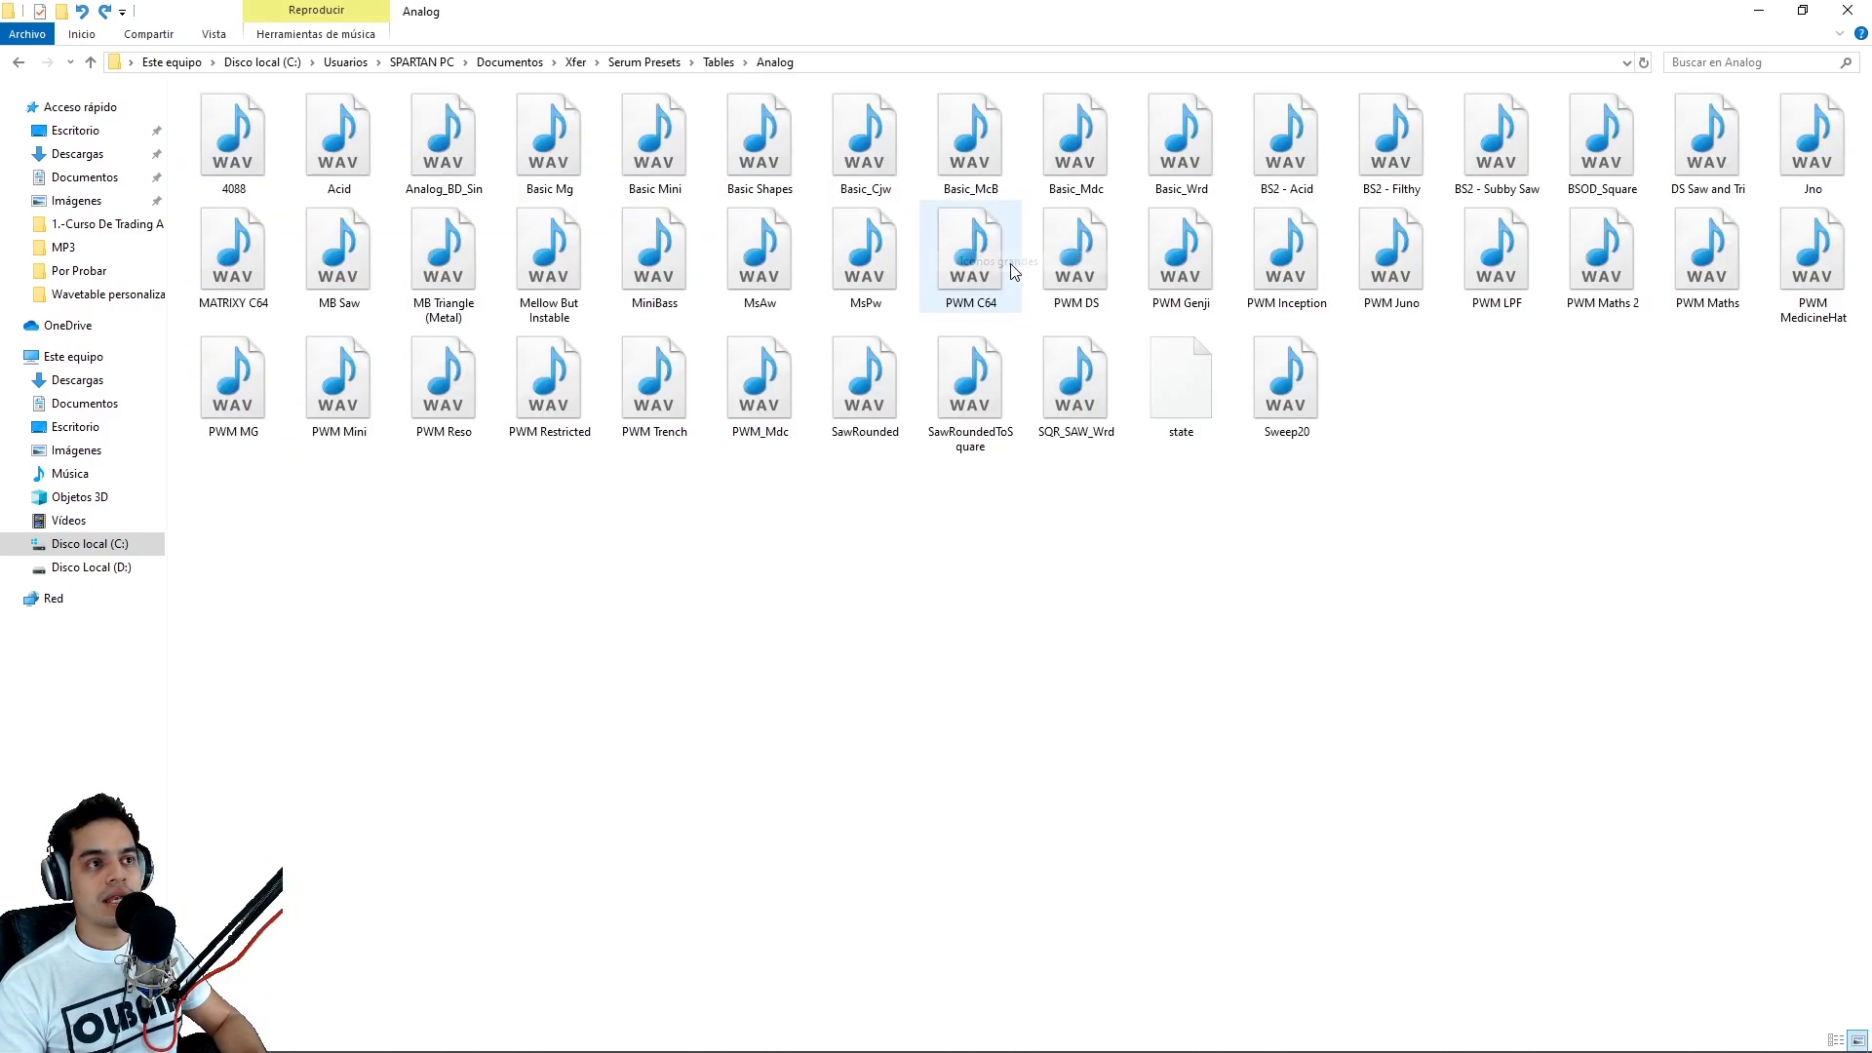
pyautogui.click(238, 229)
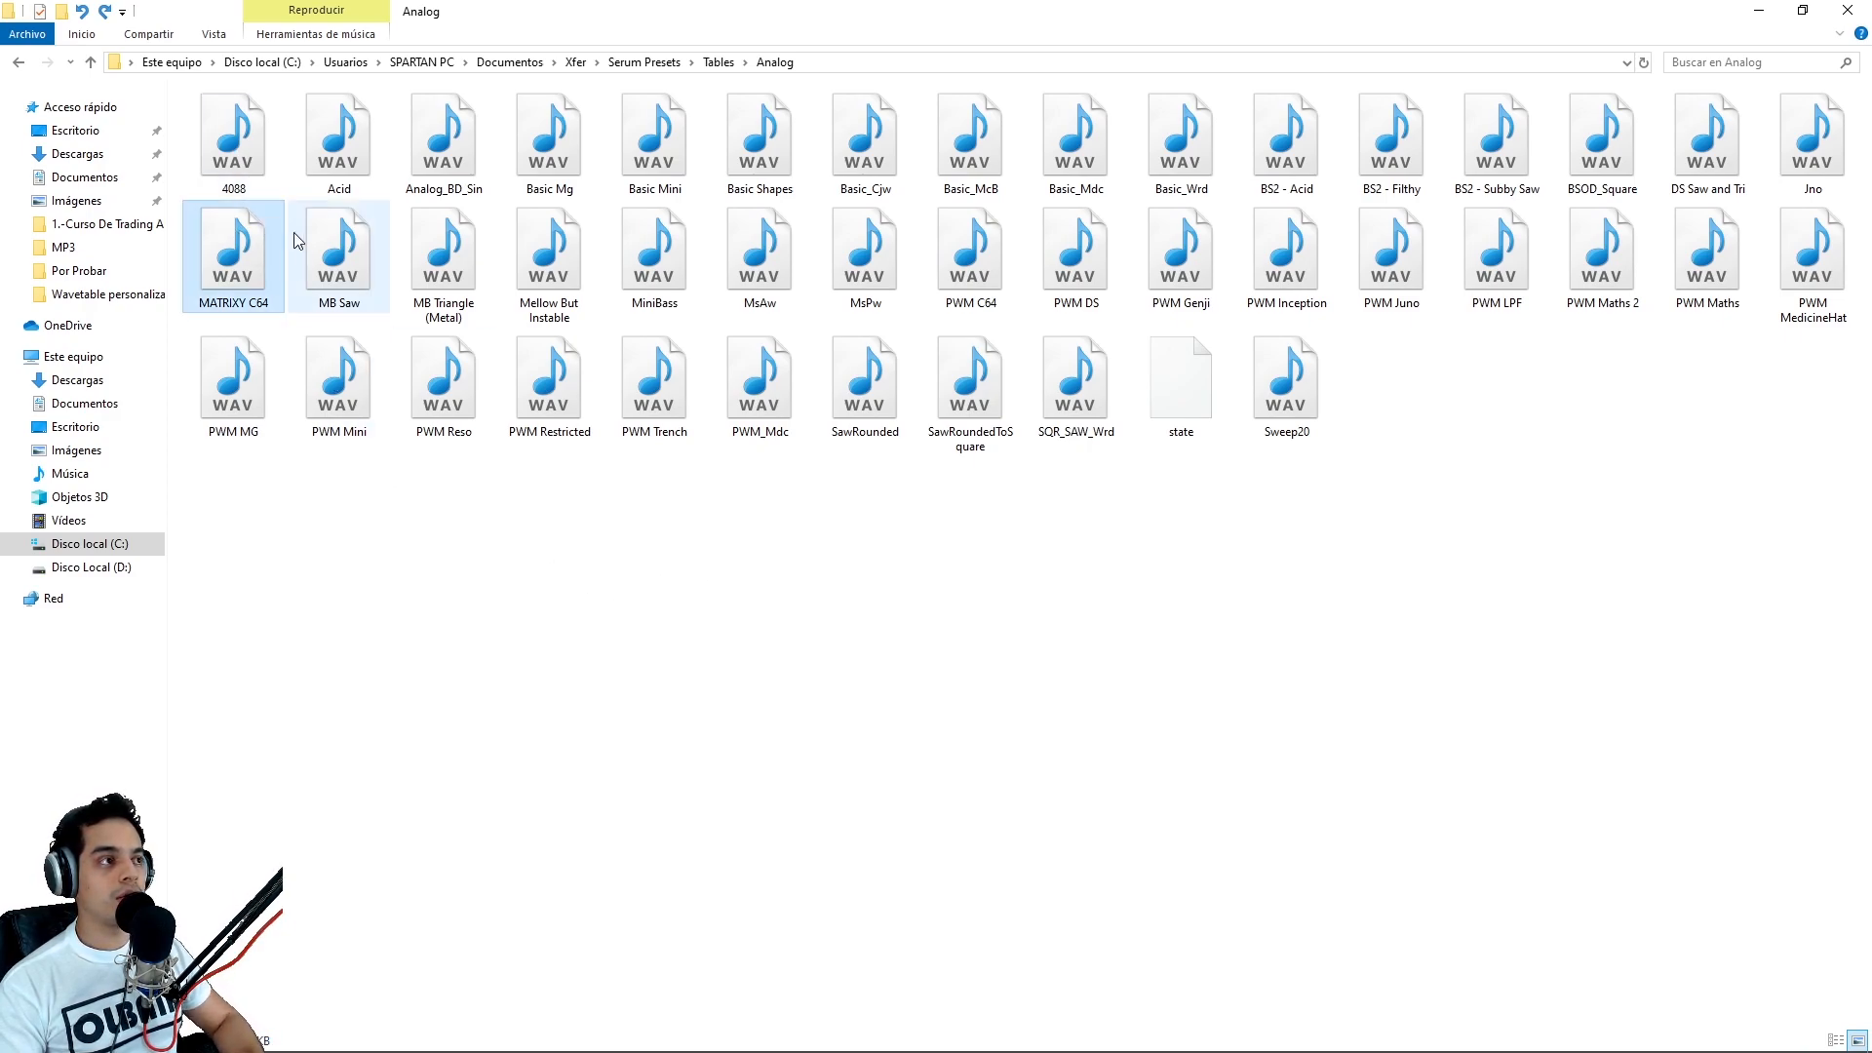
pyautogui.press('Up')
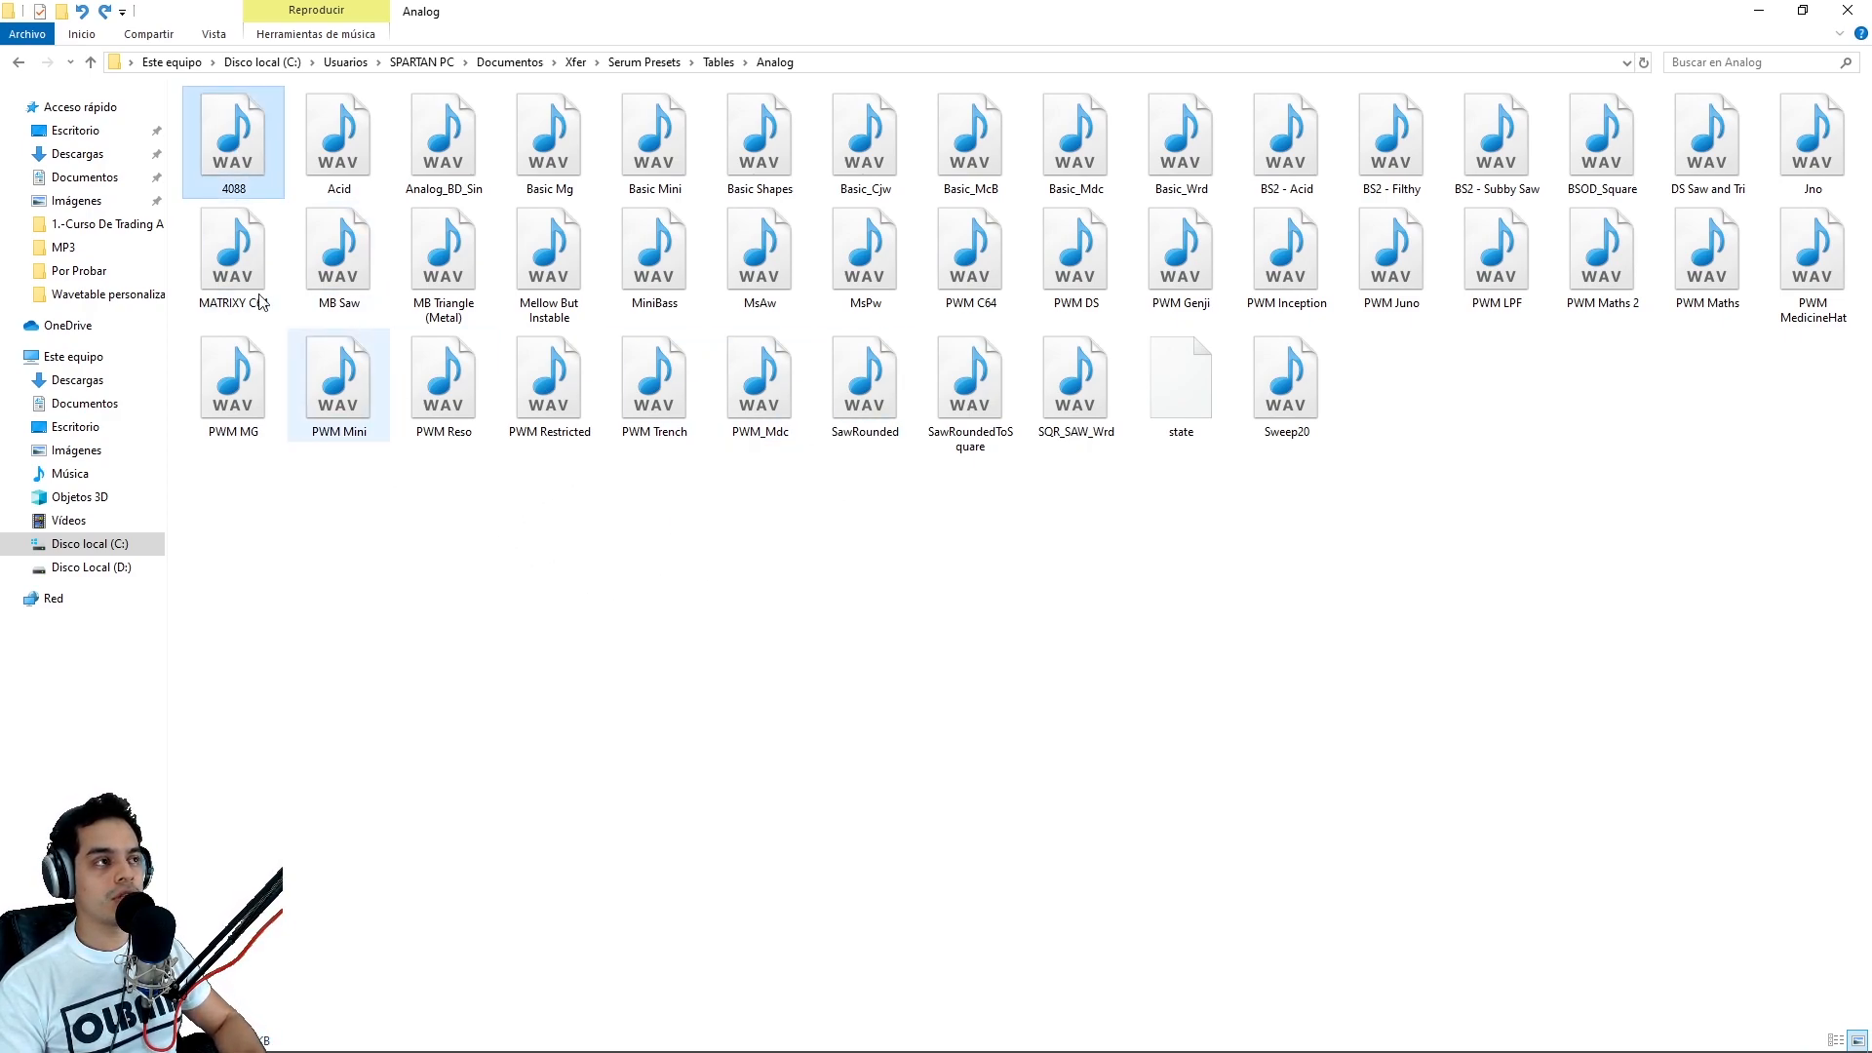
# Step: Return to the Tables folder, open the Vowel folder and display its WAV files as icons
pyautogui.click(19, 61)
pyautogui.doubleClick(673, 156)
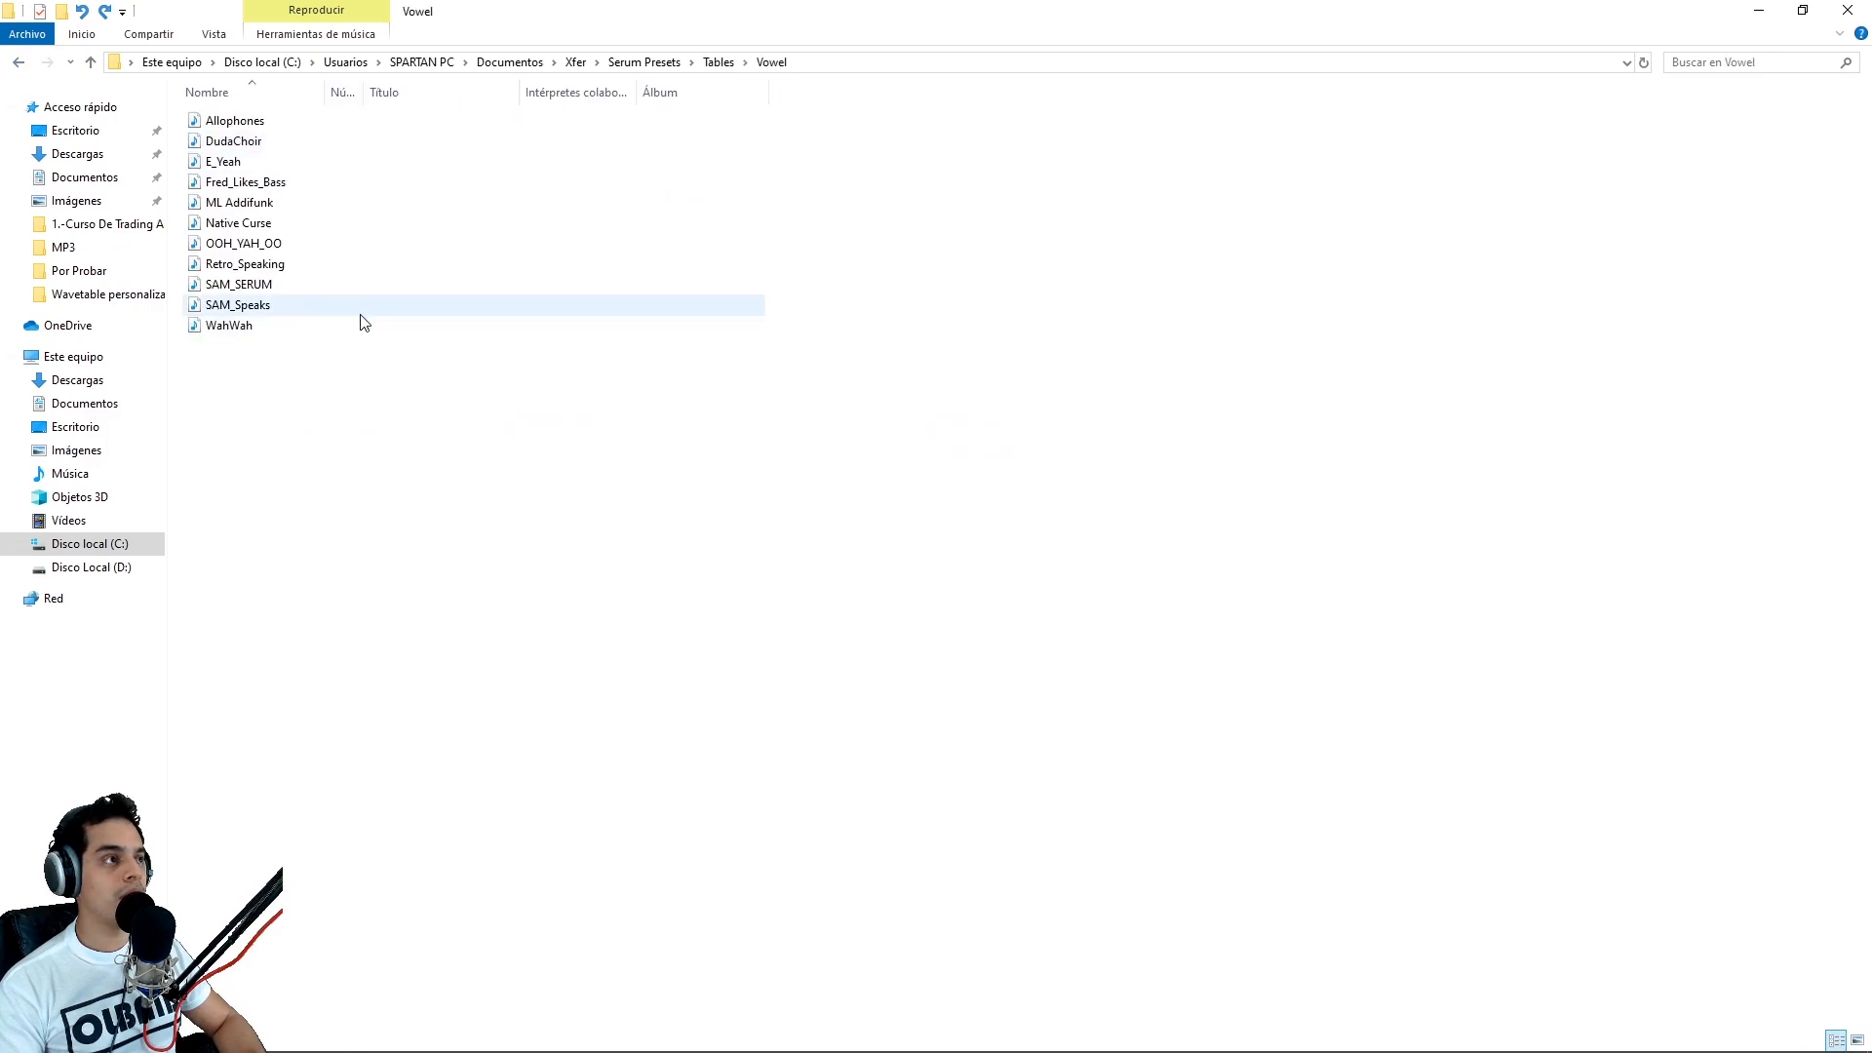
pyautogui.rightClick(481, 334)
pyautogui.moveTo(639, 351)
pyautogui.click(814, 370)
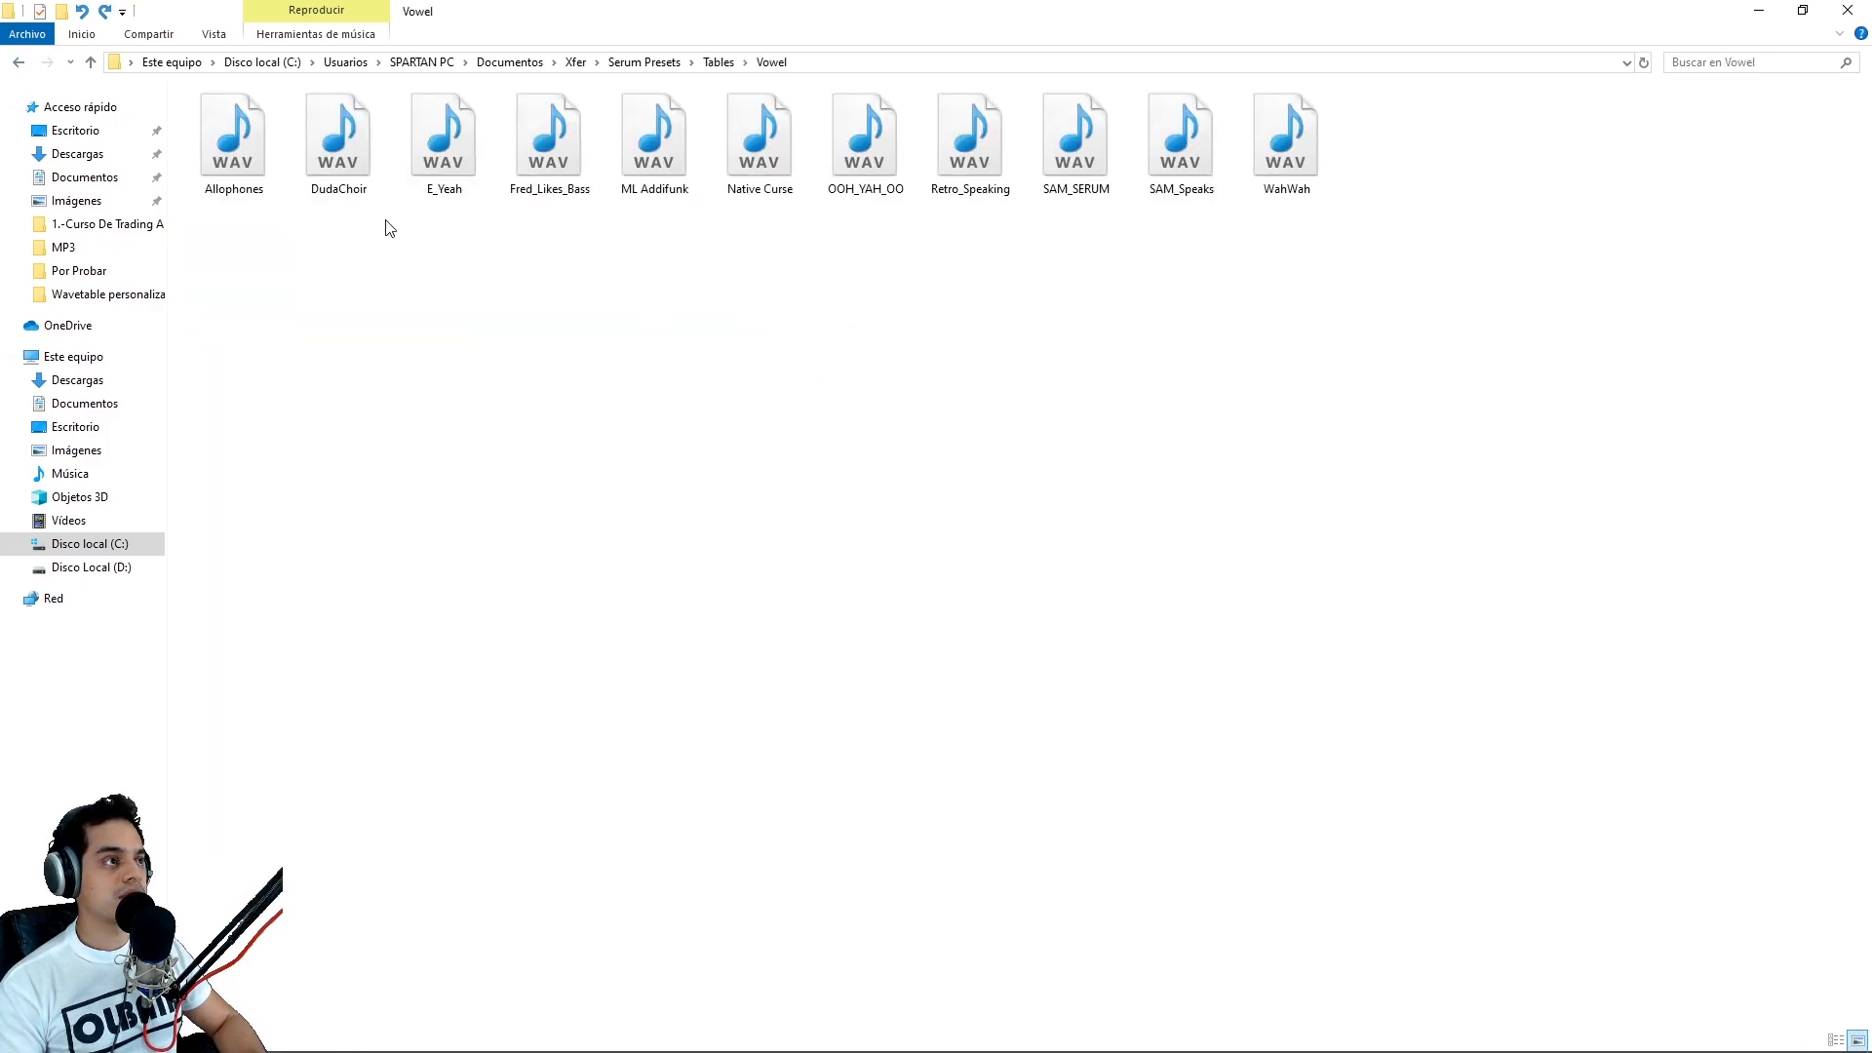
# Step: Load the DudaChoir WAV file from the Vowel folder into a new FL Studio sampler channel and show its settings
pyautogui.click(372, 195)
pyautogui.moveTo(348, 190); pyautogui.dragTo(384, 168)
pyautogui.moveTo(795, 185); pyautogui.dragTo(990, 136)
pyautogui.click(392, 170)
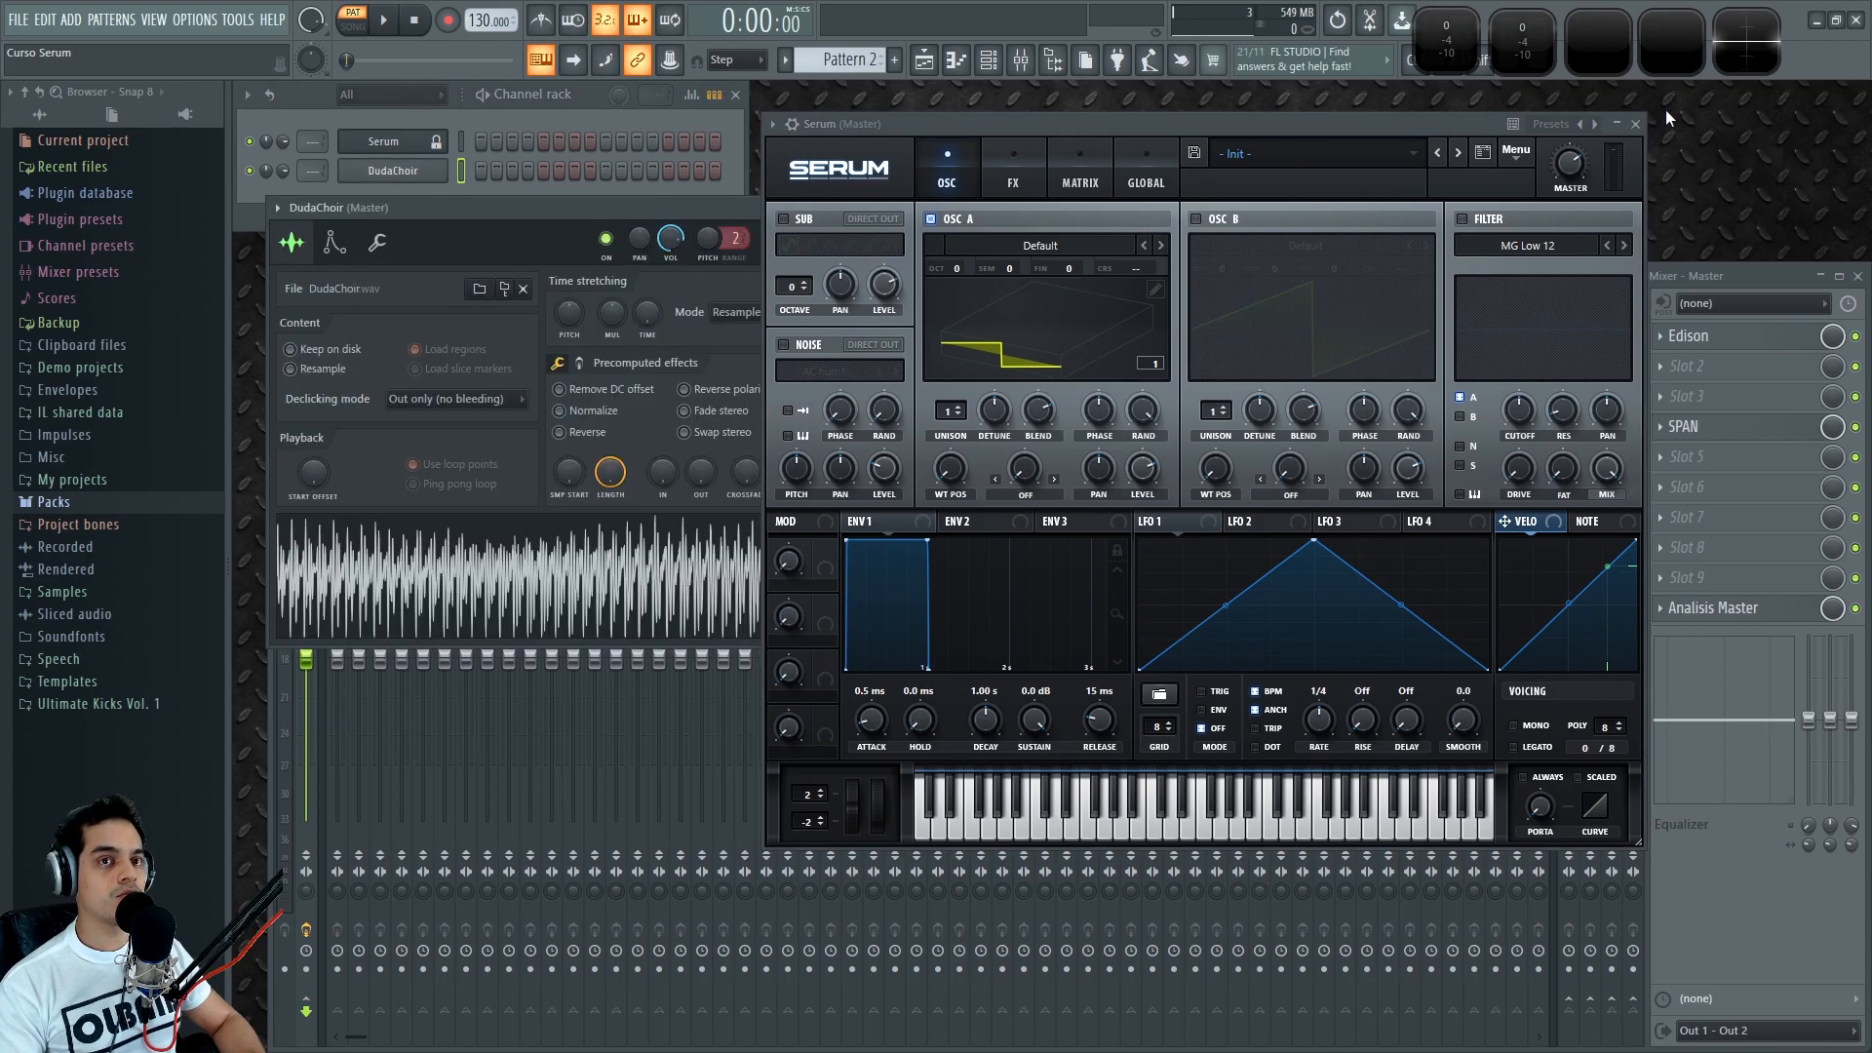
# Step: Close the Serum window and play back the DudaChoir sample from its waveform
pyautogui.click(1635, 124)
pyautogui.moveTo(576, 204); pyautogui.dragTo(784, 179)
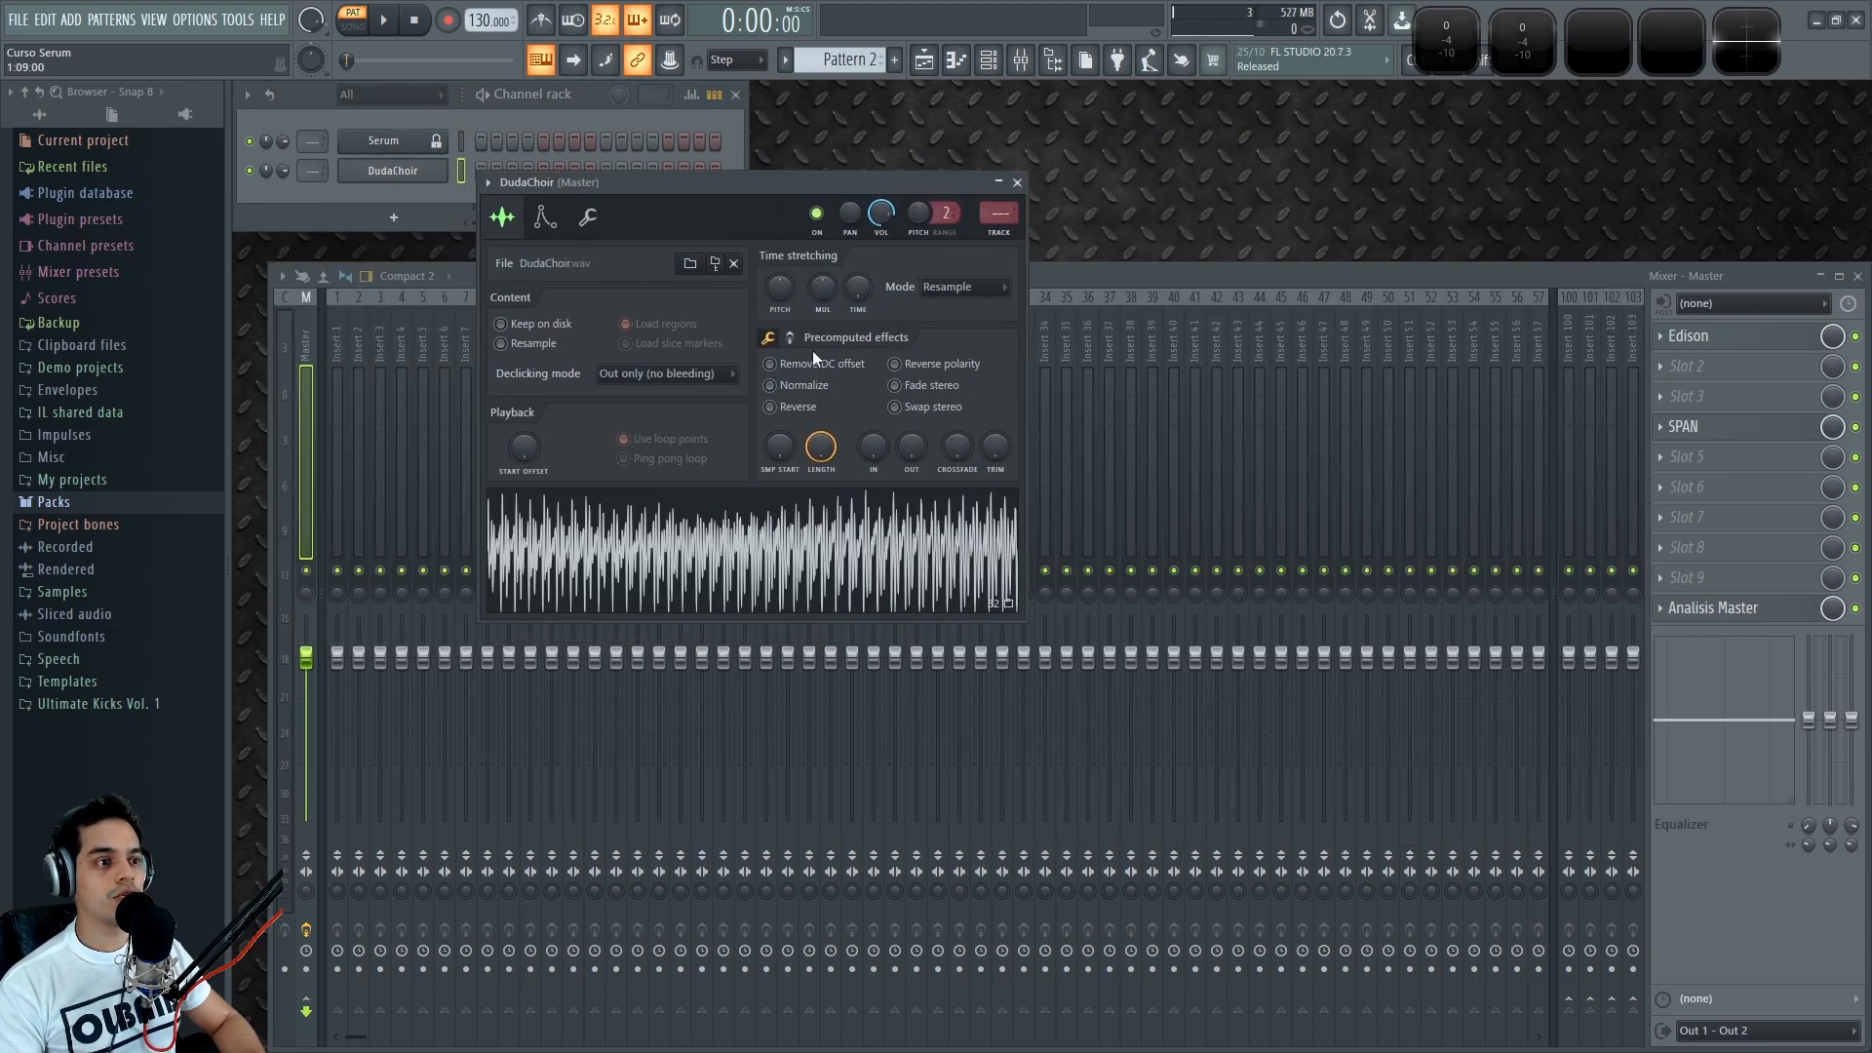
pyautogui.click(788, 575)
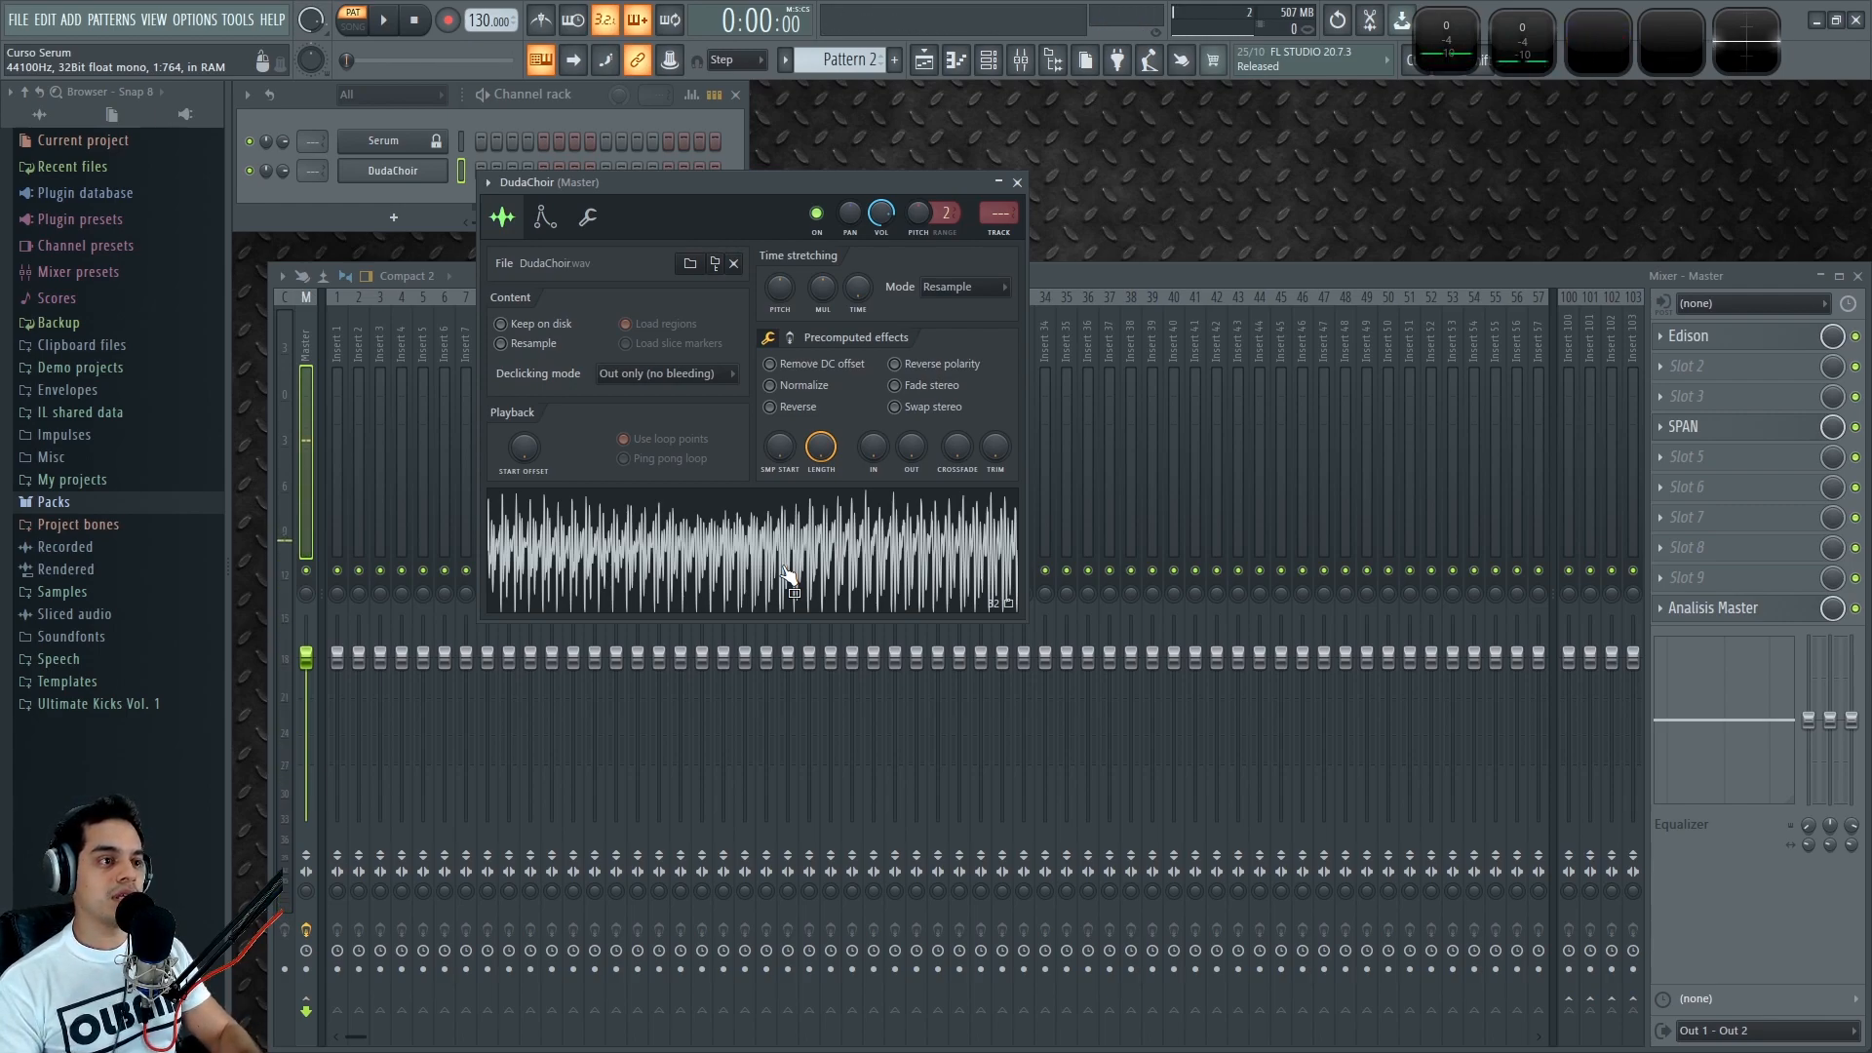
pyautogui.click(788, 575)
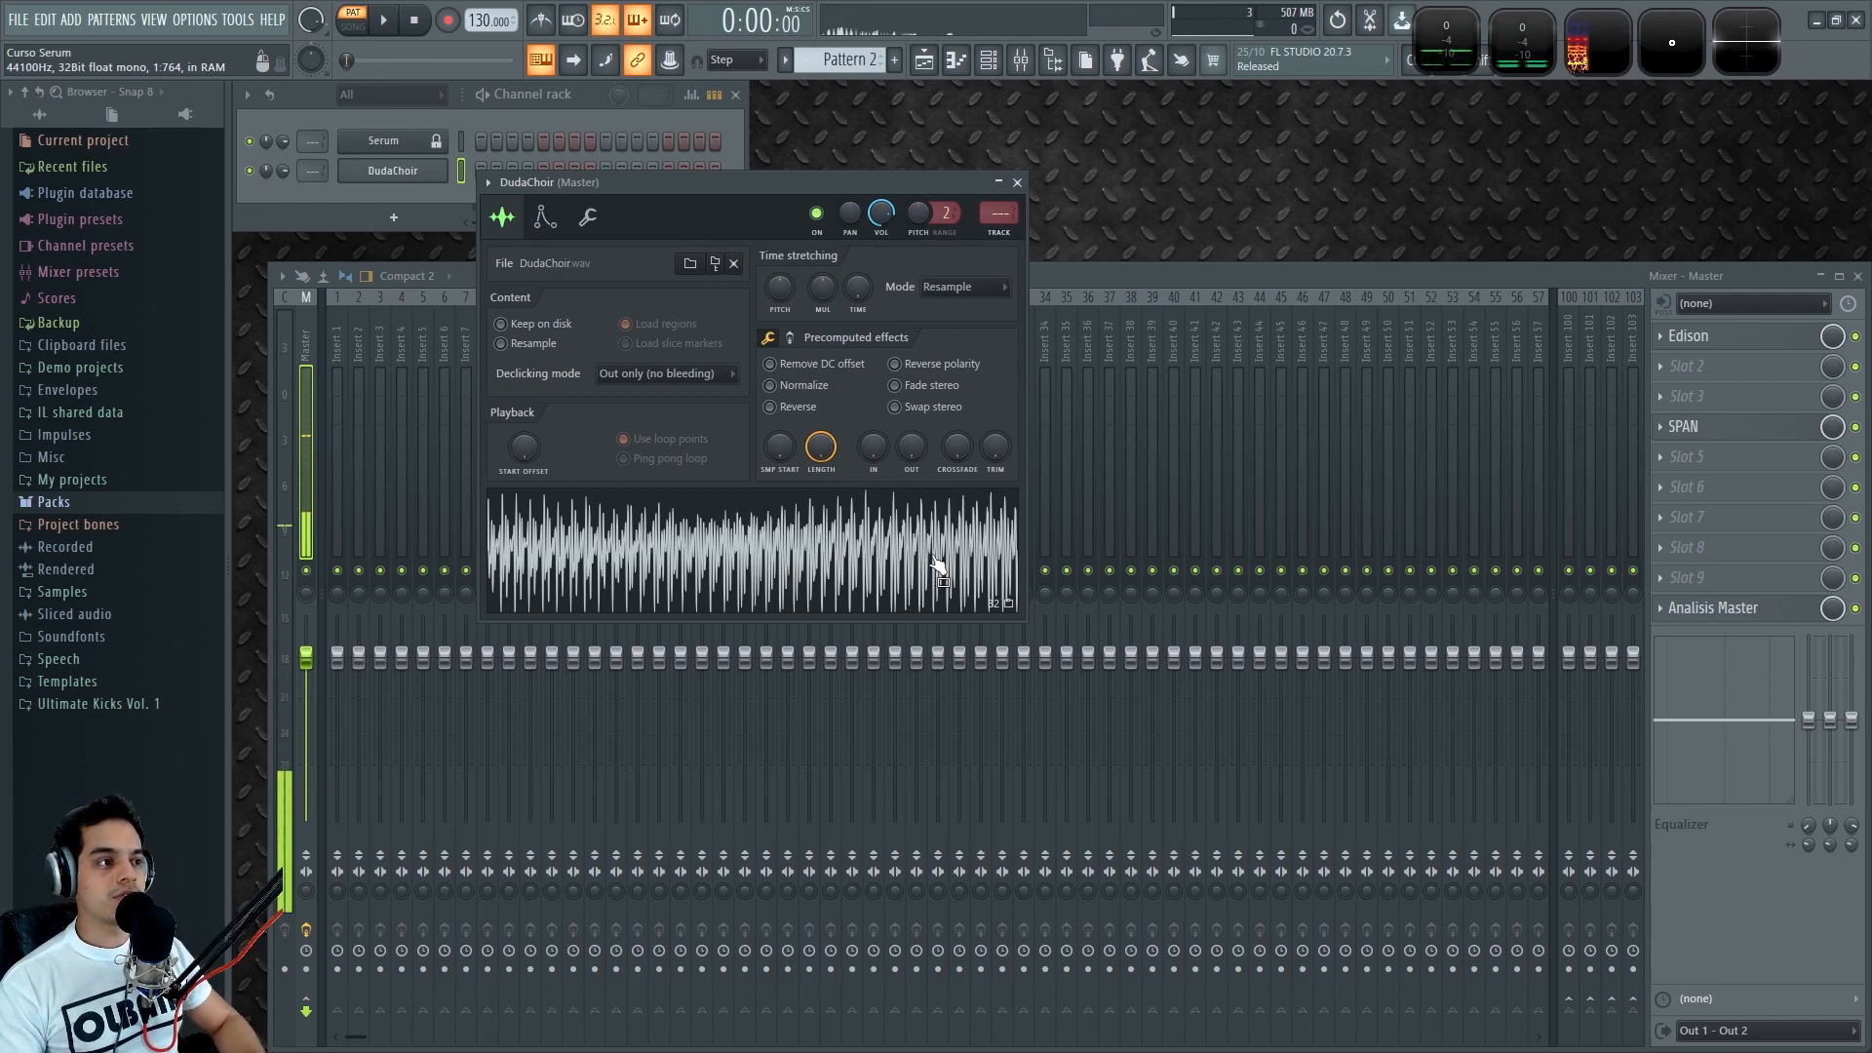
# Step: Close the DudaChoir sampler window, reopen Serum, load the DudaChoir wavetable from Vowel into oscillator A and play a note
pyautogui.click(1017, 182)
pyautogui.click(410, 144)
pyautogui.moveTo(1001, 120); pyautogui.dragTo(734, 148)
pyautogui.click(751, 275)
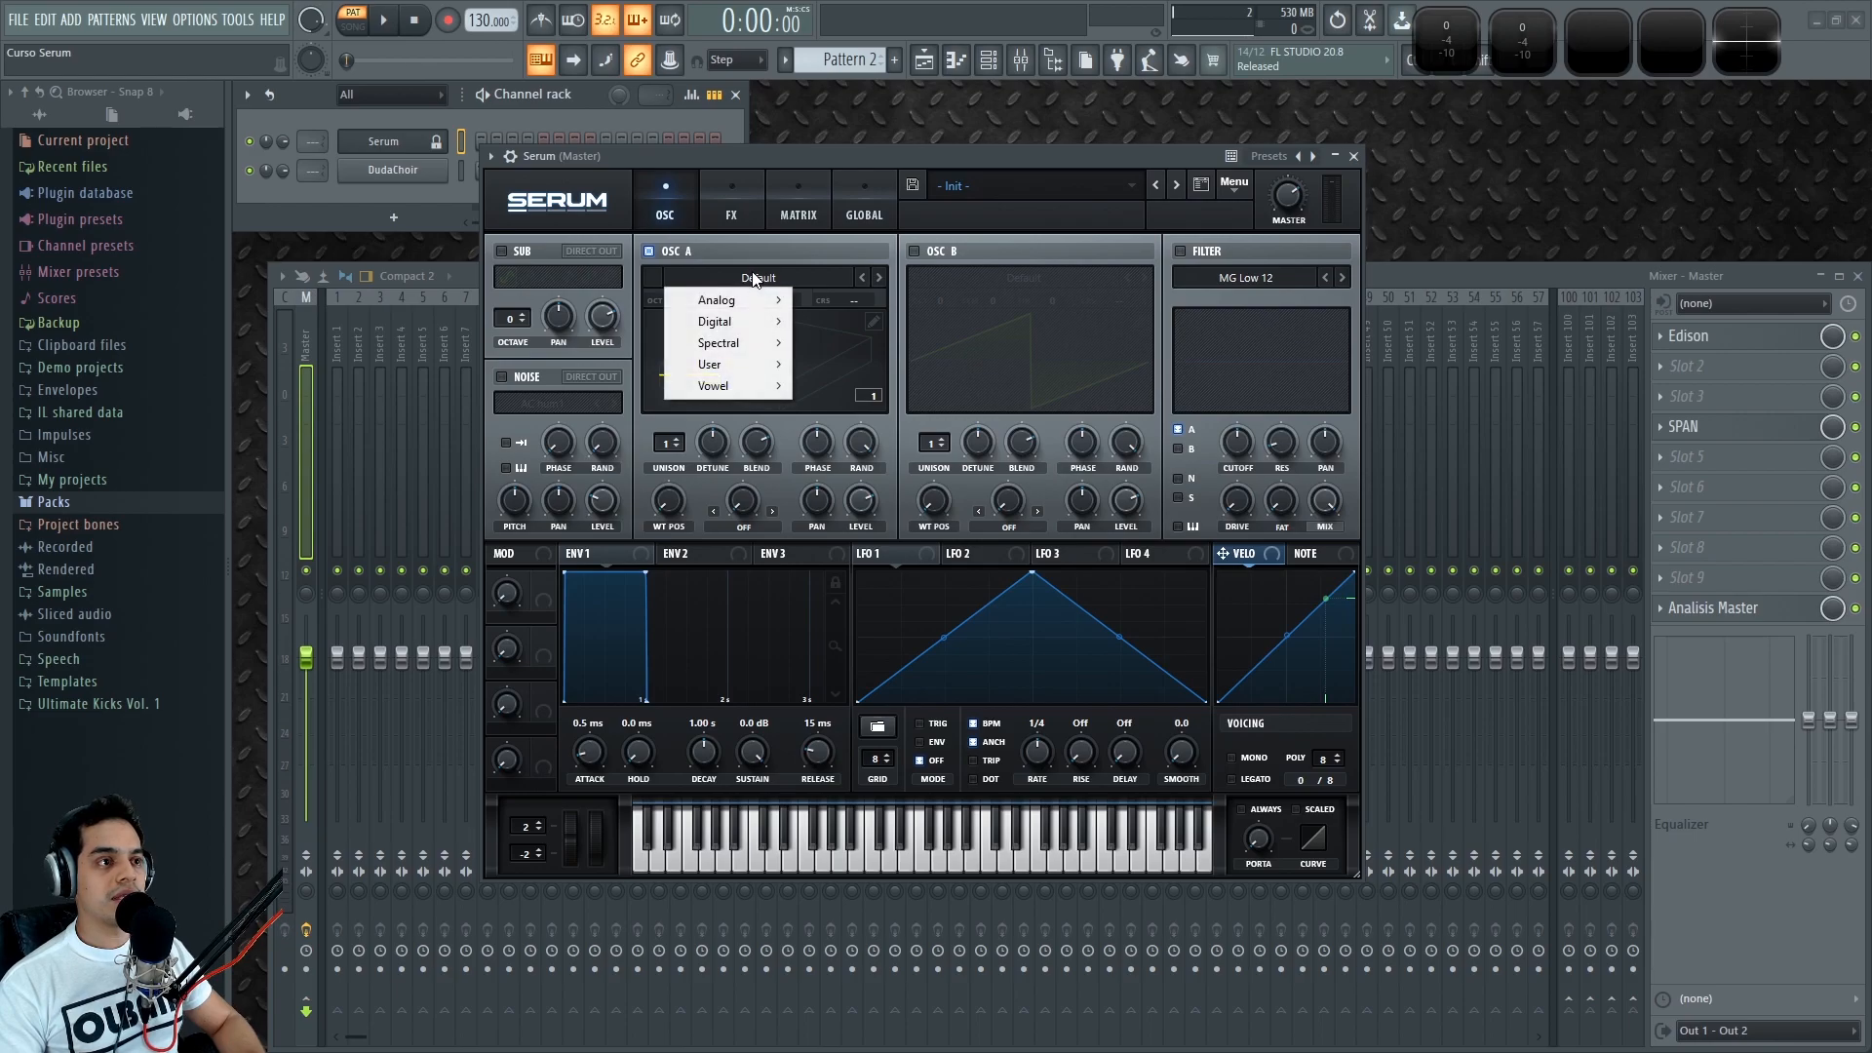
pyautogui.moveTo(742, 388)
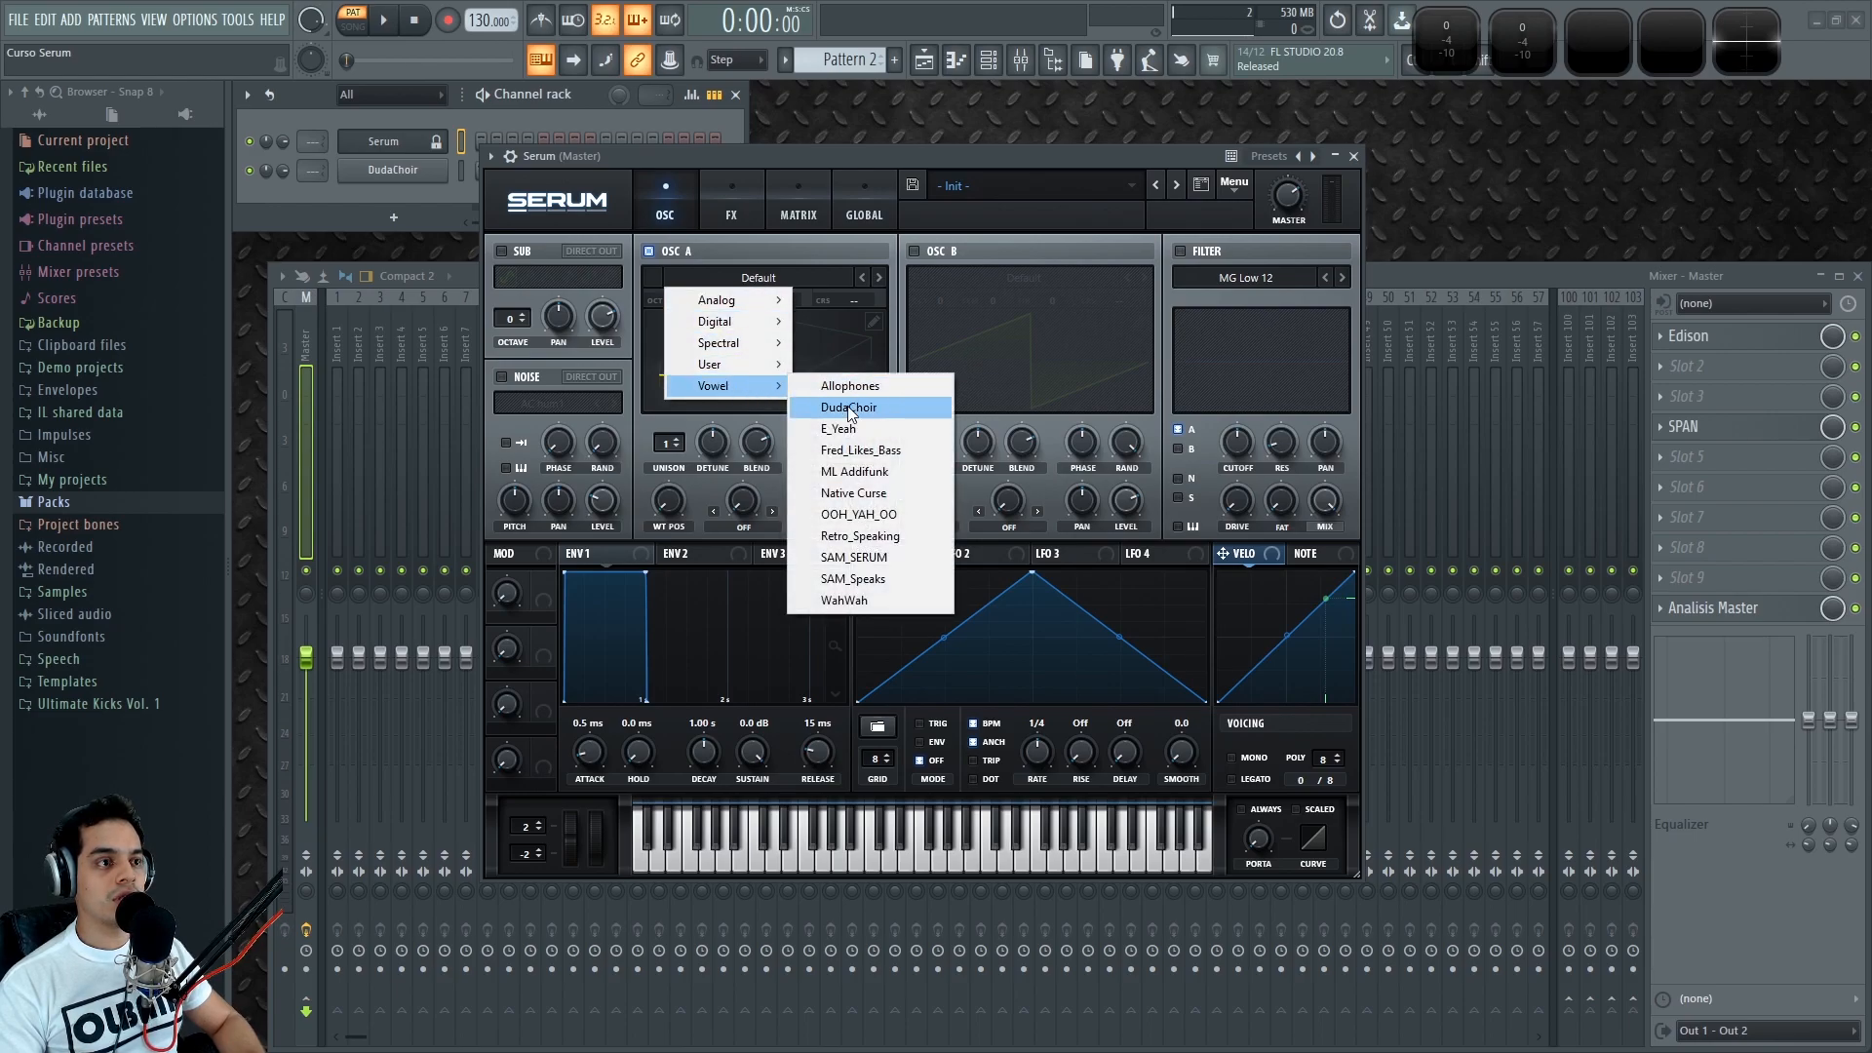
pyautogui.click(858, 407)
pyautogui.press('z')
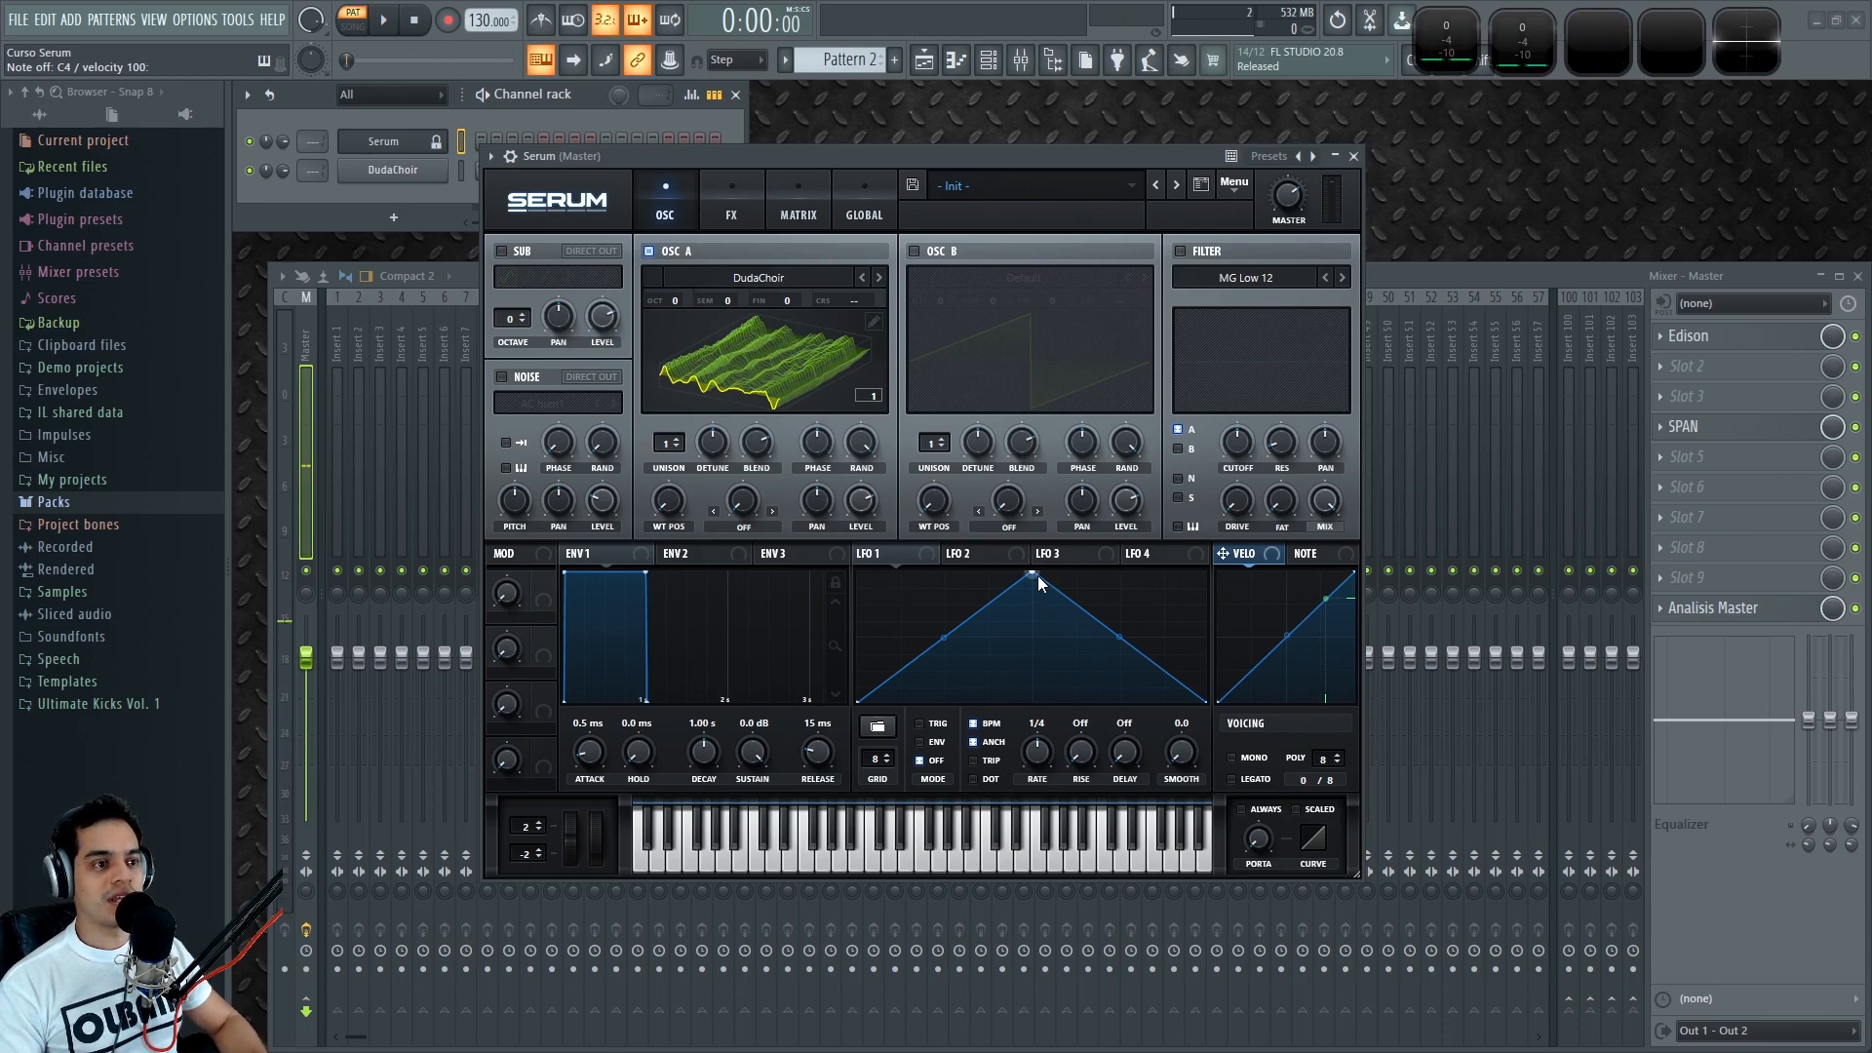
# Step: Shape LFO 1 as a rising ramp modulating oscillator A's WT POS at a rate of bar, and set the oscillator's octave to -2
pyautogui.moveTo(1034, 575); pyautogui.dragTo(1206, 575)
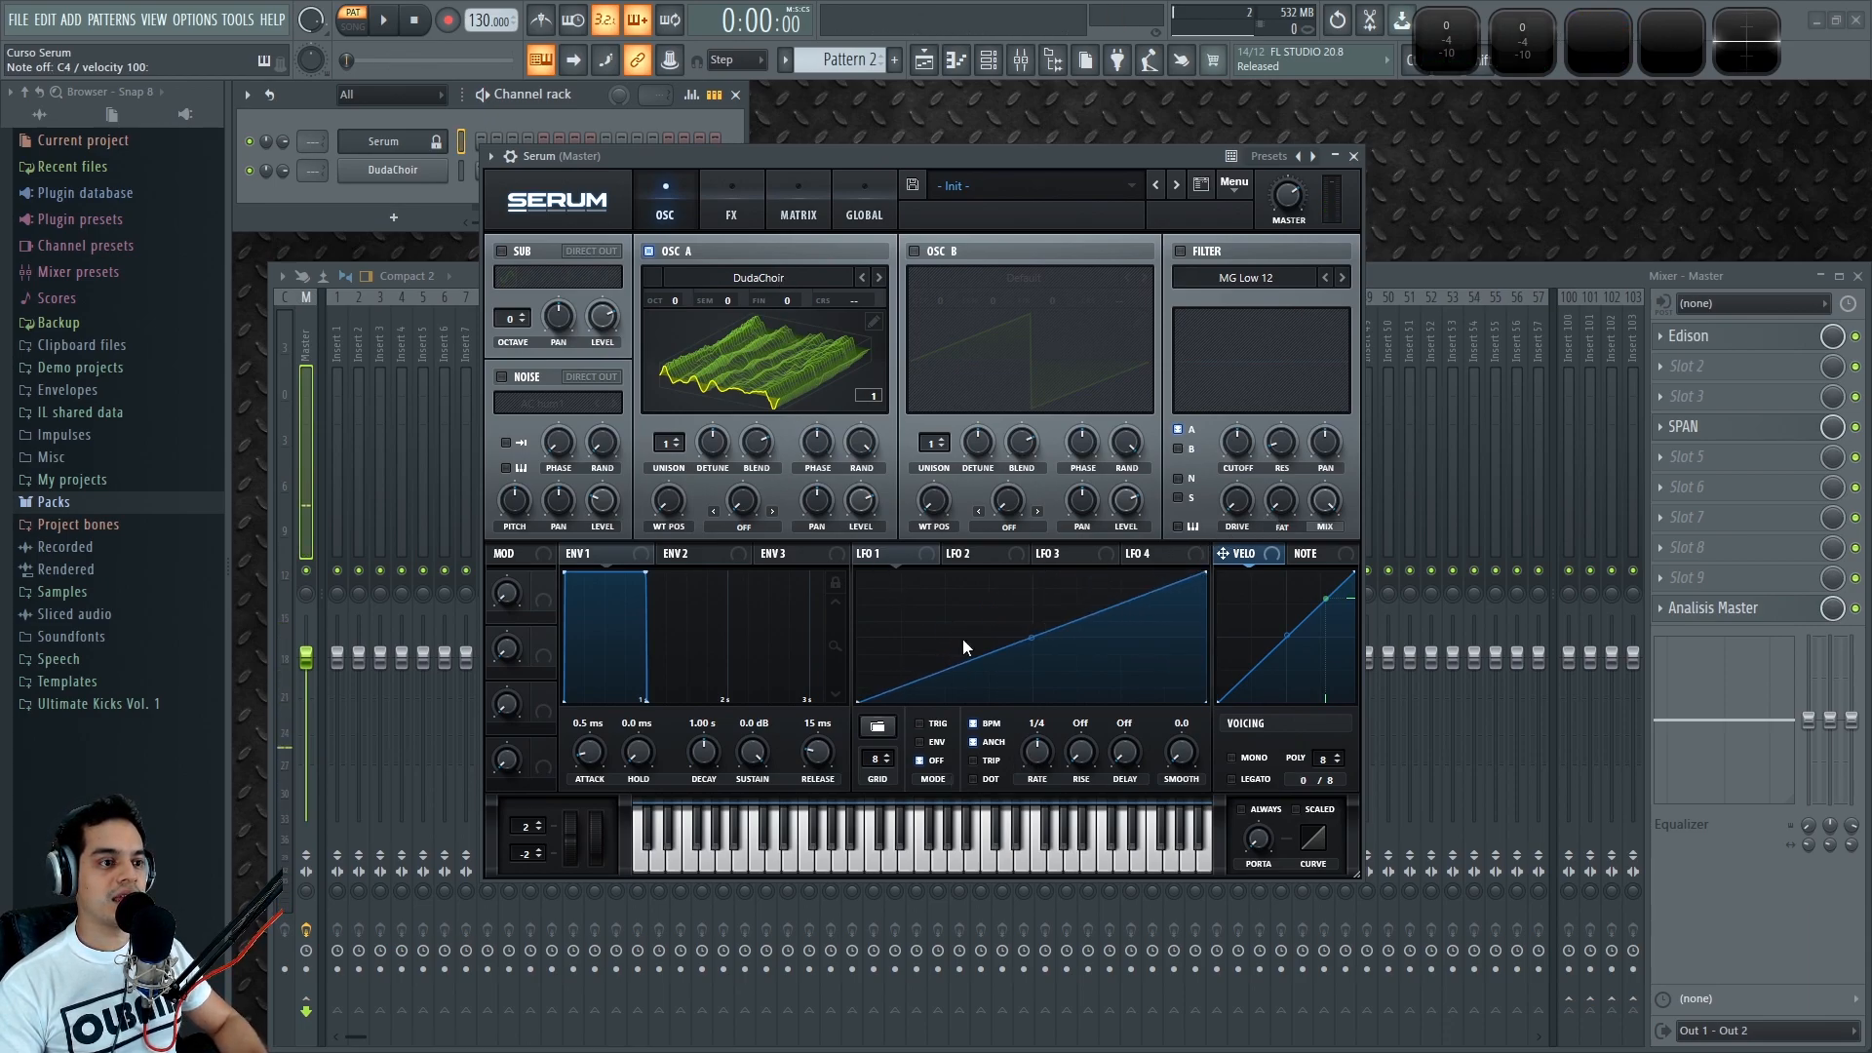
pyautogui.moveTo(920, 560); pyautogui.dragTo(803, 558)
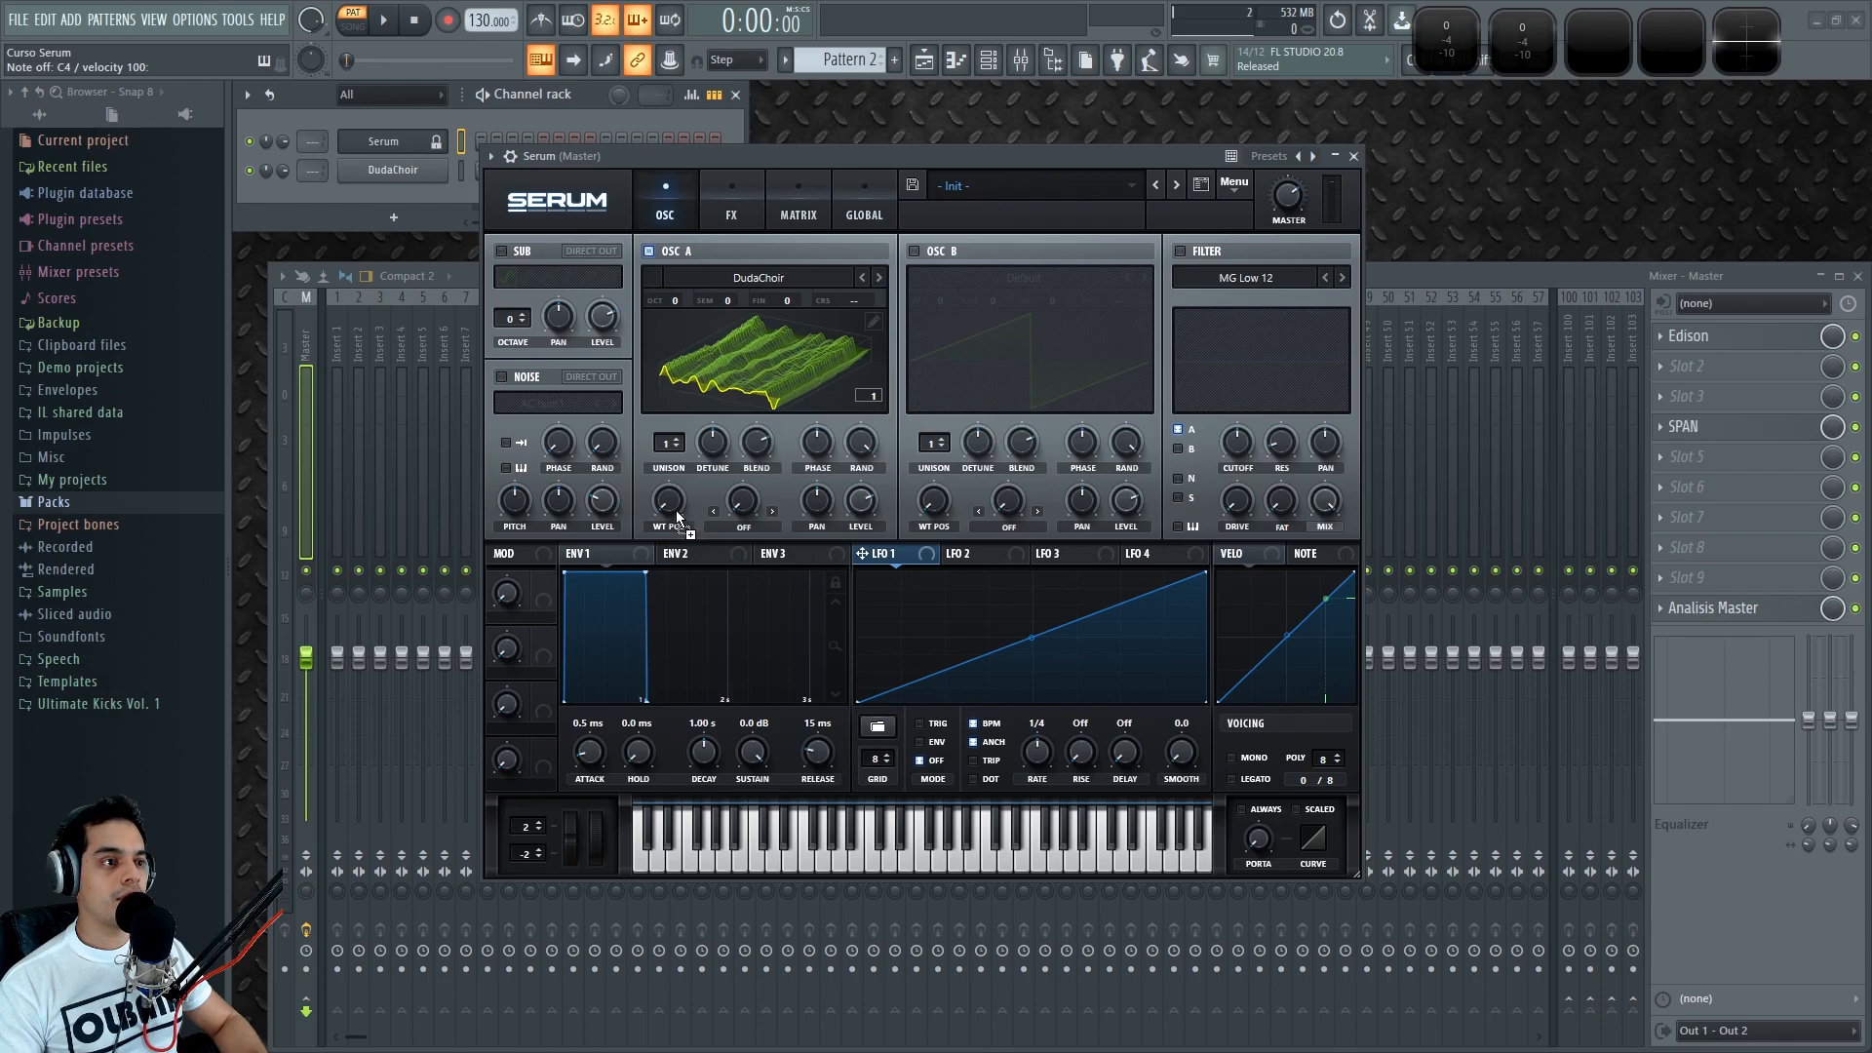
pyautogui.moveTo(676, 300); pyautogui.dragTo(674, 336)
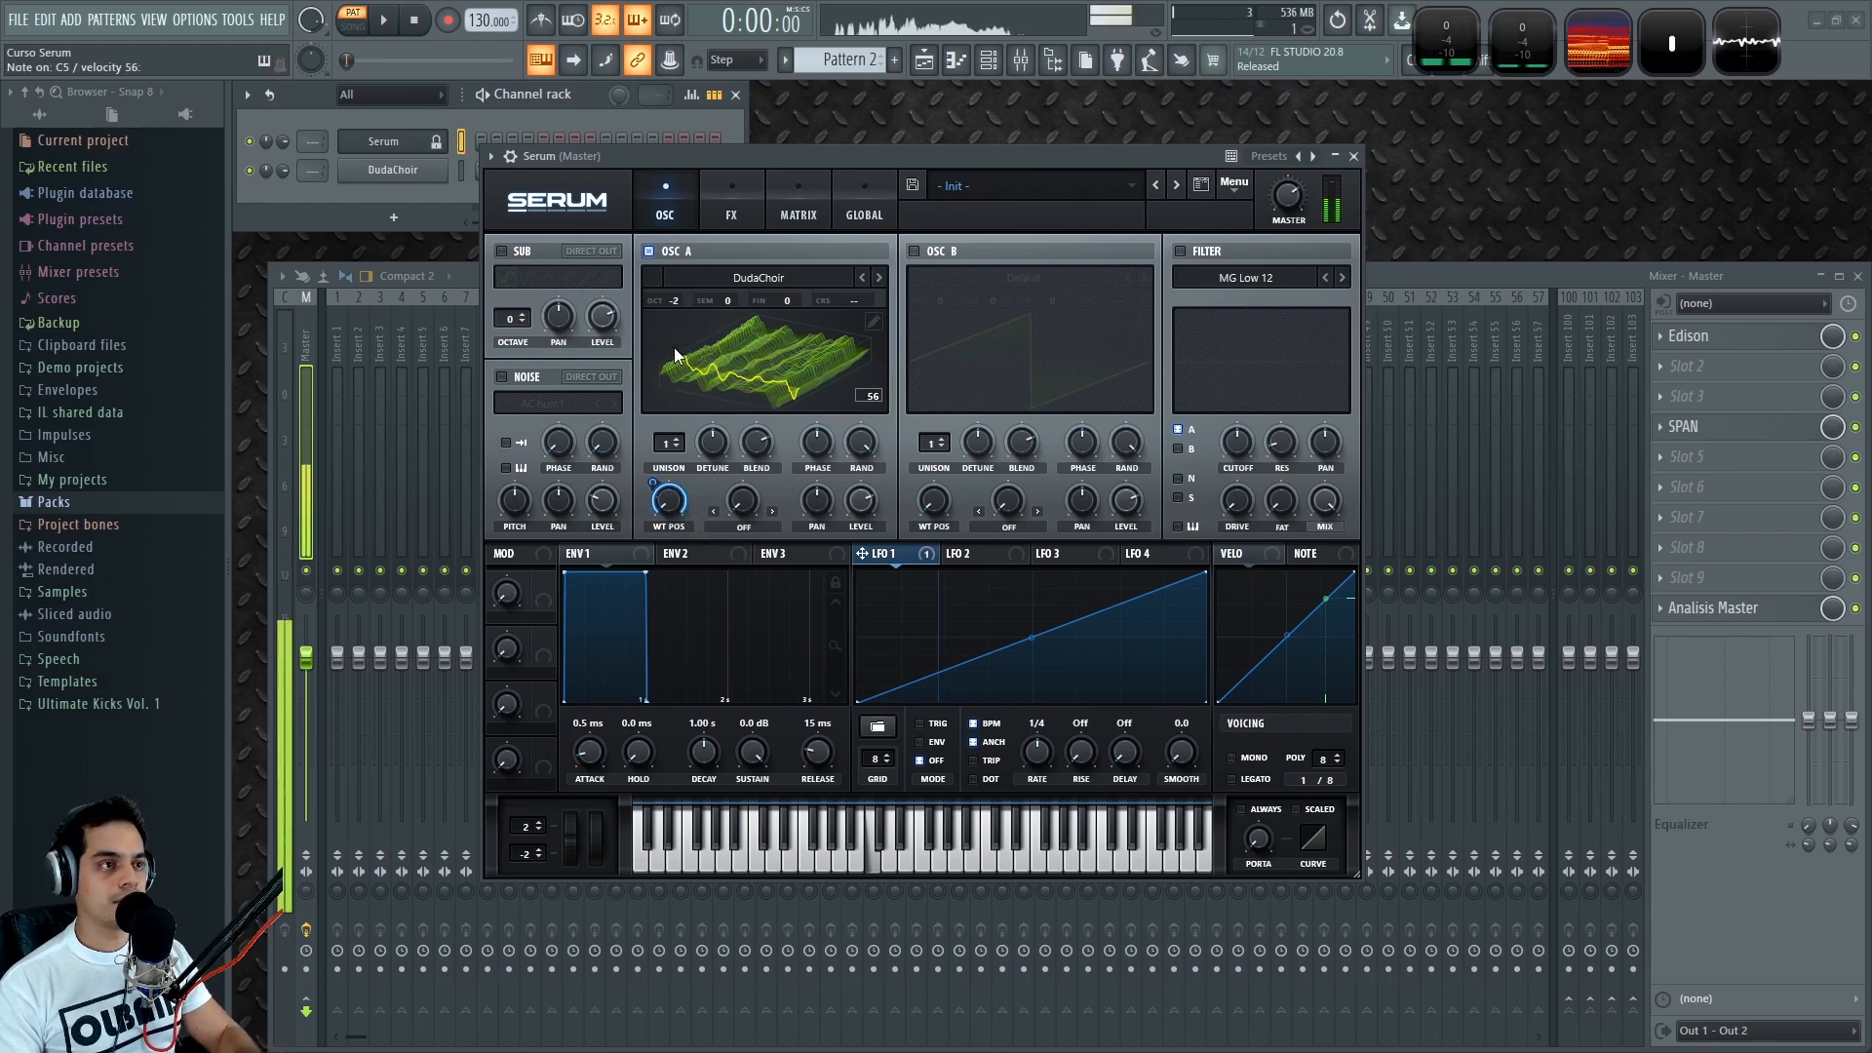
pyautogui.moveTo(1032, 766); pyautogui.dragTo(1038, 778)
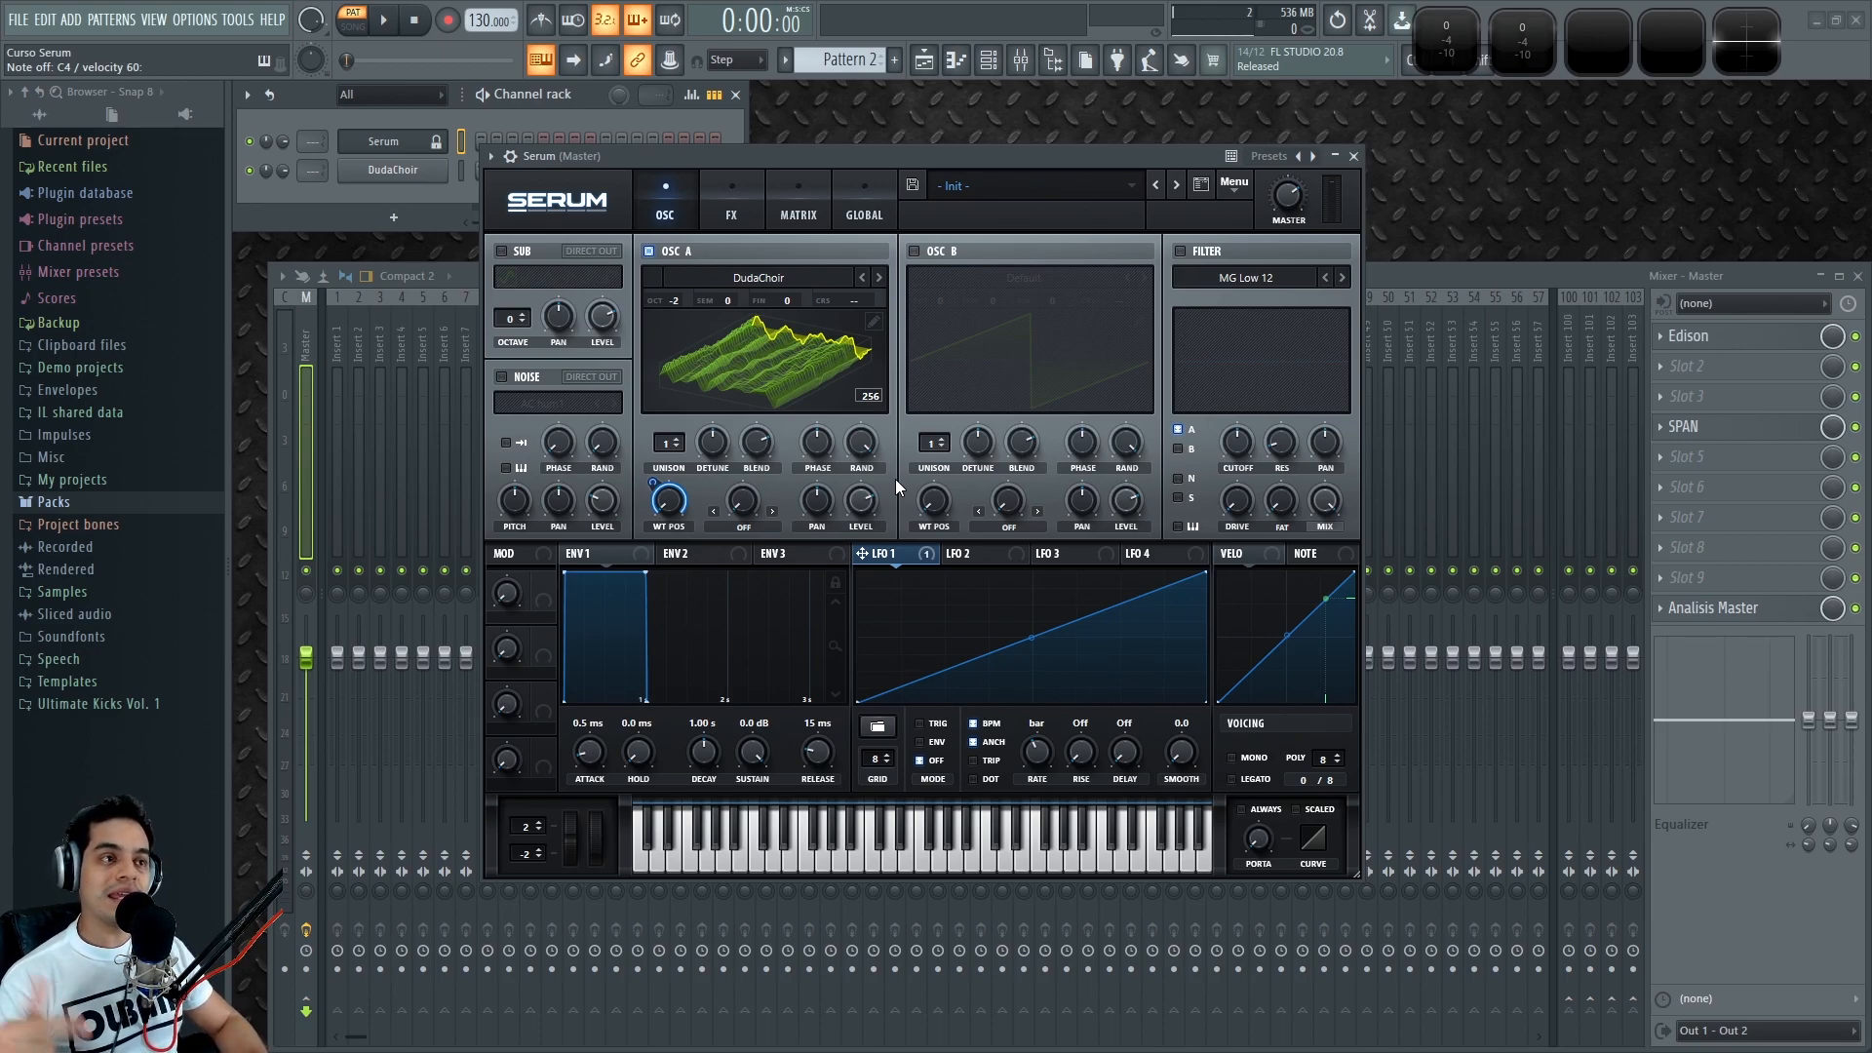
# Step: In File Explorer, move the DudaChoir WAV file from the Vowel folder to the desktop
pyautogui.hotkey('alt', 'Tab')
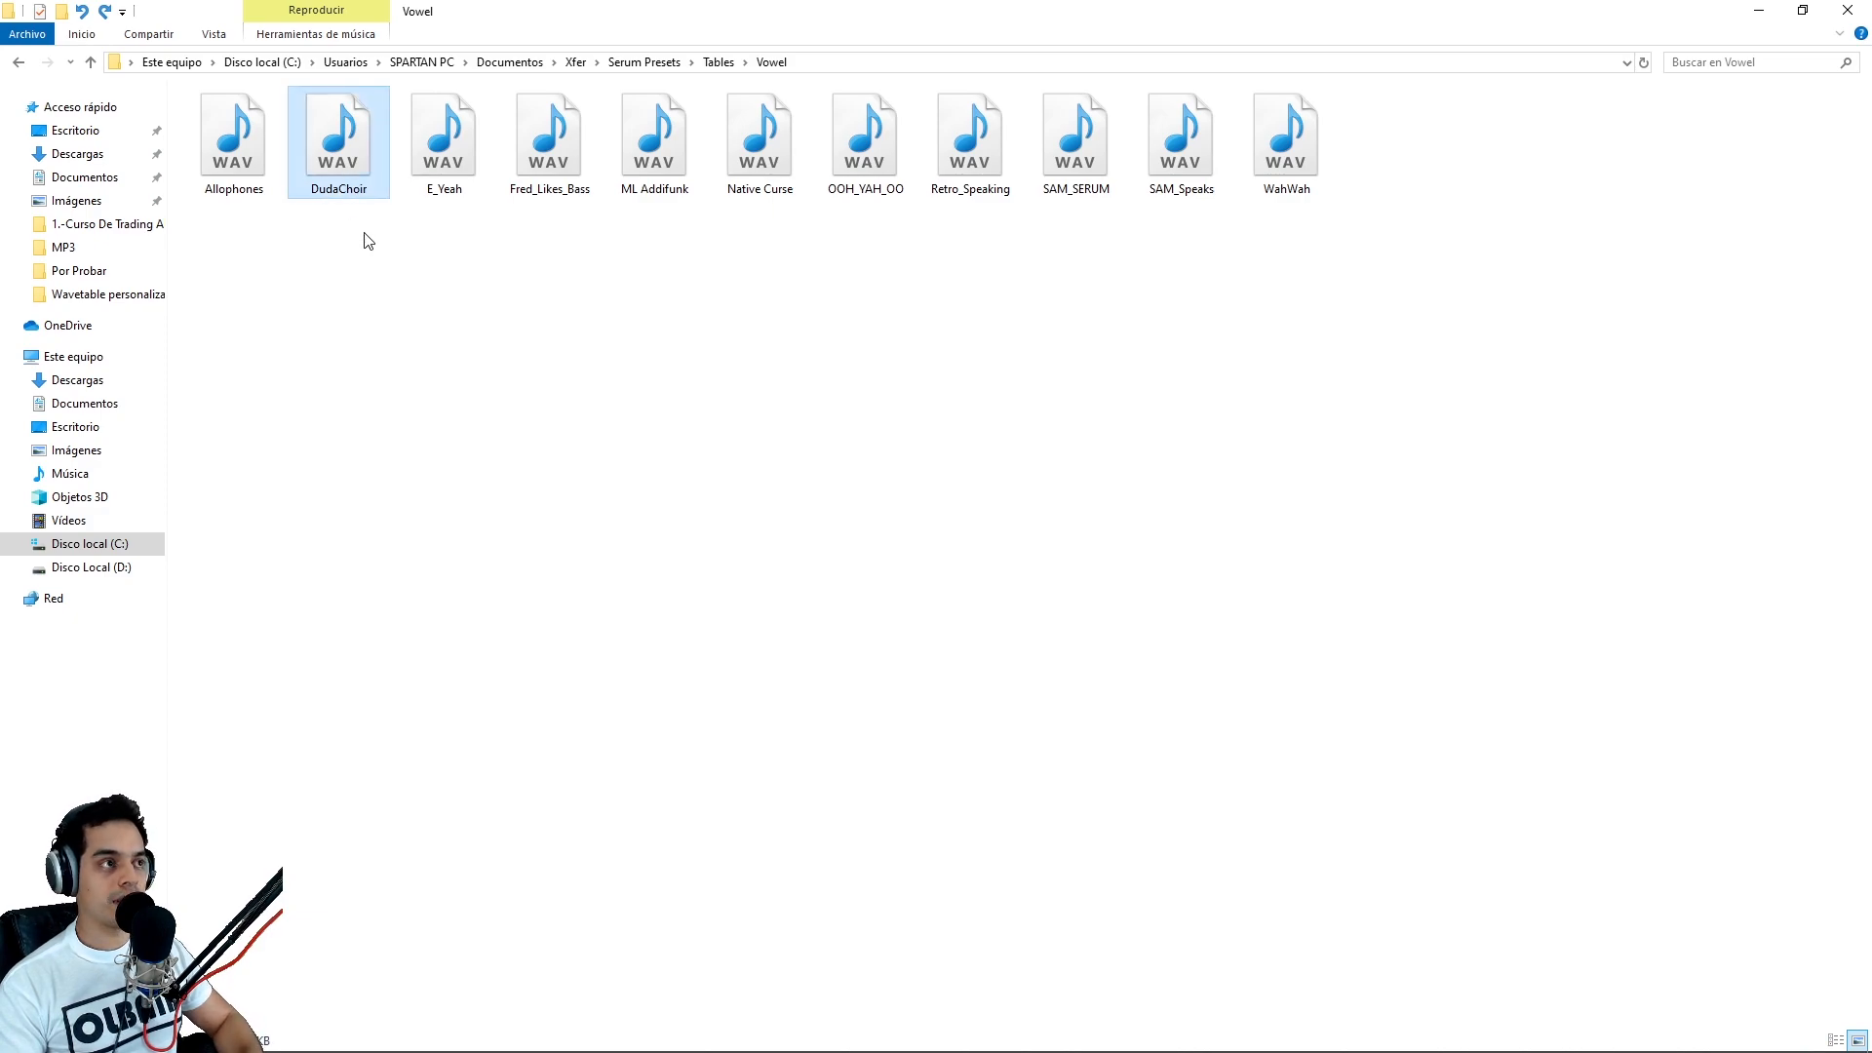
pyautogui.hotkey('ctrl', 'x')
pyautogui.press('super+d')
pyautogui.hotkey('ctrl', 'v')
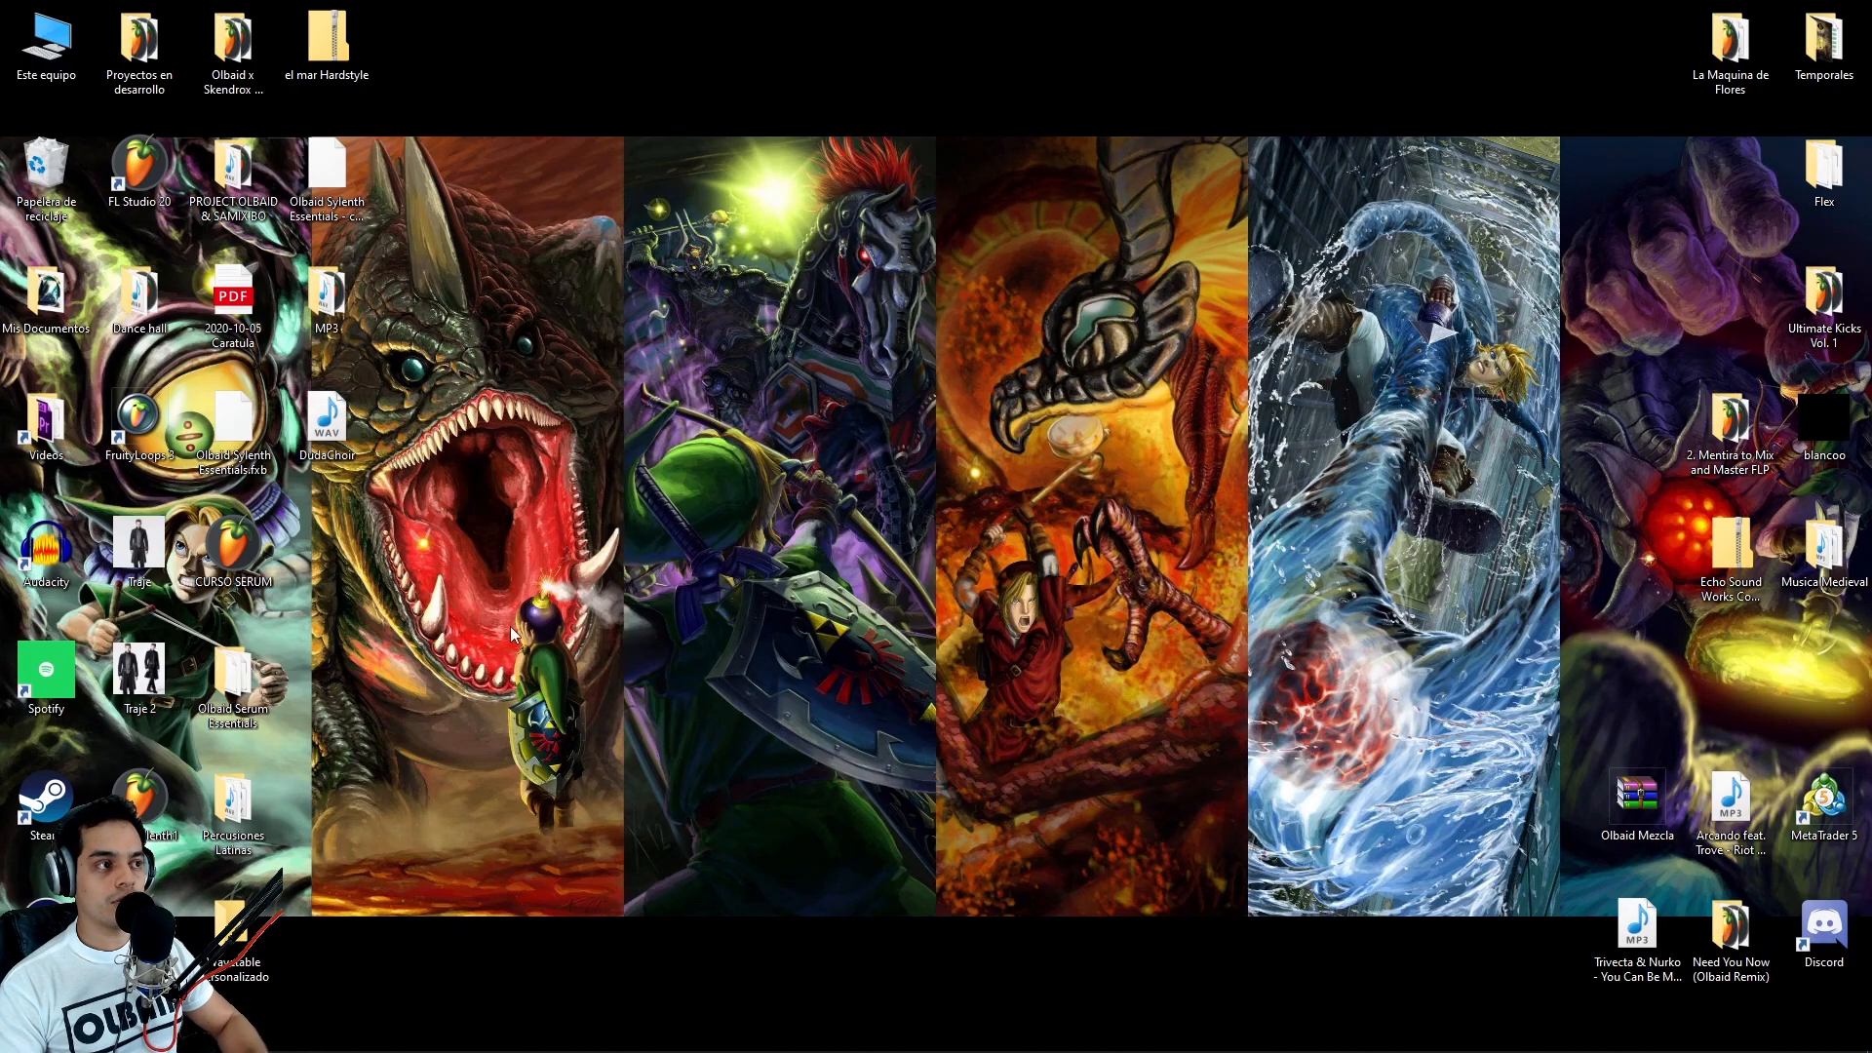
# Step: Return to FL Studio and switch oscillator A to the next wavetable and back to DudaChoir to test the moved file
pyautogui.click(316, 1045)
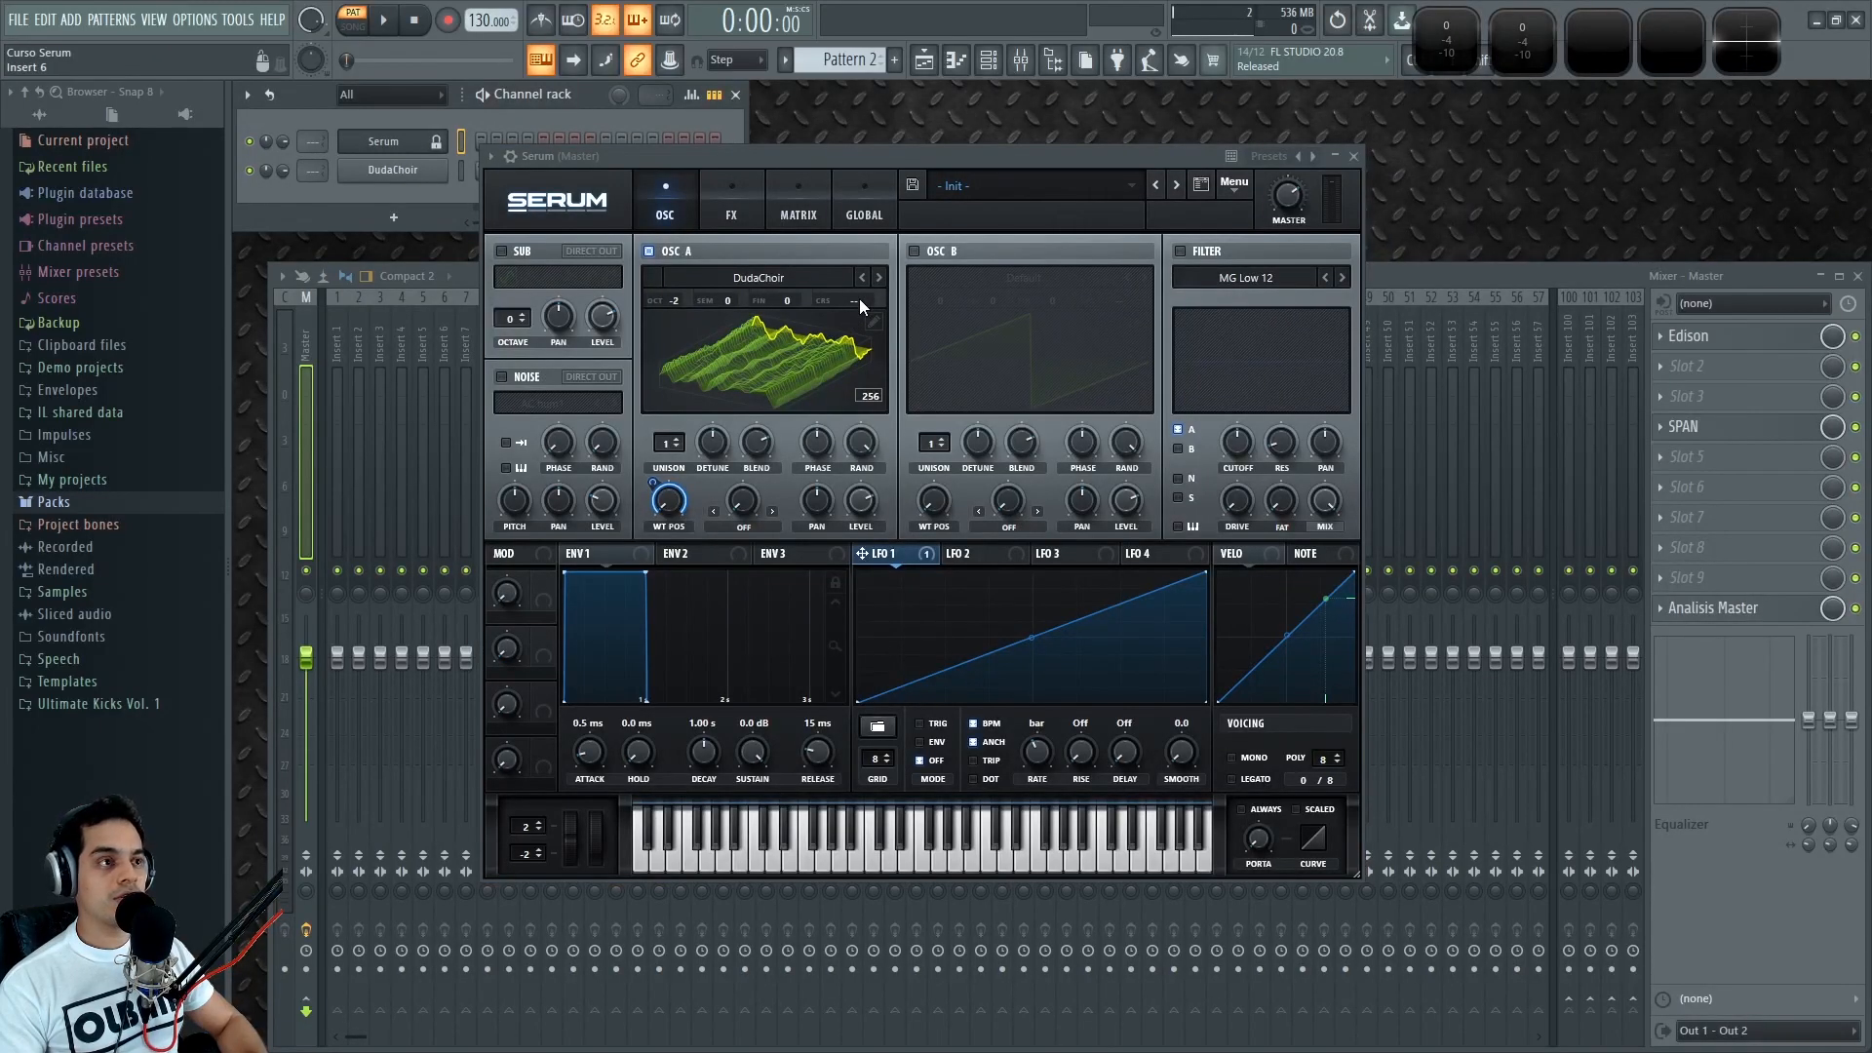
pyautogui.click(879, 276)
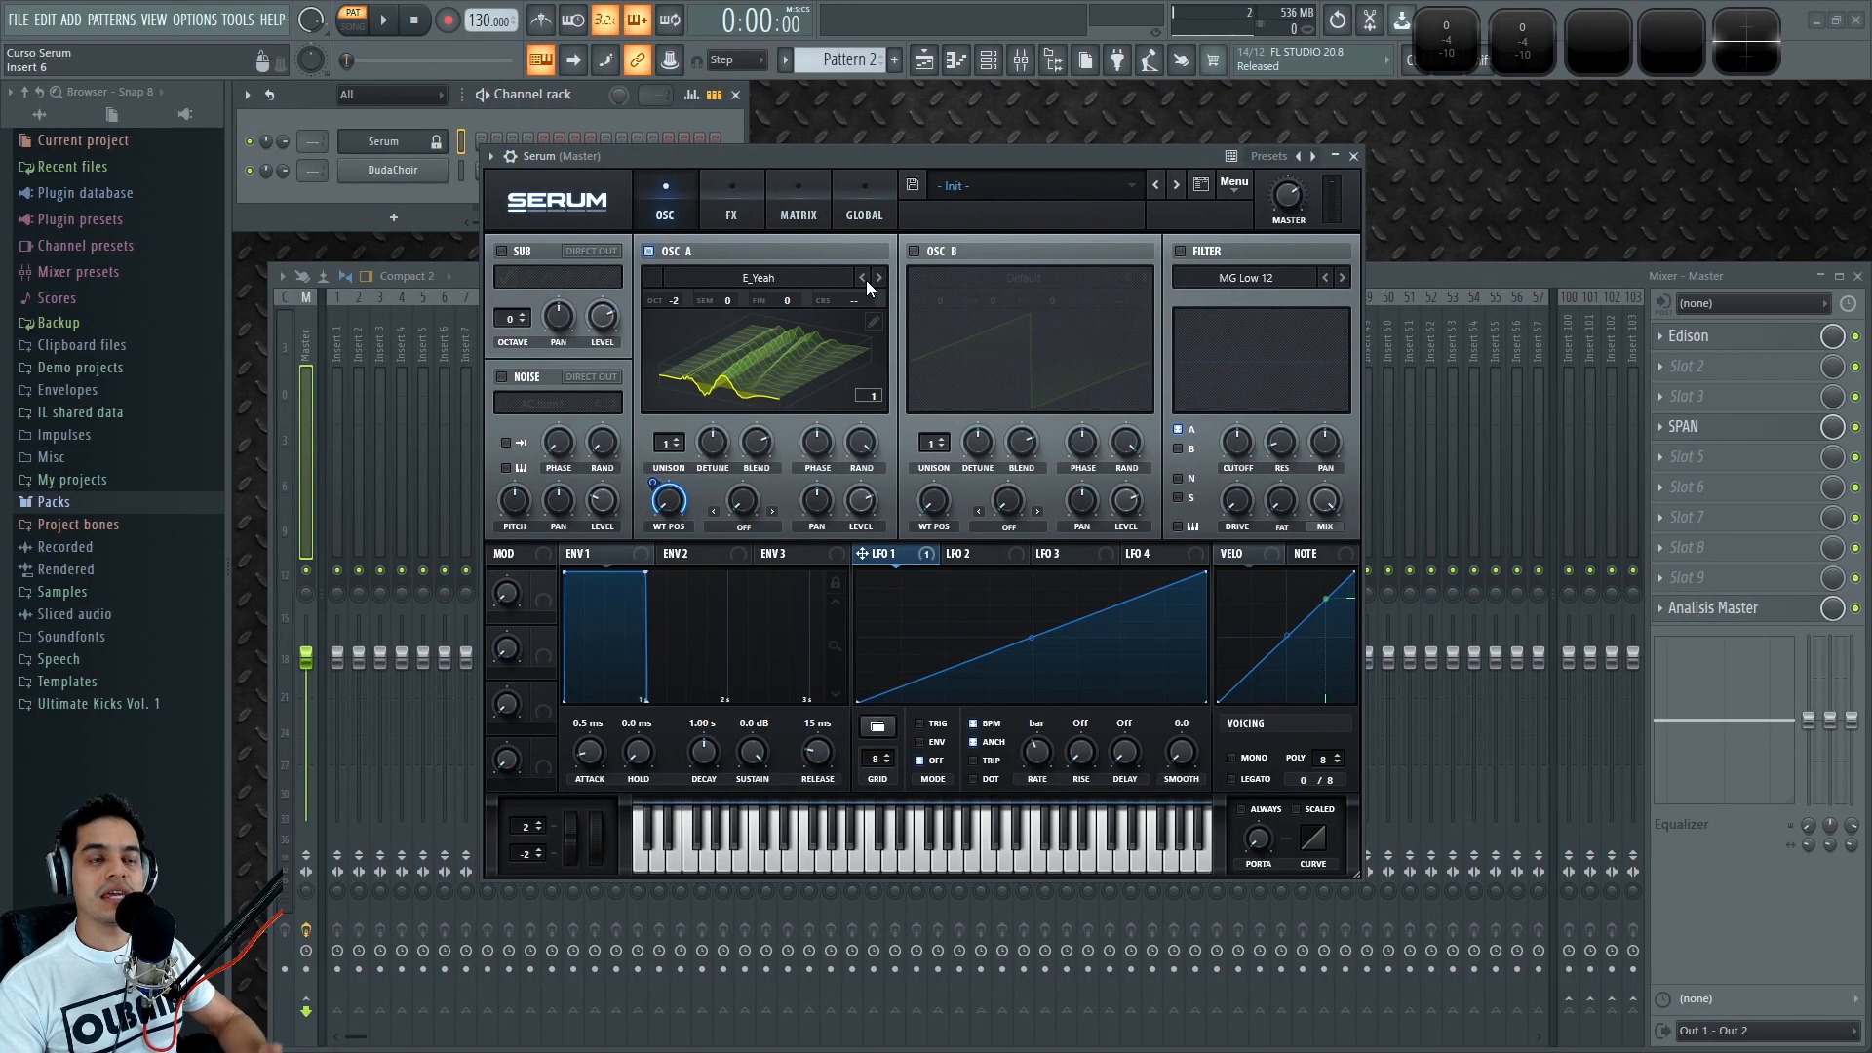
pyautogui.click(864, 278)
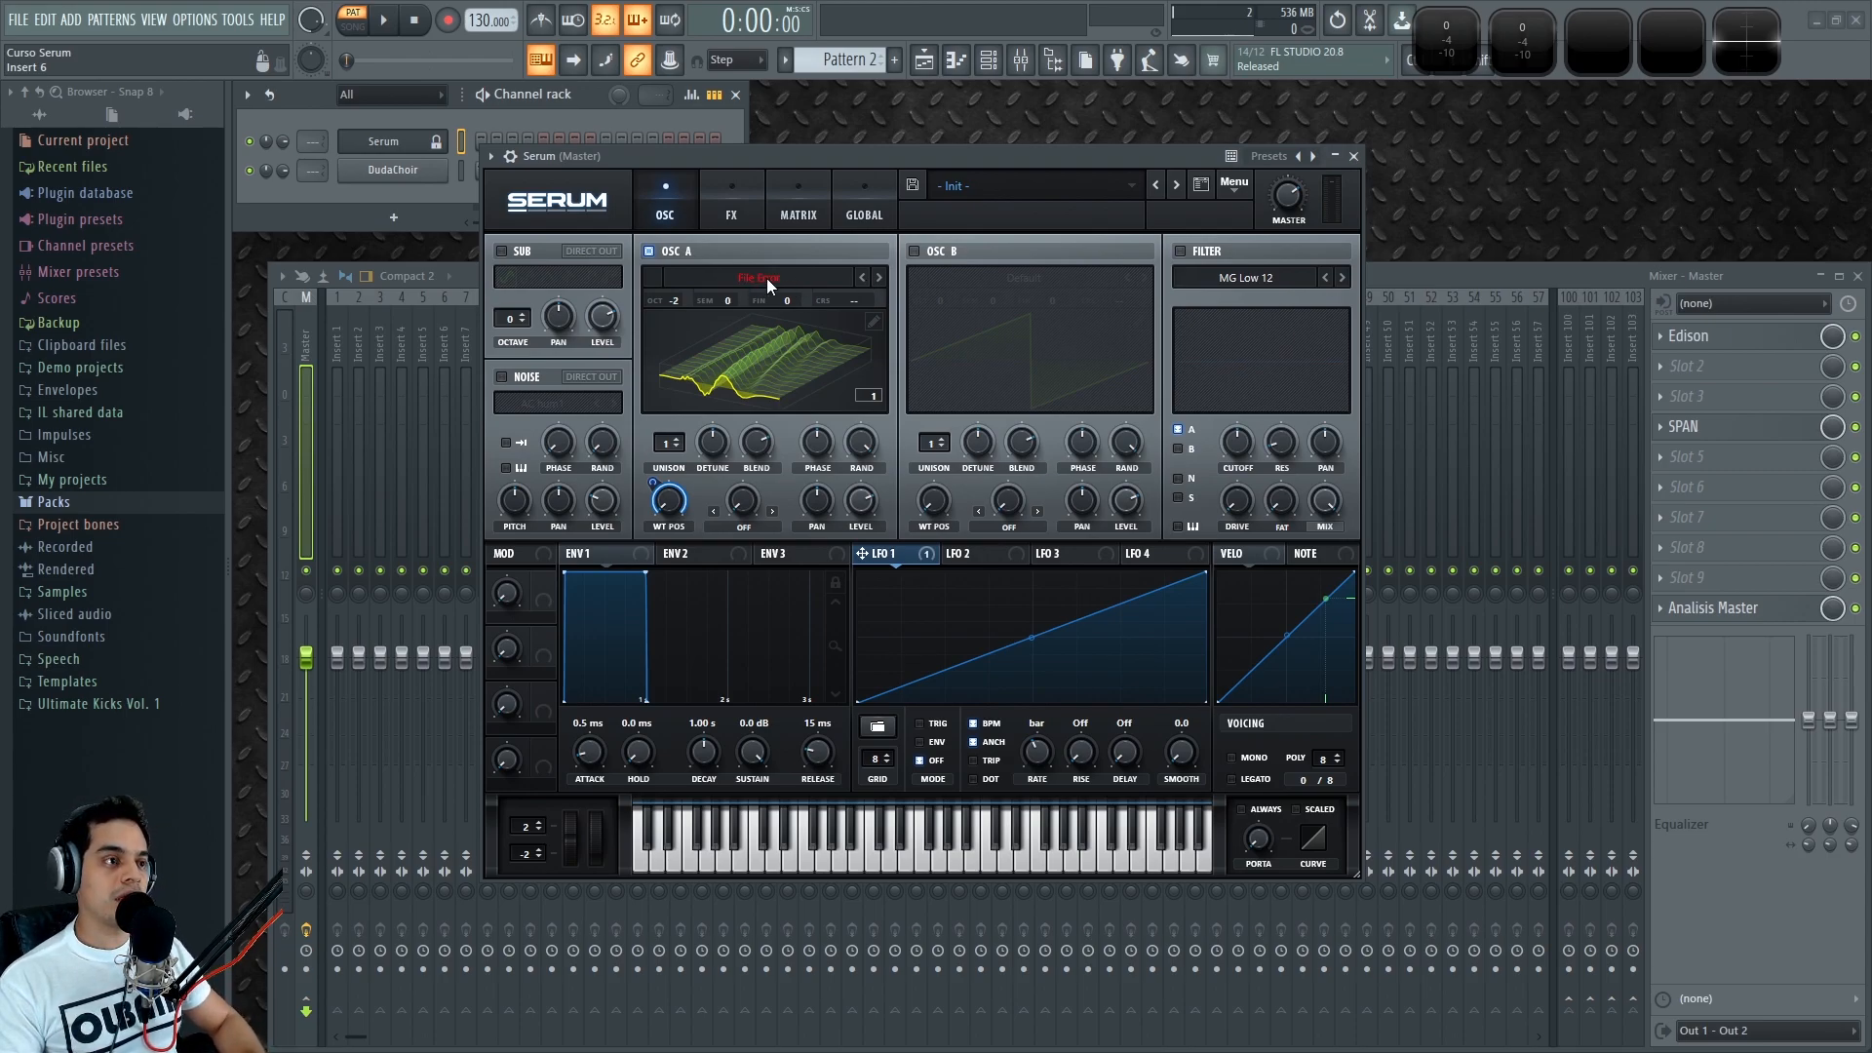
# Step: Reopen the Vowel folder in File Explorer and put the DudaChoir WAV file back in it
pyautogui.click(23, 1035)
pyautogui.moveTo(217, 1033)
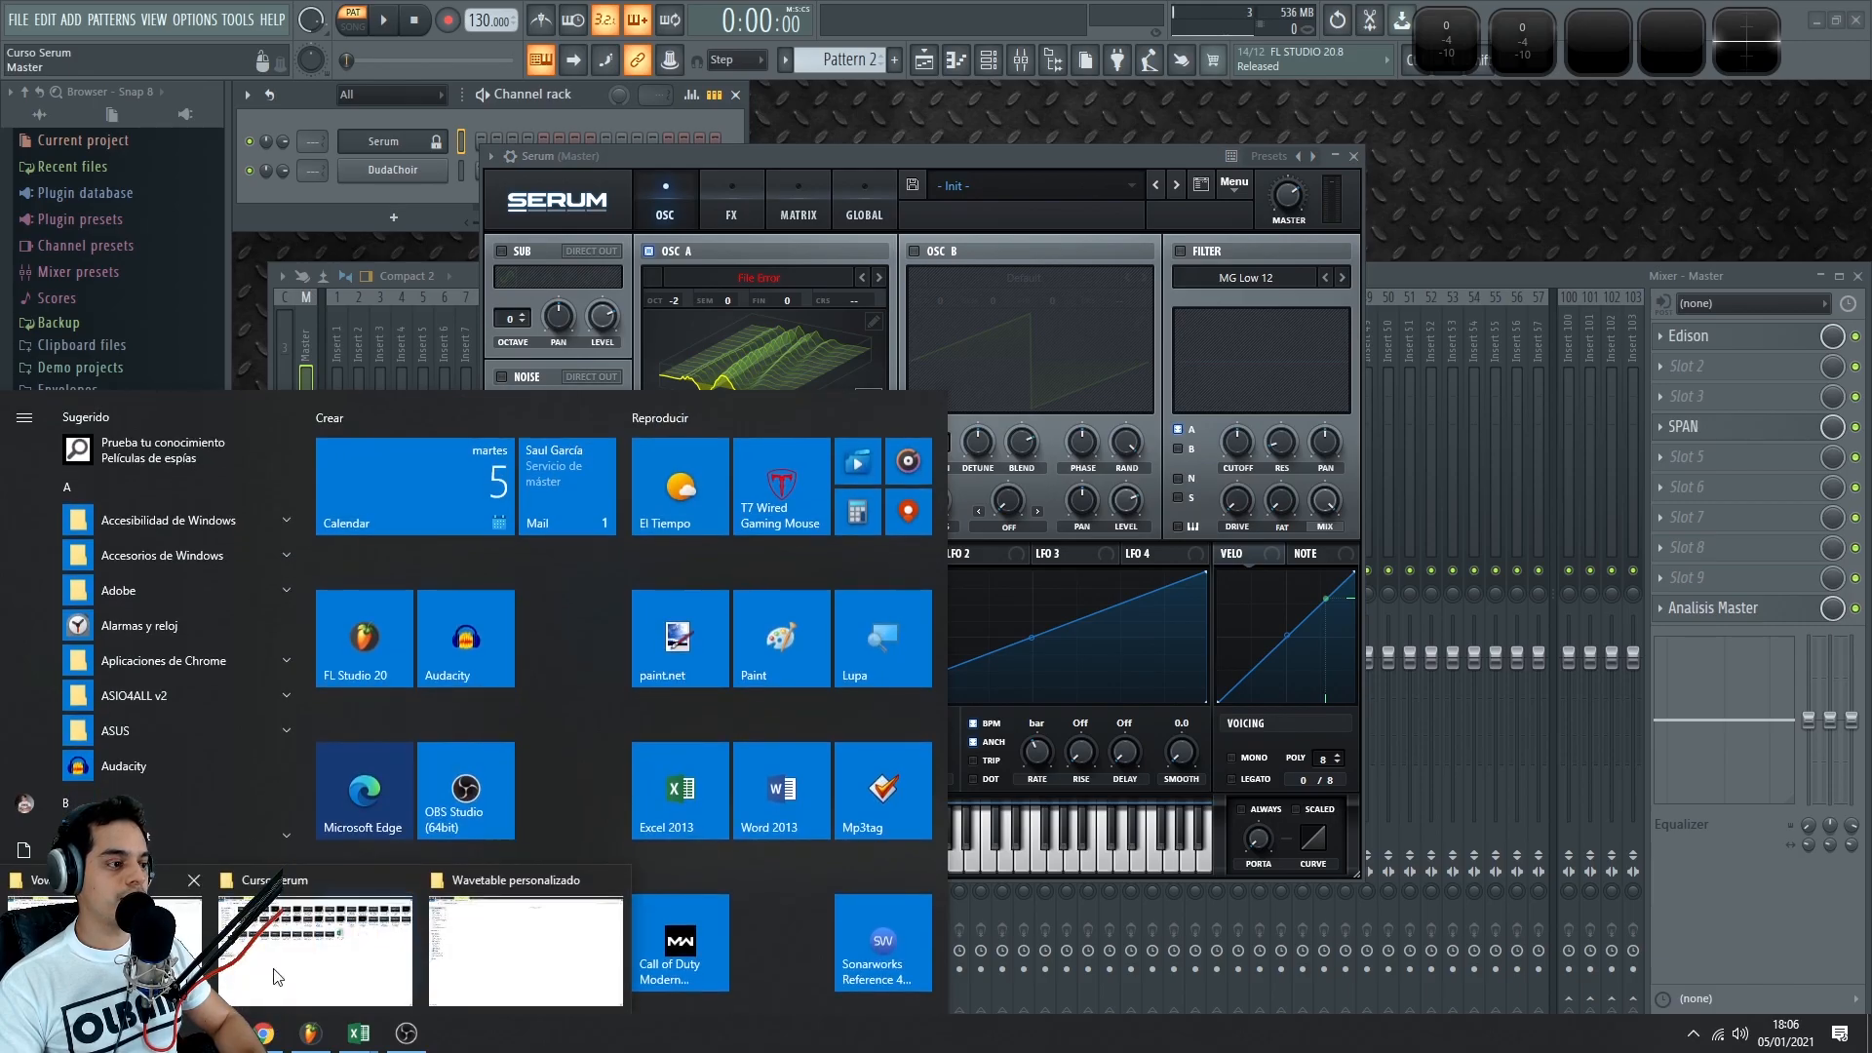
pyautogui.moveTo(541, 948)
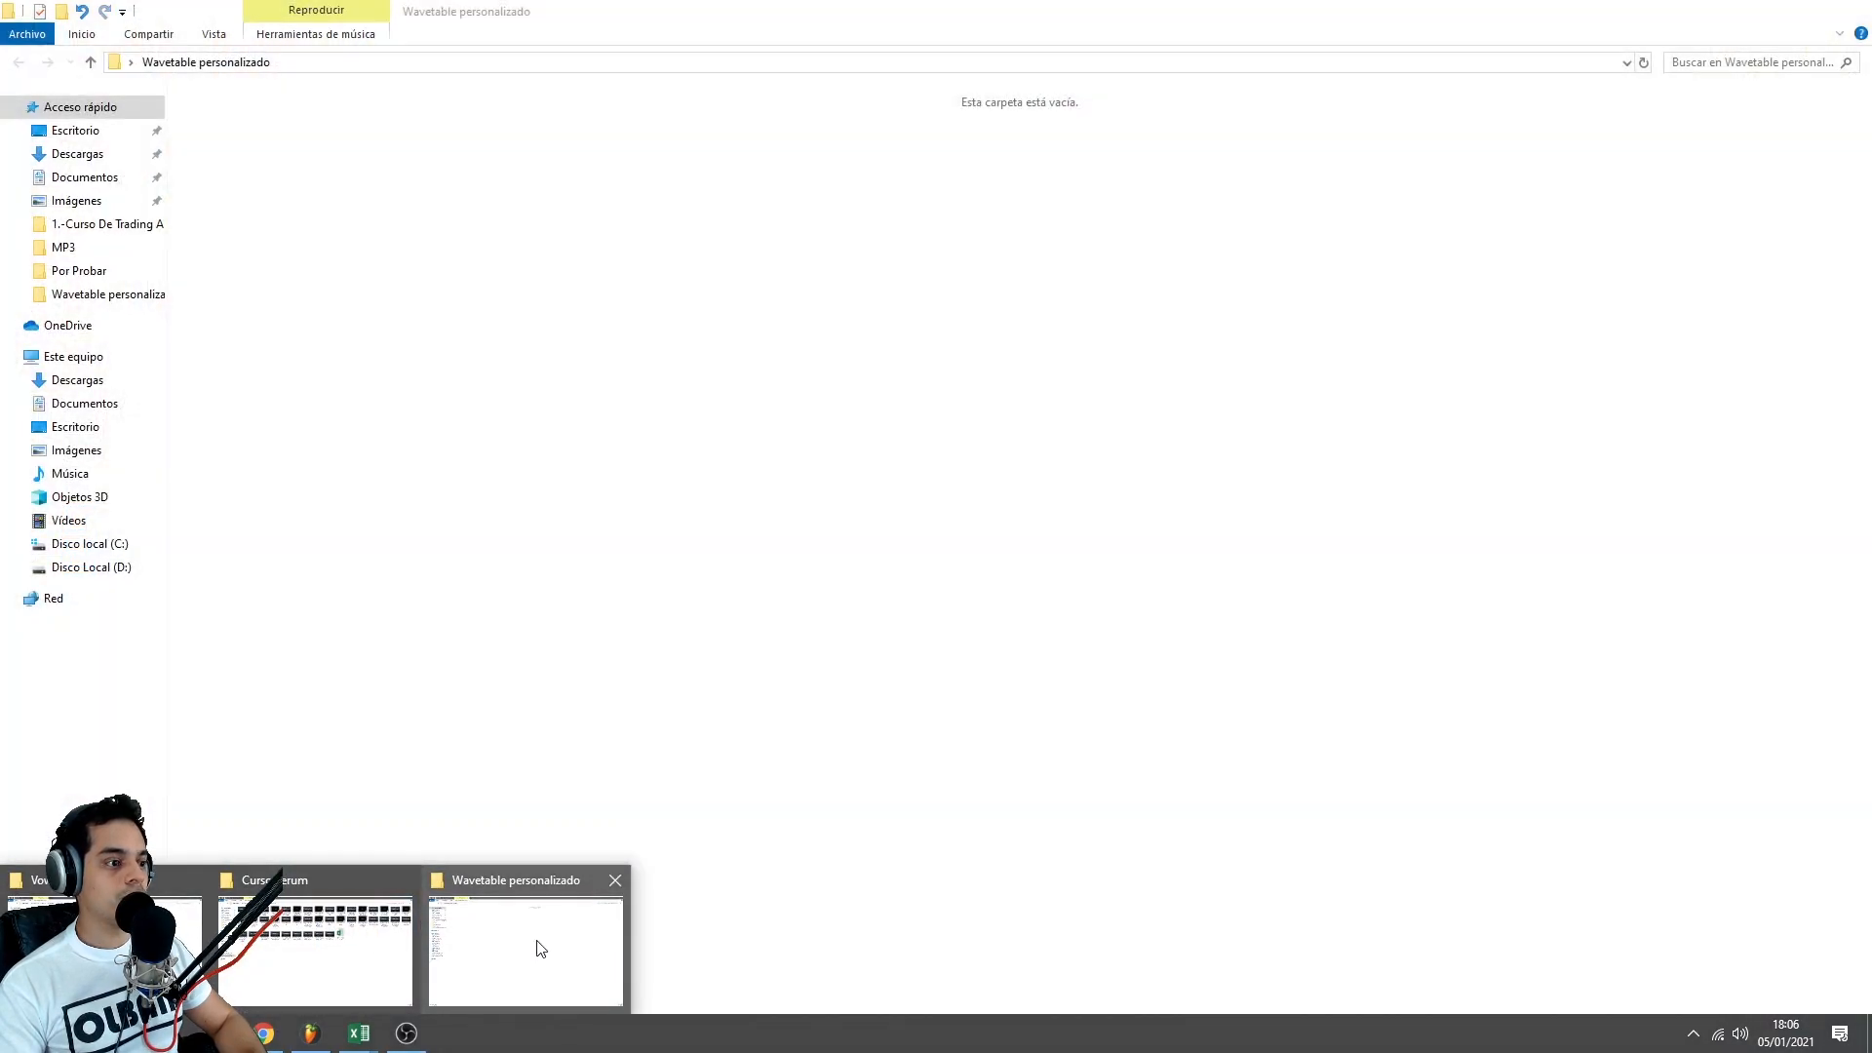
pyautogui.click(107, 951)
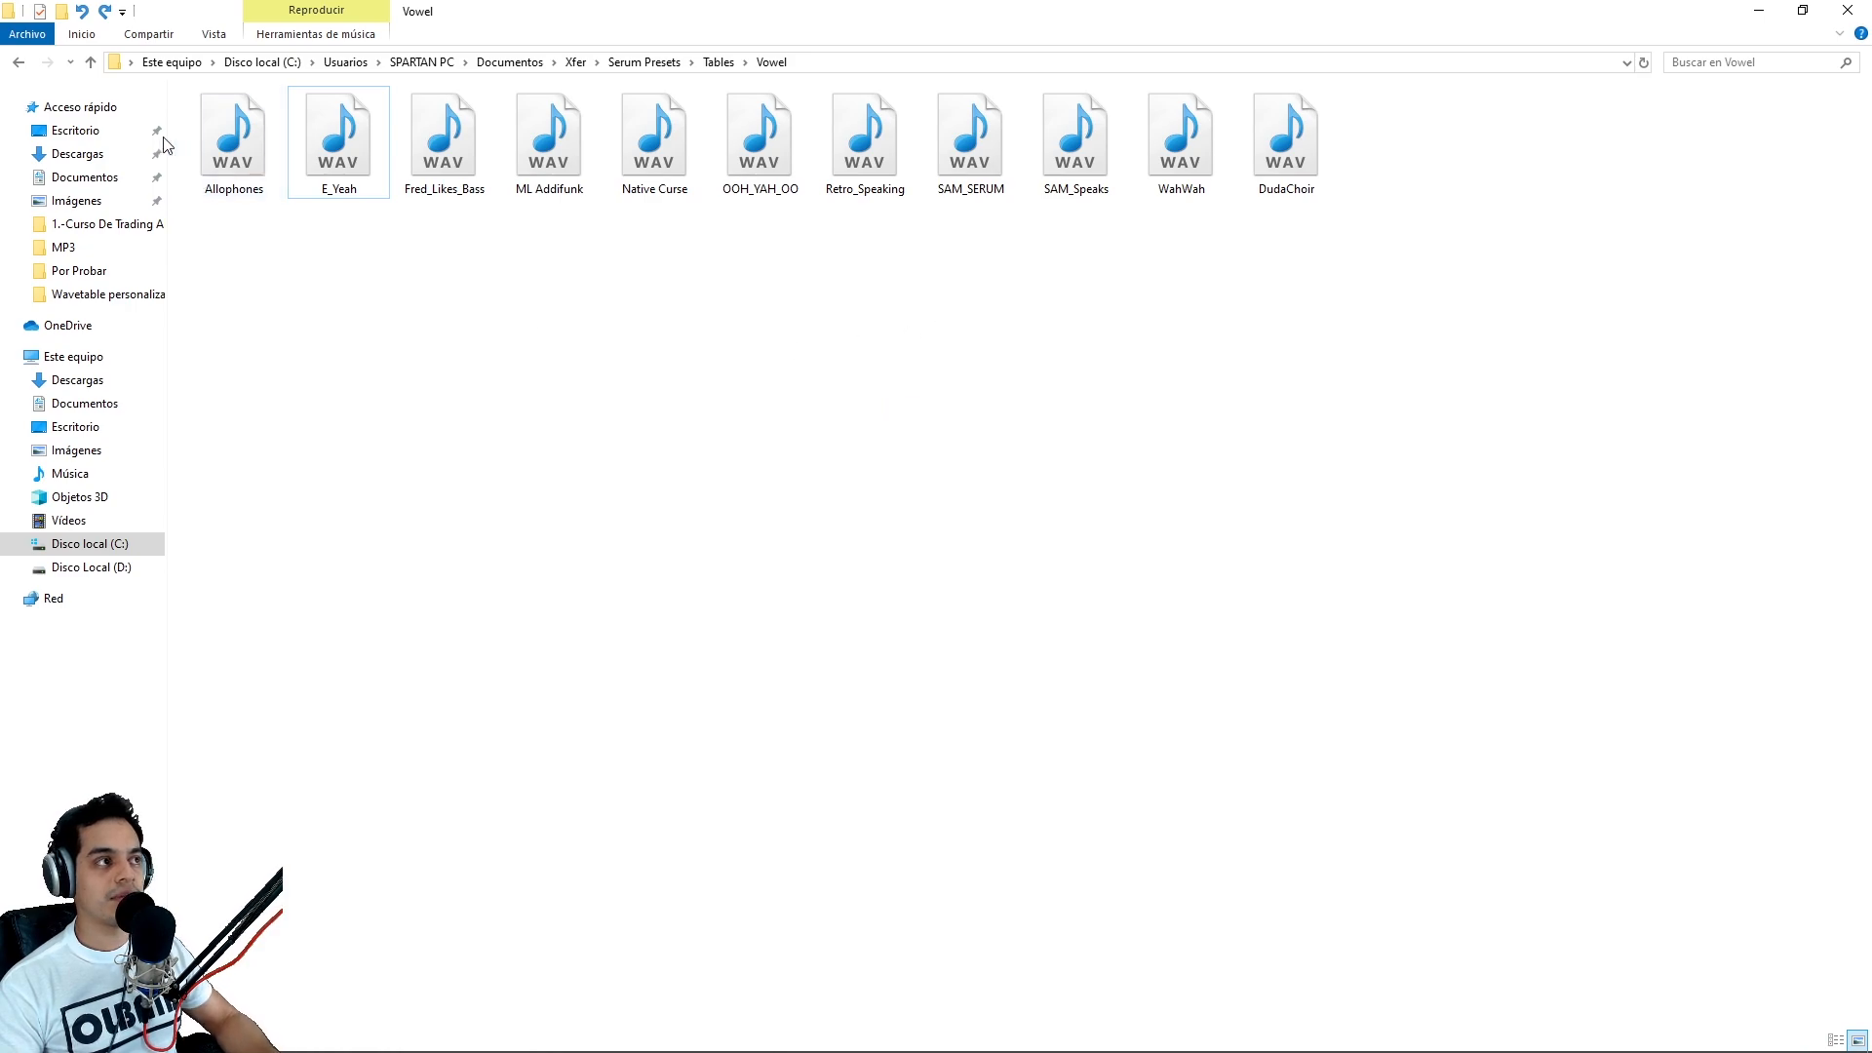
# Step: Go up to the Tables folder and view the contents of the User folder for custom wavetables
pyautogui.click(21, 63)
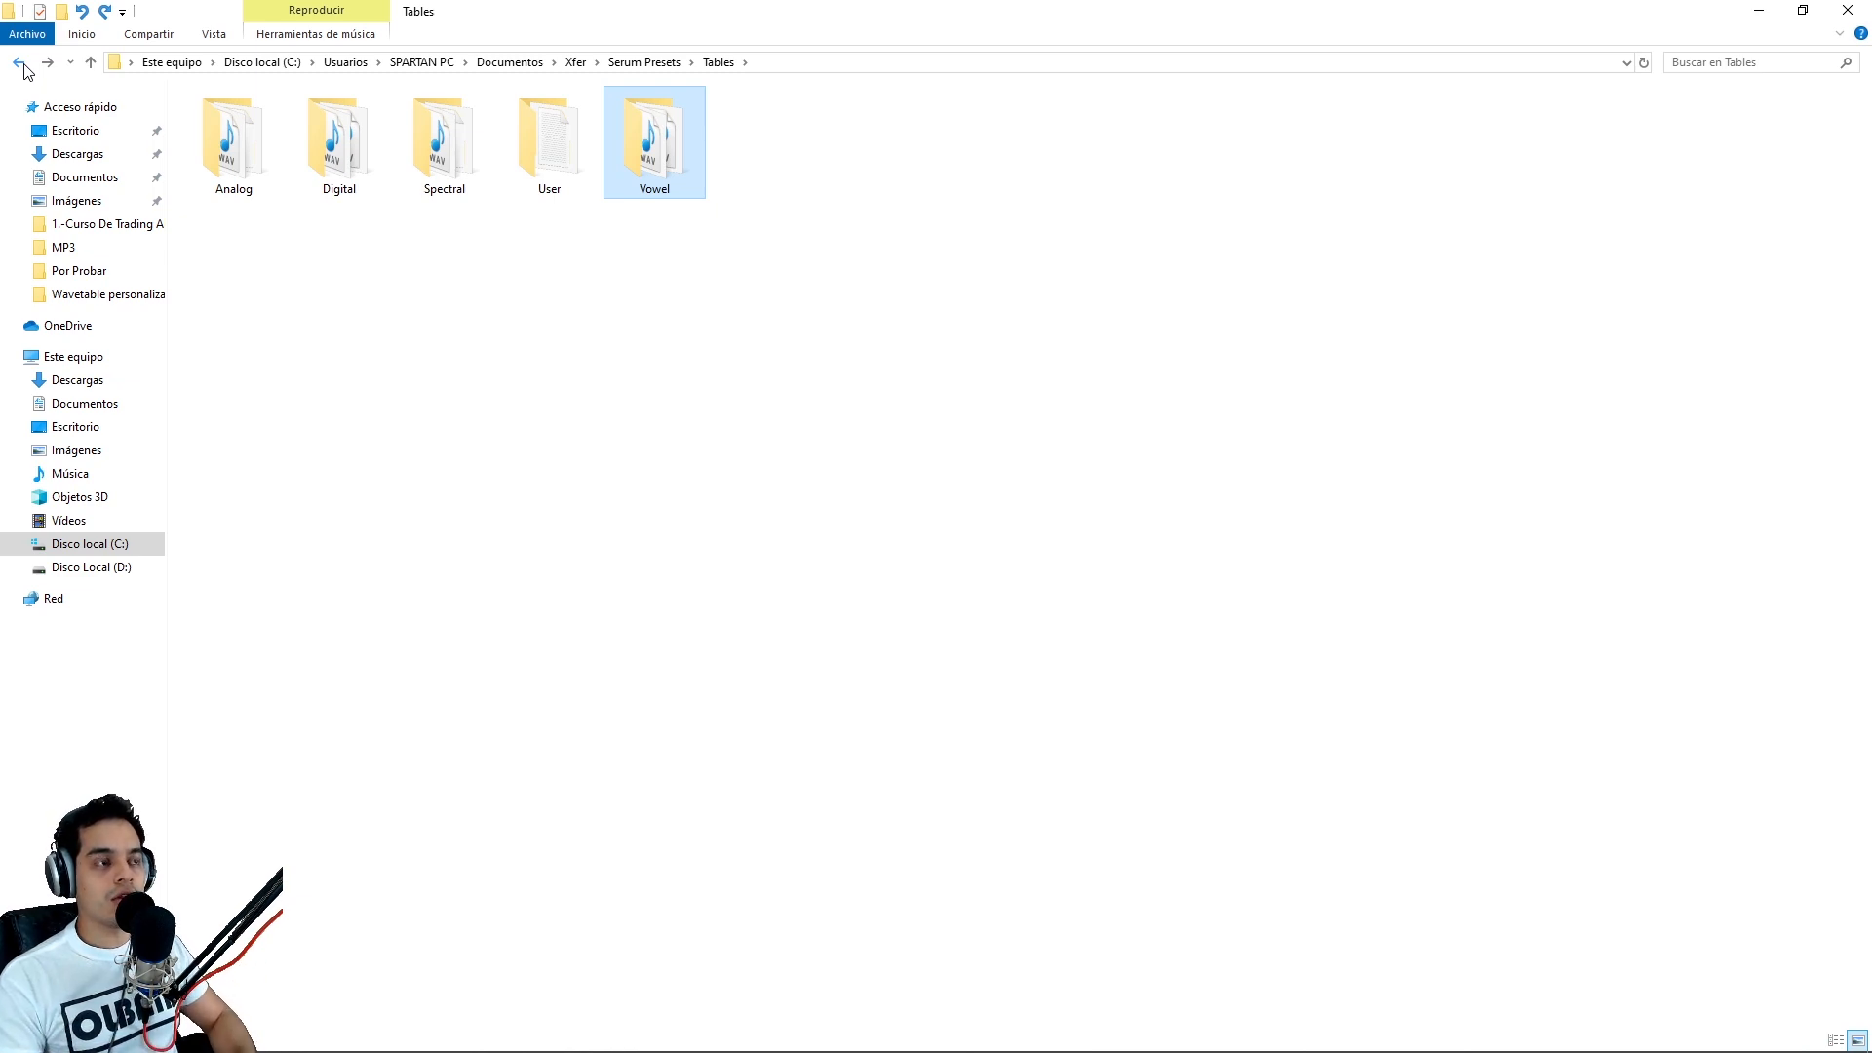
pyautogui.doubleClick(539, 144)
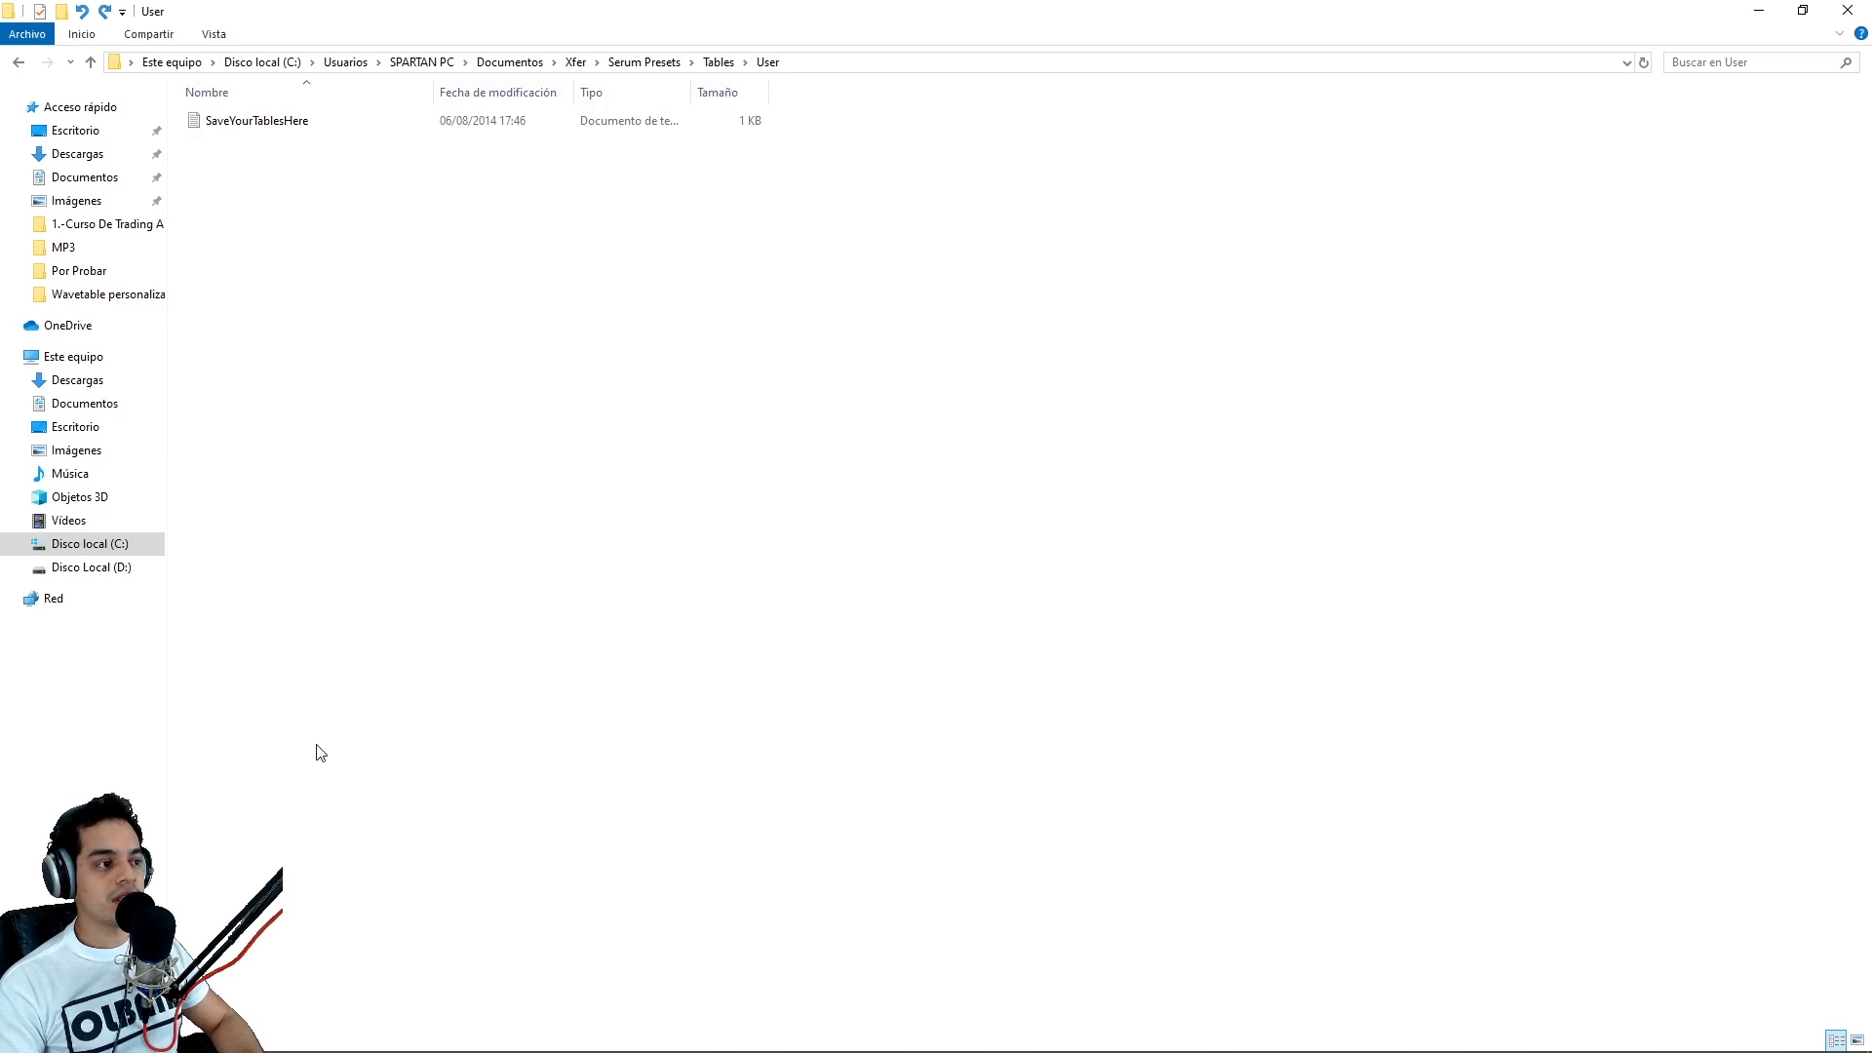
pyautogui.click(14, 63)
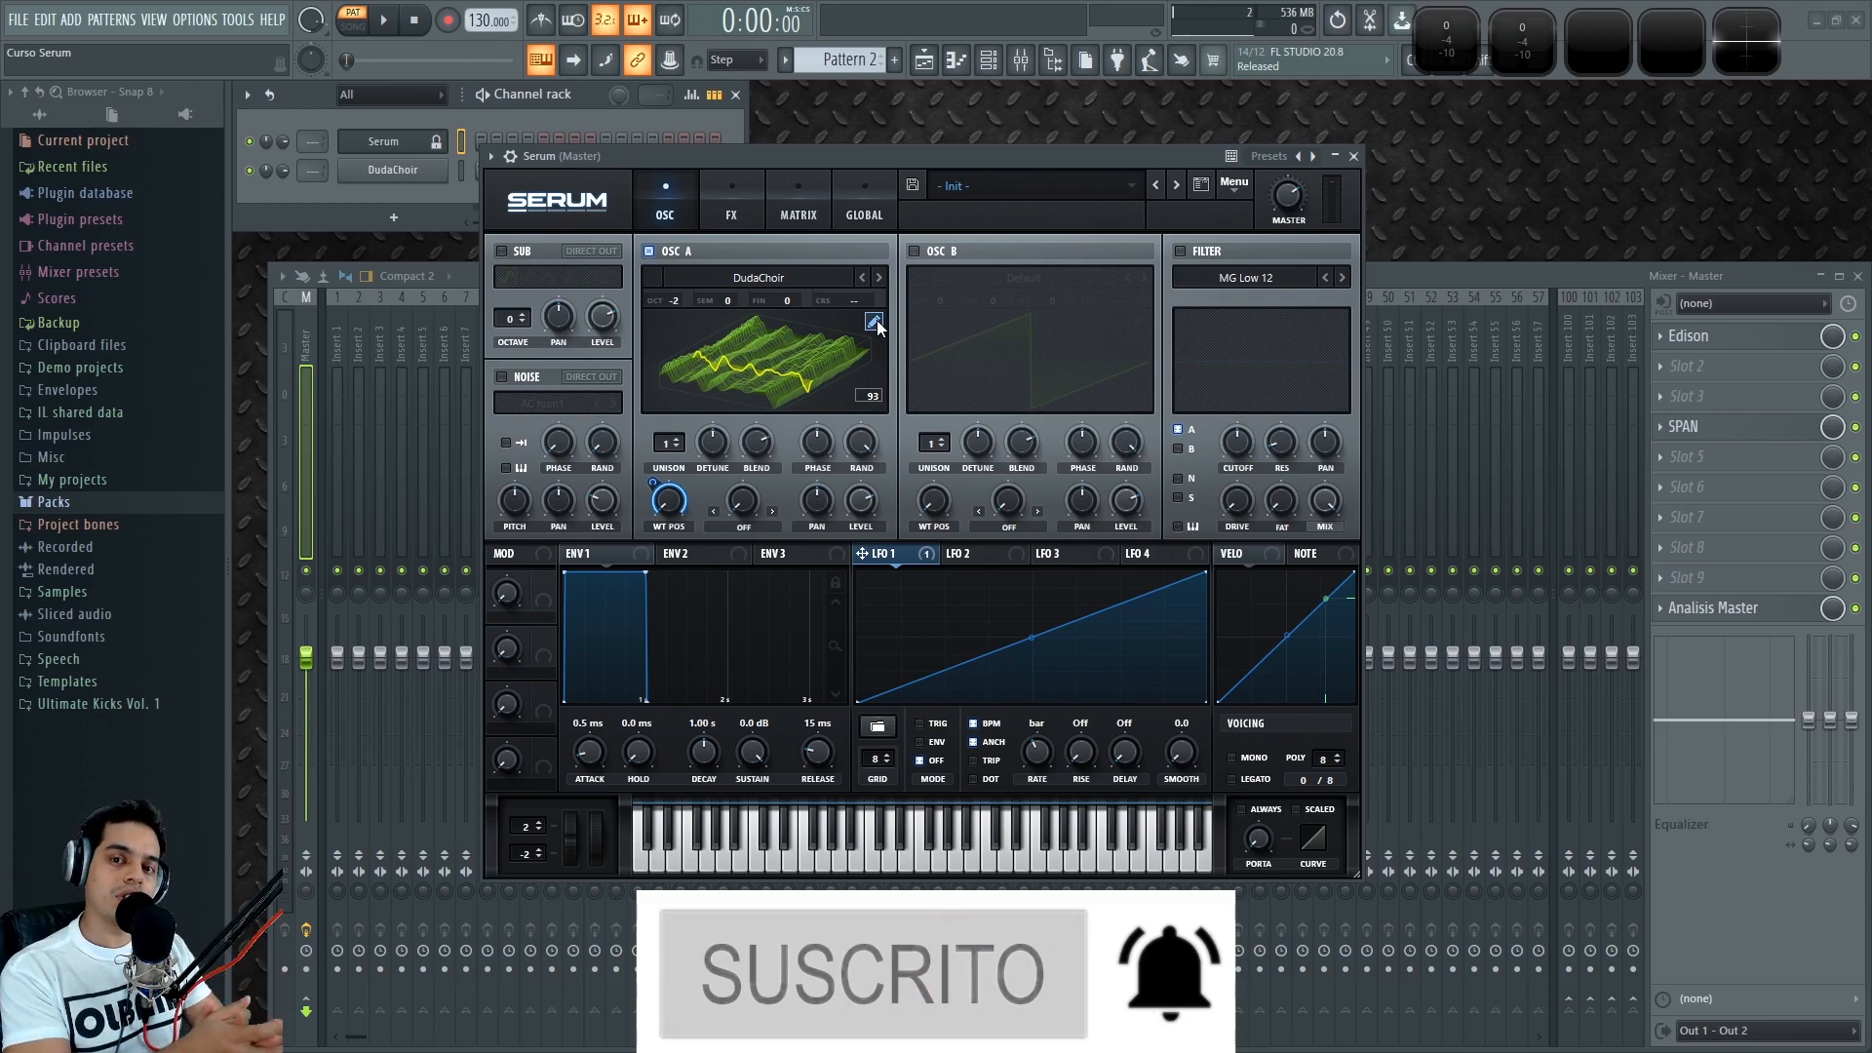
# Step: In FL Studio's browser, expand Packs and Vocals, preview Laurie Webb Ahh A and try to load it directly into oscillator A
pyautogui.click(60, 503)
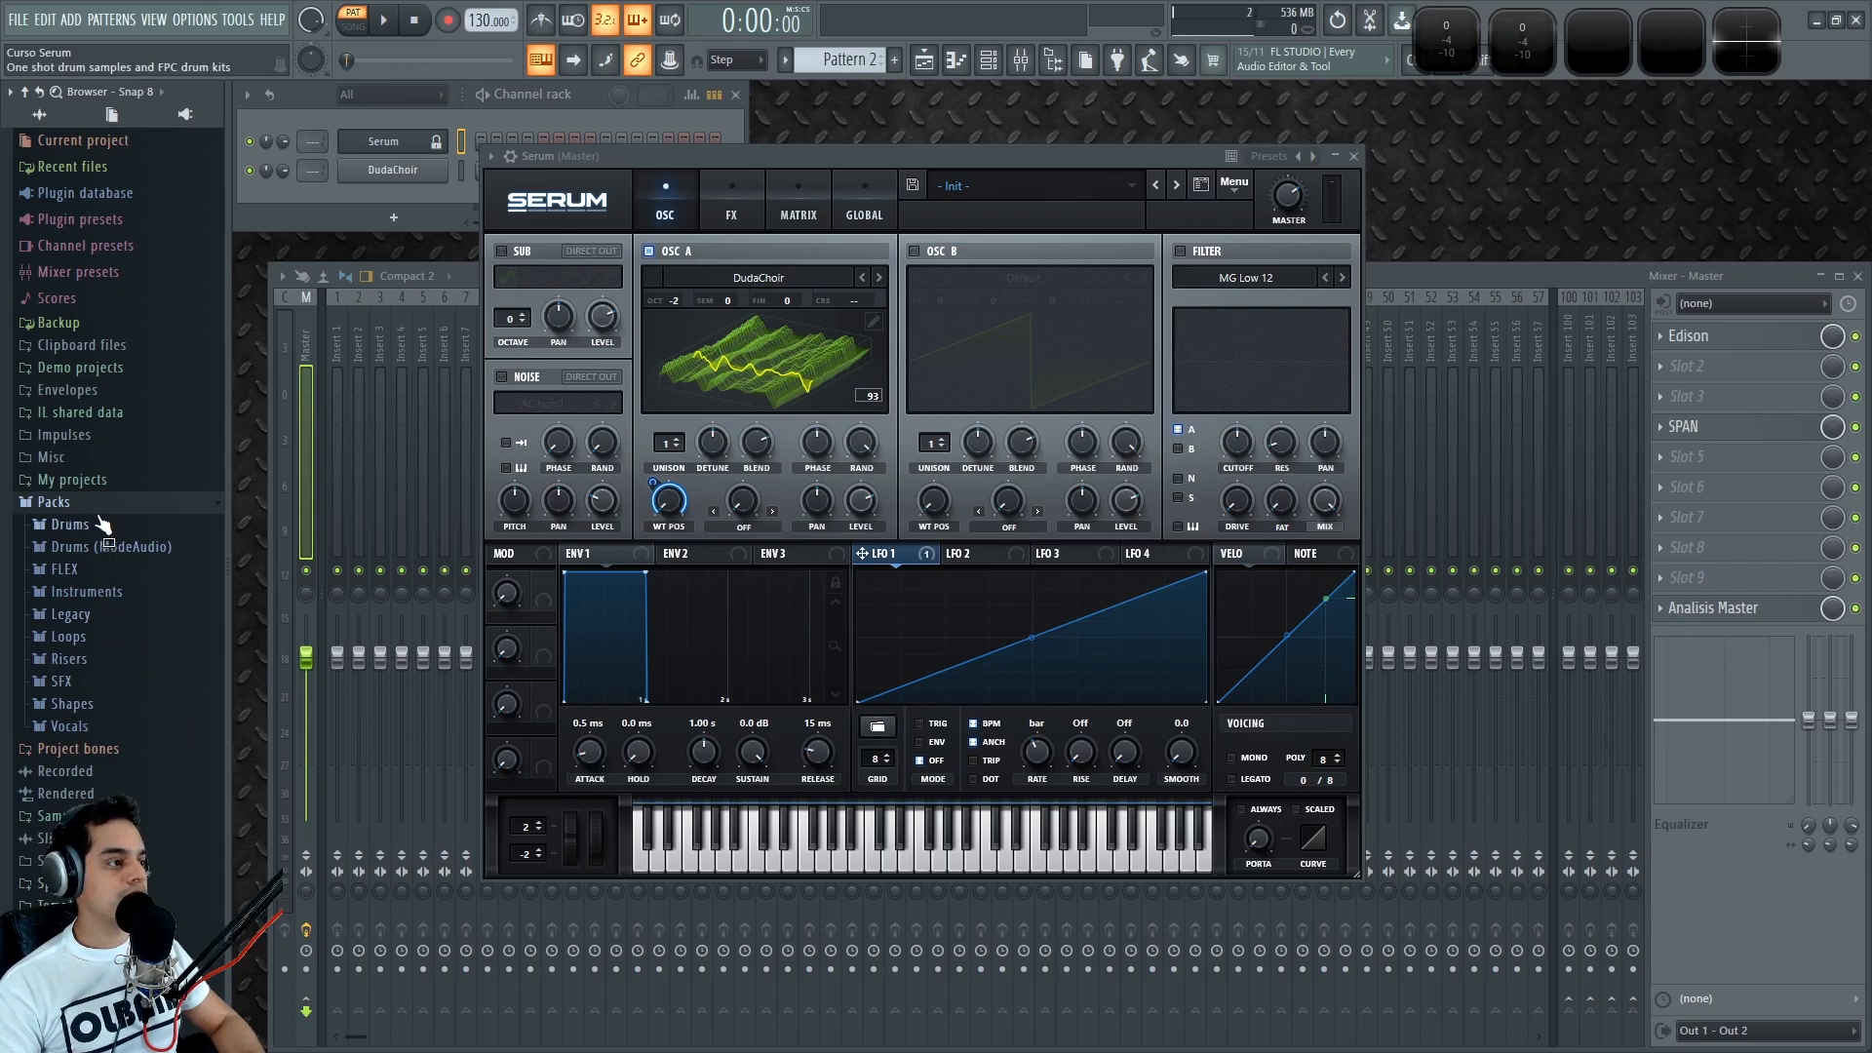
pyautogui.click(94, 727)
pyautogui.click(156, 748)
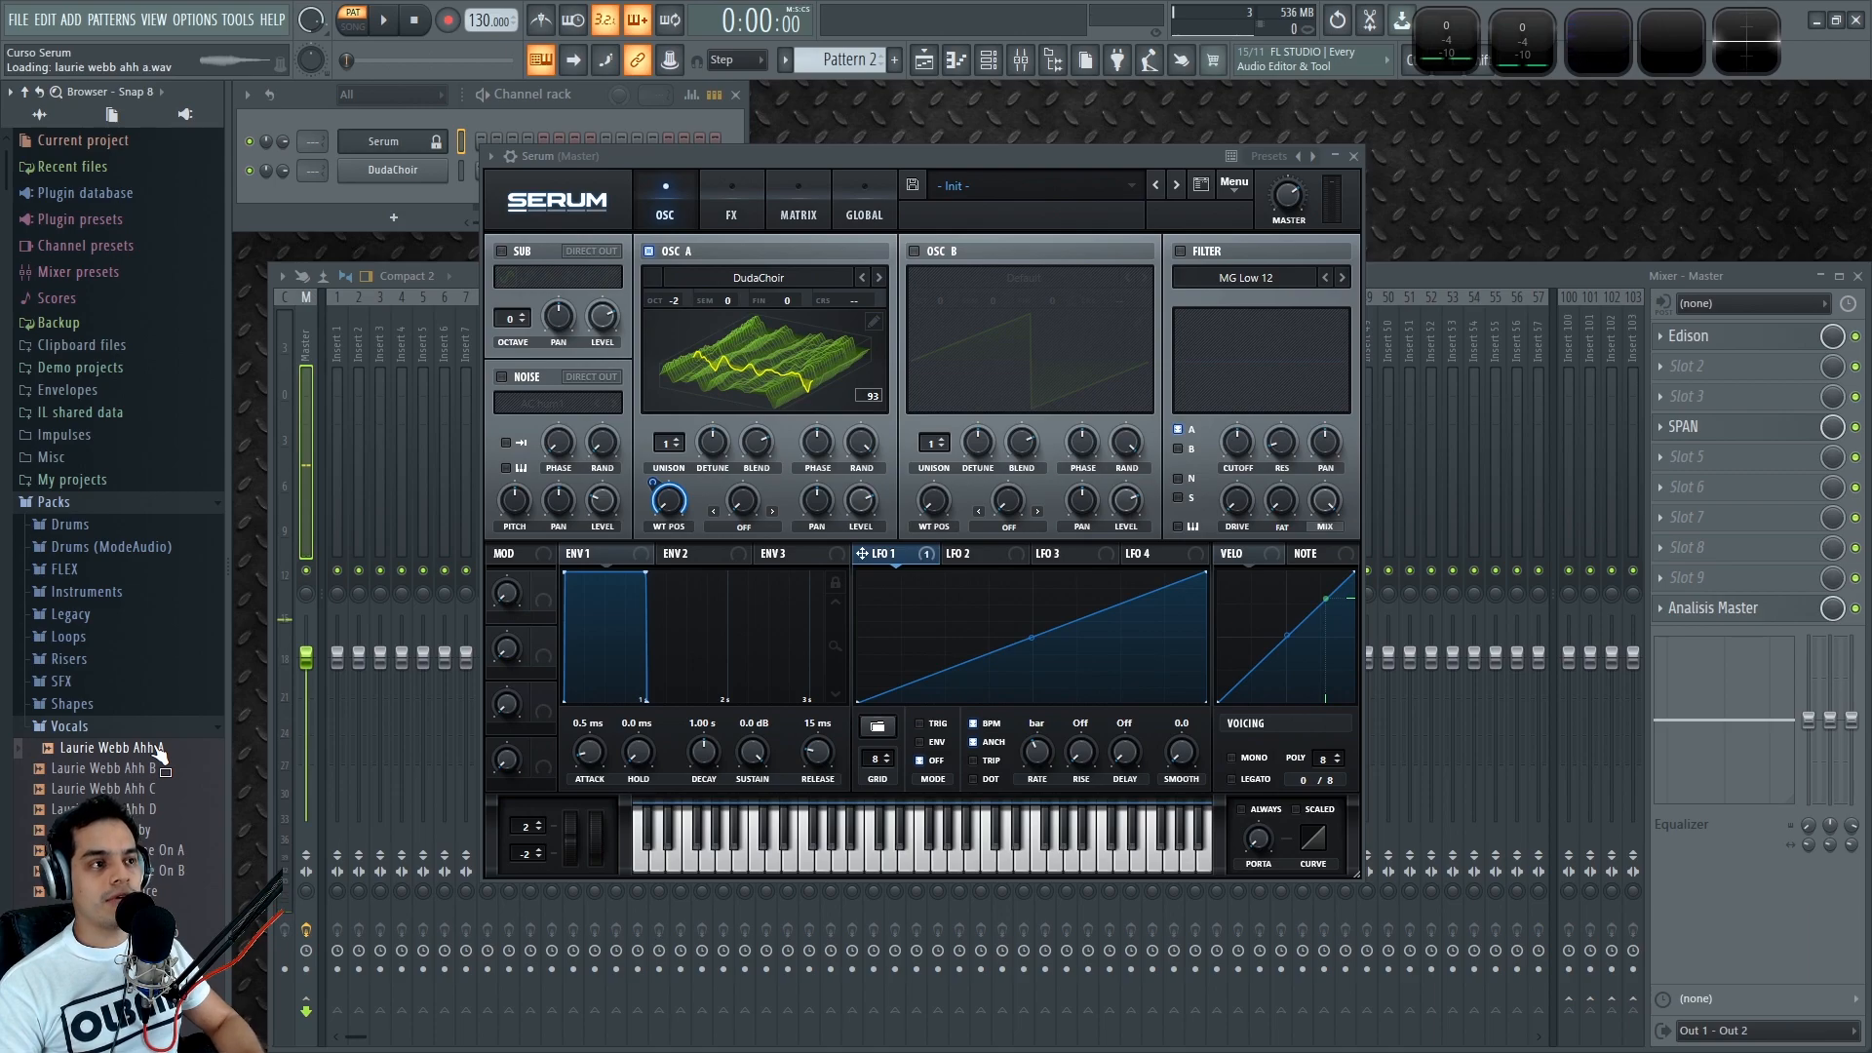
pyautogui.moveTo(152, 749); pyautogui.dragTo(668, 401)
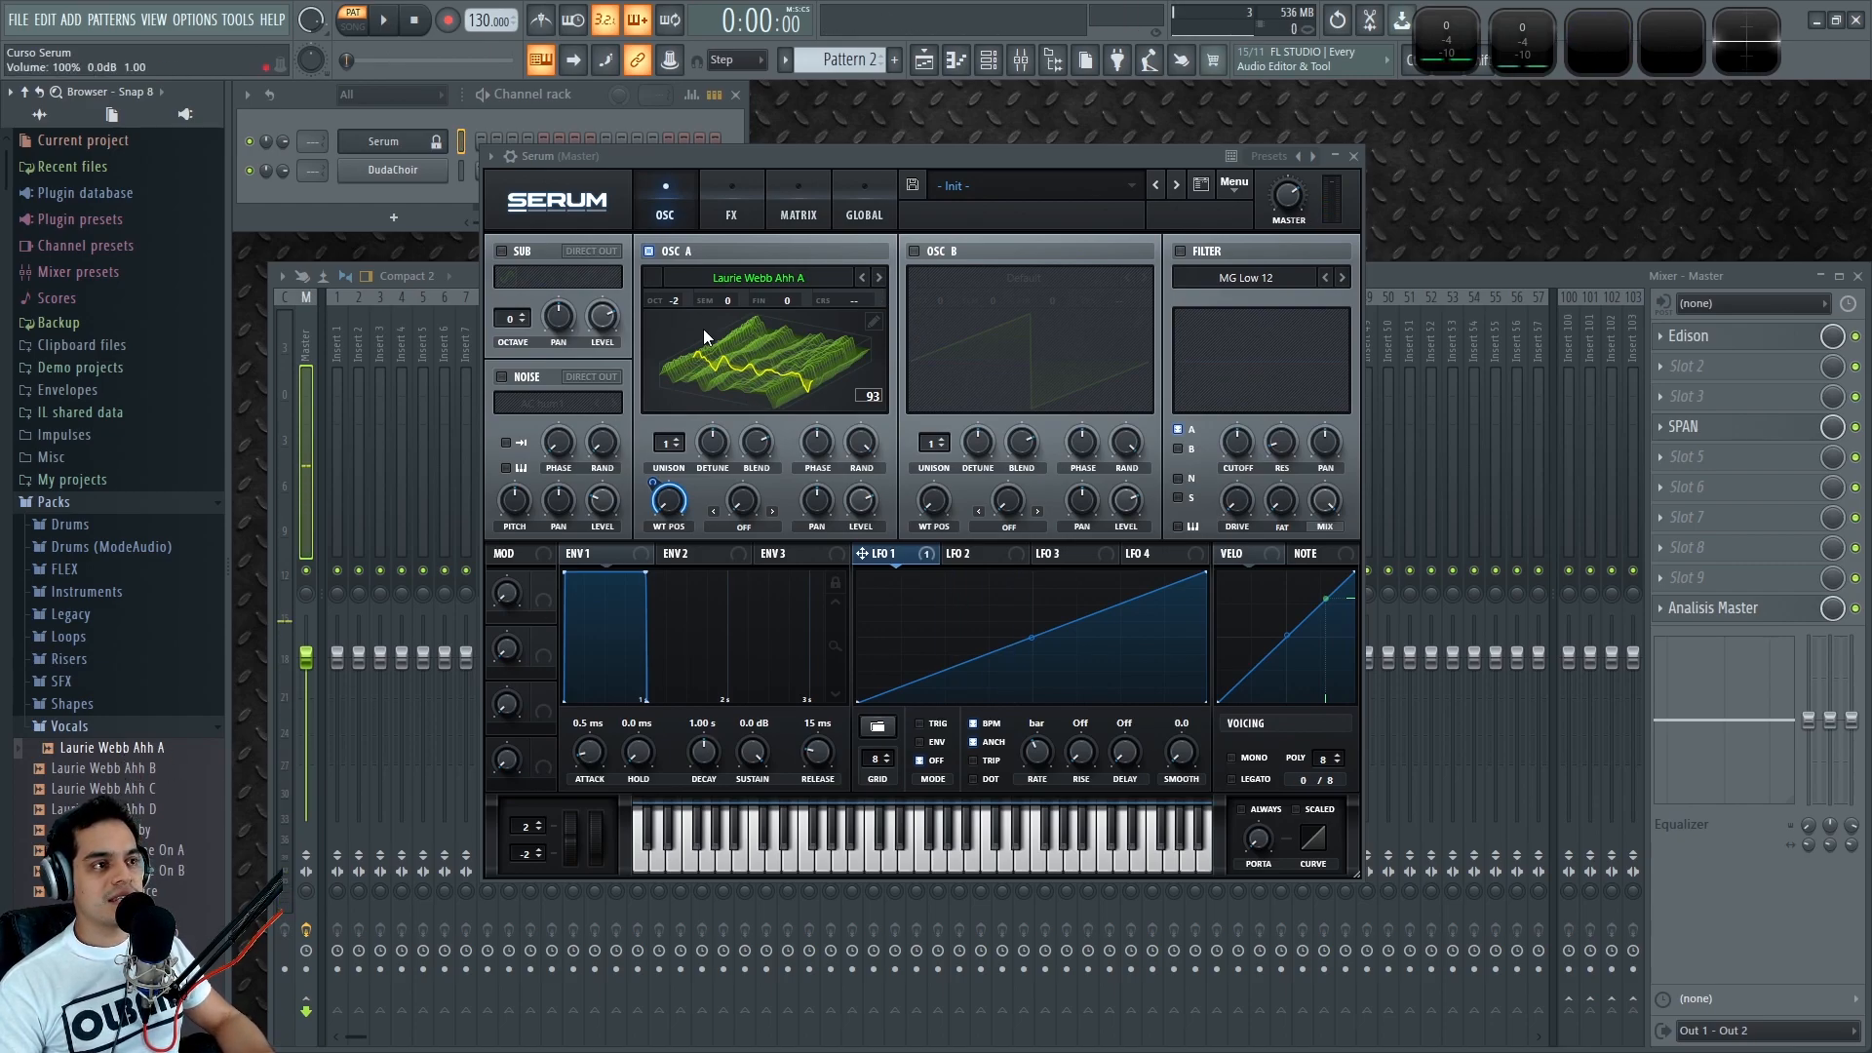
# Step: Open the Laurie Webb Ahh A sample from the browser in the audio editor
pyautogui.rightClick(125, 746)
pyautogui.click(105, 752)
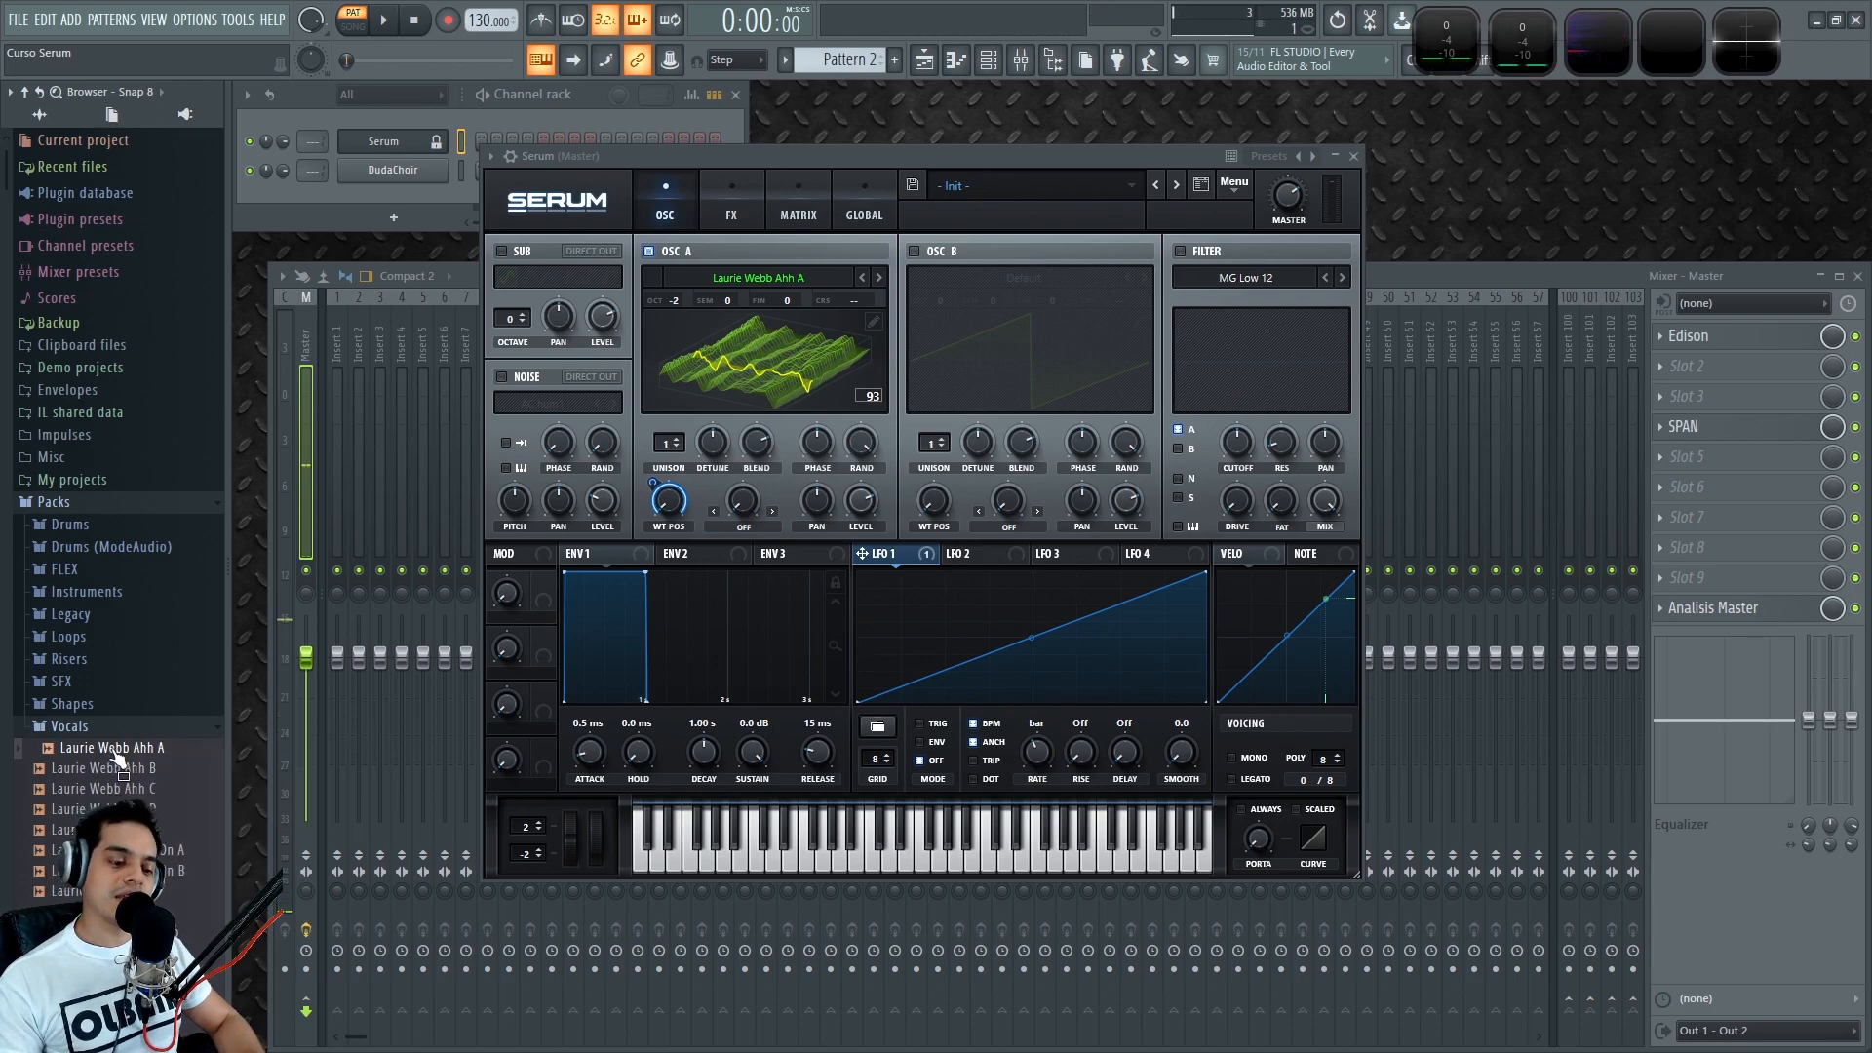
pyautogui.rightClick(113, 753)
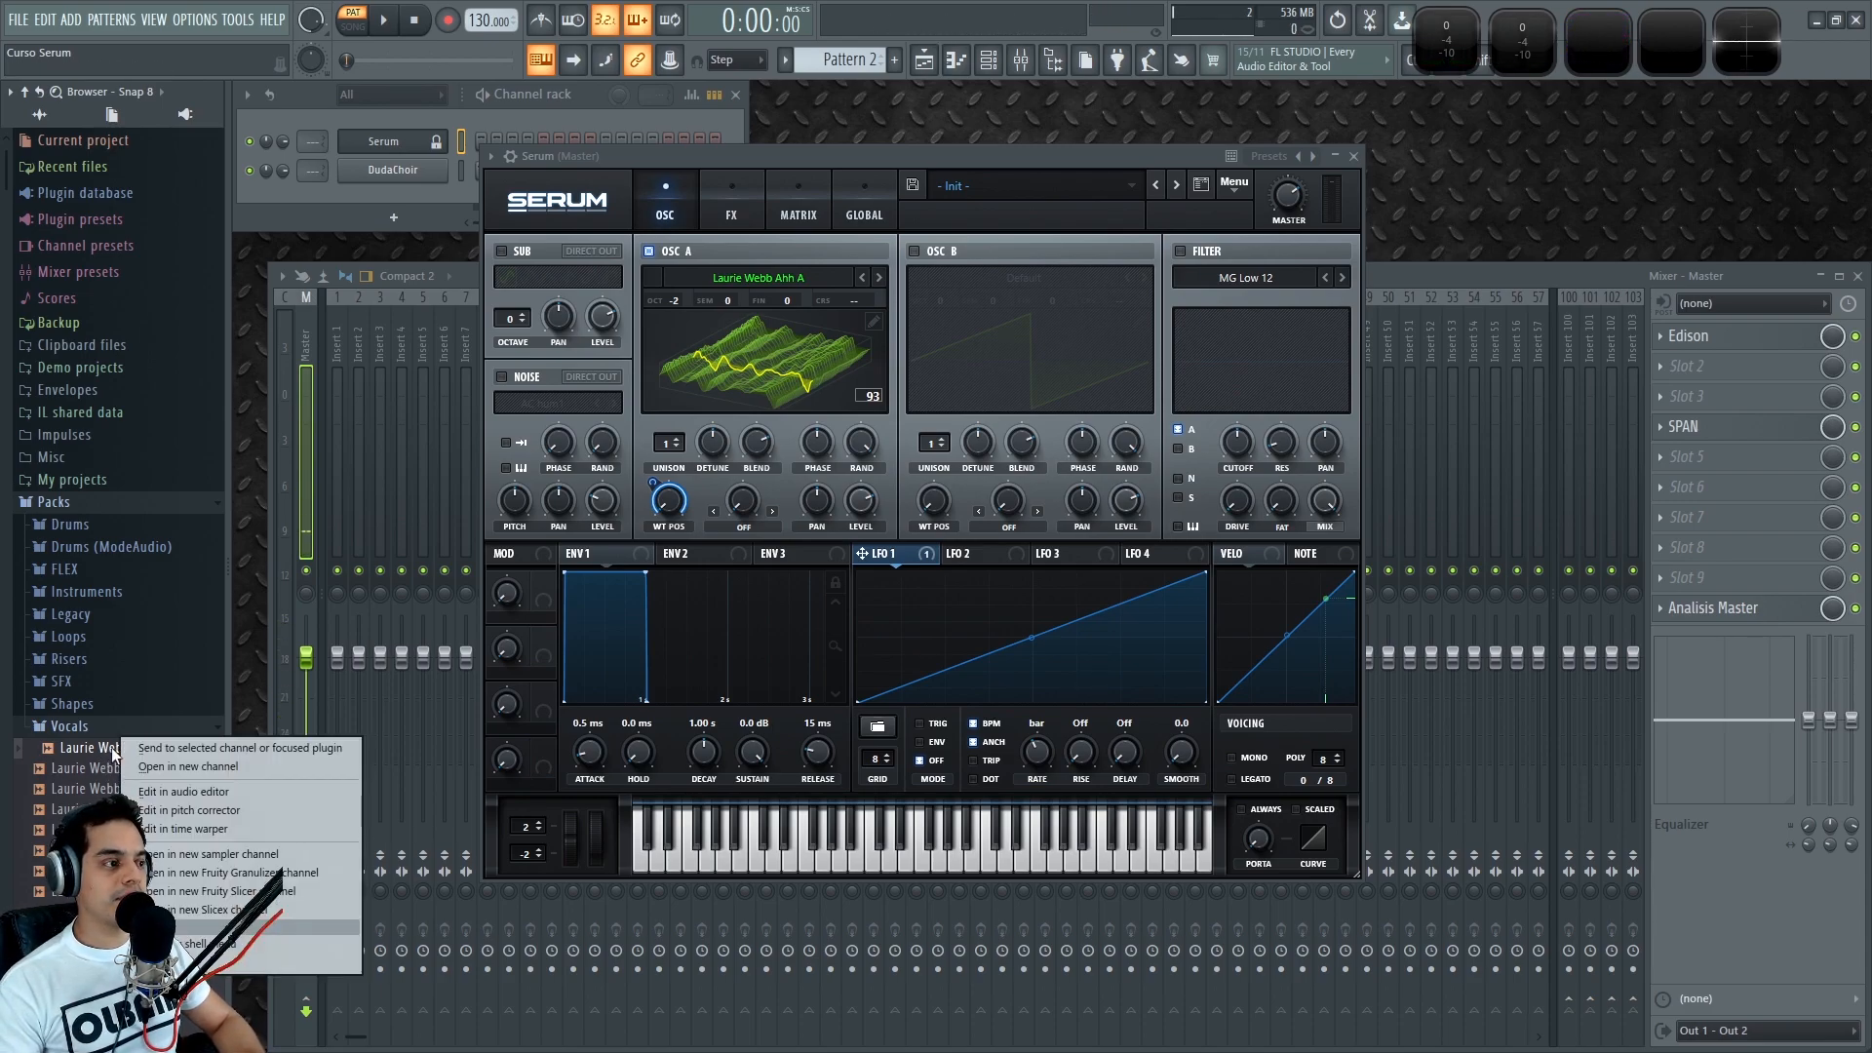
pyautogui.click(230, 792)
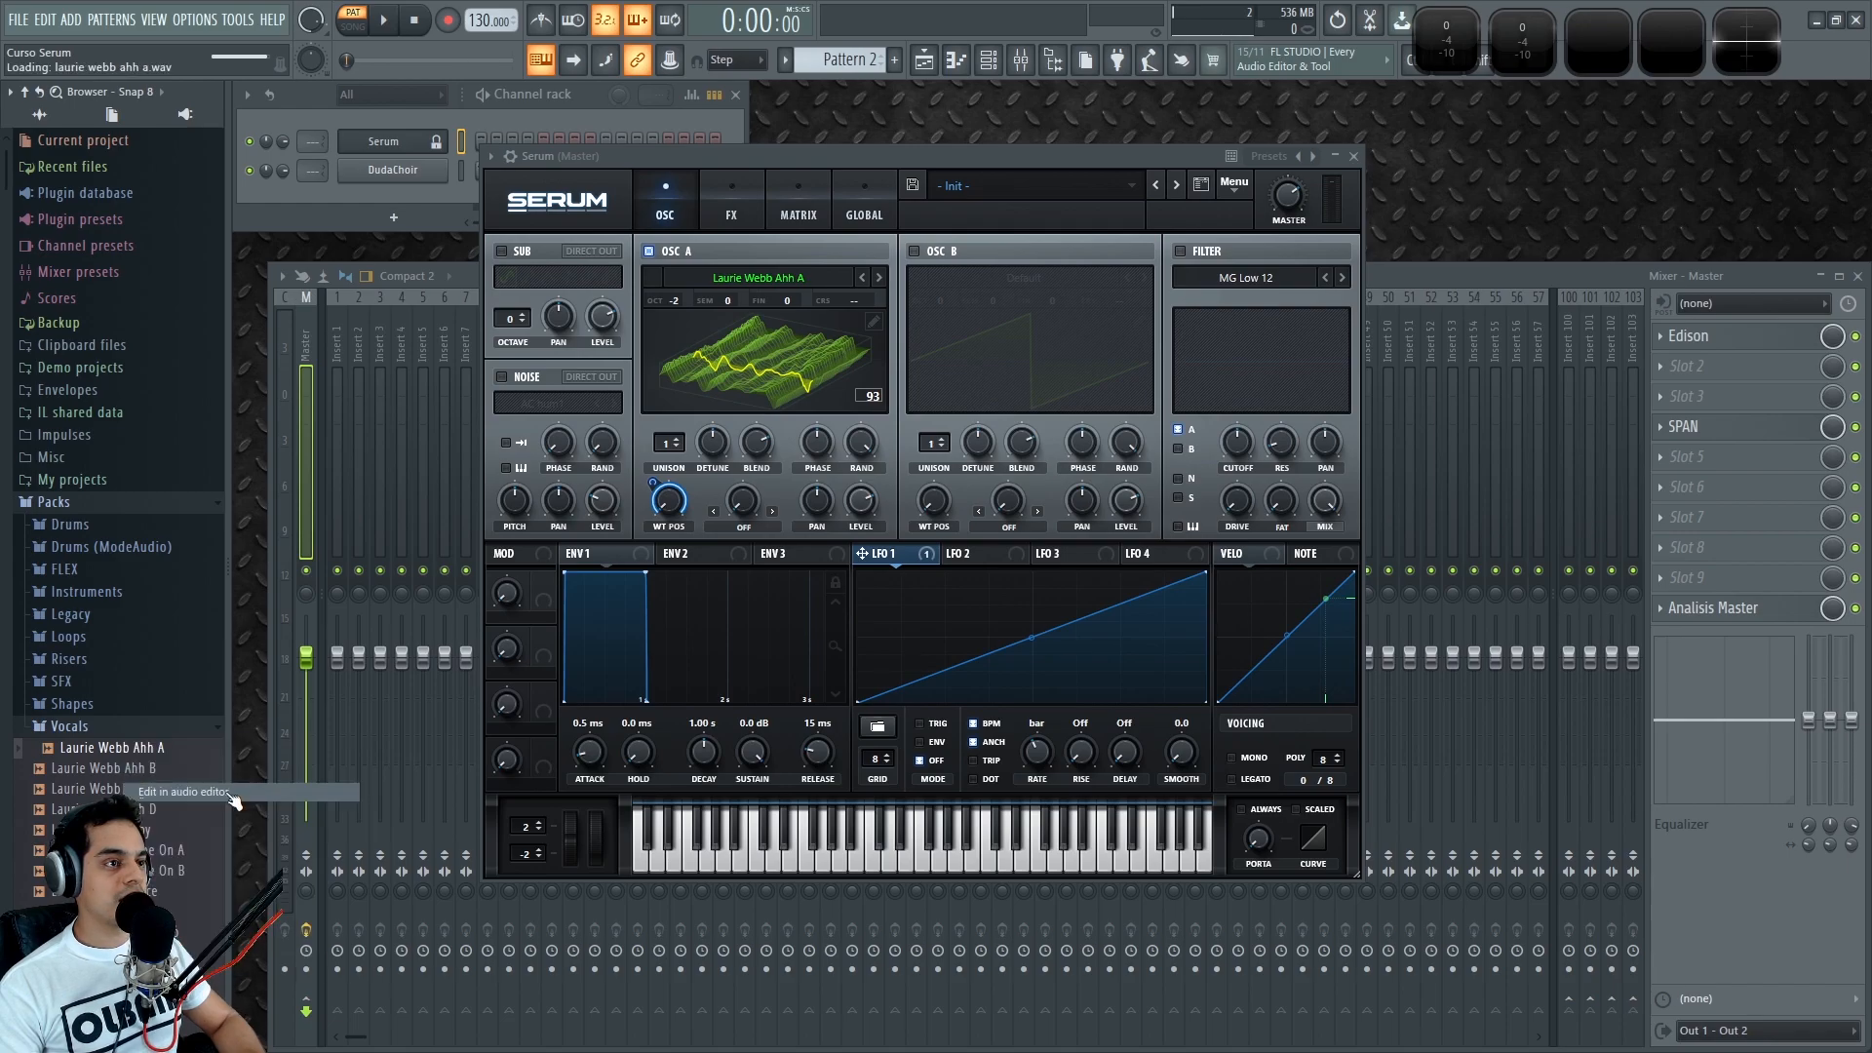
pyautogui.moveTo(677, 612); pyautogui.dragTo(1285, 390)
pyautogui.moveTo(1776, 443); pyautogui.dragTo(776, 698)
pyautogui.moveTo(933, 390); pyautogui.dragTo(772, 338)
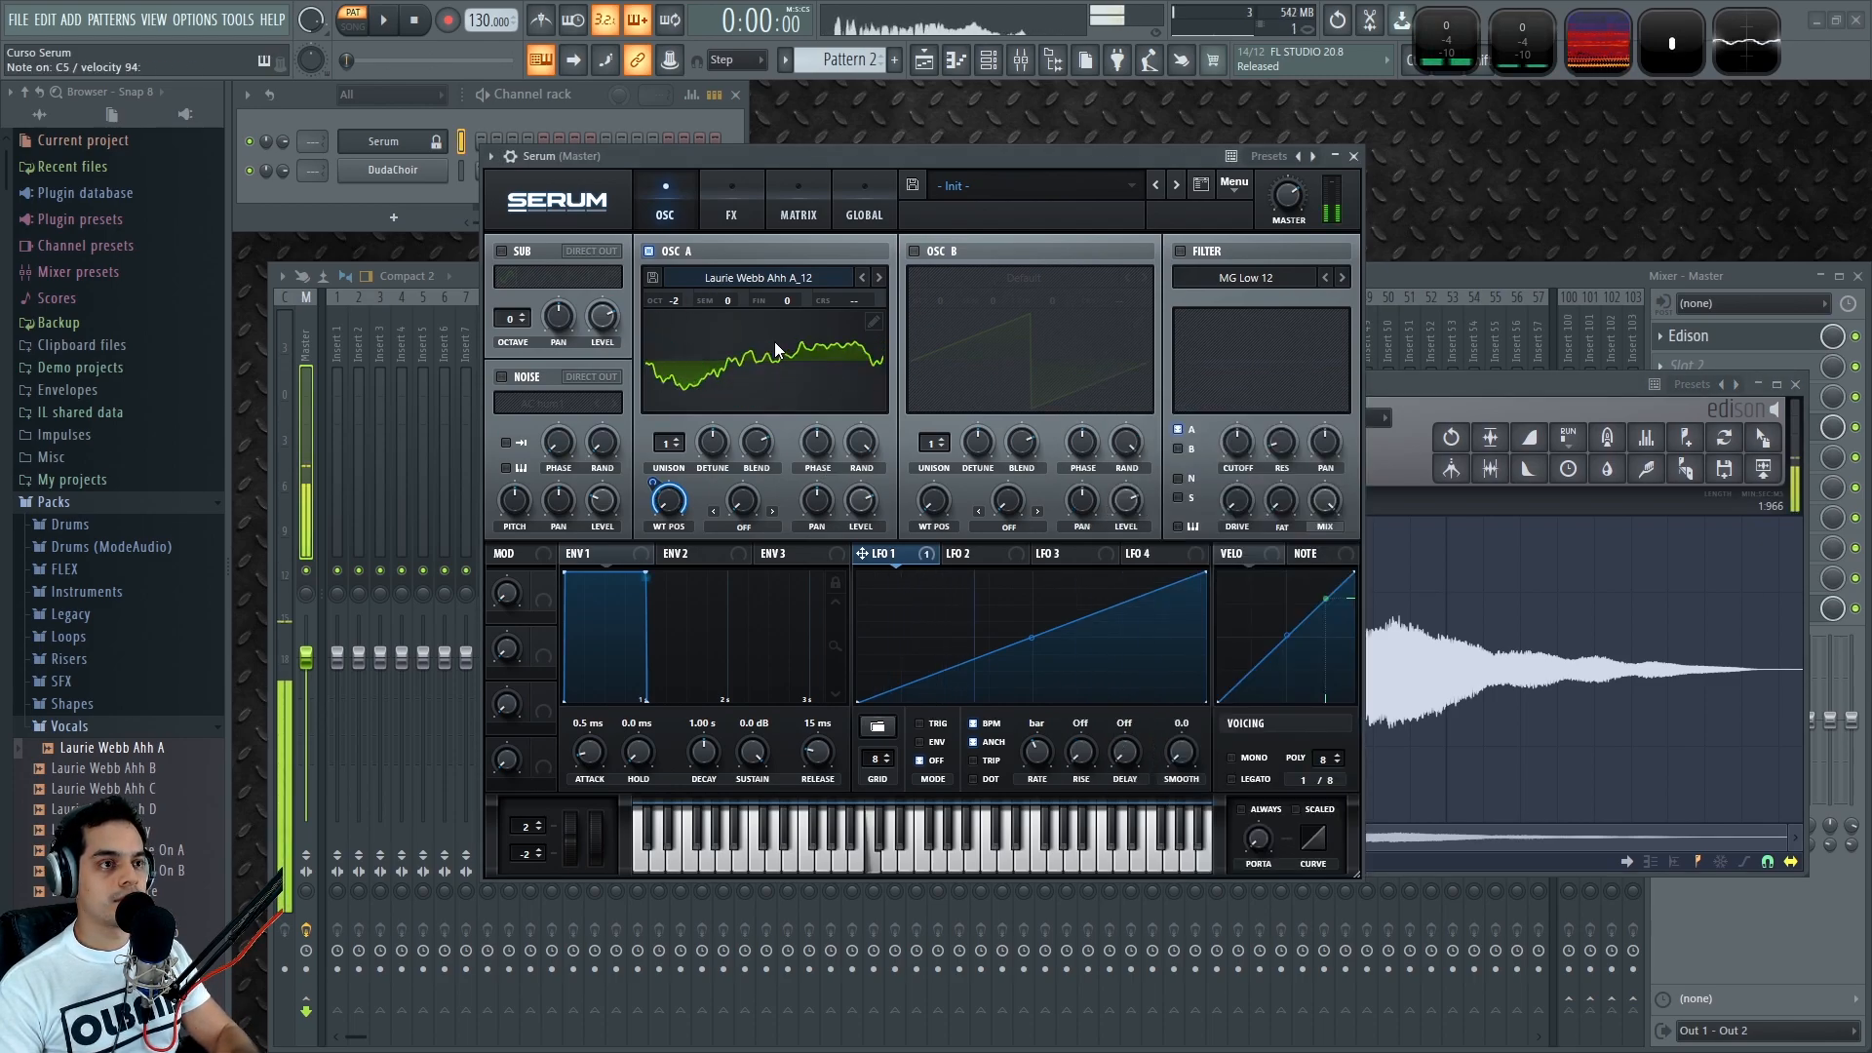
pyautogui.moveTo(673, 304); pyautogui.dragTo(687, 273)
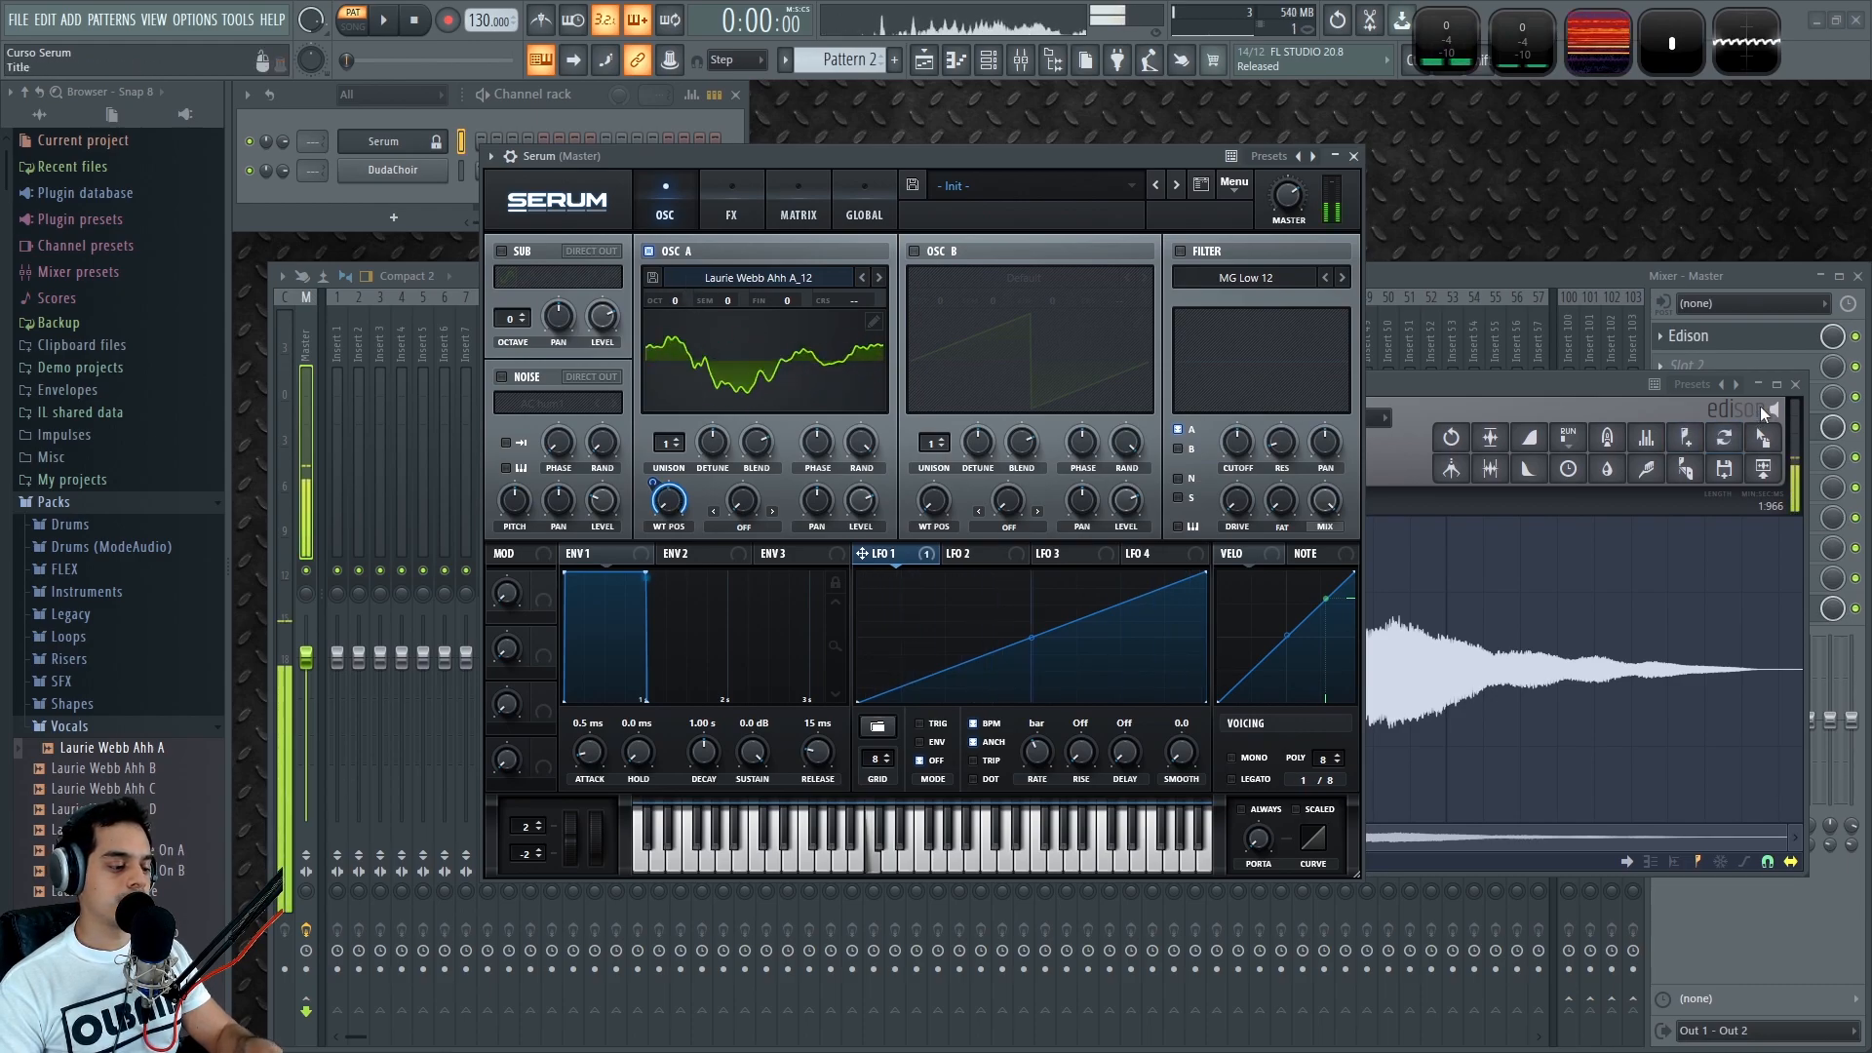
pyautogui.click(1797, 387)
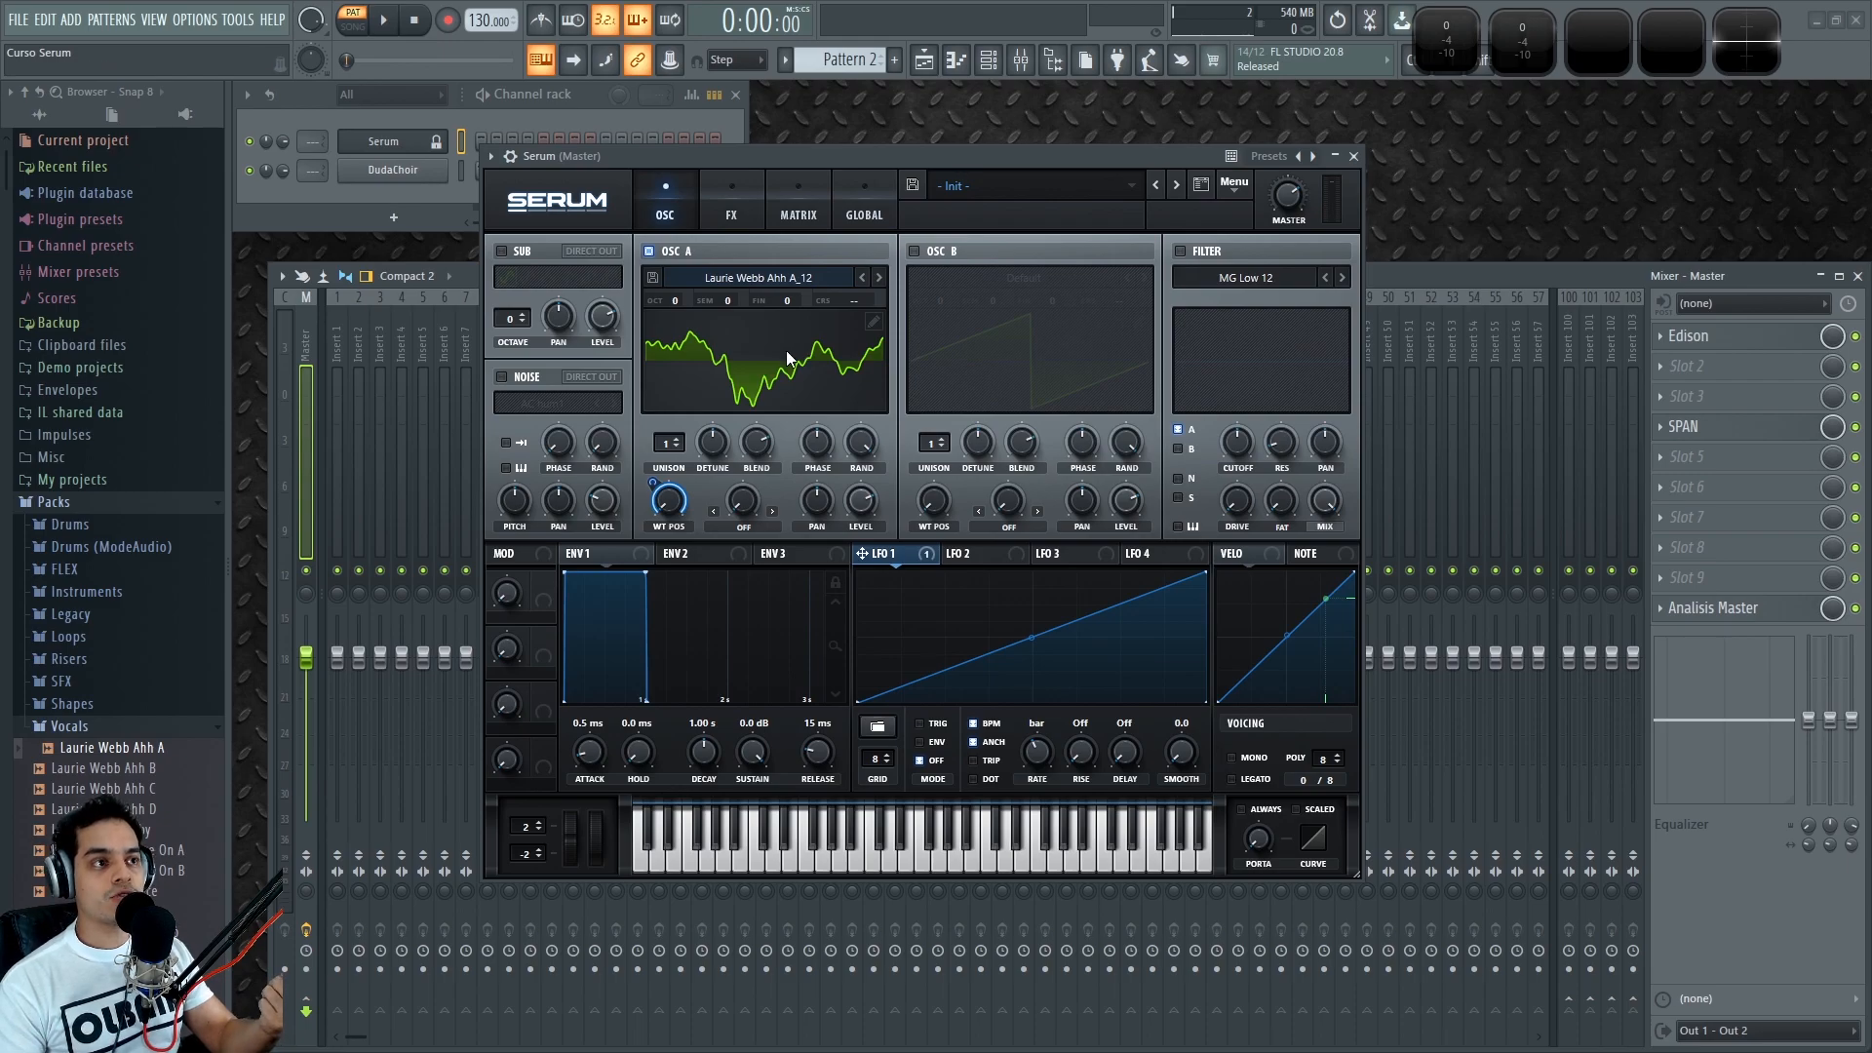
# Step: Open oscillator A's wavetable editor and move frame 9 to the fourth position
pyautogui.click(873, 321)
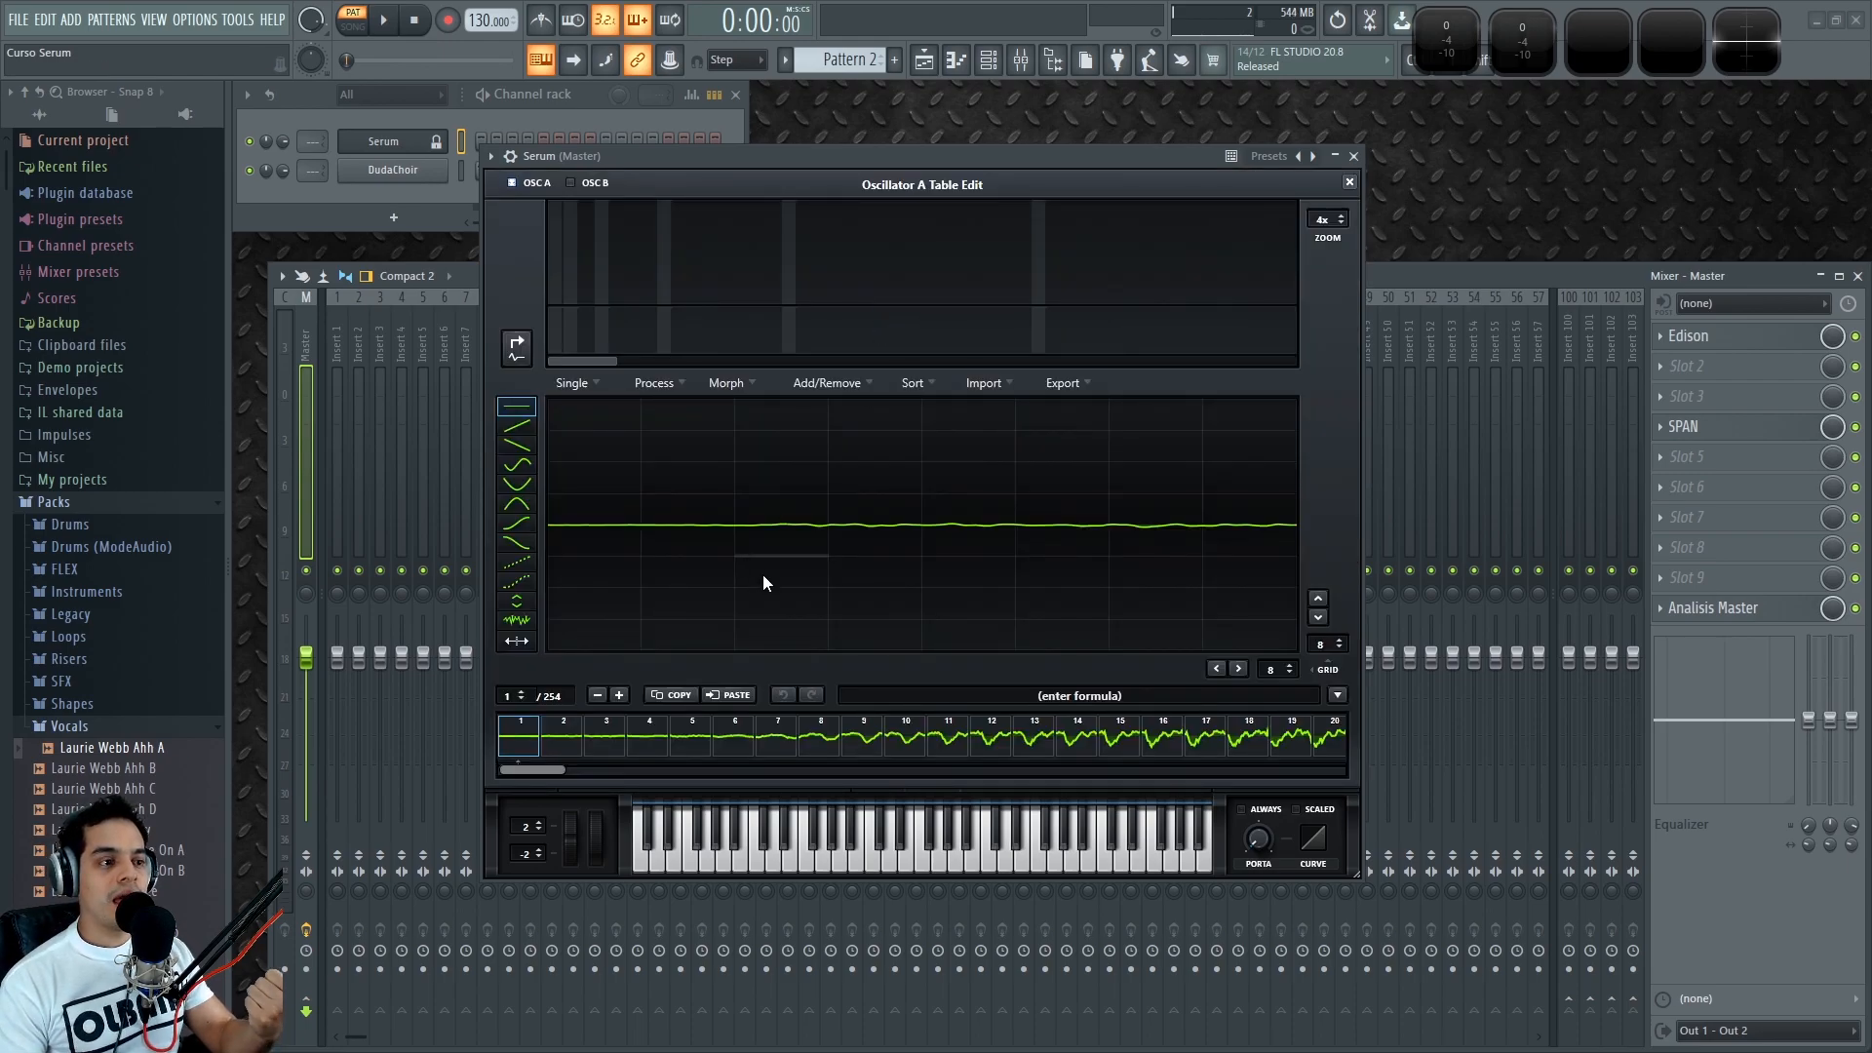
pyautogui.moveTo(535, 770); pyautogui.dragTo(495, 776)
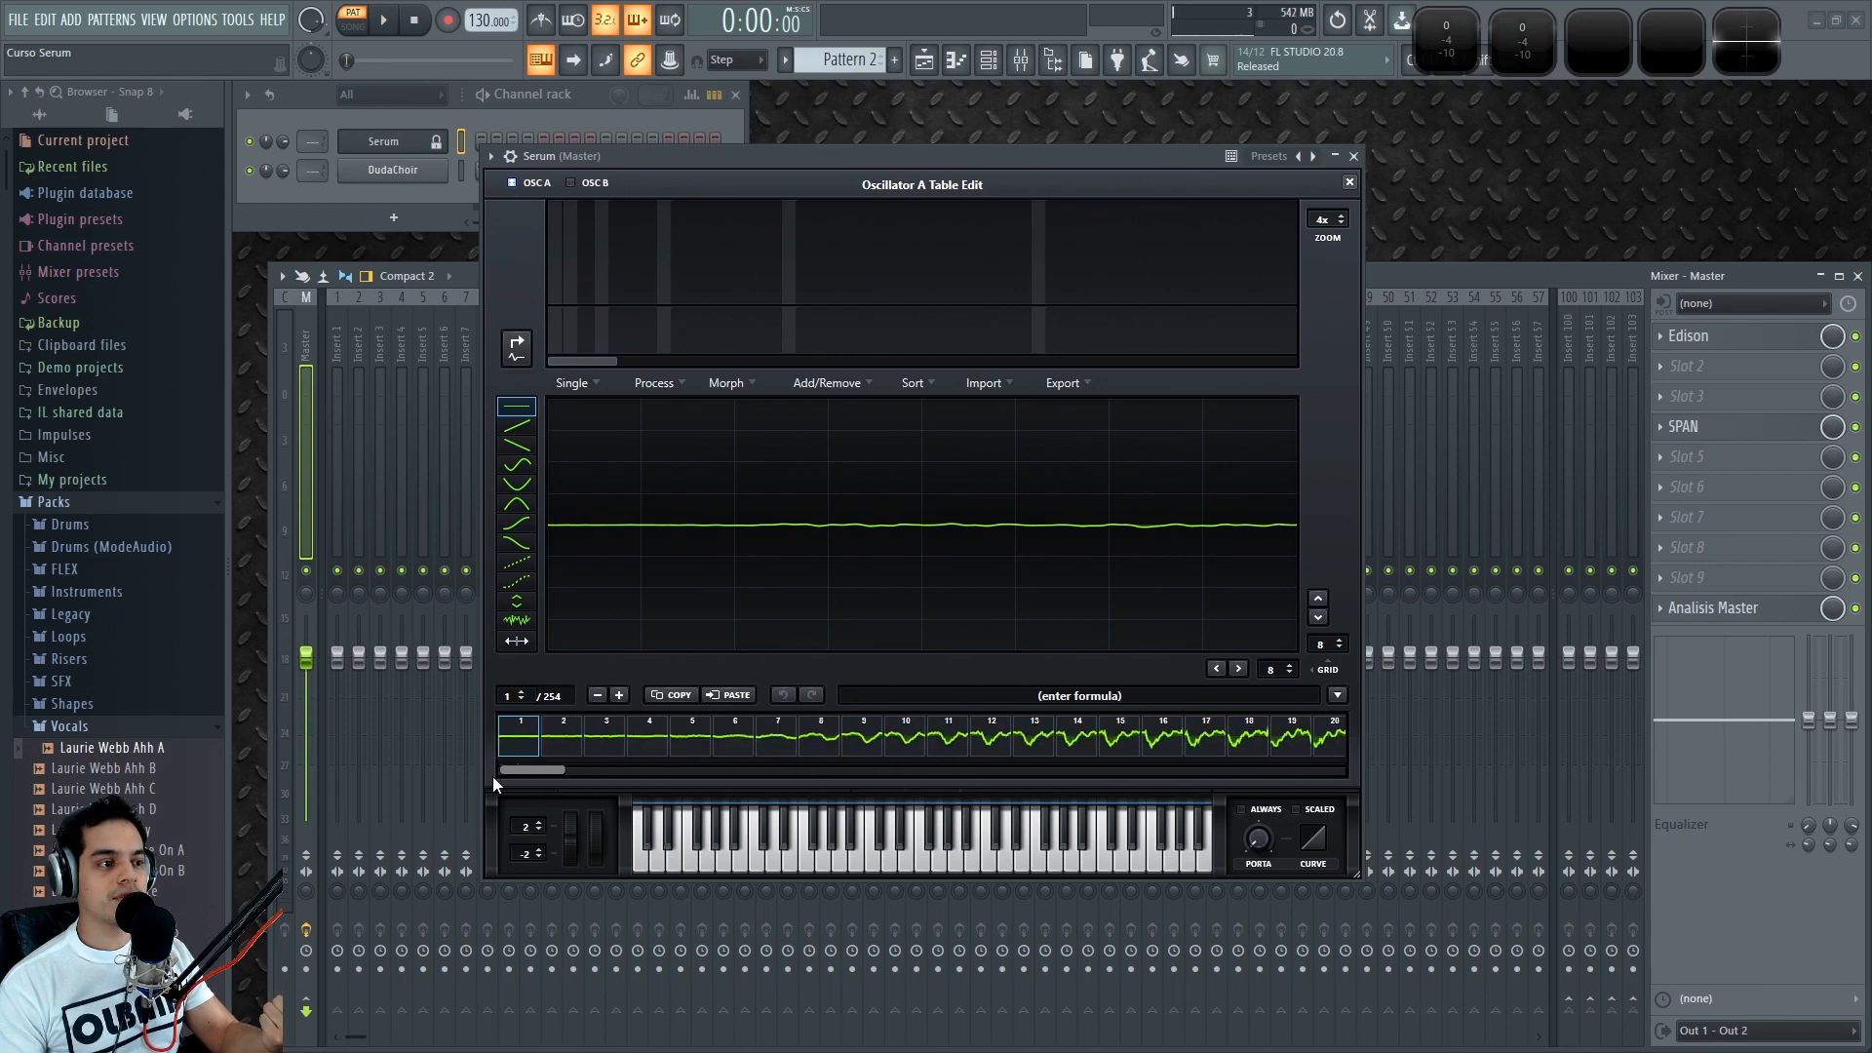
pyautogui.click(867, 740)
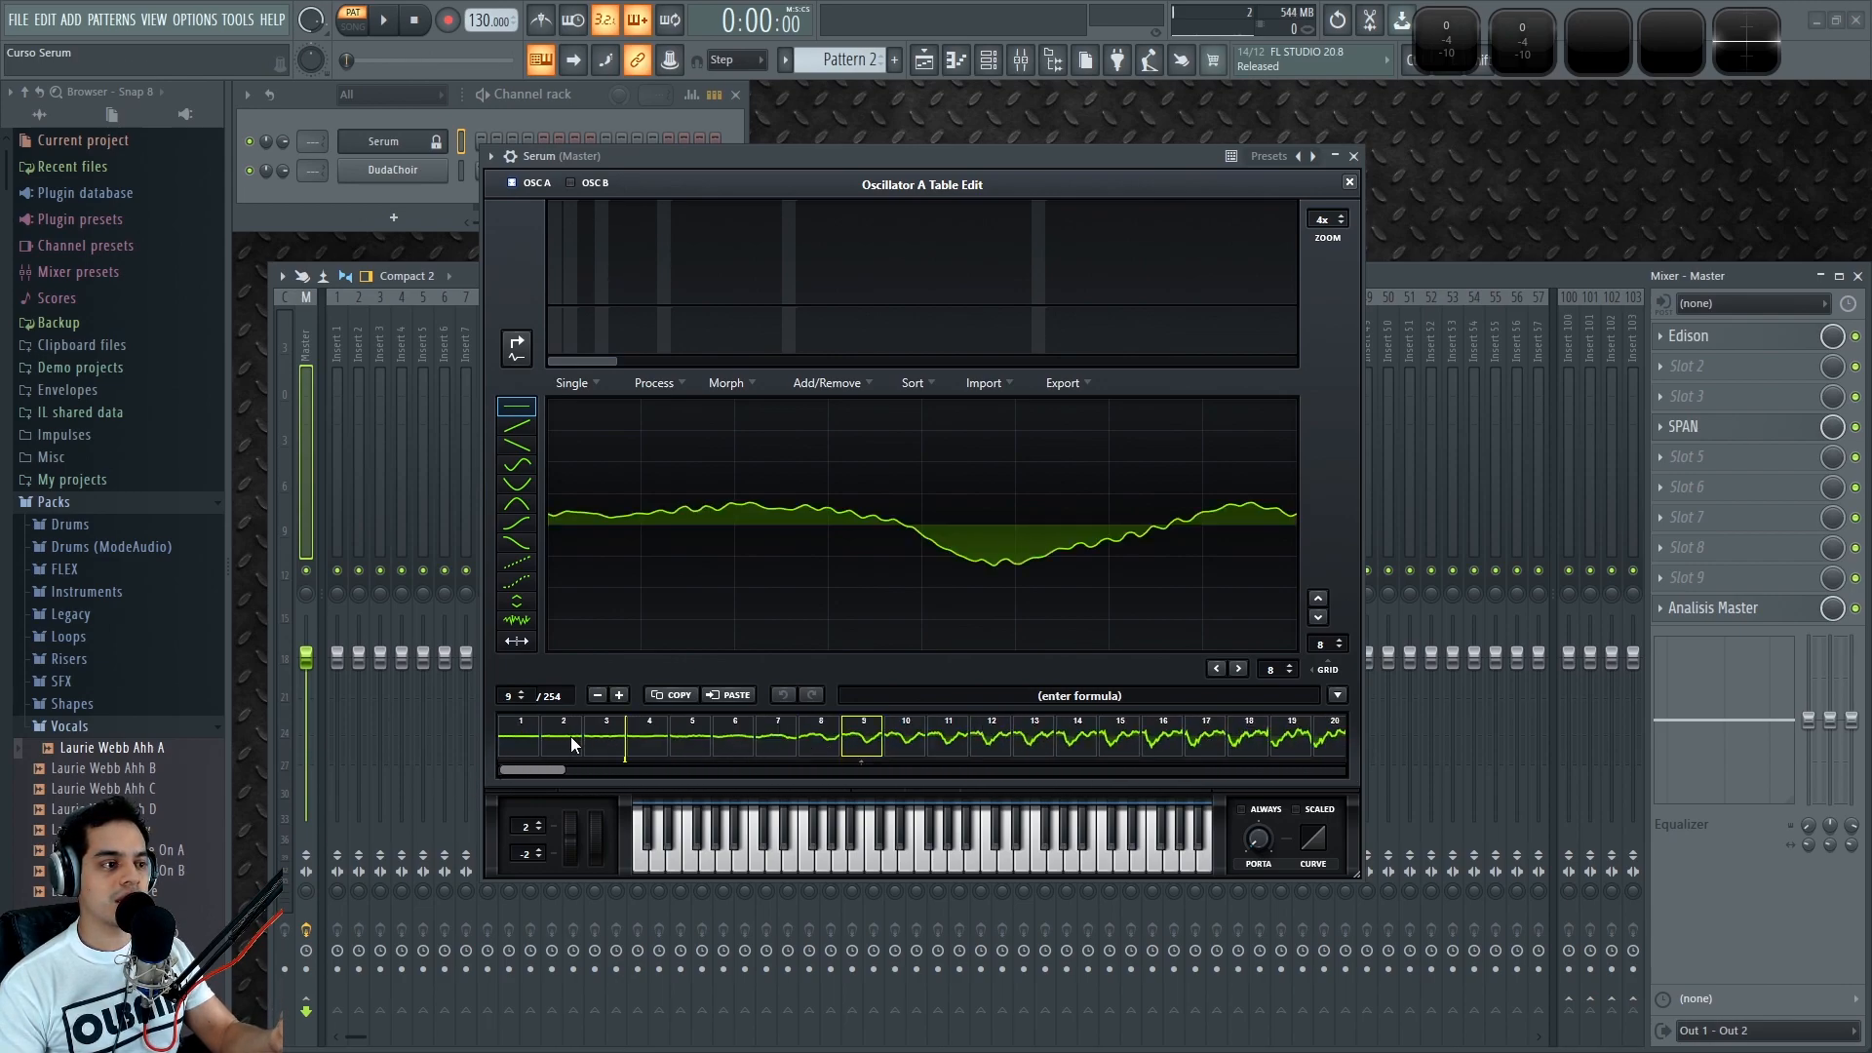
# Step: Delete the wavetable's first frame, and remove frames 1 to 10 of the remaining table as a multiselection
pyautogui.click(531, 736)
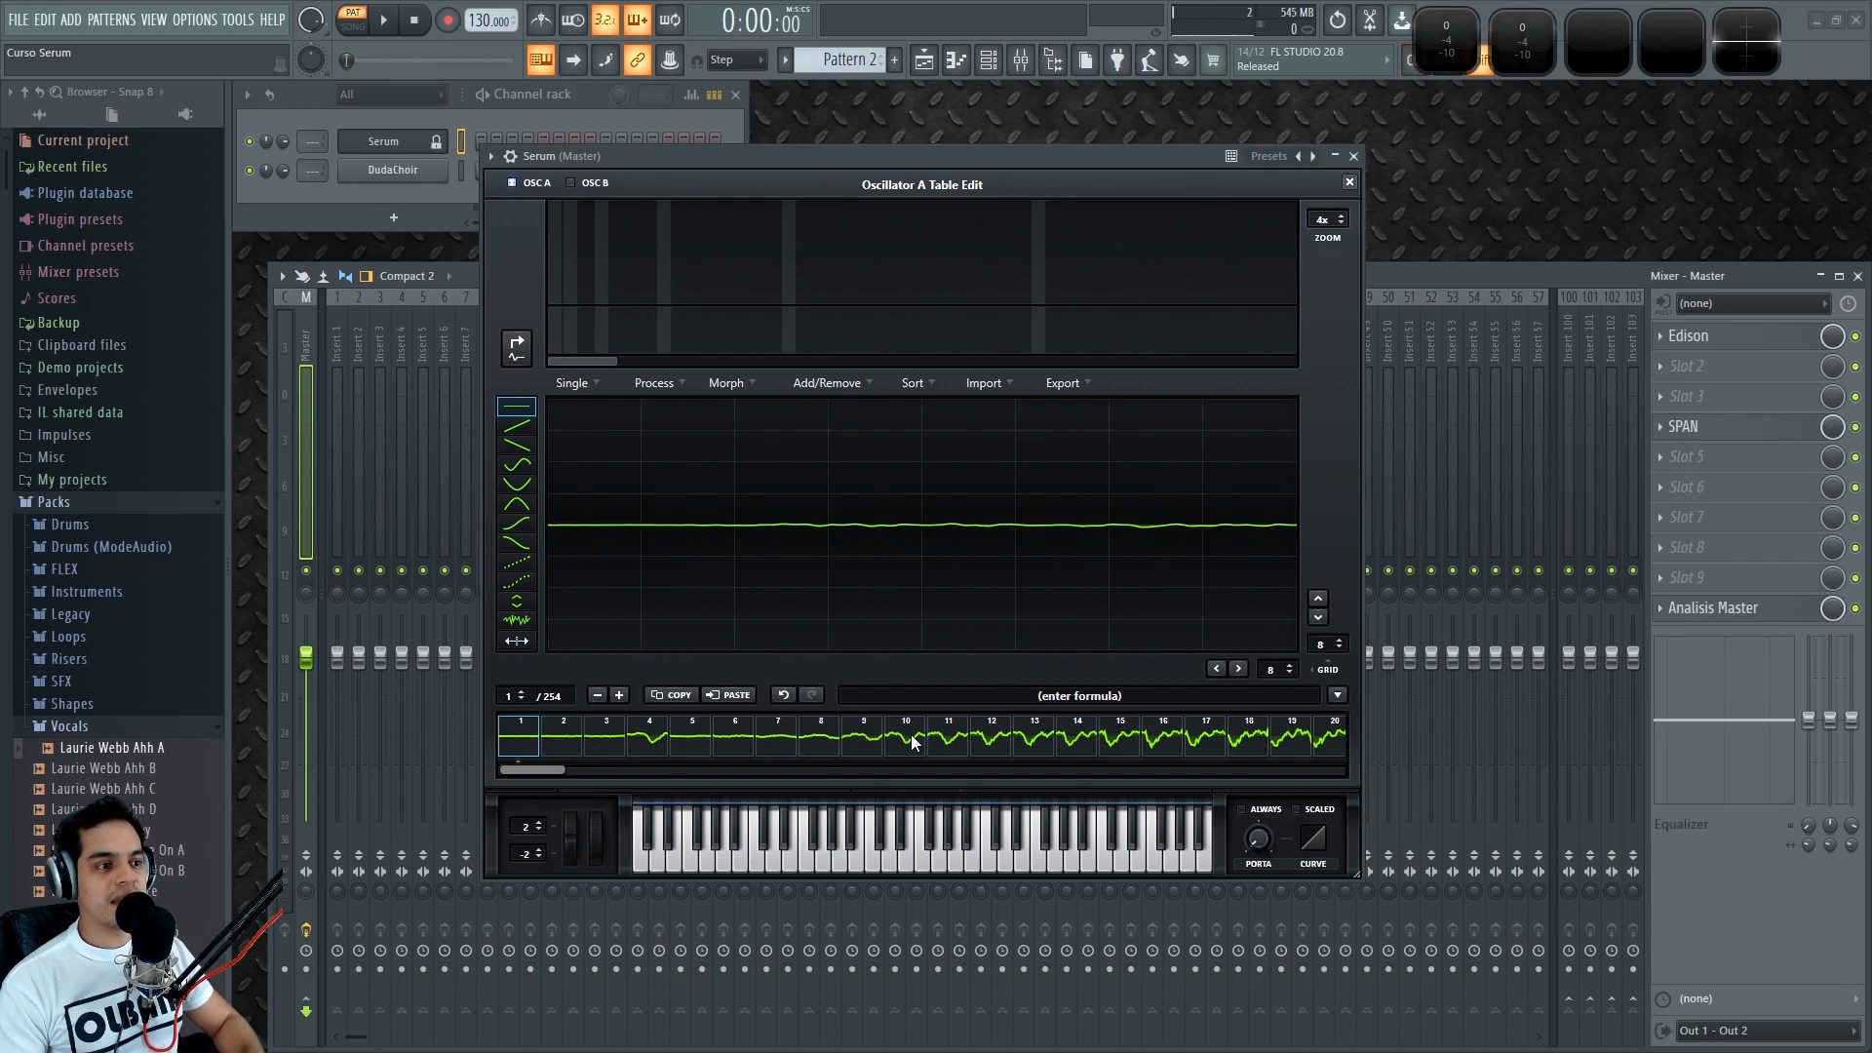
pyautogui.click(597, 695)
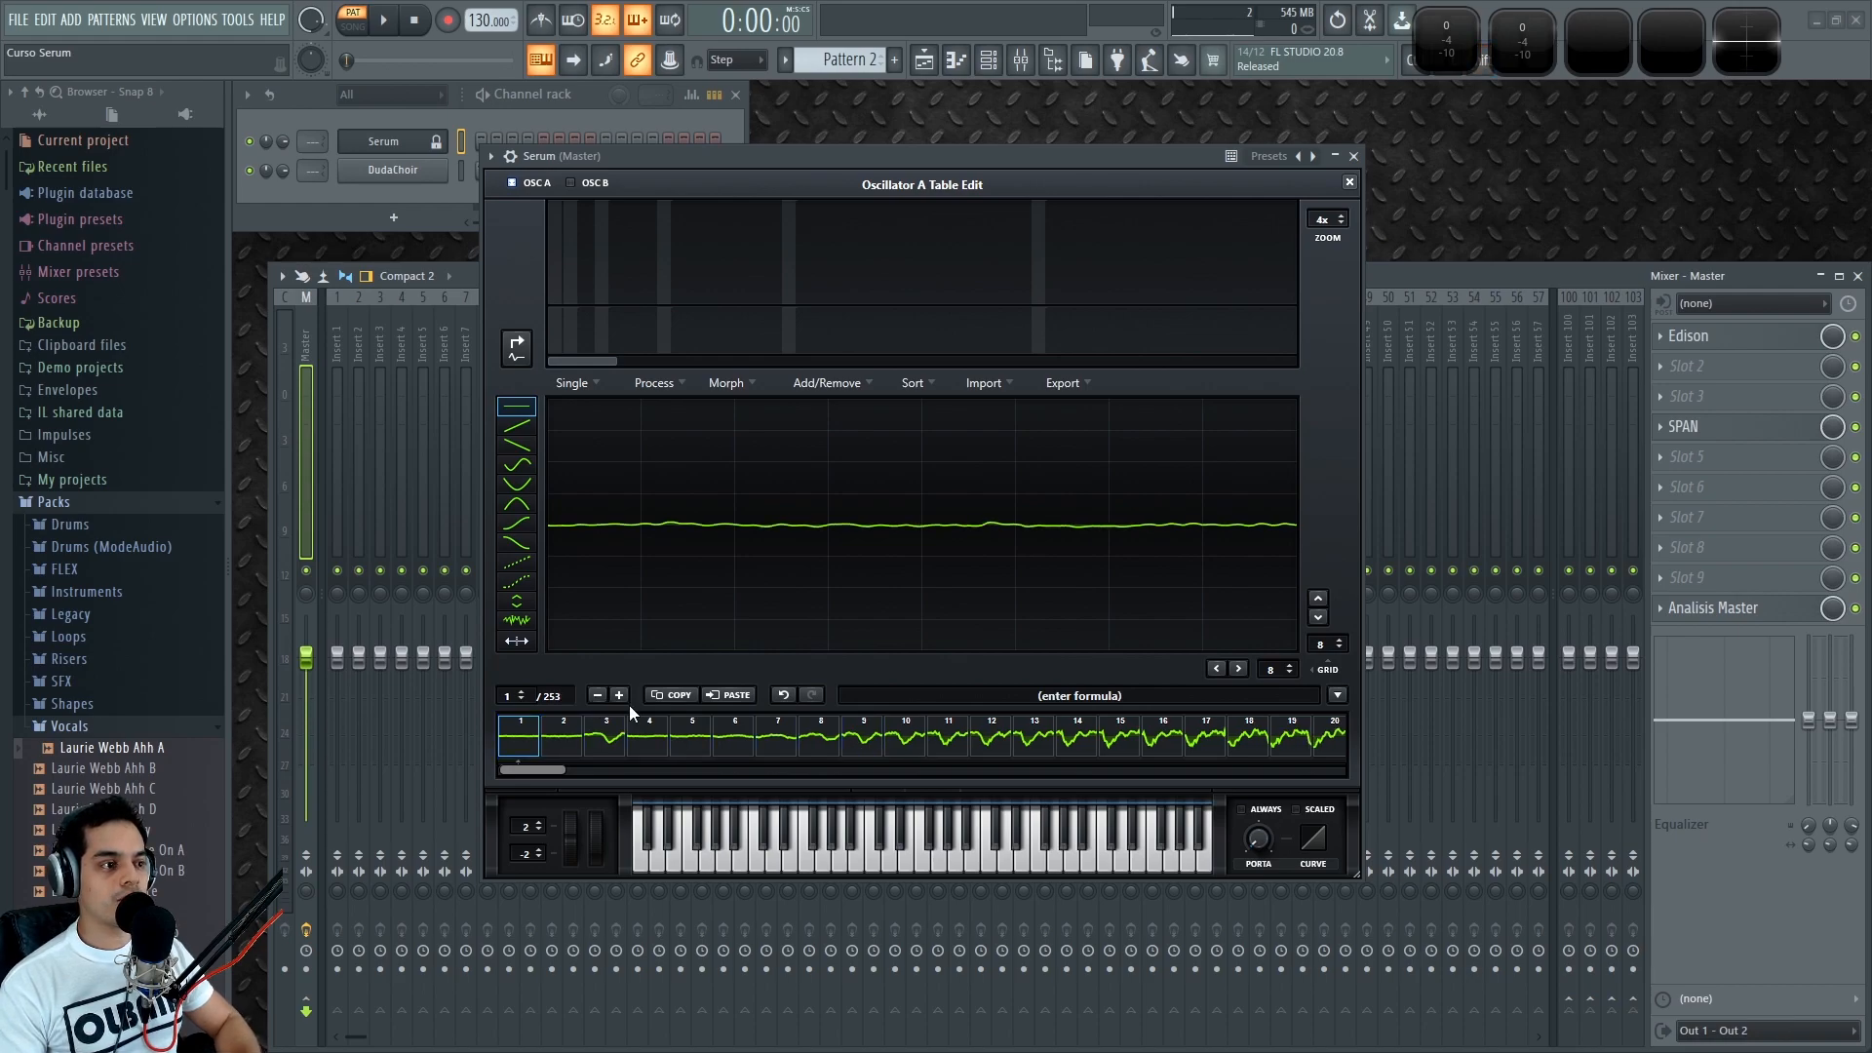
pyautogui.moveTo(794, 735); pyautogui.dragTo(933, 739)
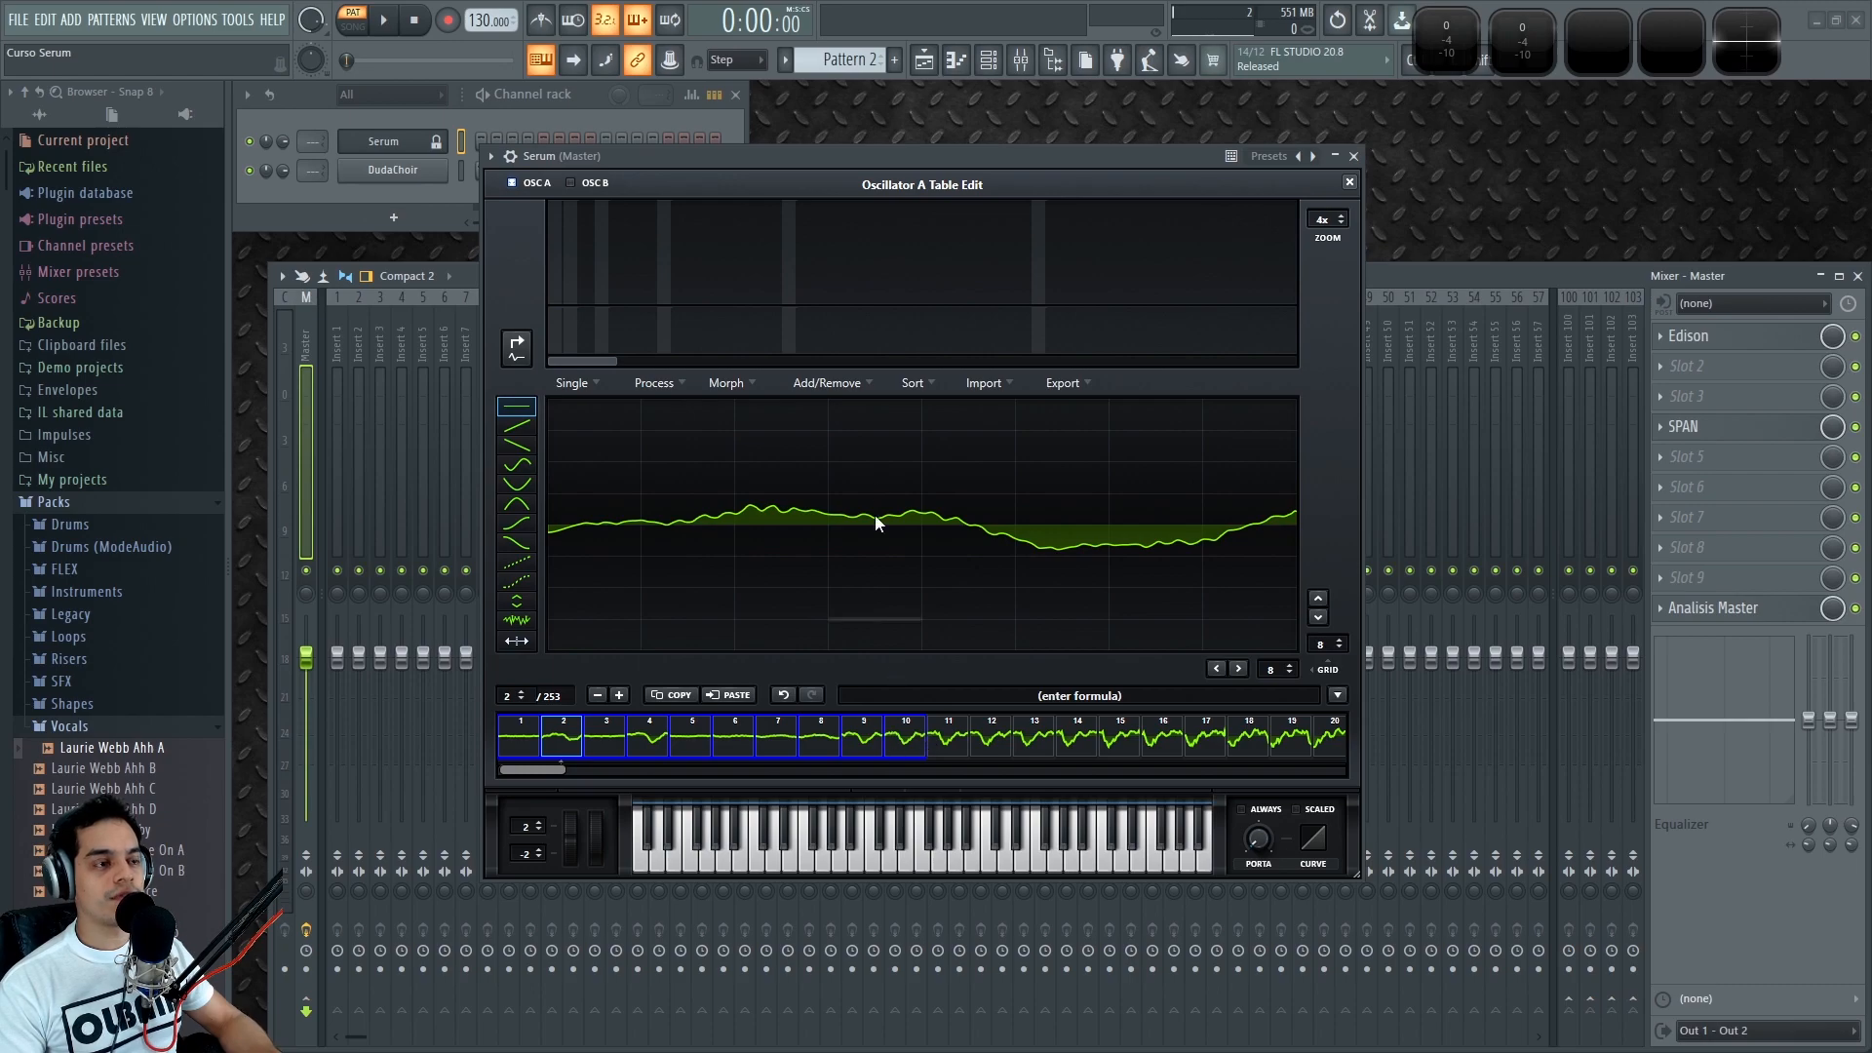
pyautogui.click(849, 383)
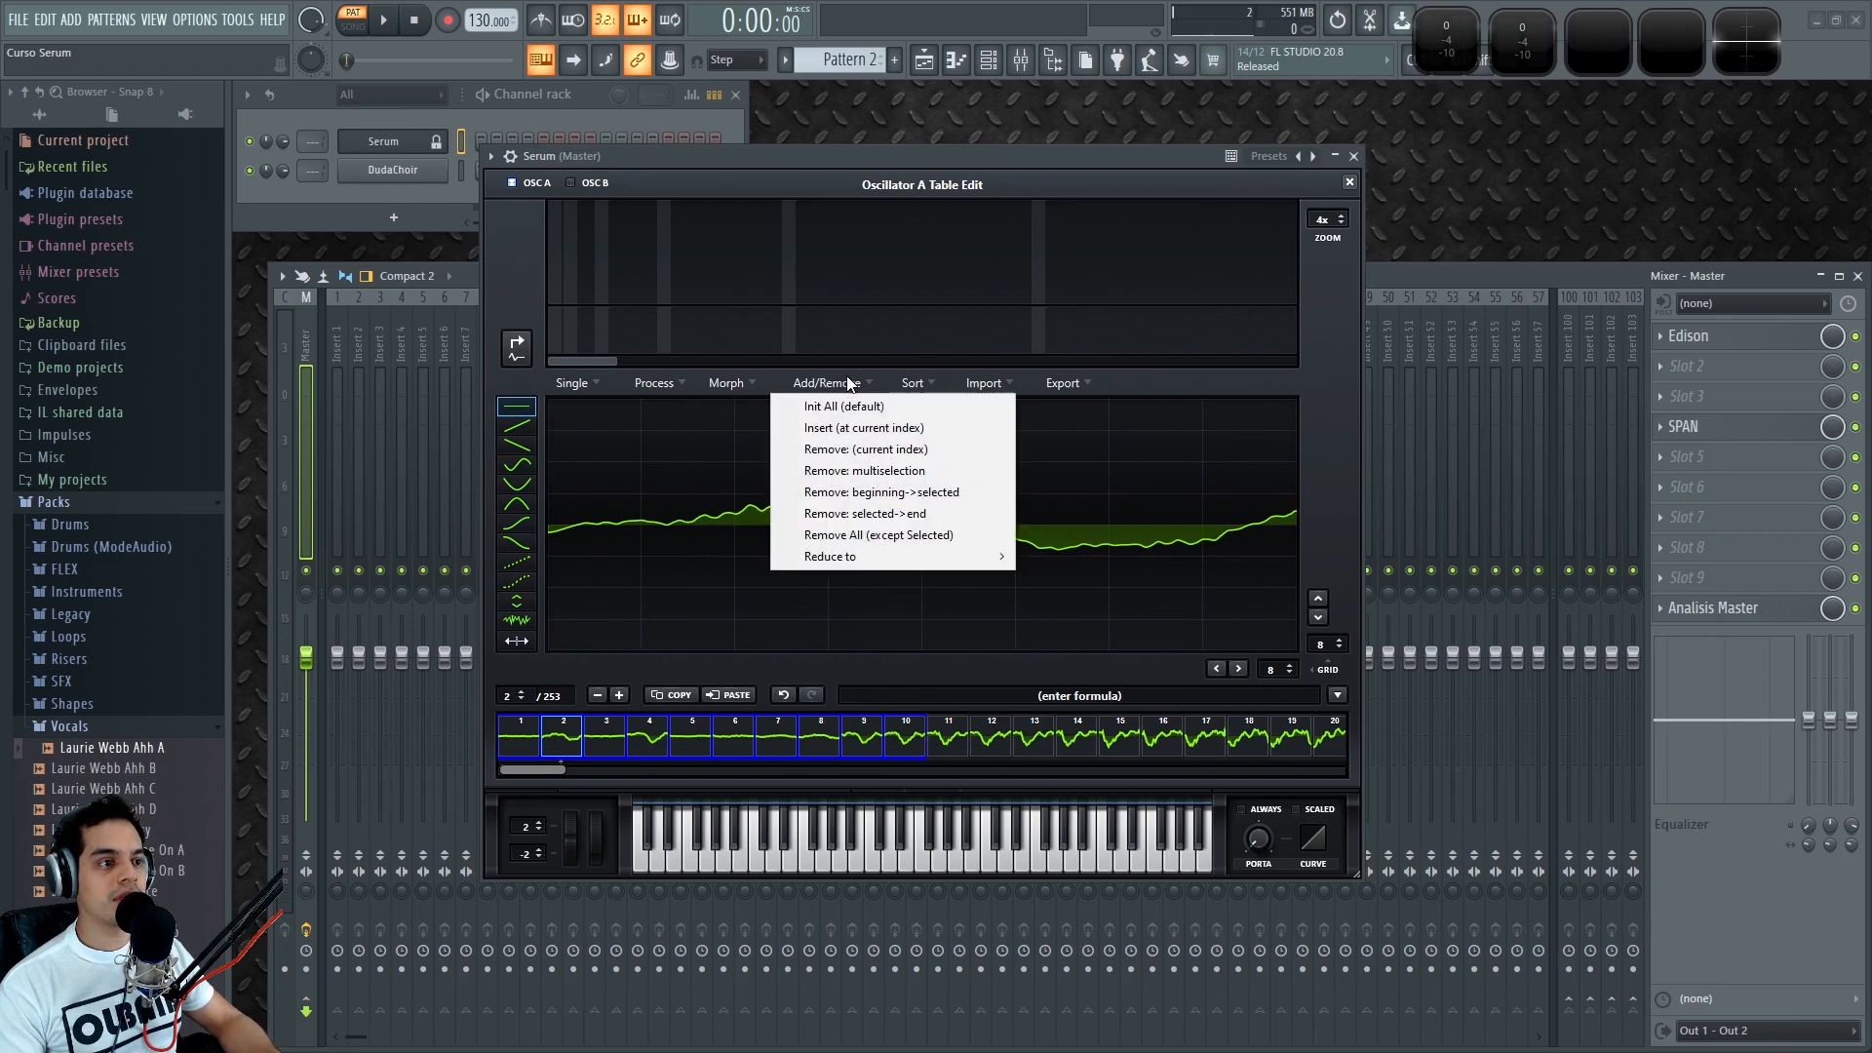
pyautogui.click(878, 472)
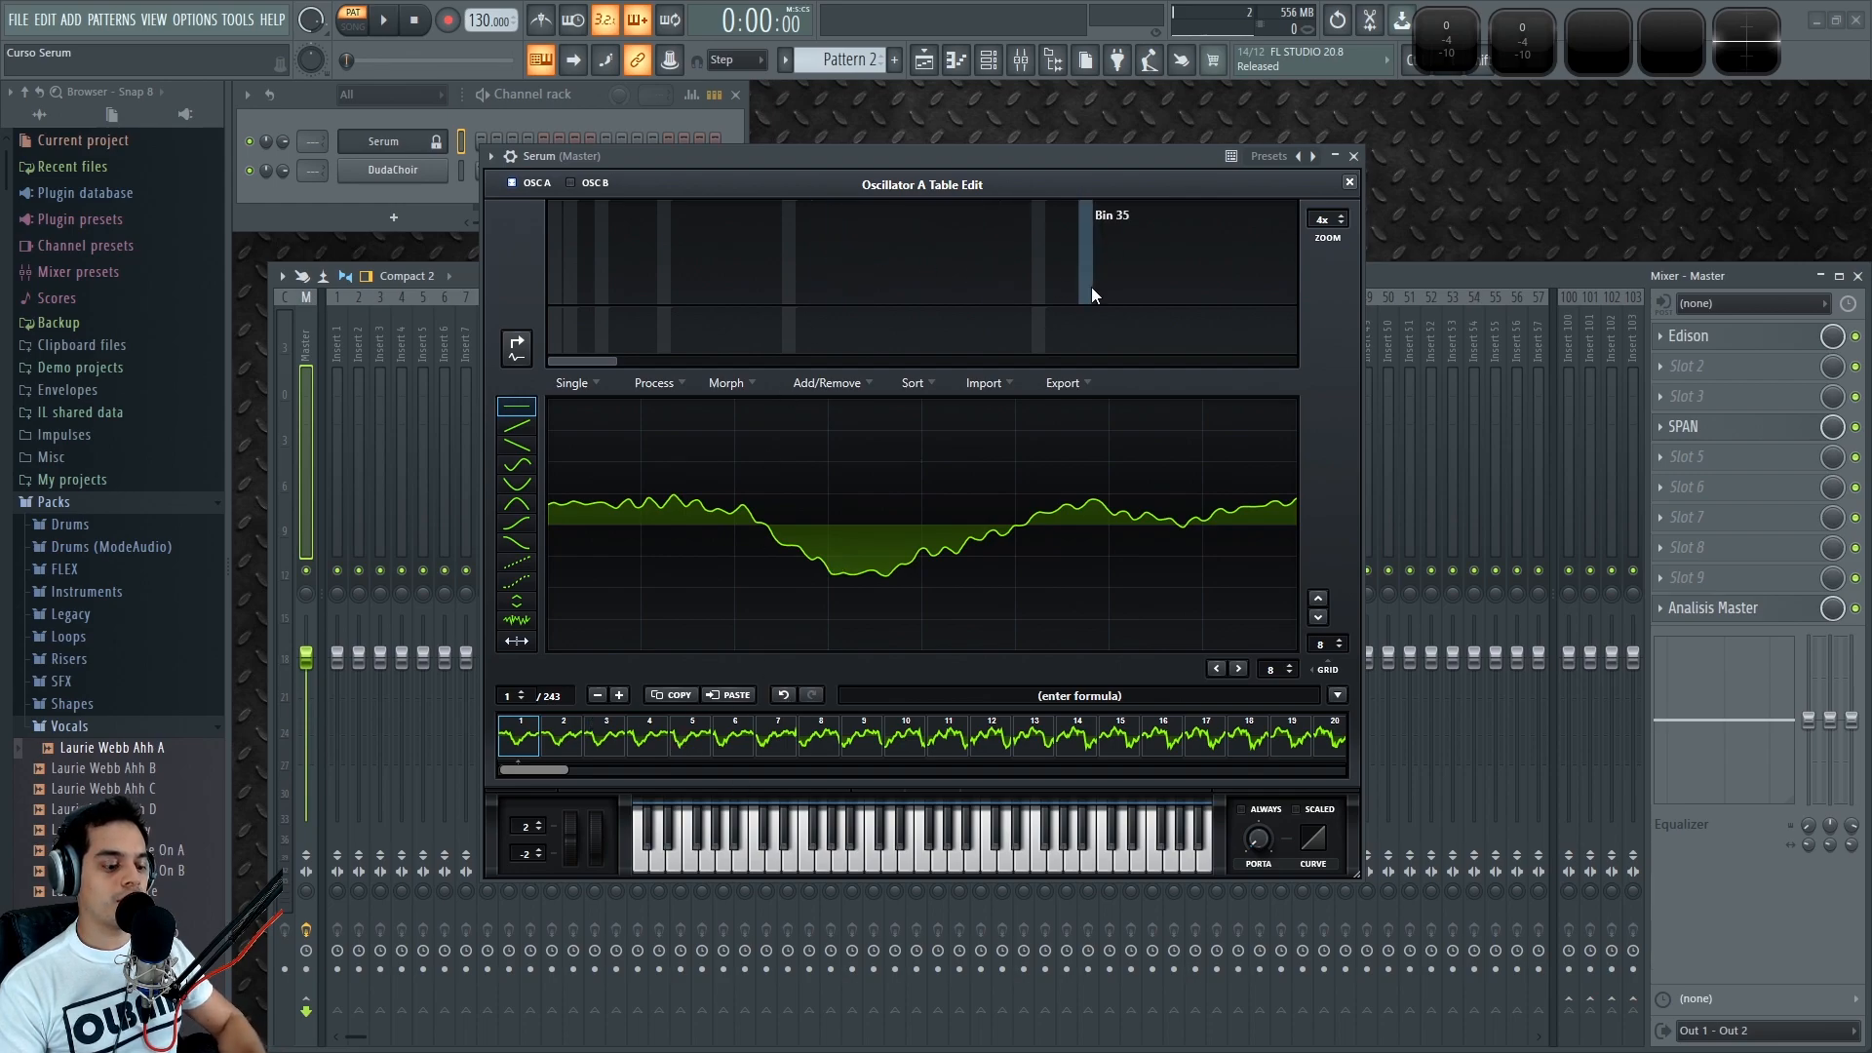
# Step: Play test notes with the trimmed wavetable, show the Wave Candy spectrum display, and audition the Laurie Webb Ahh A sample for comparison
pyautogui.press('z')
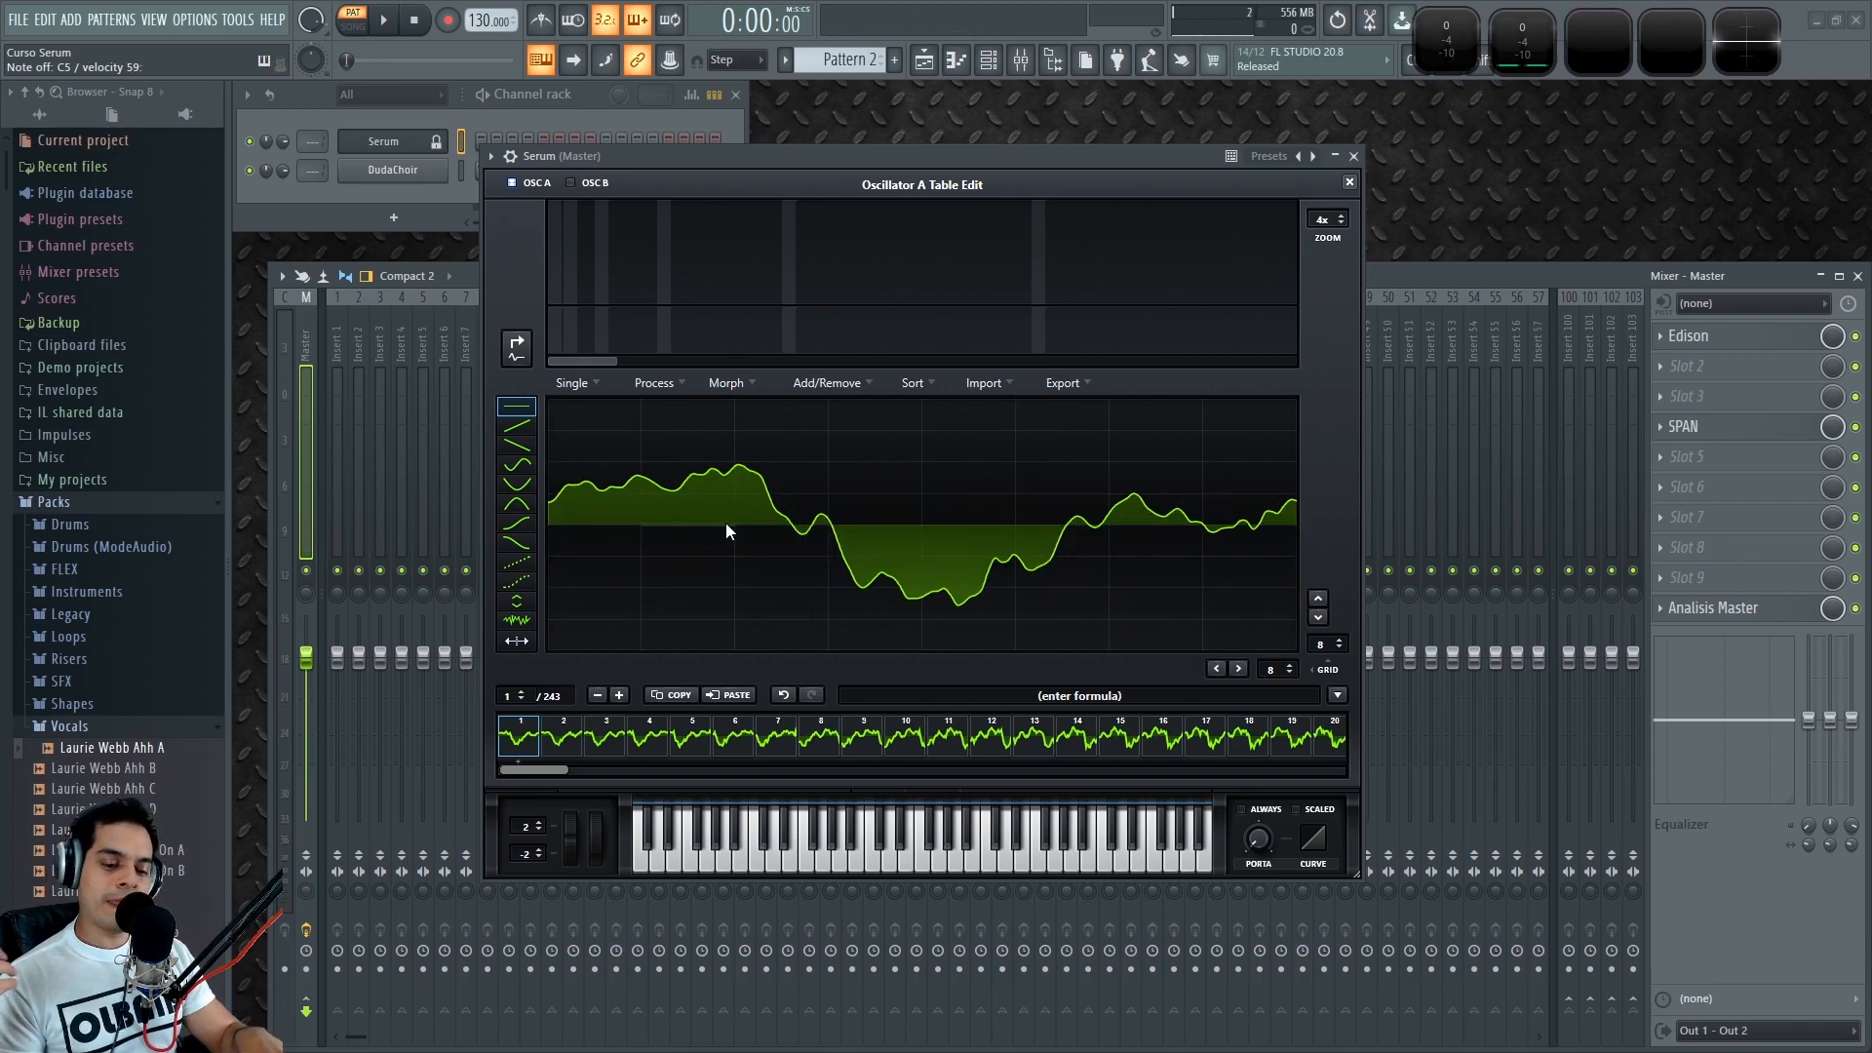
pyautogui.press('n')
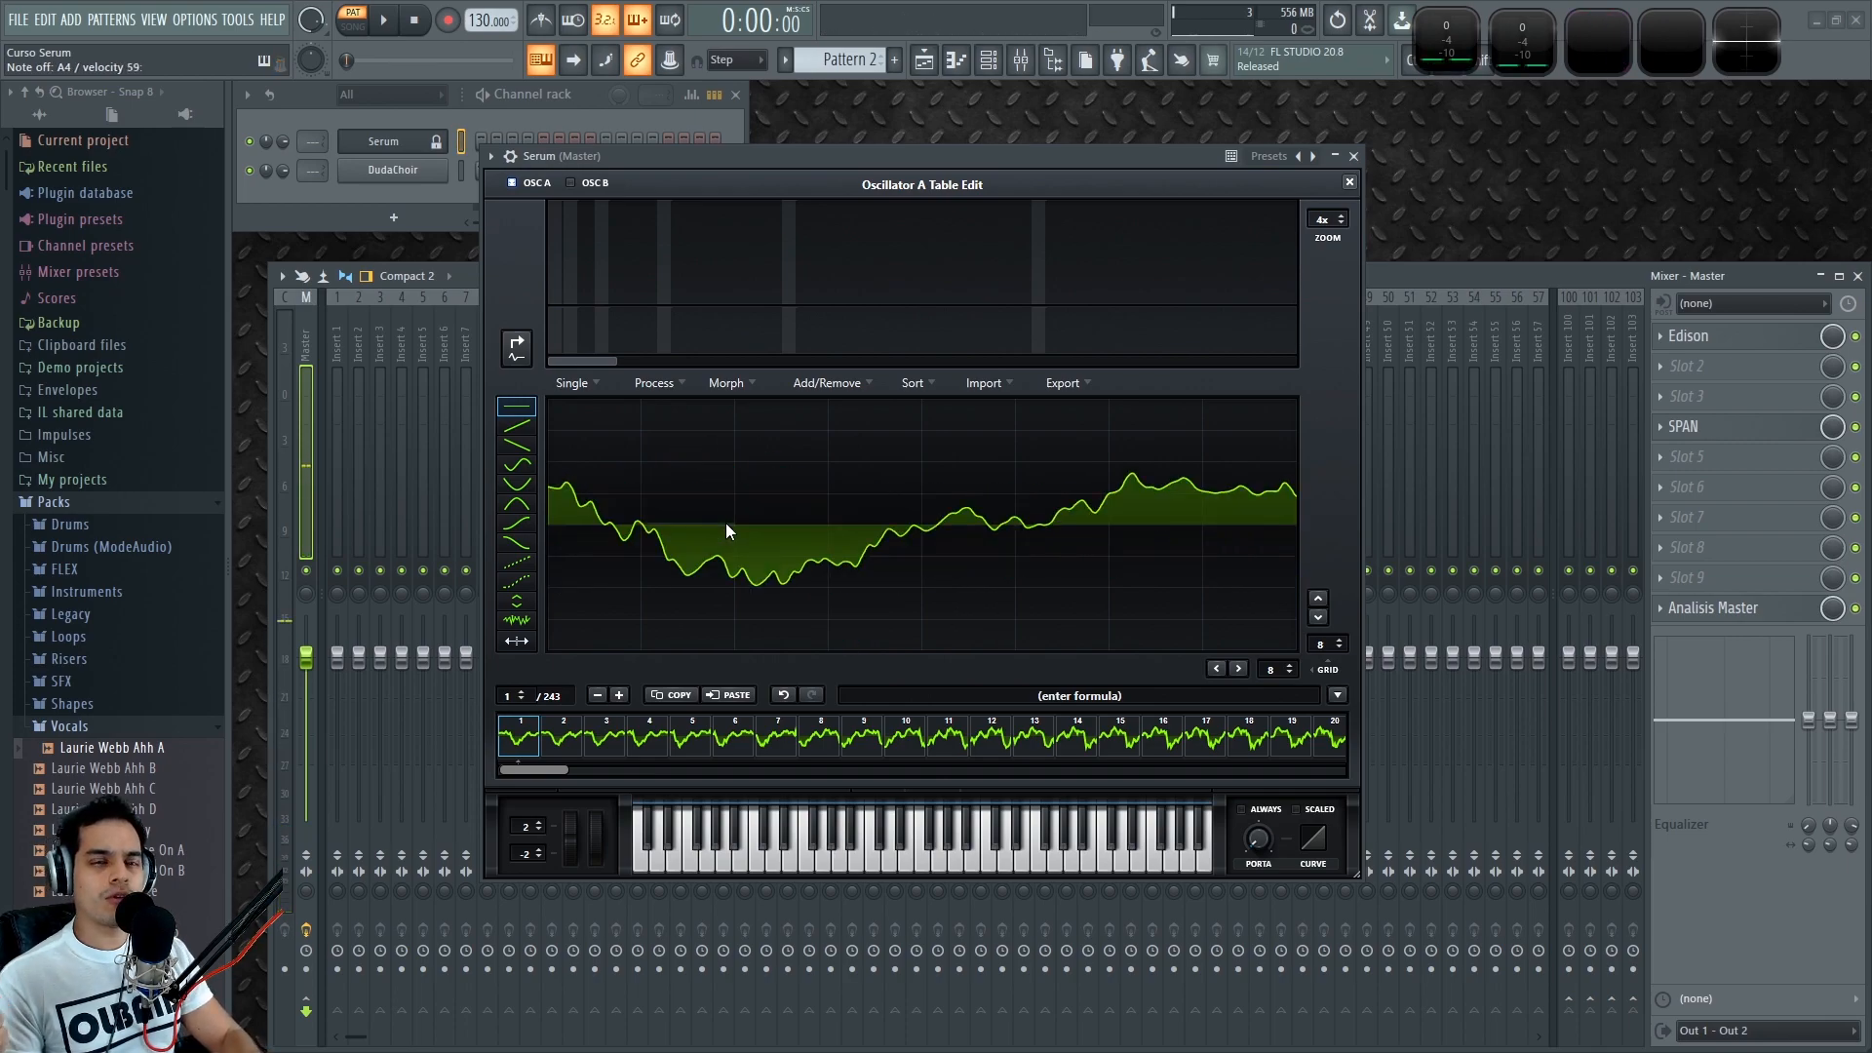
pyautogui.click(1583, 52)
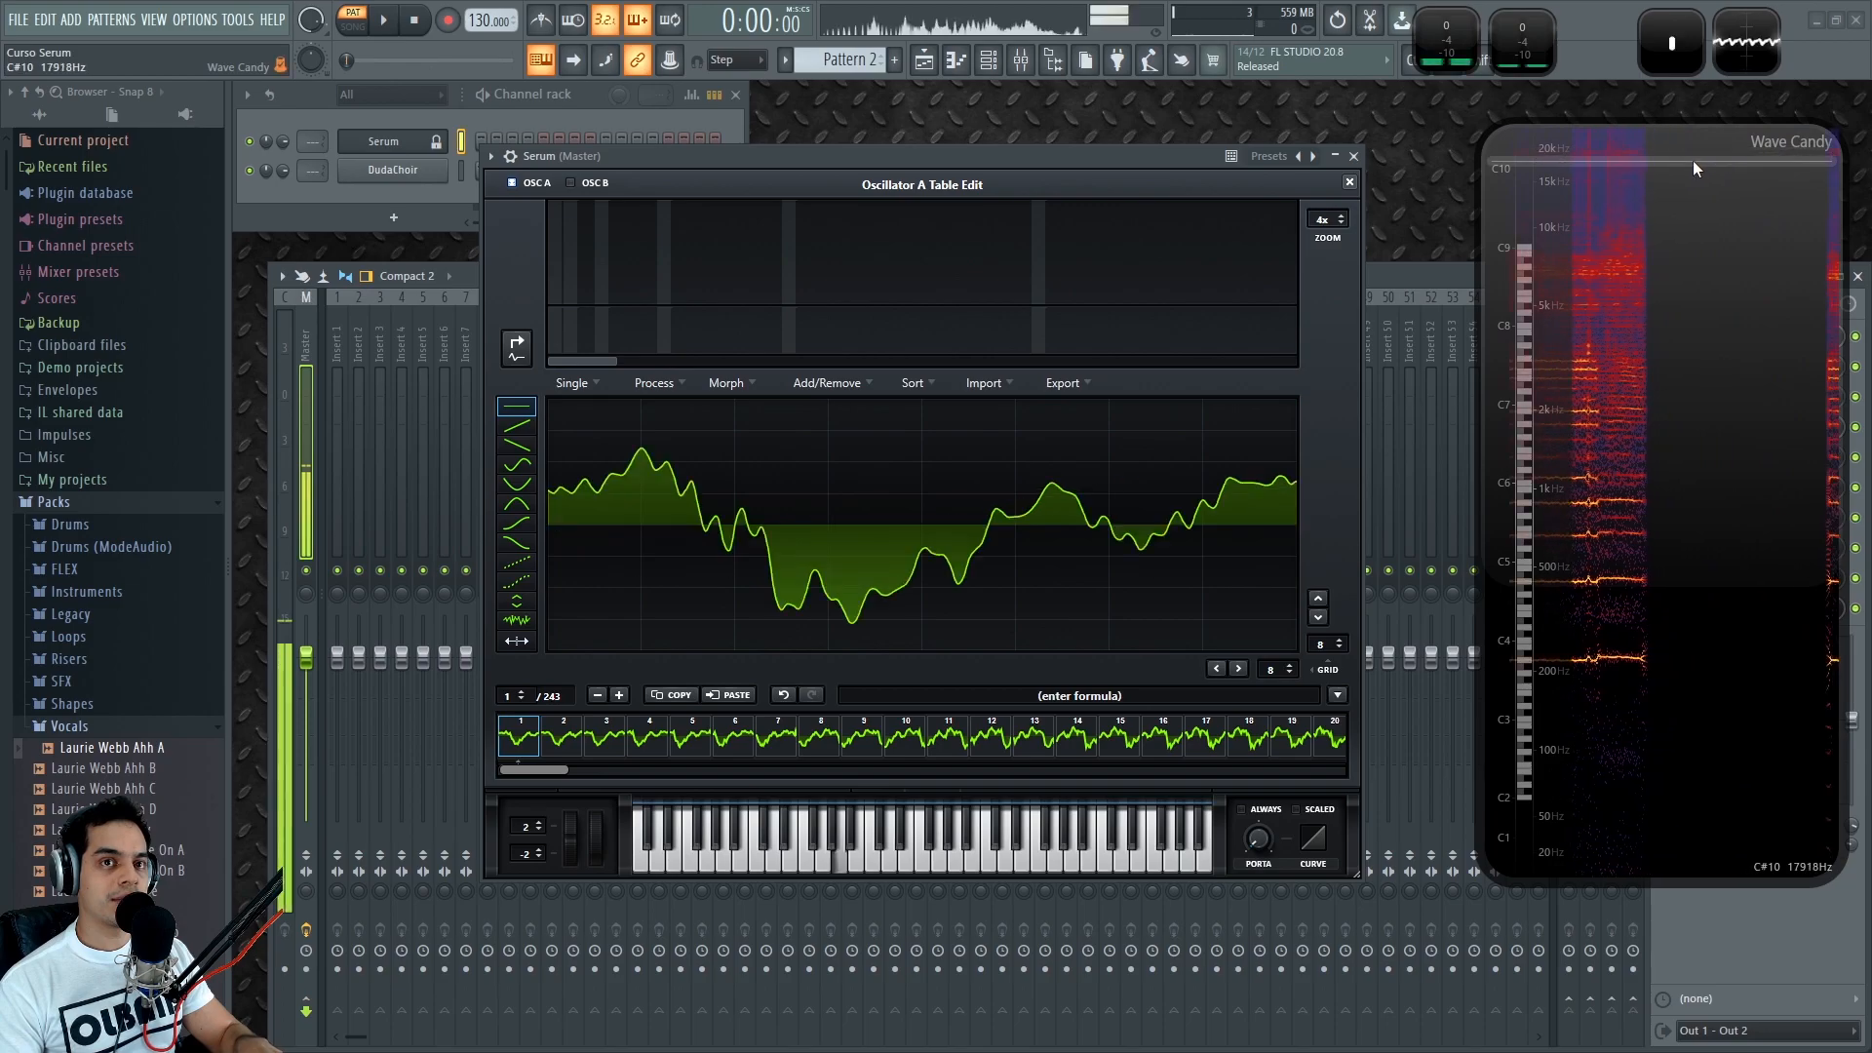
pyautogui.click(134, 751)
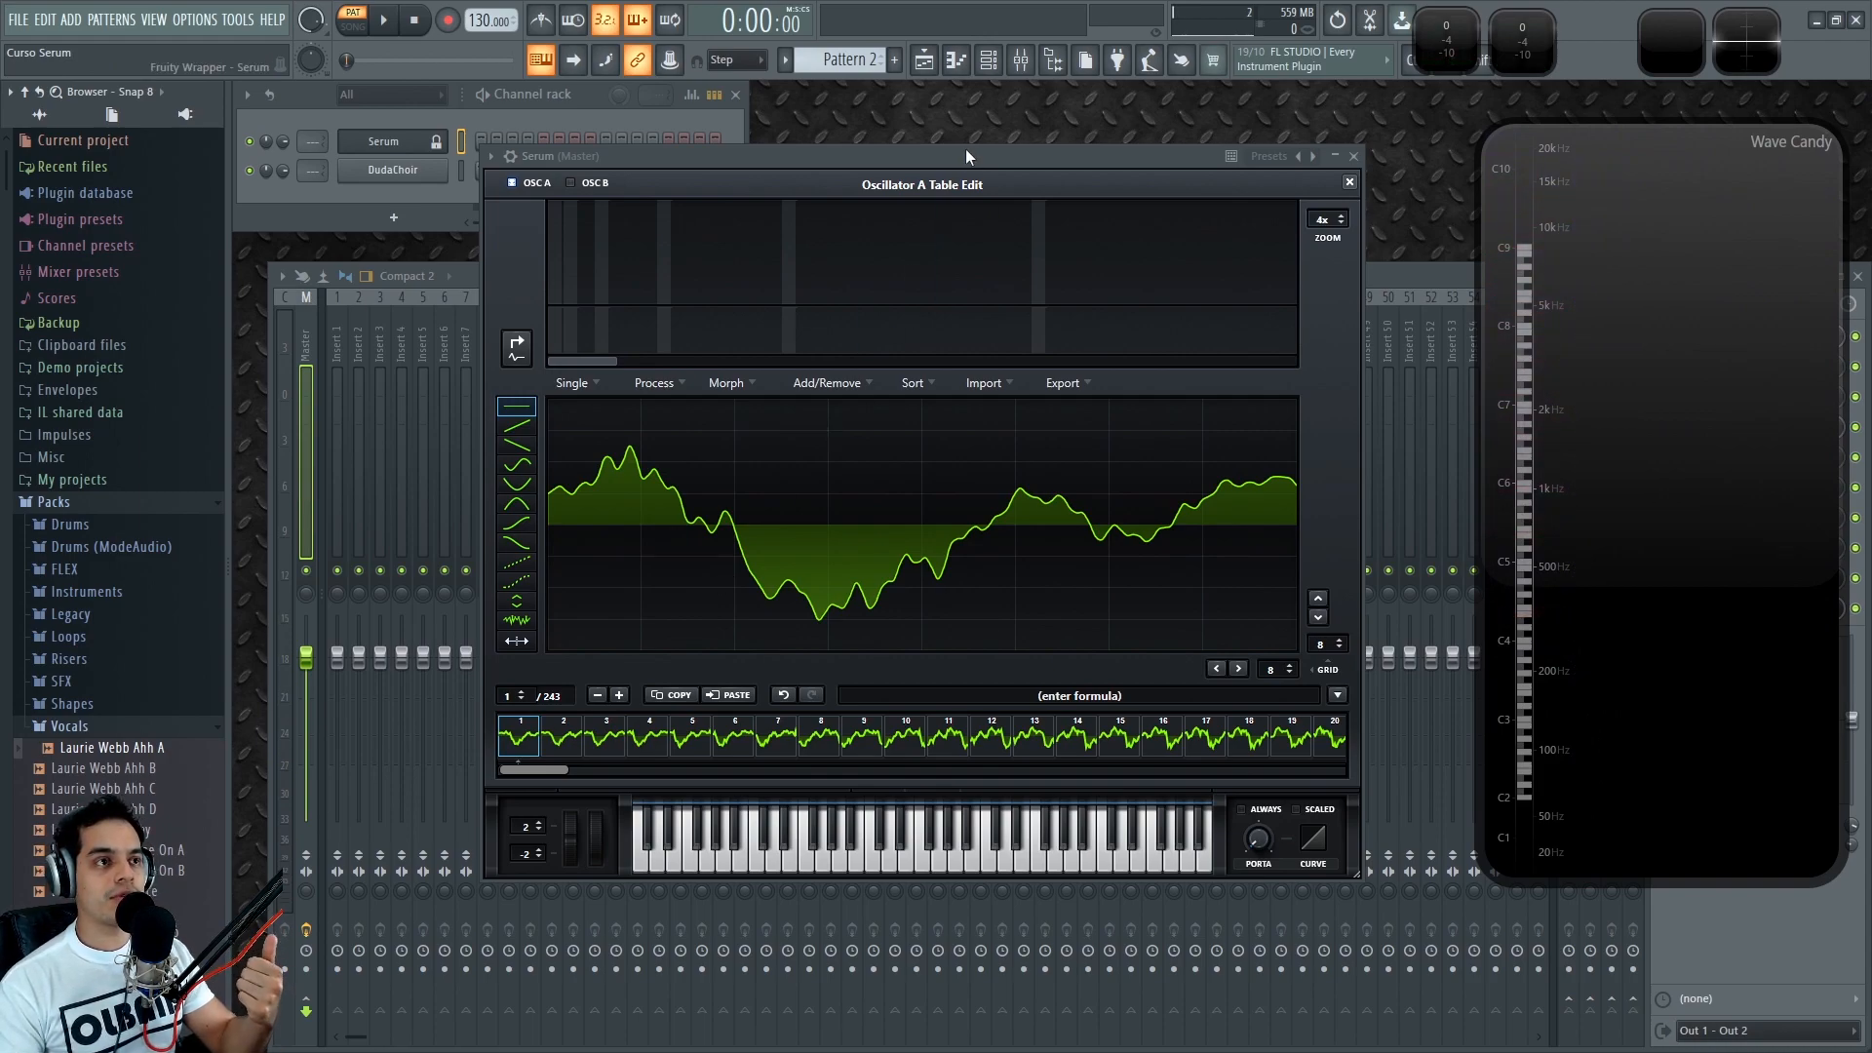
# Step: Process the wavetable with X-Fade Edges (16 samples), and apply Fade Edges (grid size) as well
pyautogui.moveTo(1008, 168); pyautogui.dragTo(983, 166)
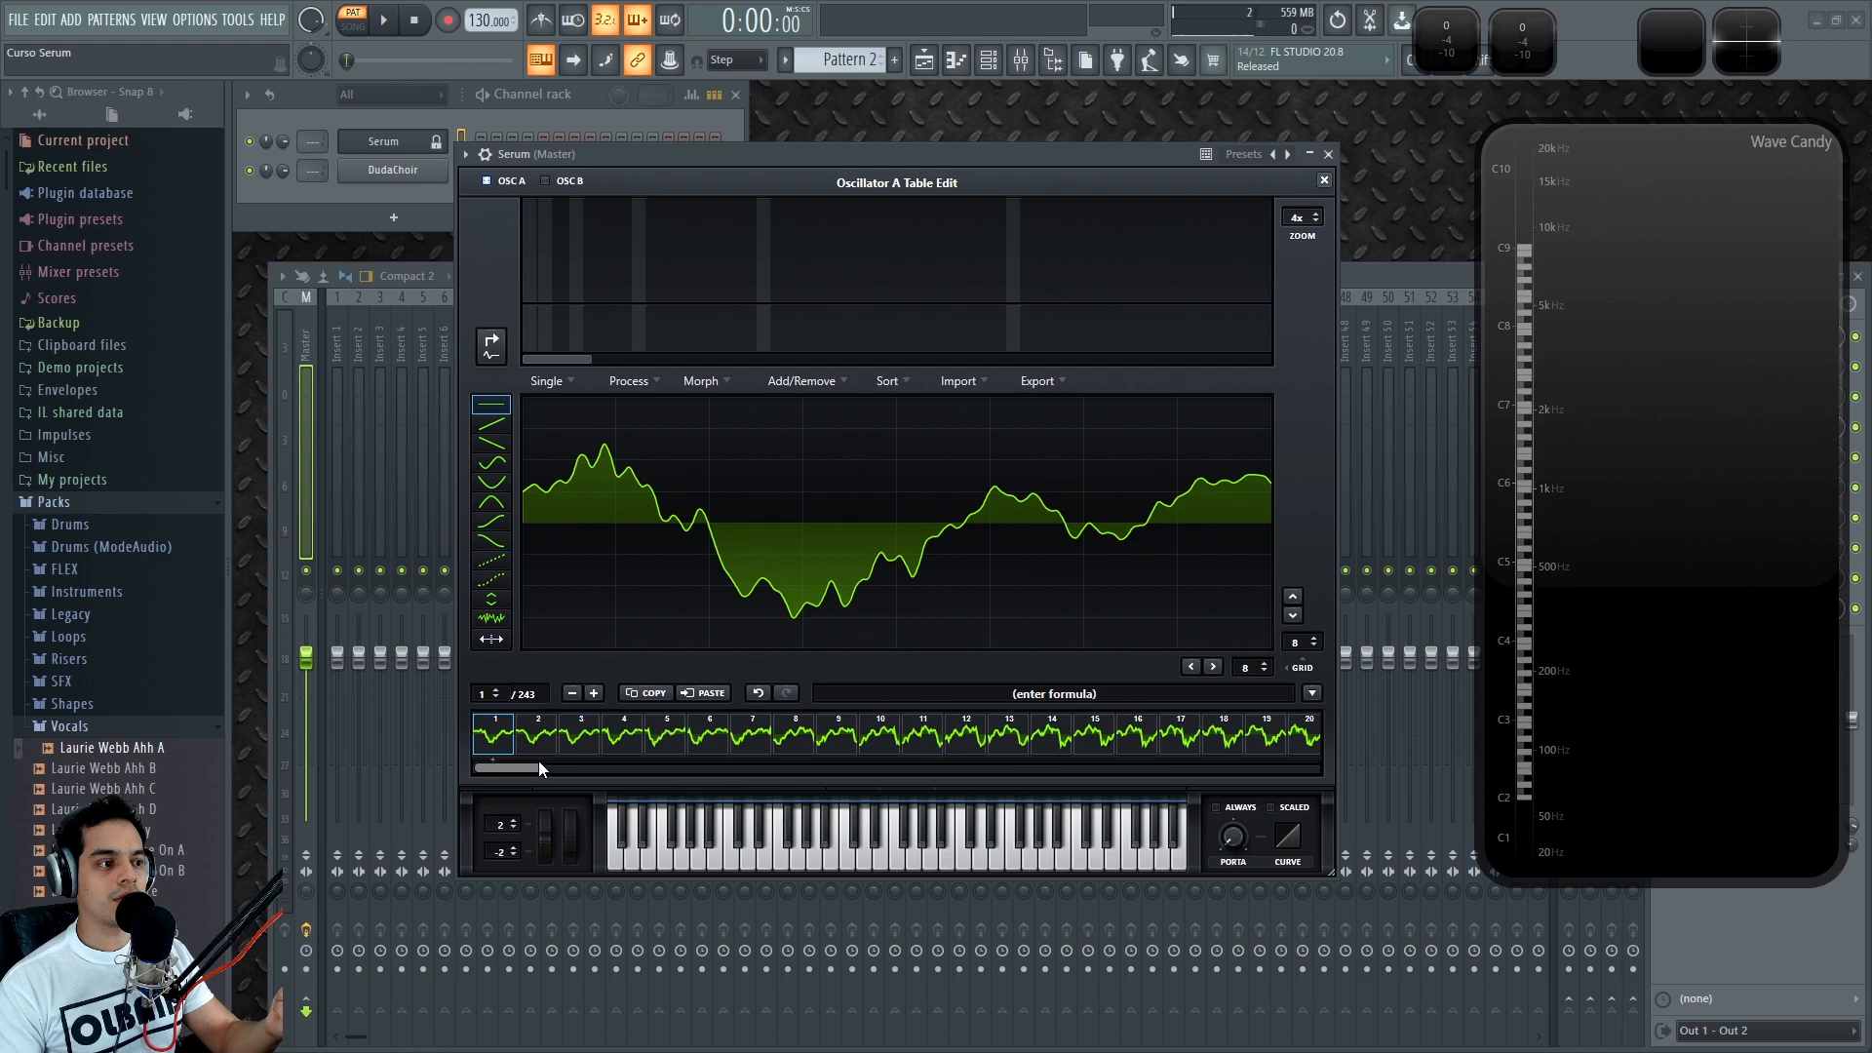
pyautogui.moveTo(536, 766); pyautogui.dragTo(472, 785)
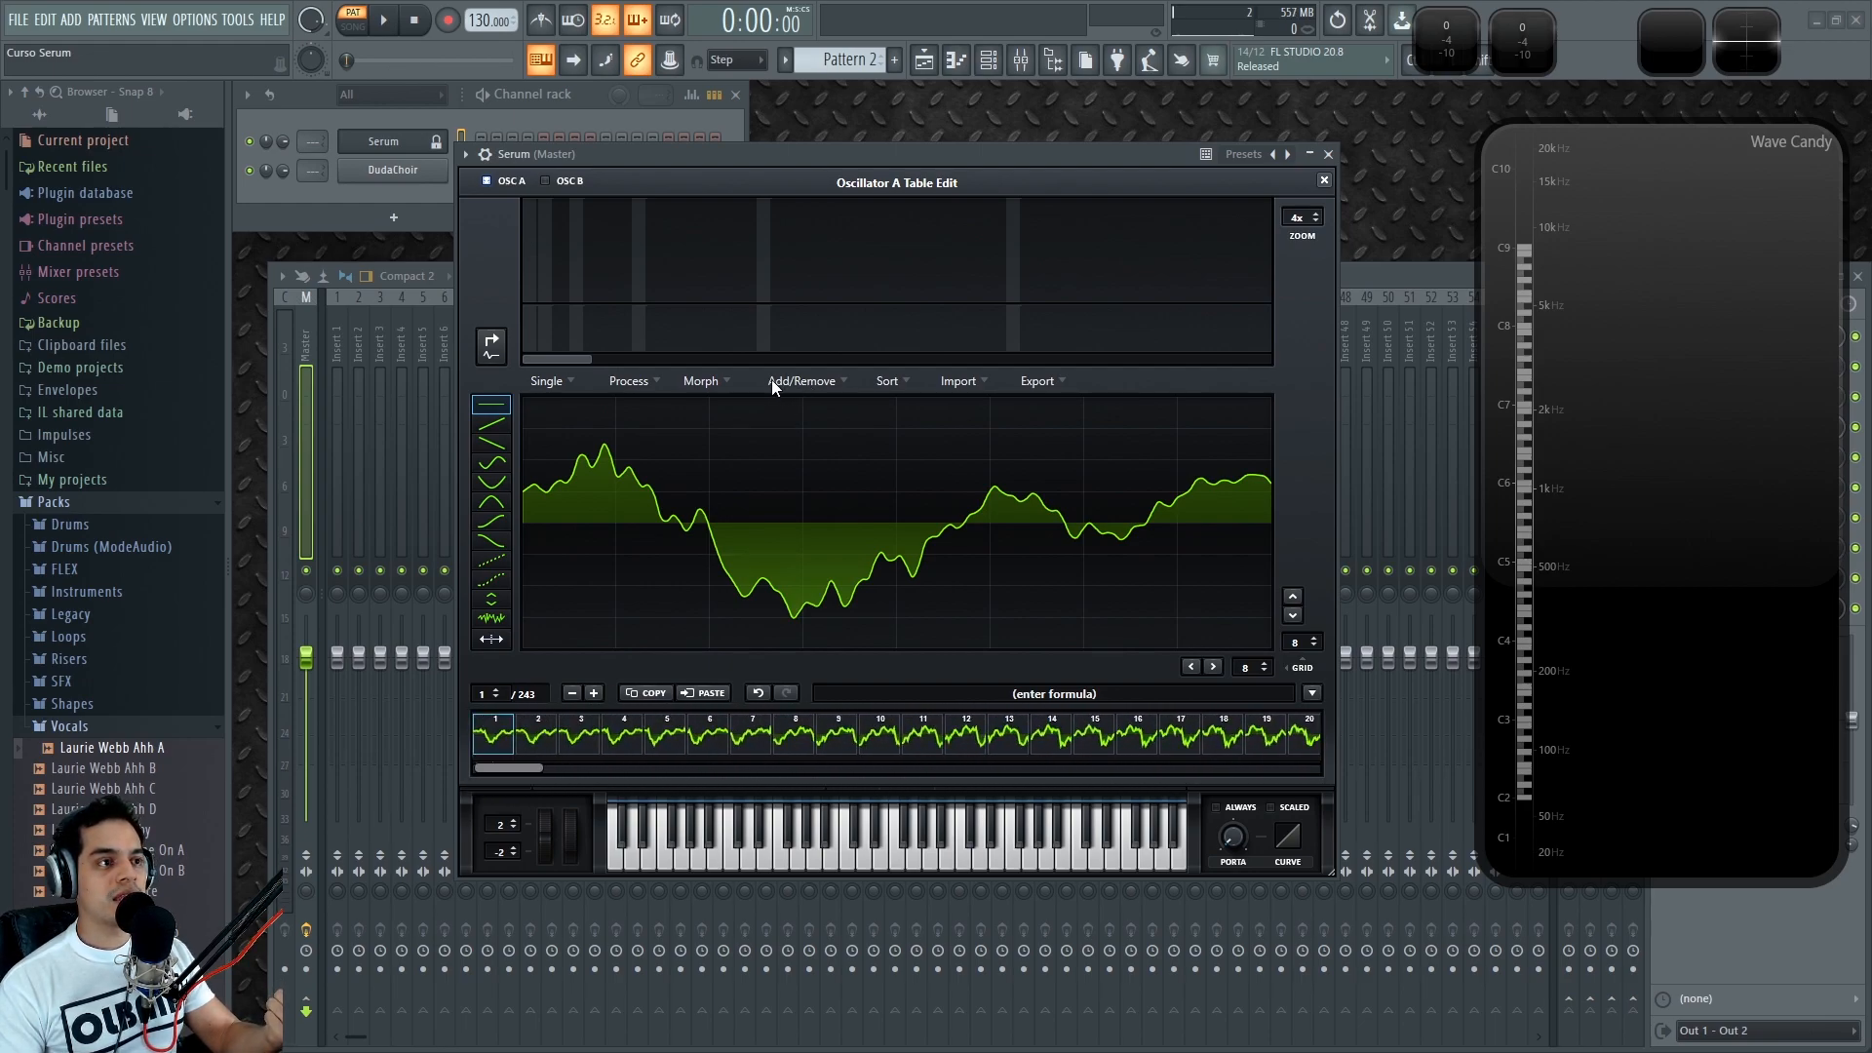
pyautogui.click(634, 380)
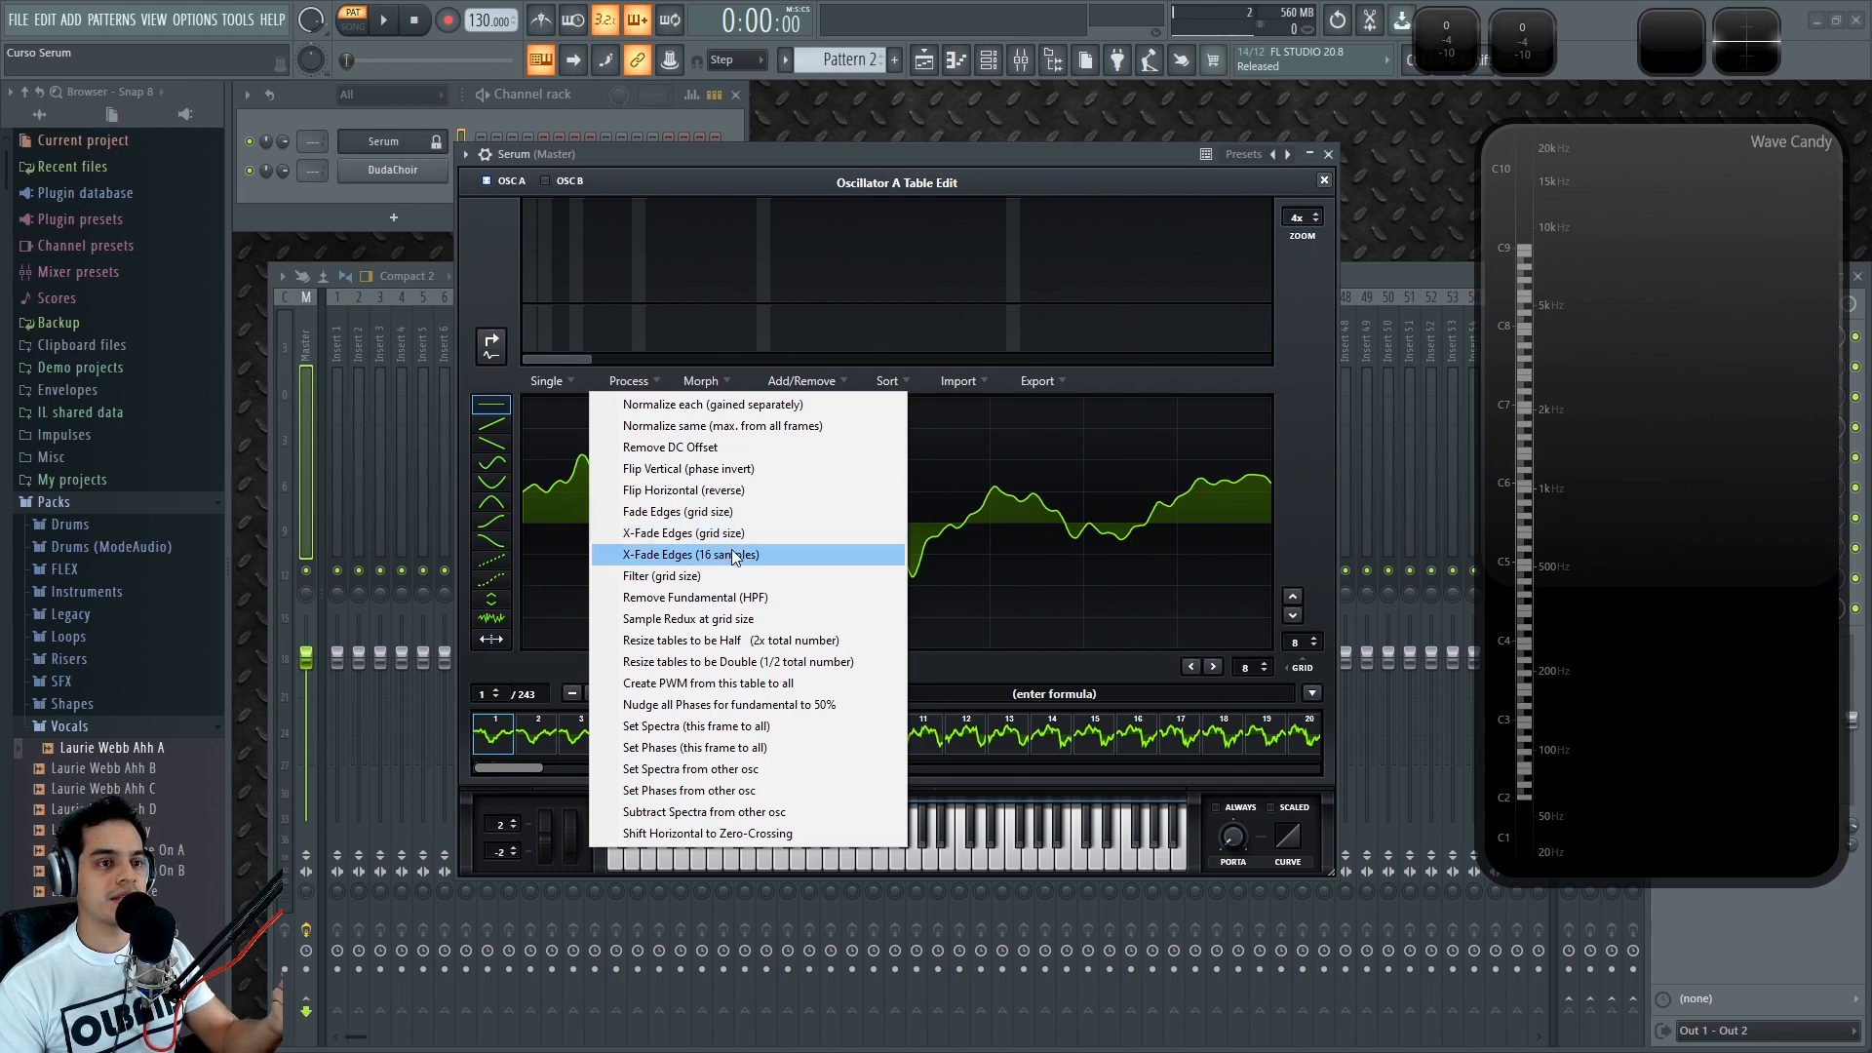
pyautogui.click(734, 554)
pyautogui.click(636, 380)
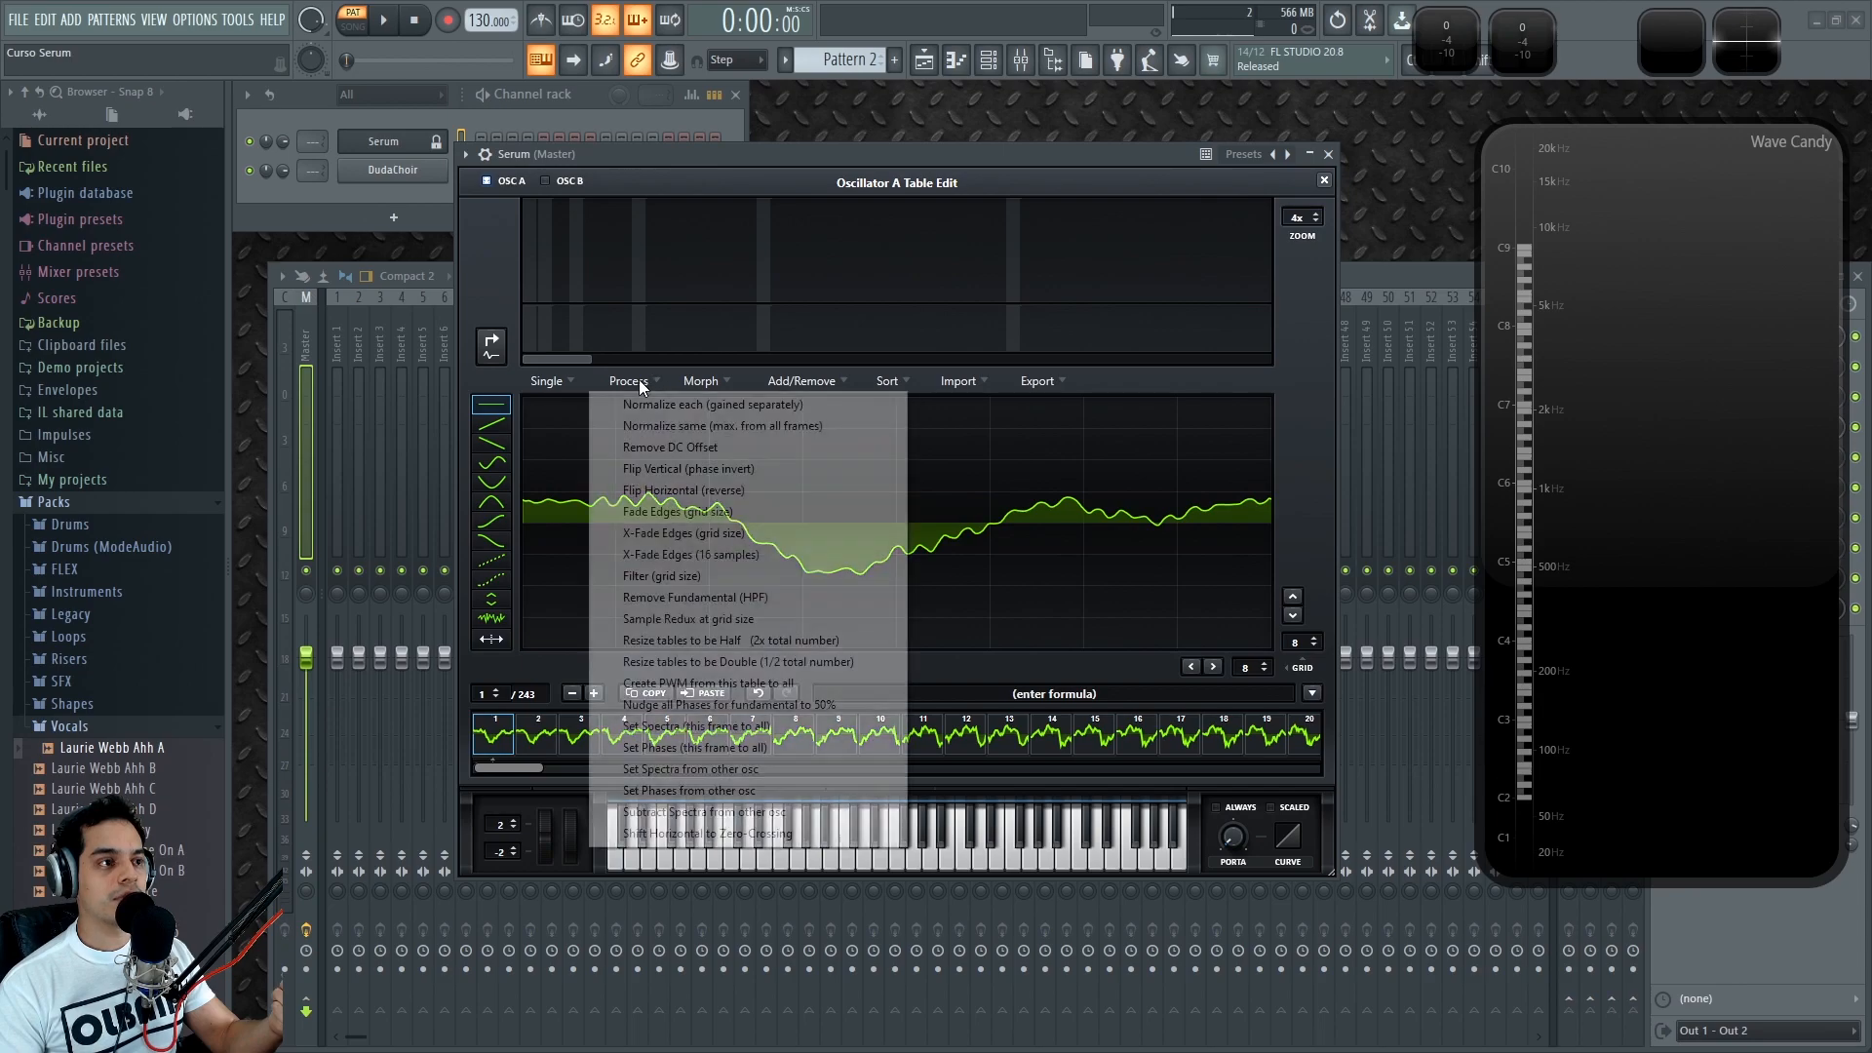
pyautogui.click(724, 514)
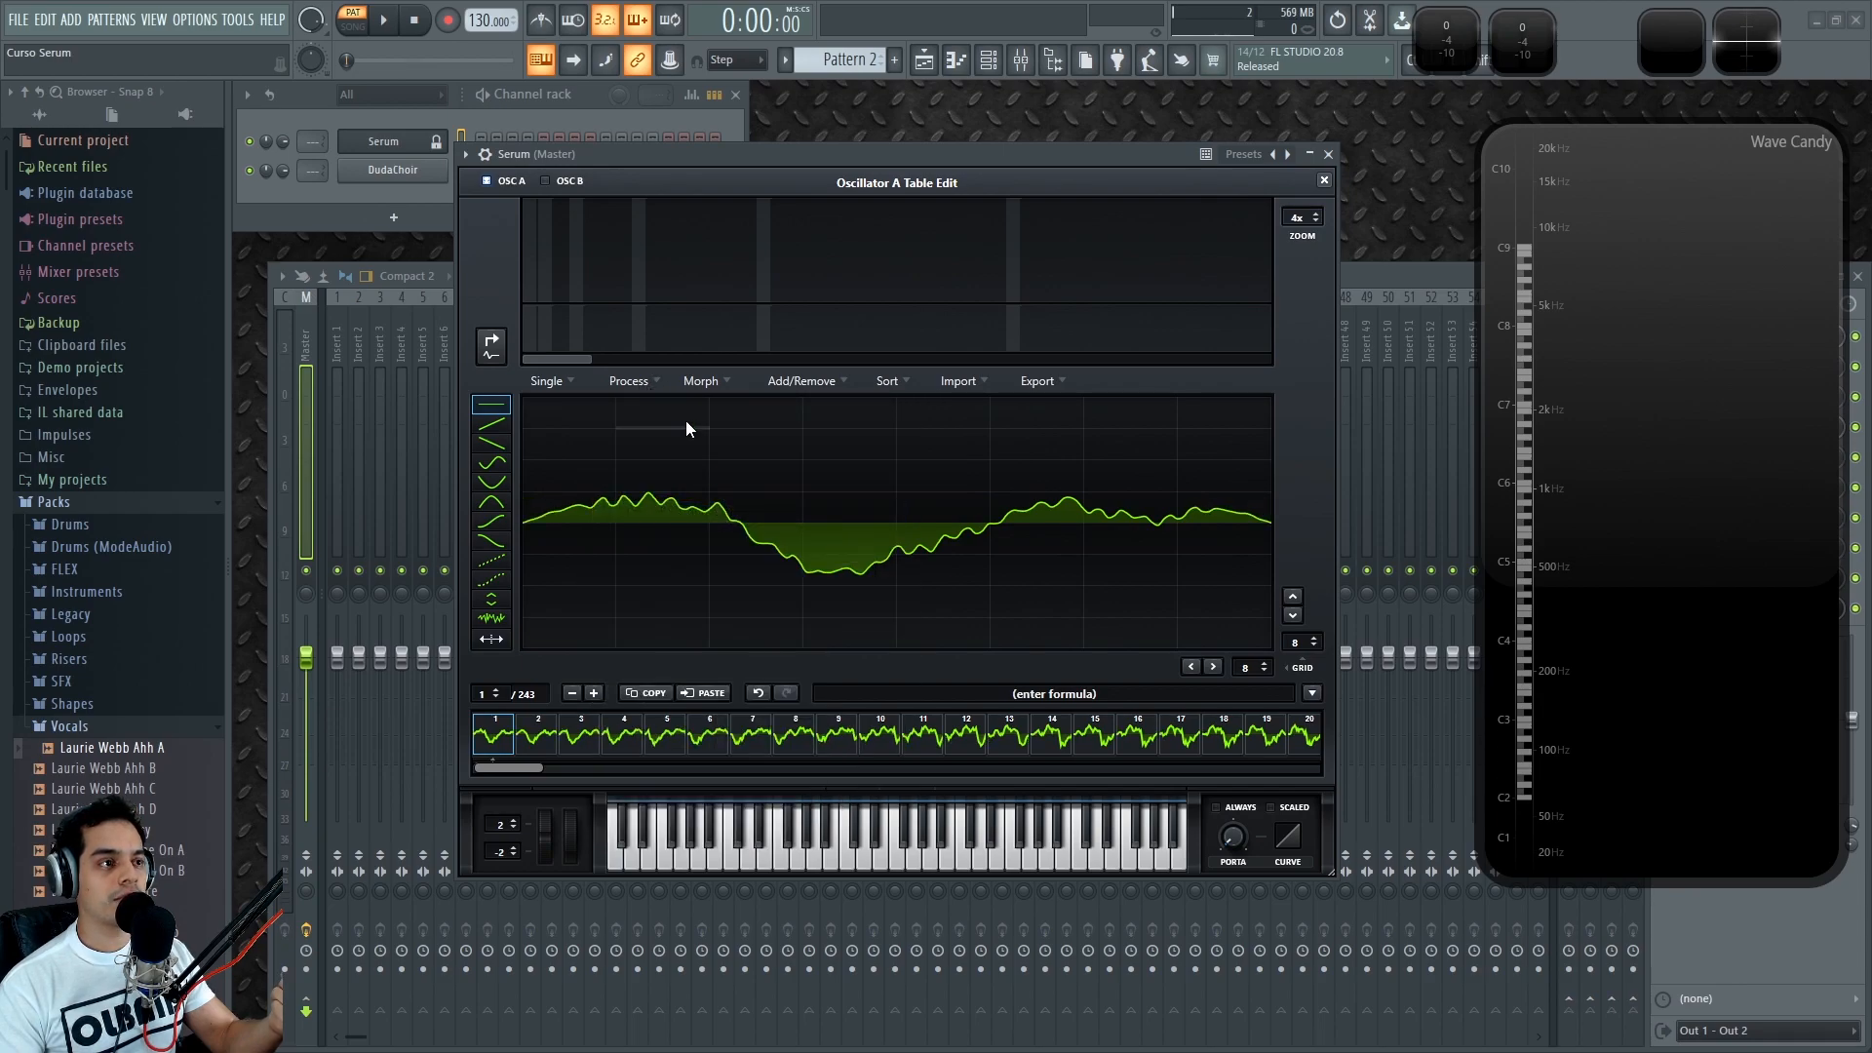
# Step: Examine the processed waveforms of several frames between 185 and 200, and return to the start of the table
pyautogui.moveTo(526, 766); pyautogui.dragTo(1146, 765)
pyautogui.click(1114, 744)
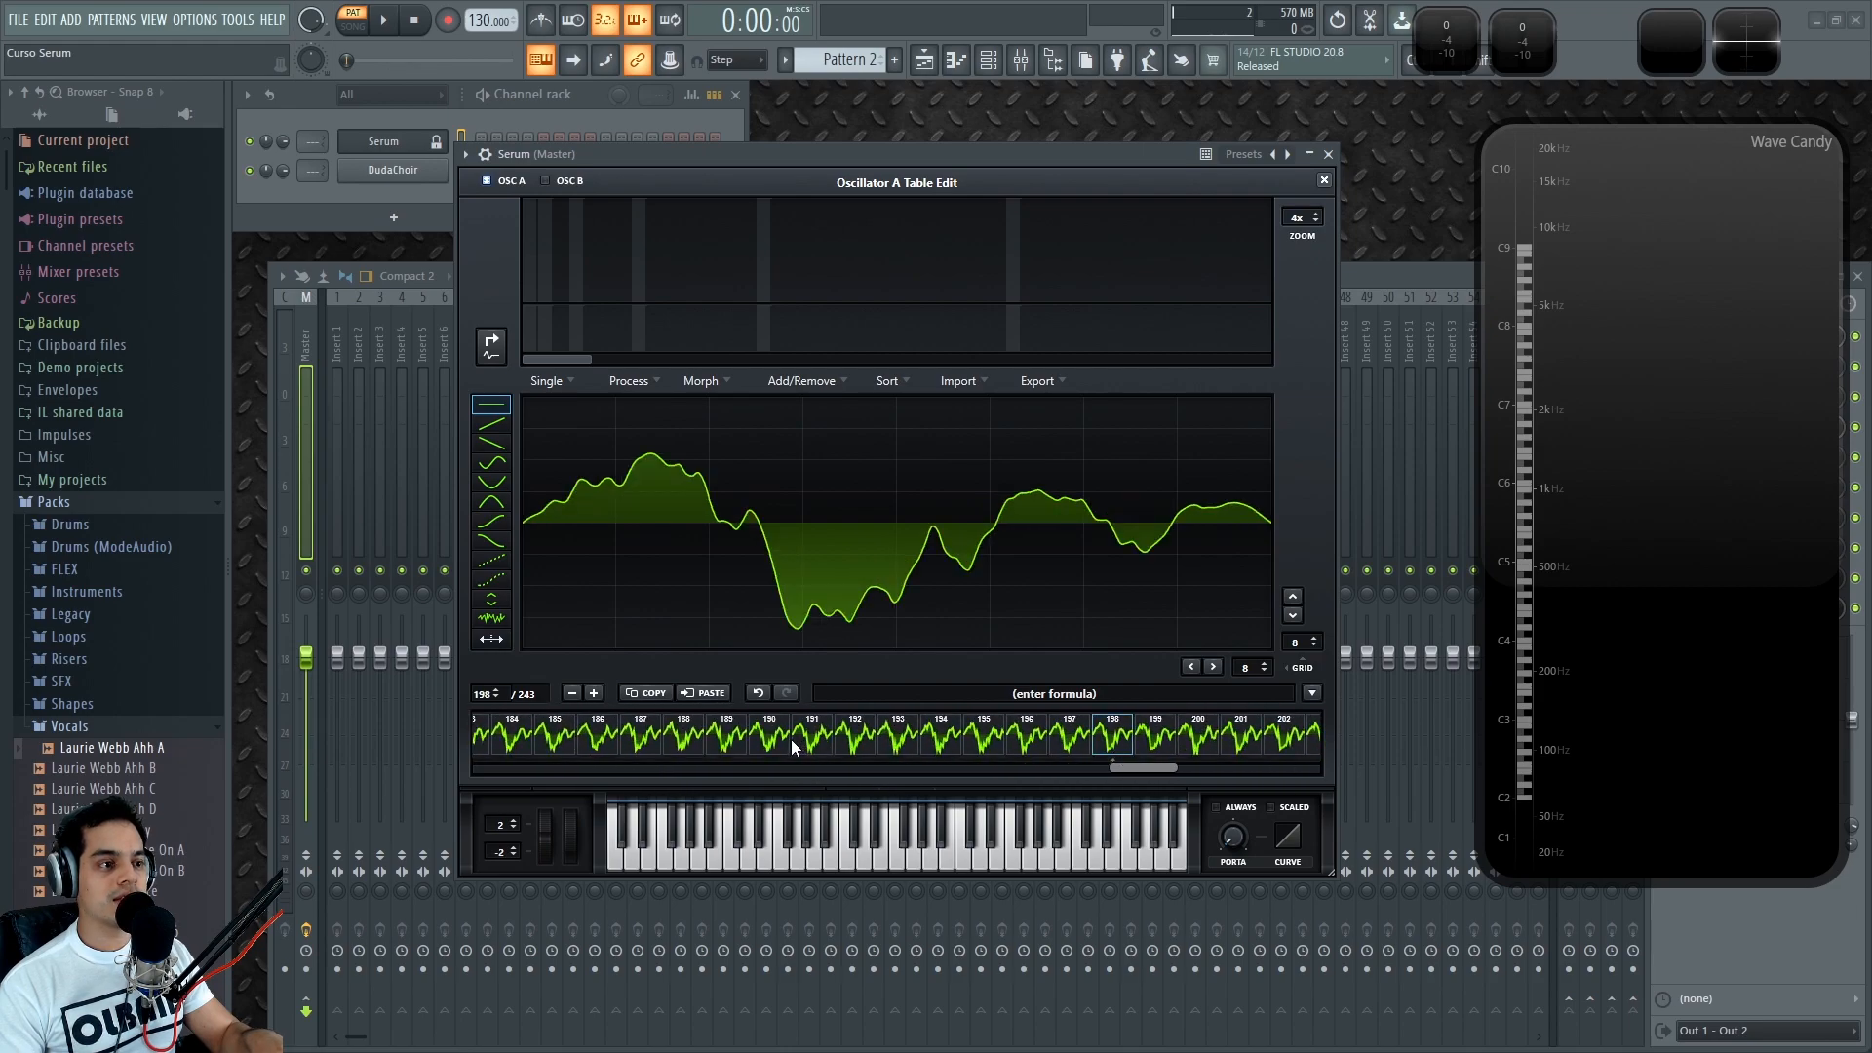
pyautogui.click(759, 738)
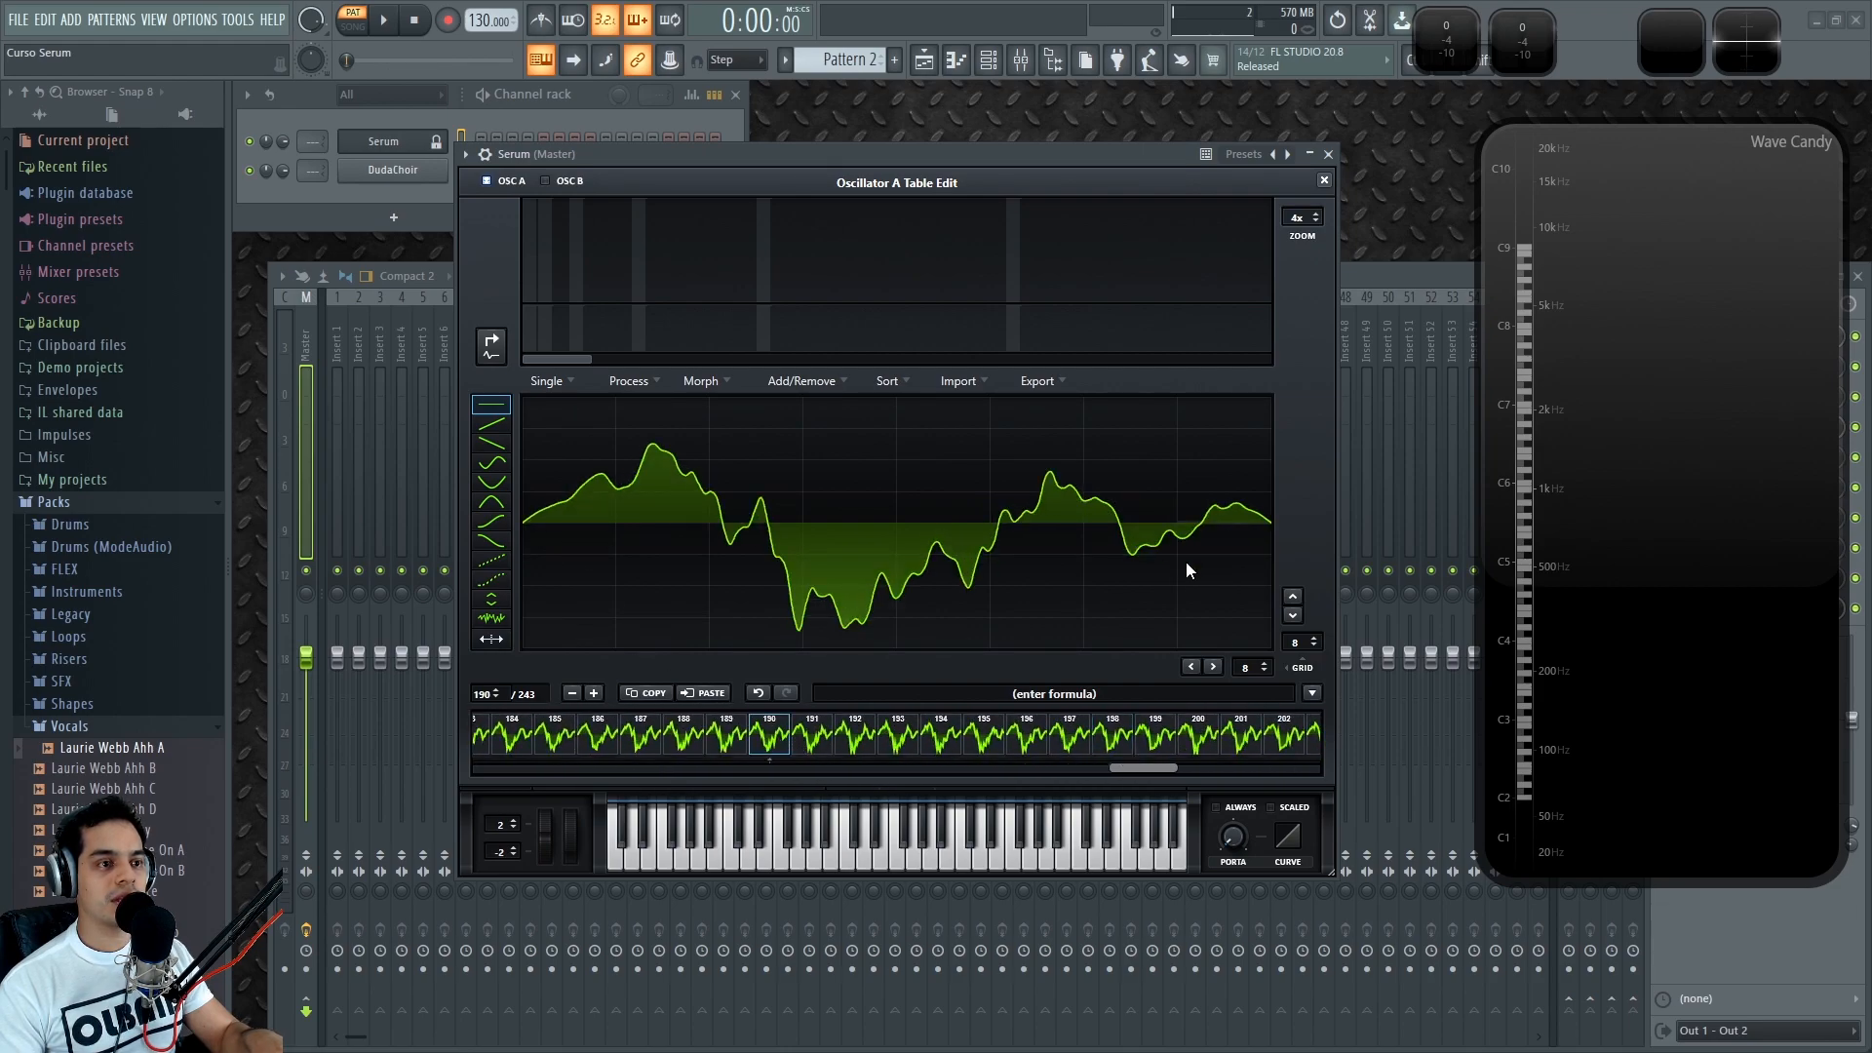
pyautogui.click(554, 738)
pyautogui.click(1197, 731)
pyautogui.moveTo(1133, 771)
pyautogui.mouseDown()
pyautogui.moveTo(1174, 770)
pyautogui.moveTo(1110, 769)
pyautogui.mouseUp()
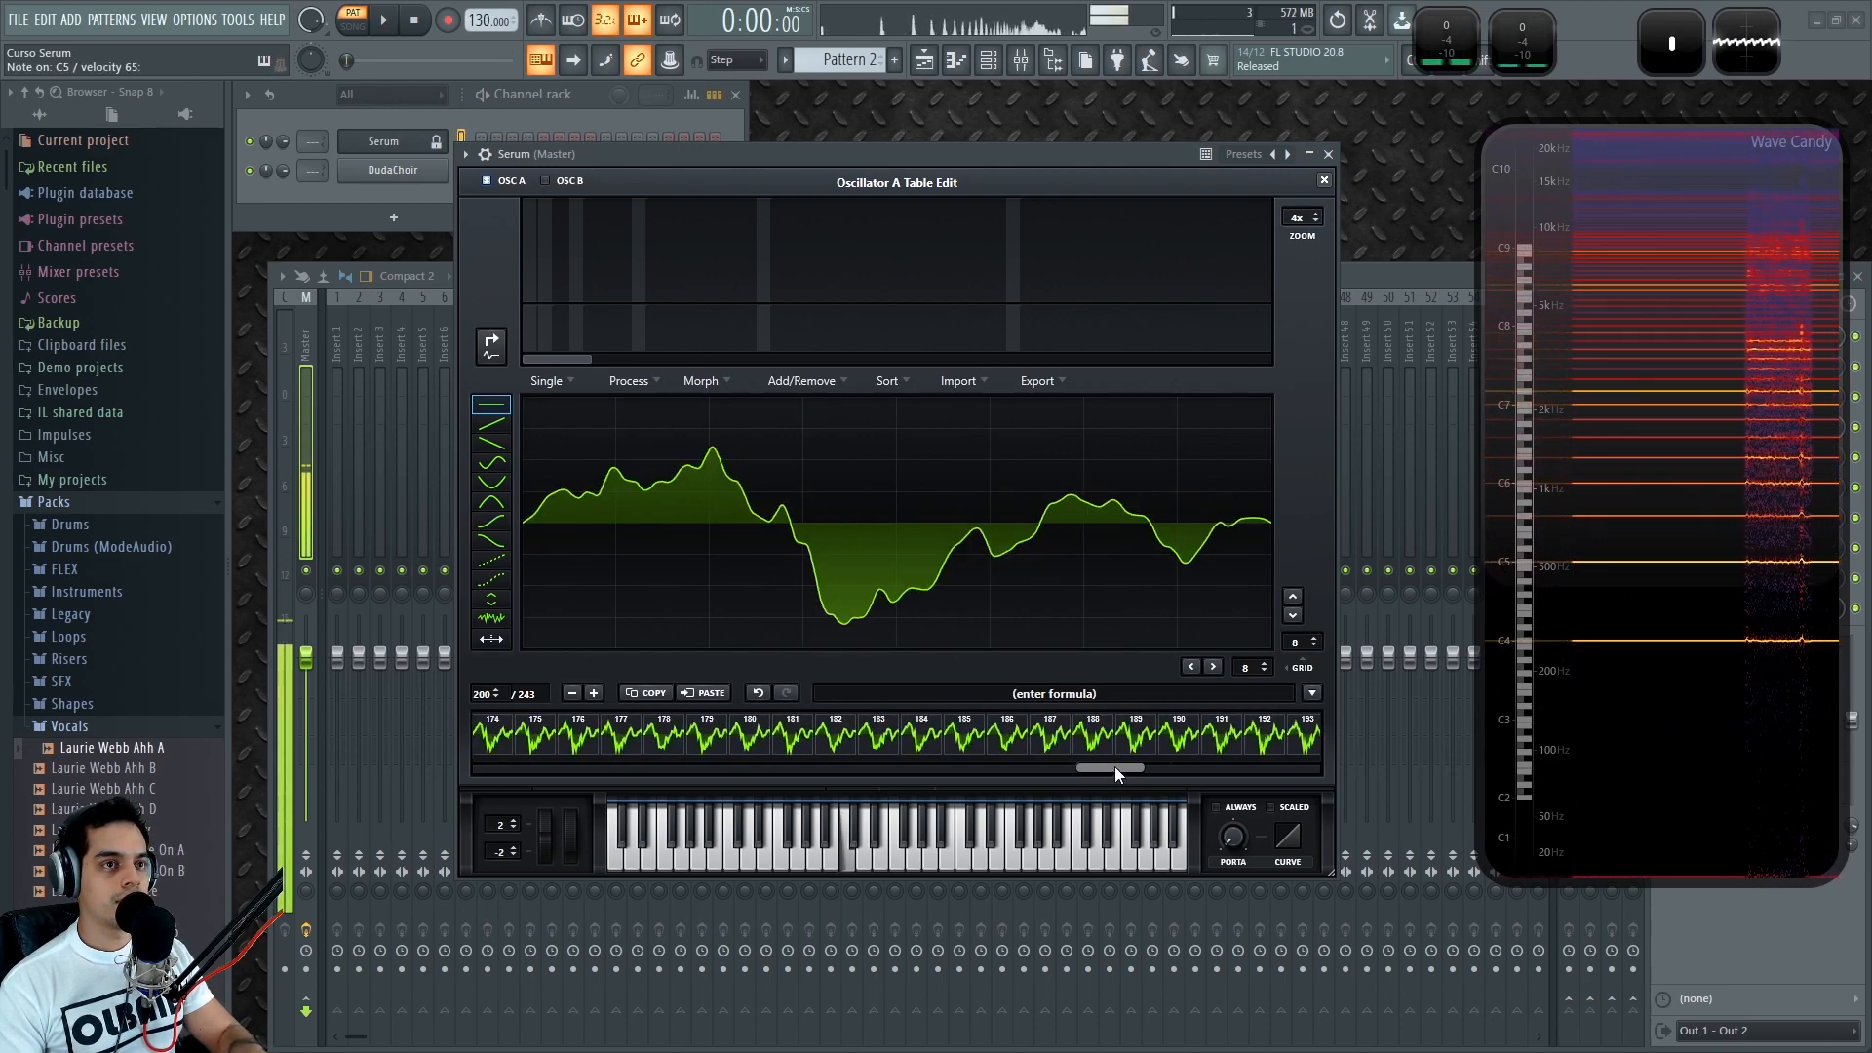
pyautogui.click(1134, 738)
pyautogui.moveTo(1119, 770); pyautogui.dragTo(540, 768)
# Step: Close the table editor, reshape LFO 1 into a triangle peaking mid-cycle, and set oscillator A's wavetable position to 1
pyautogui.click(1324, 181)
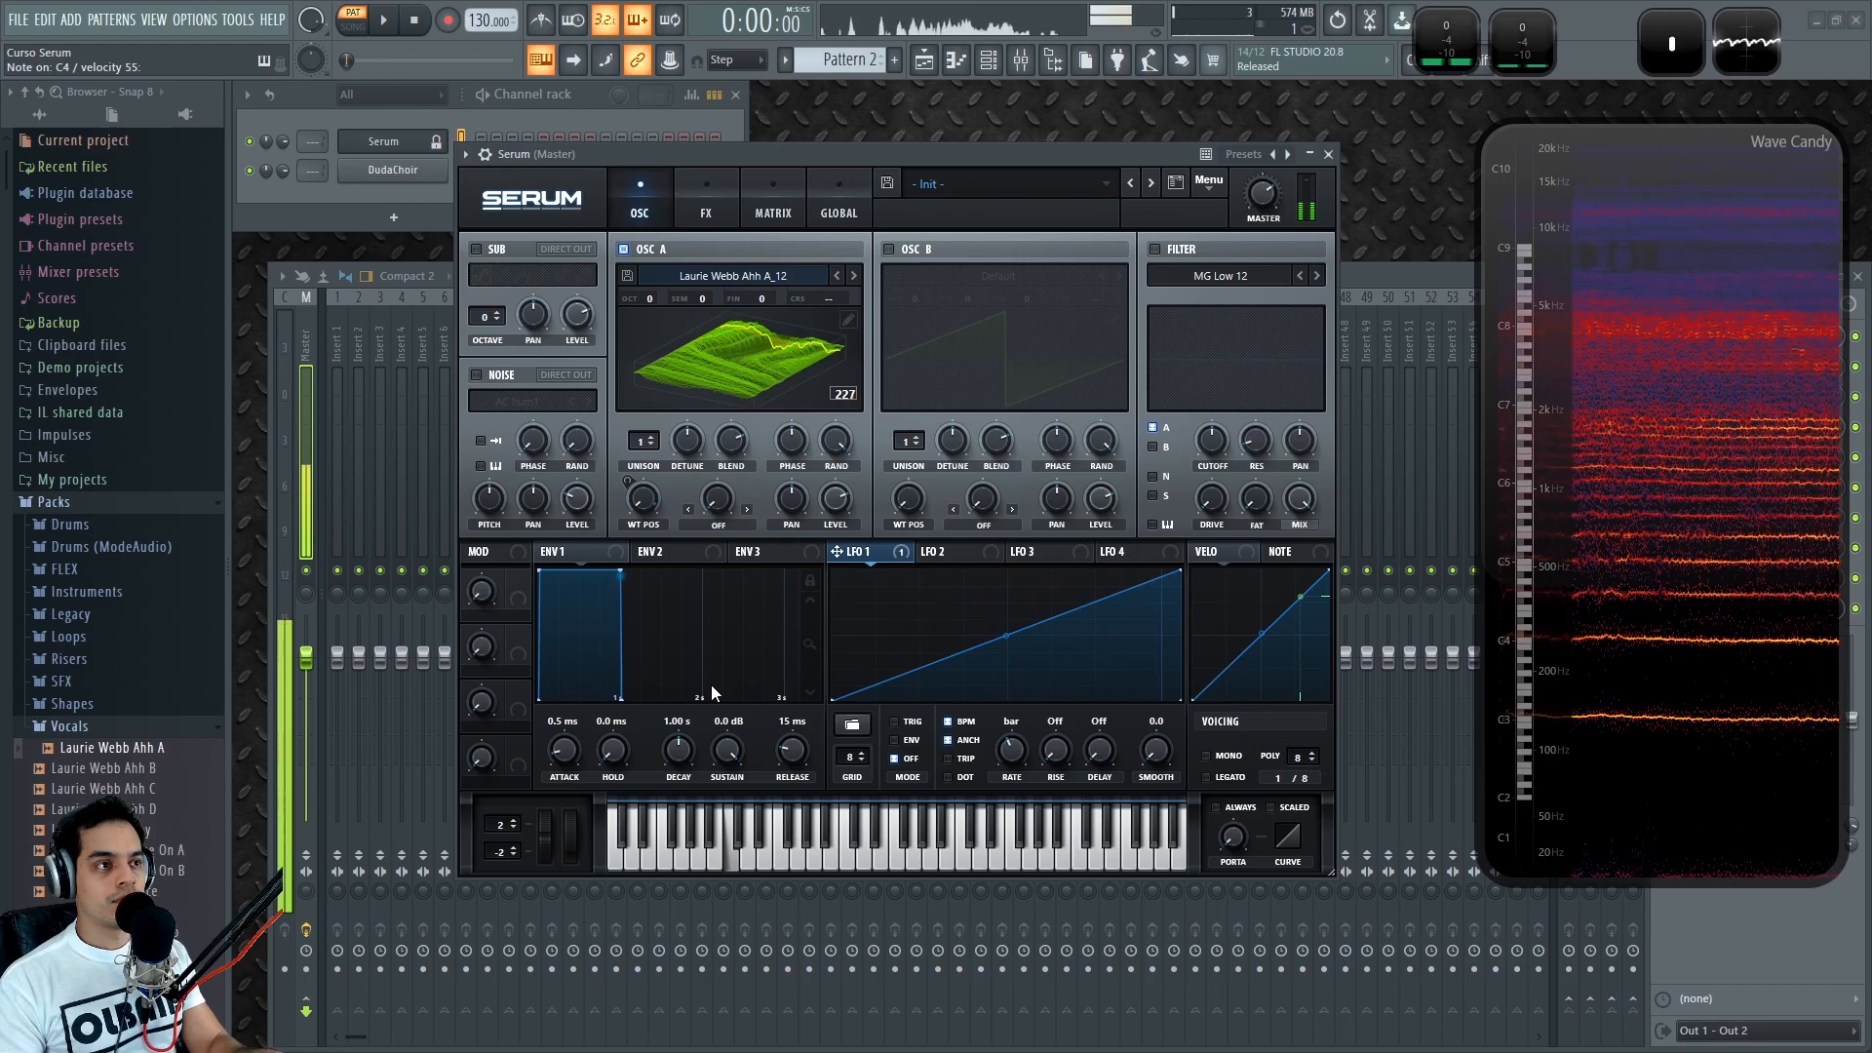
pyautogui.moveTo(1179, 571); pyautogui.dragTo(1007, 547)
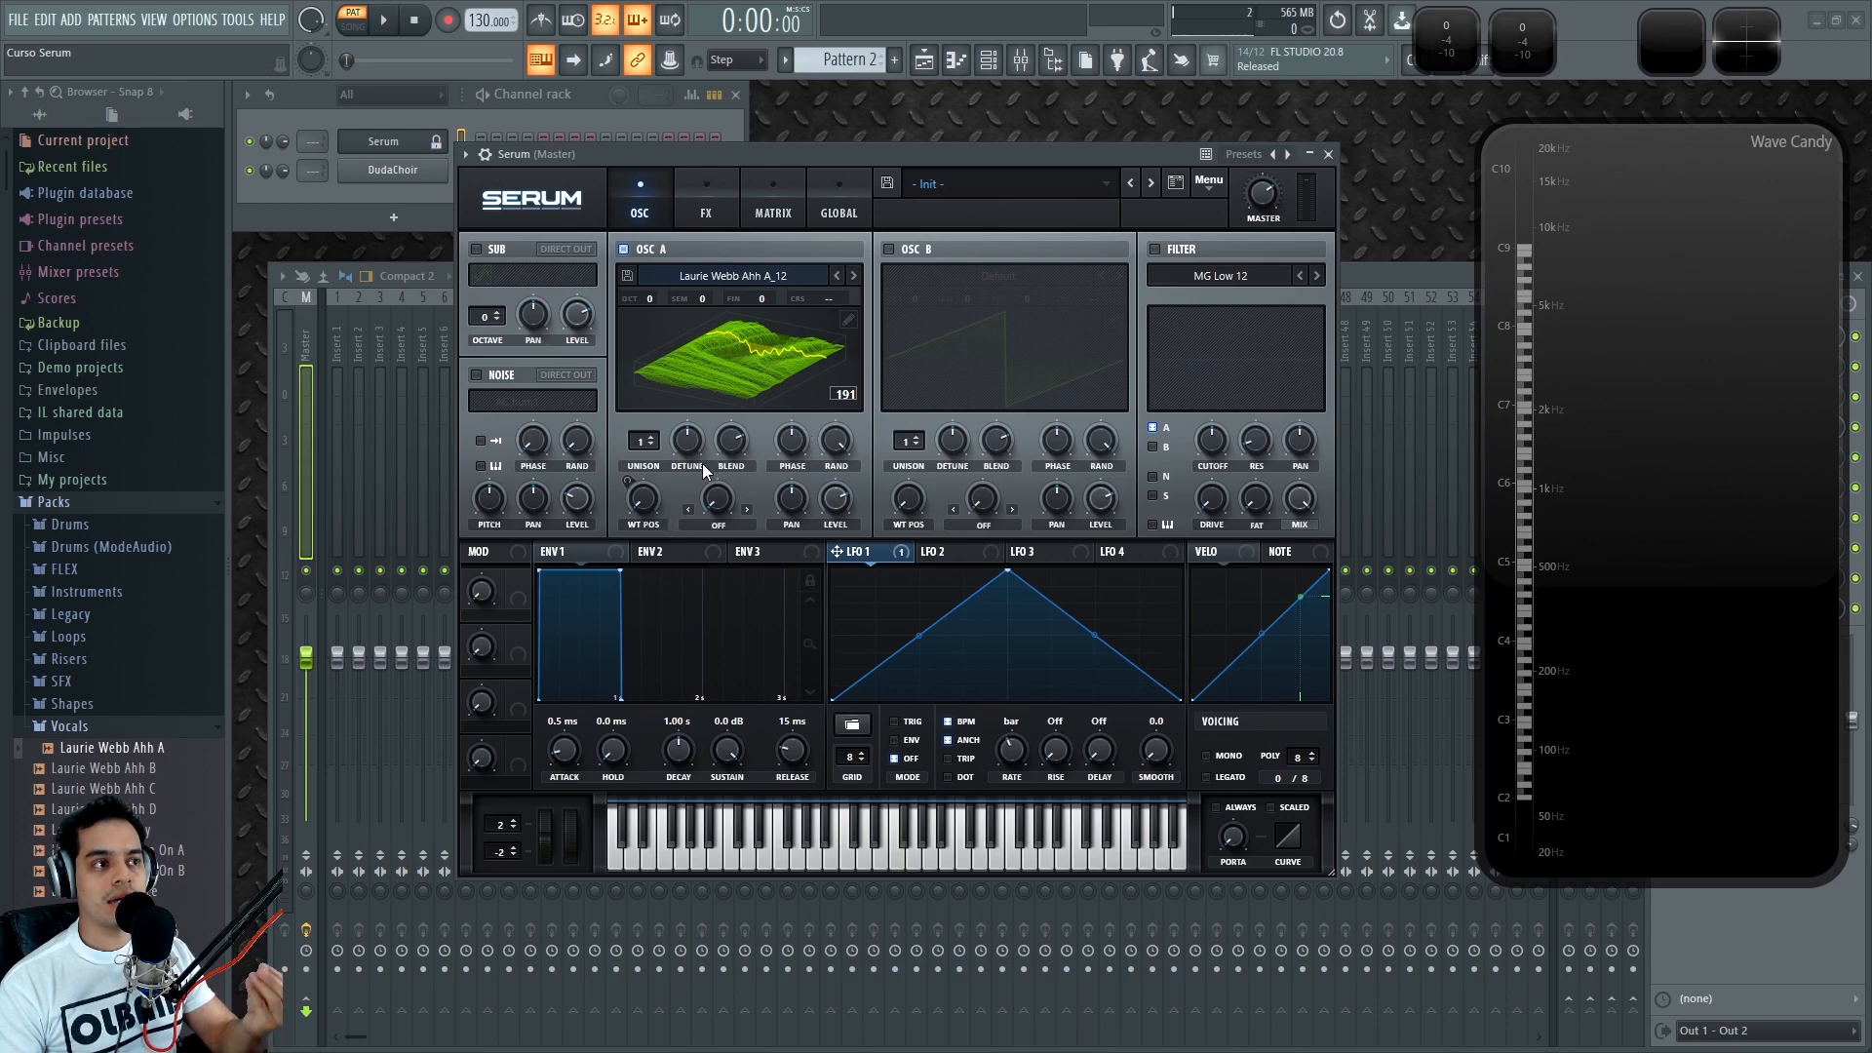
pyautogui.moveTo(651, 517); pyautogui.dragTo(661, 376)
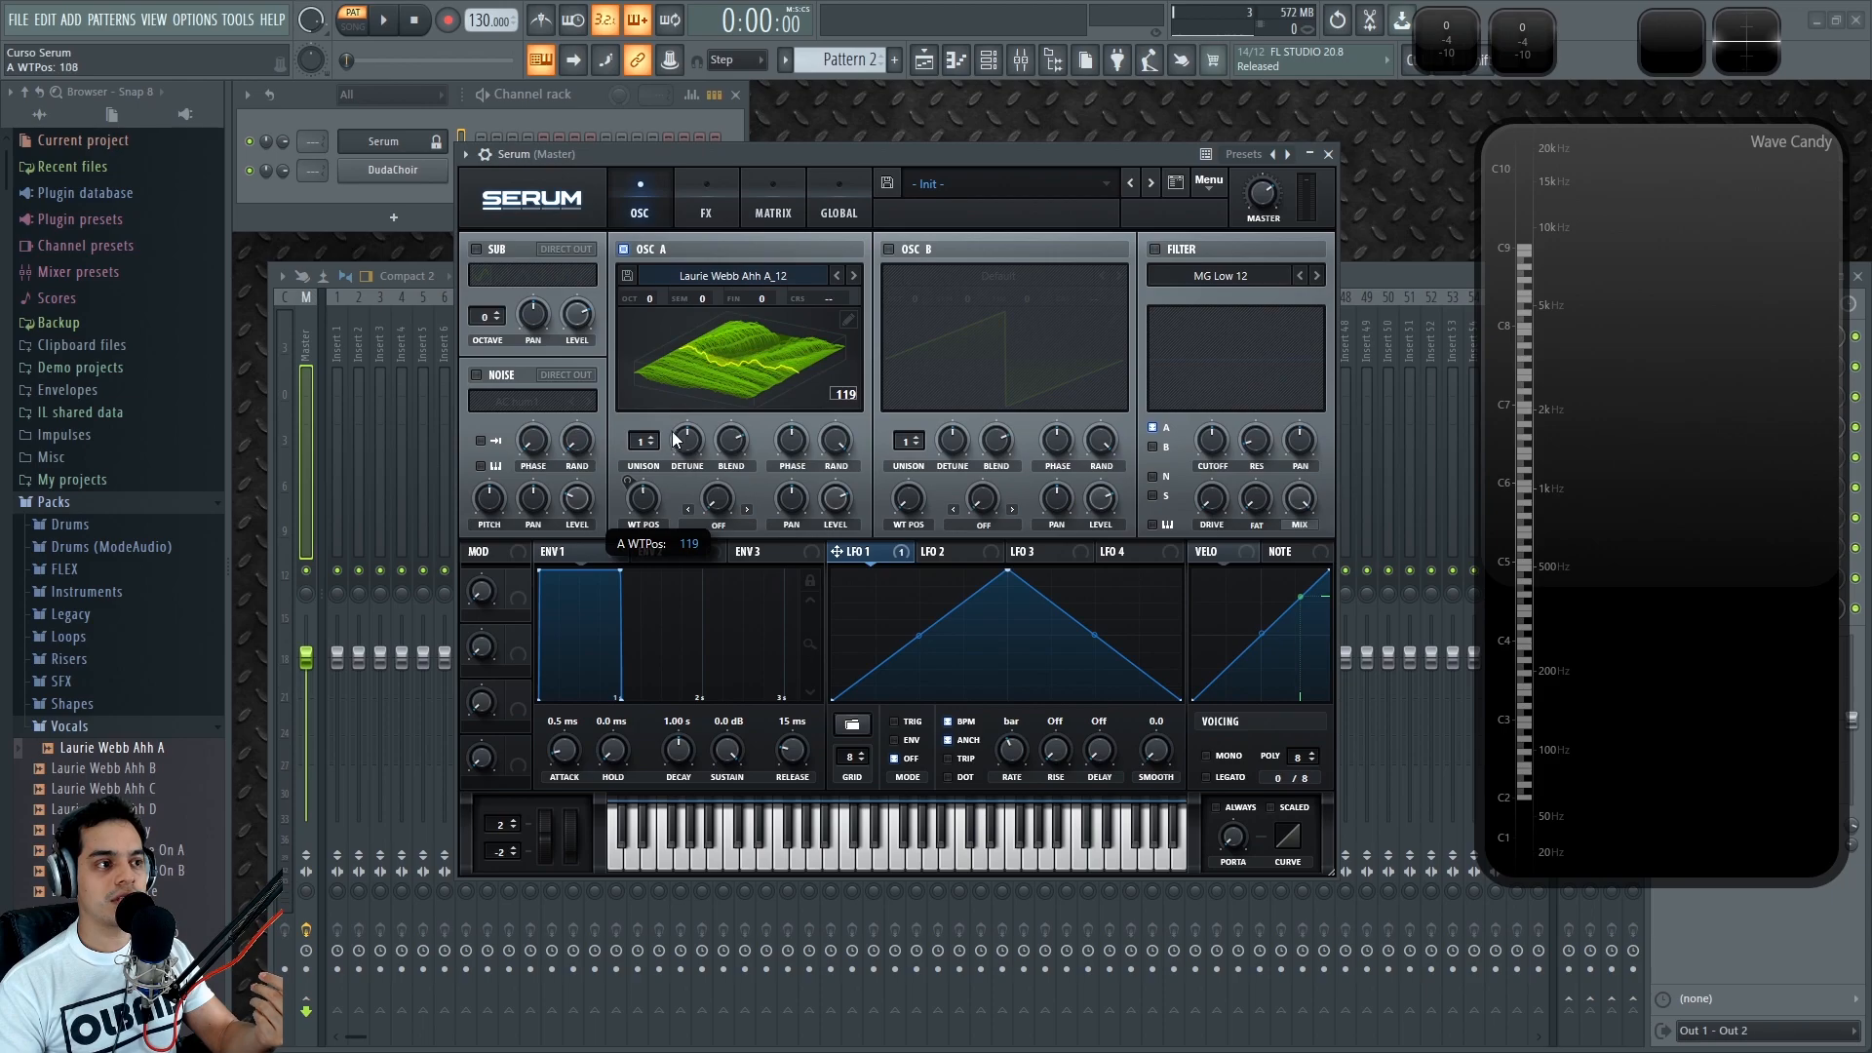
pyautogui.moveTo(667, 464); pyautogui.dragTo(781, 337)
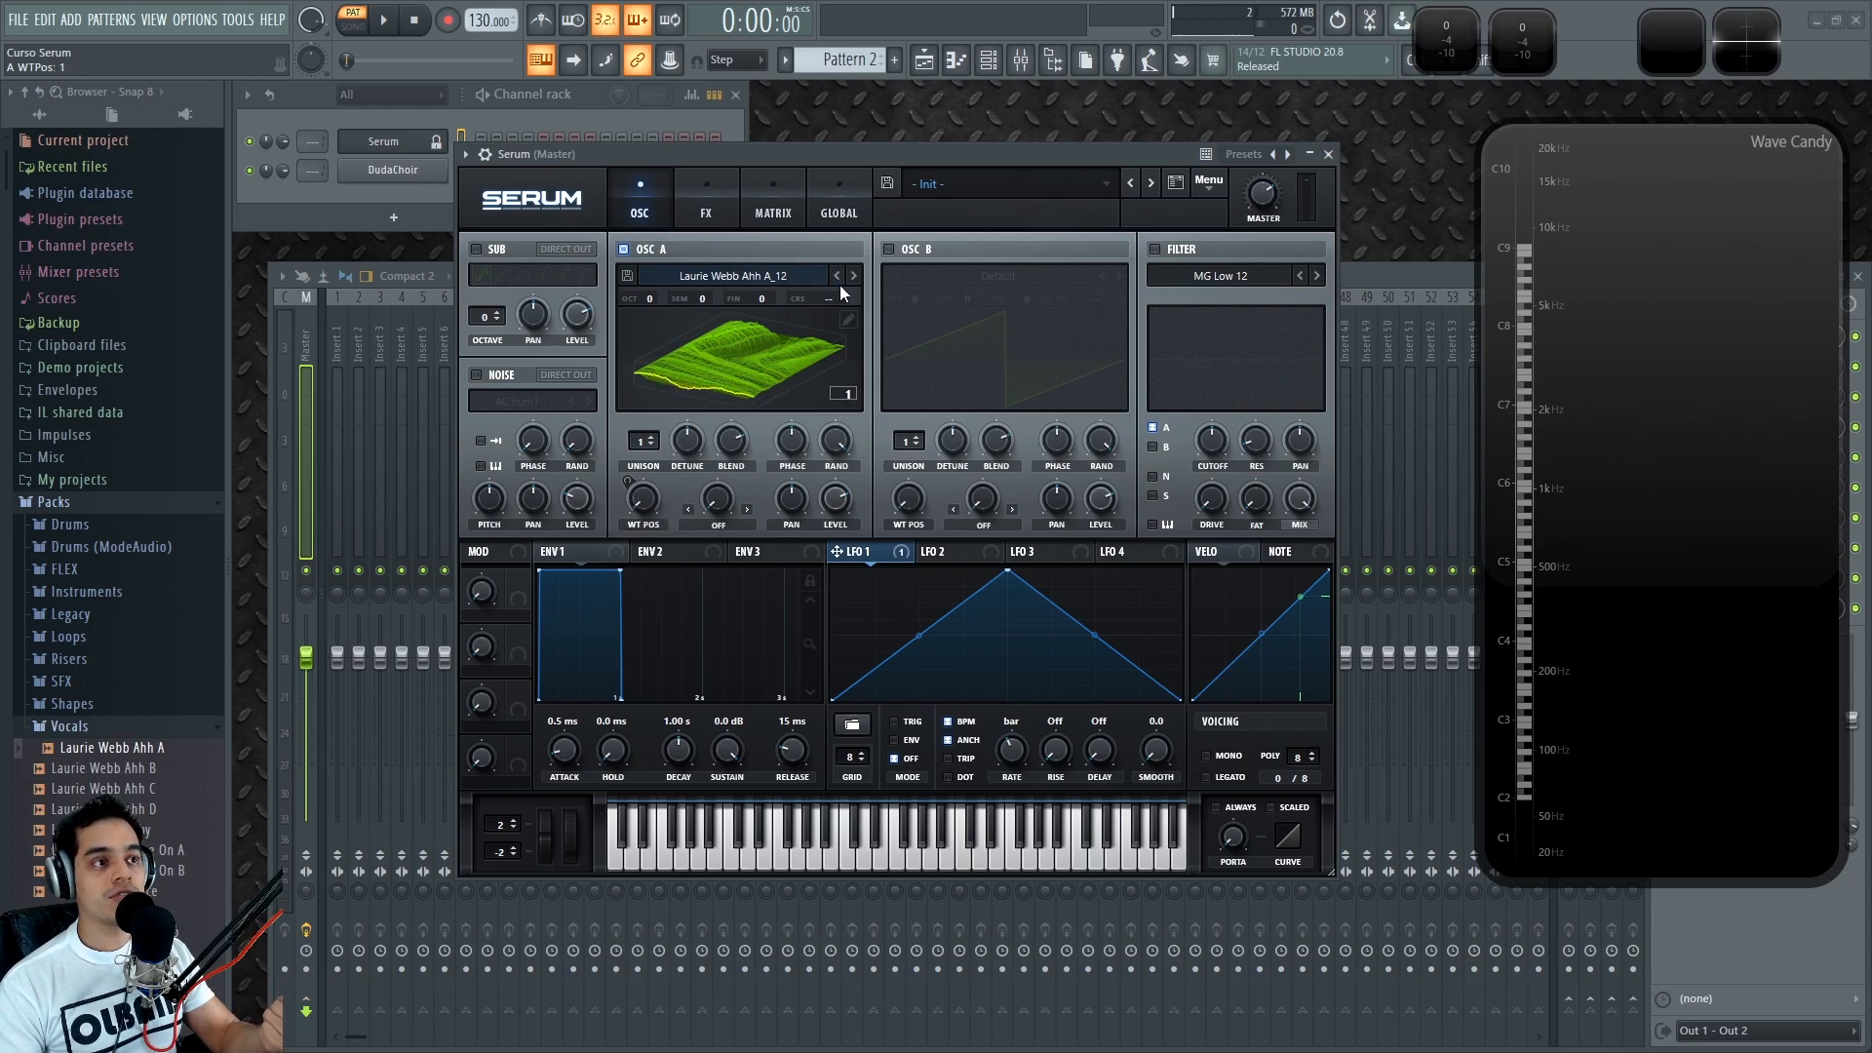
# Step: Reopen oscillator A's table editor and remove frames 1 to 11 as a multiselection, followed by another ten-frame multiselection
pyautogui.click(847, 321)
pyautogui.moveTo(503, 769)
pyautogui.mouseDown()
pyautogui.moveTo(633, 766)
pyautogui.moveTo(492, 780)
pyautogui.mouseUp()
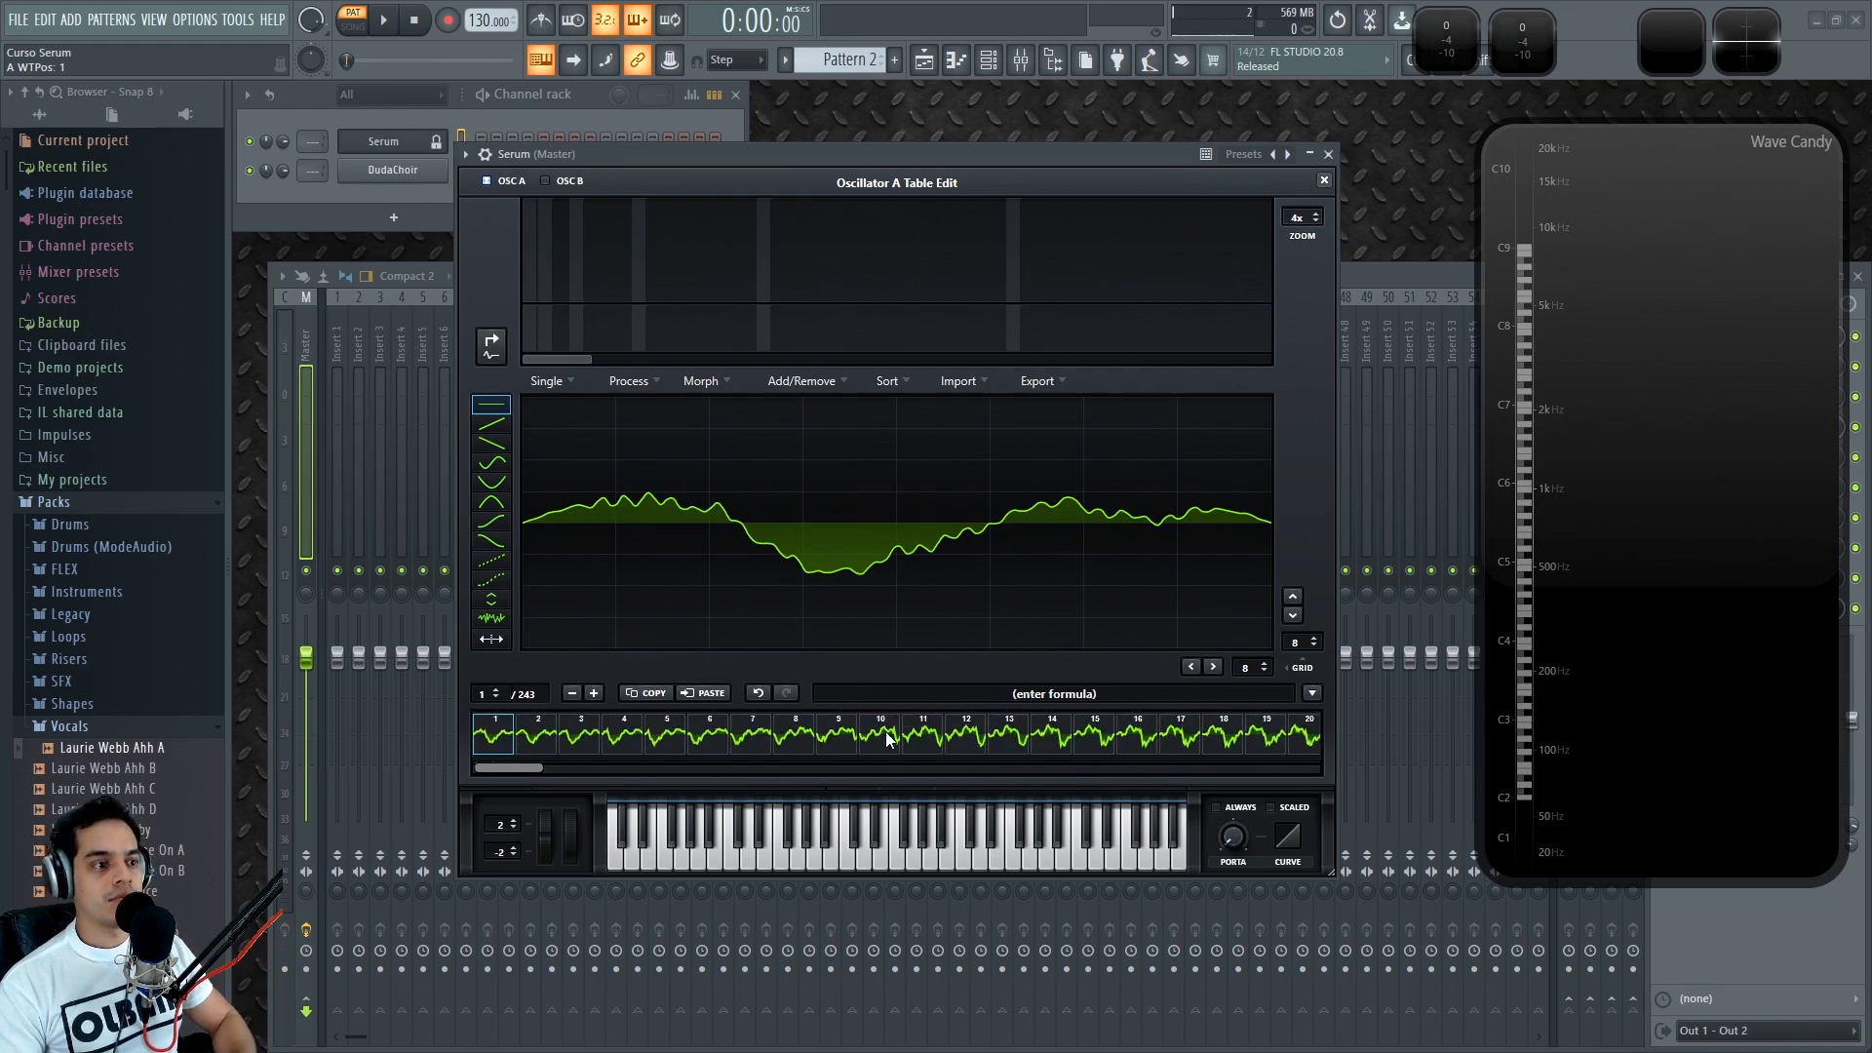
pyautogui.click(794, 379)
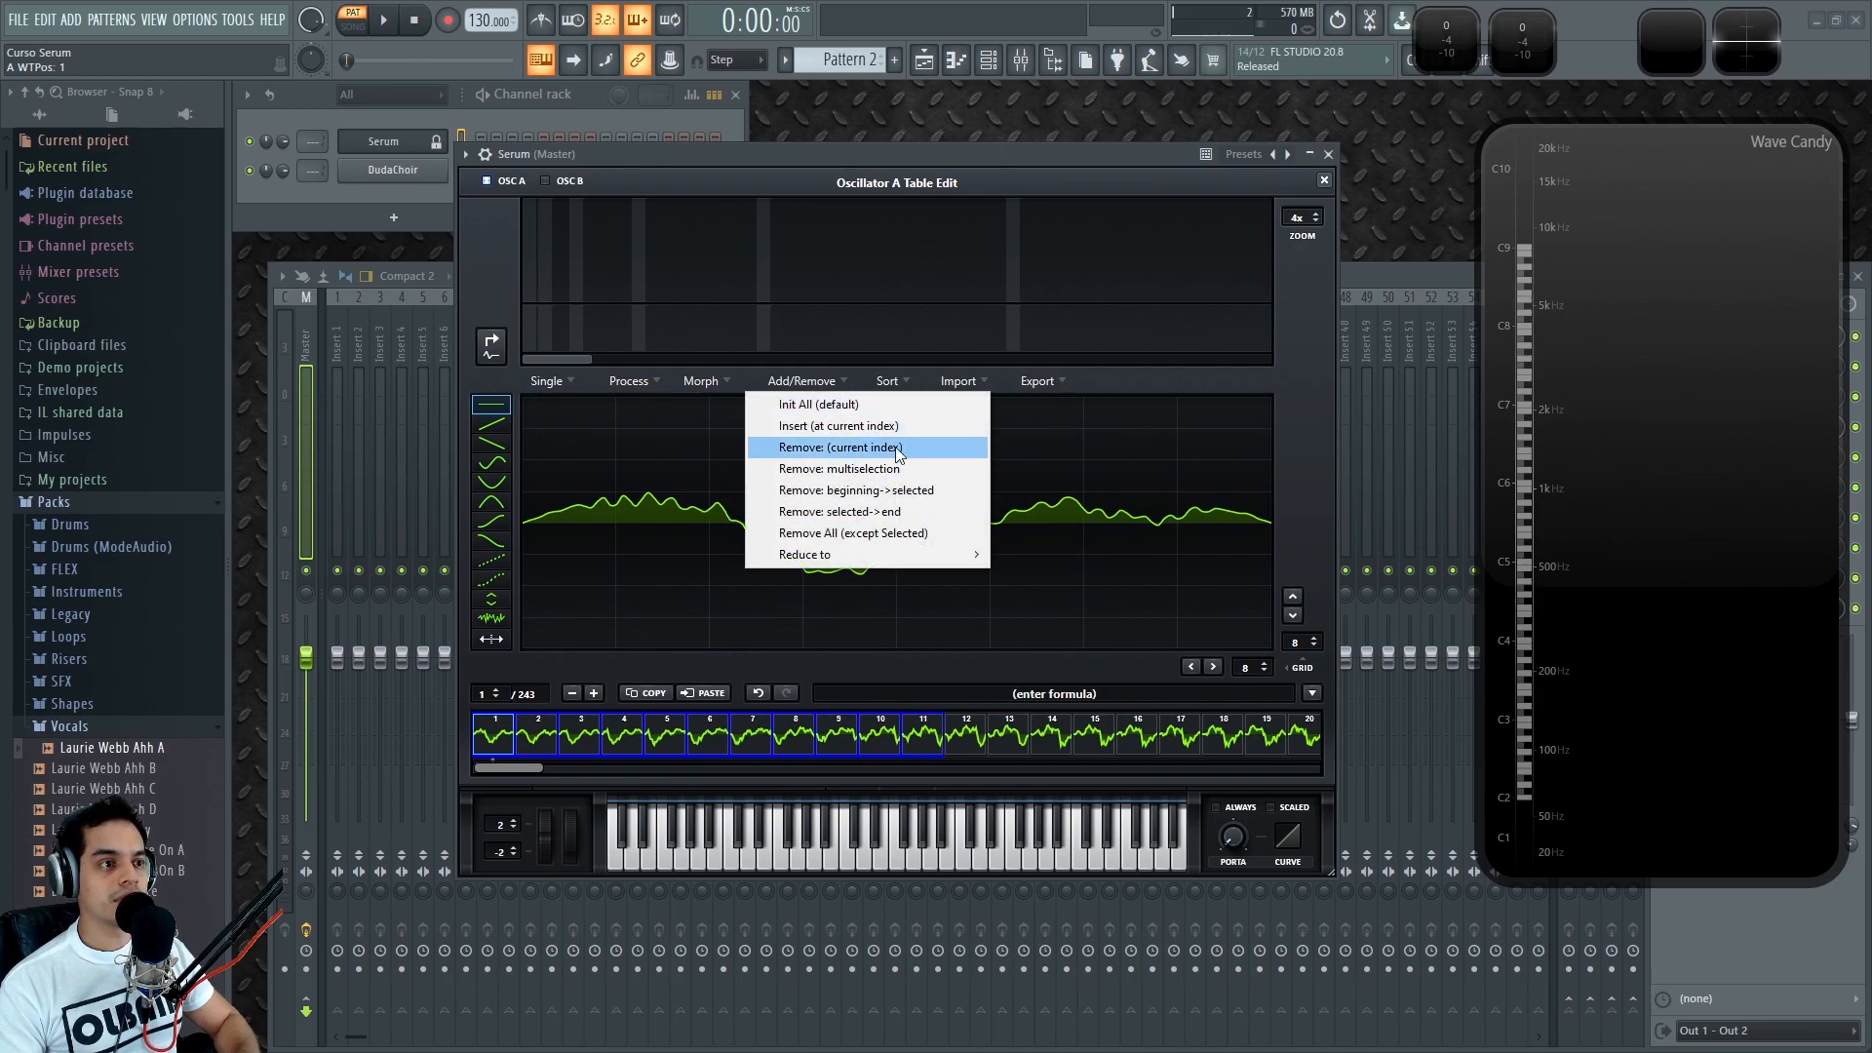
pyautogui.click(856, 466)
pyautogui.moveTo(538, 768); pyautogui.dragTo(764, 772)
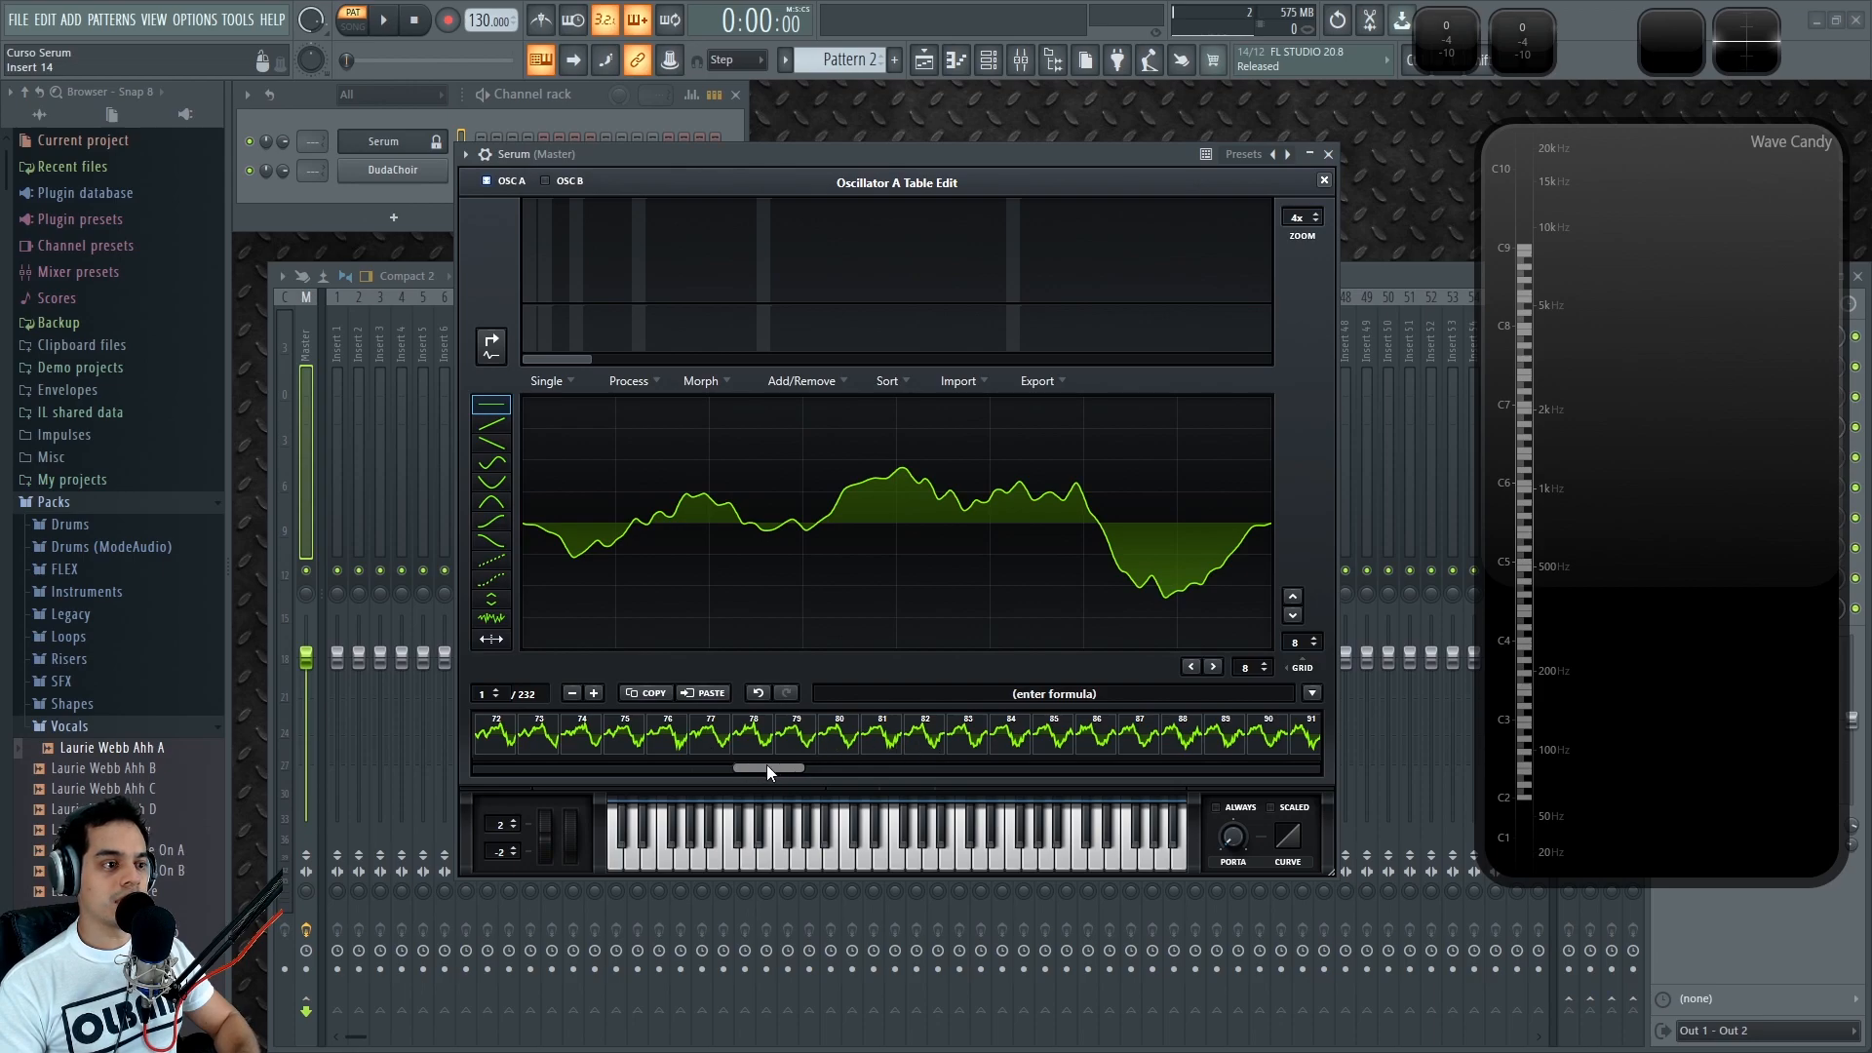
pyautogui.click(800, 382)
pyautogui.click(882, 472)
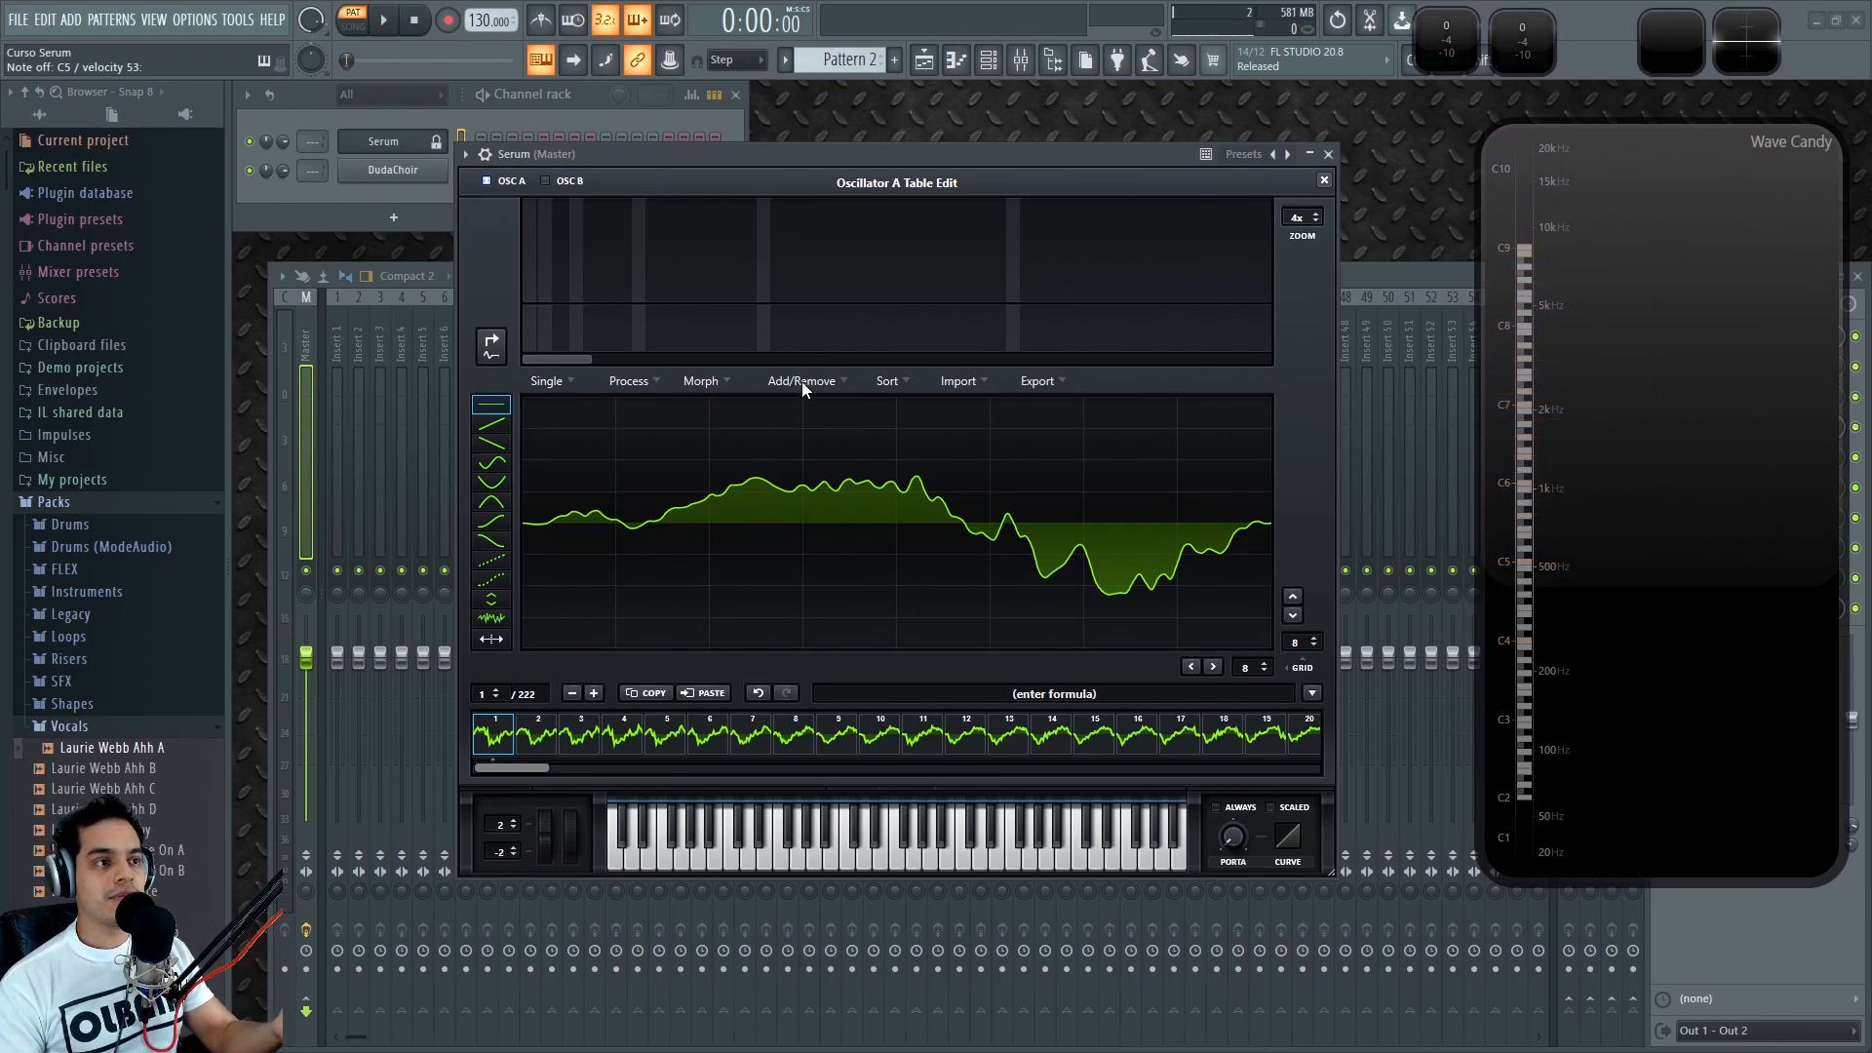
# Step: Apply Morph - Spectral to the wavetable, close the editor and switch oscillator A's display to the 2D waveform
pyautogui.click(703, 384)
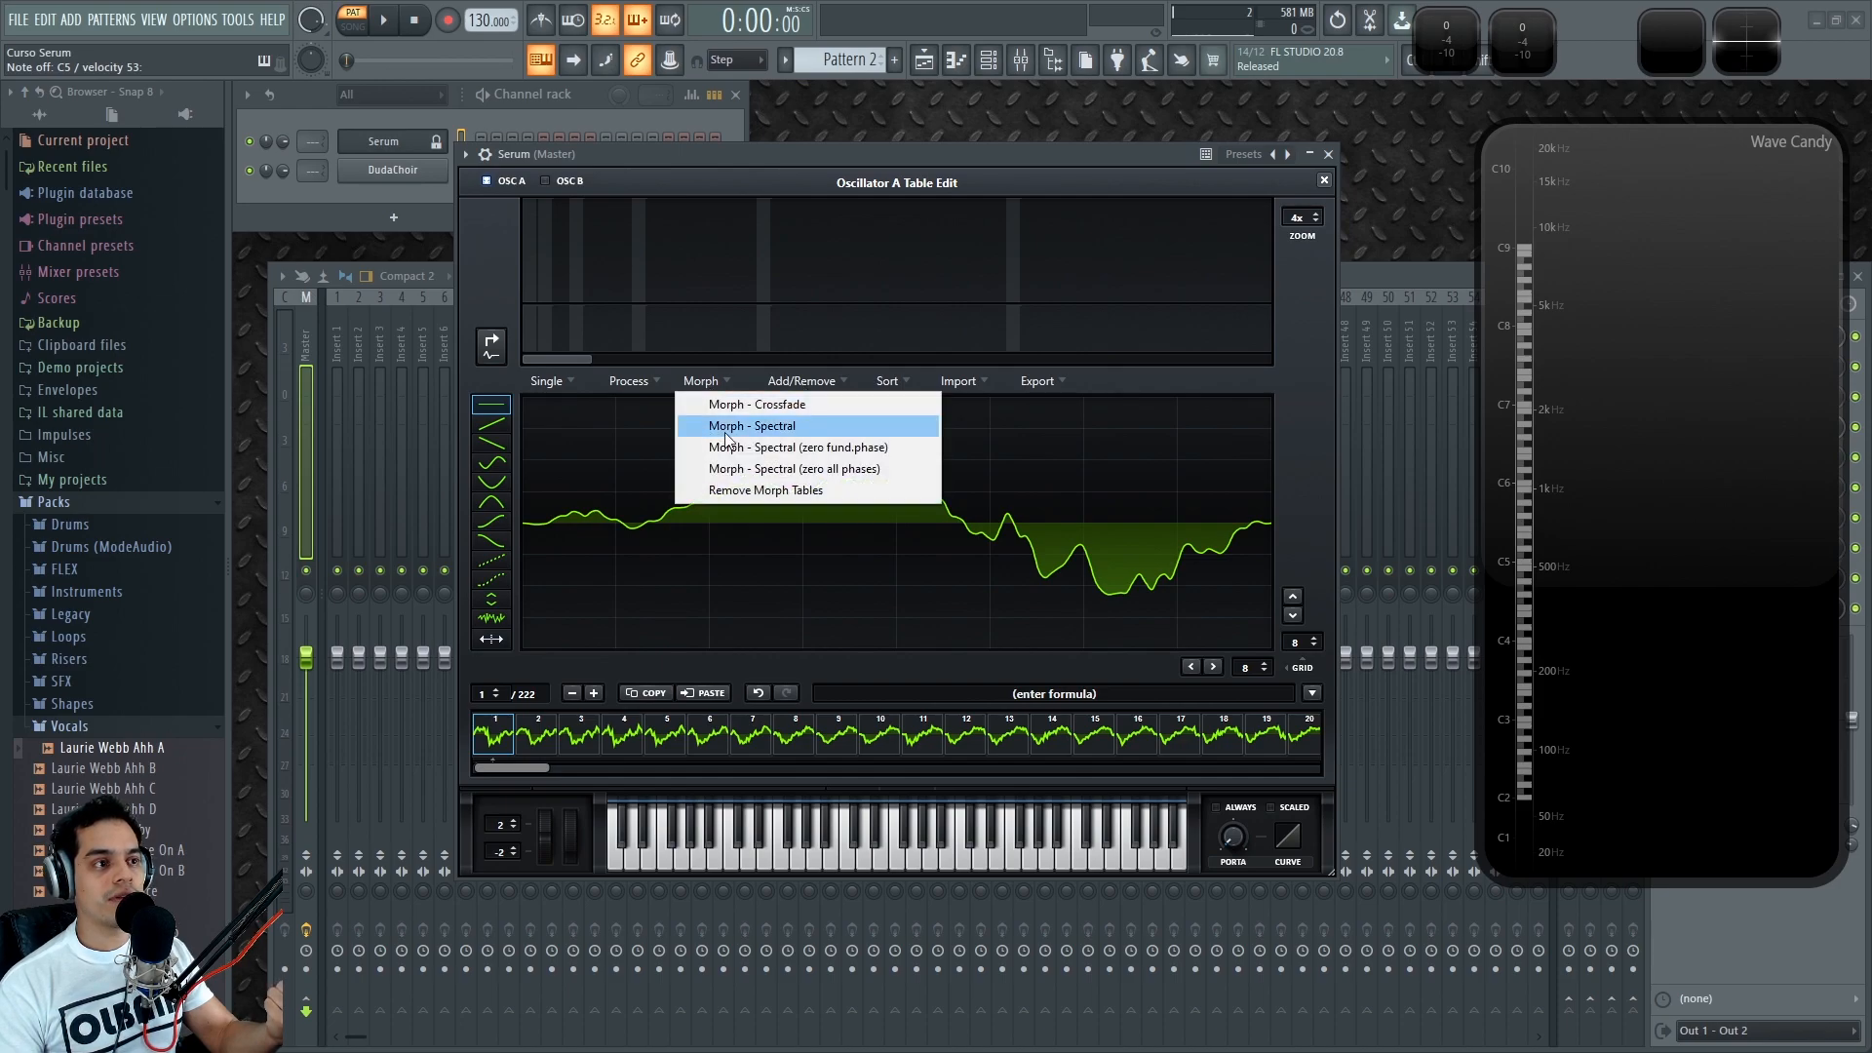
pyautogui.click(783, 429)
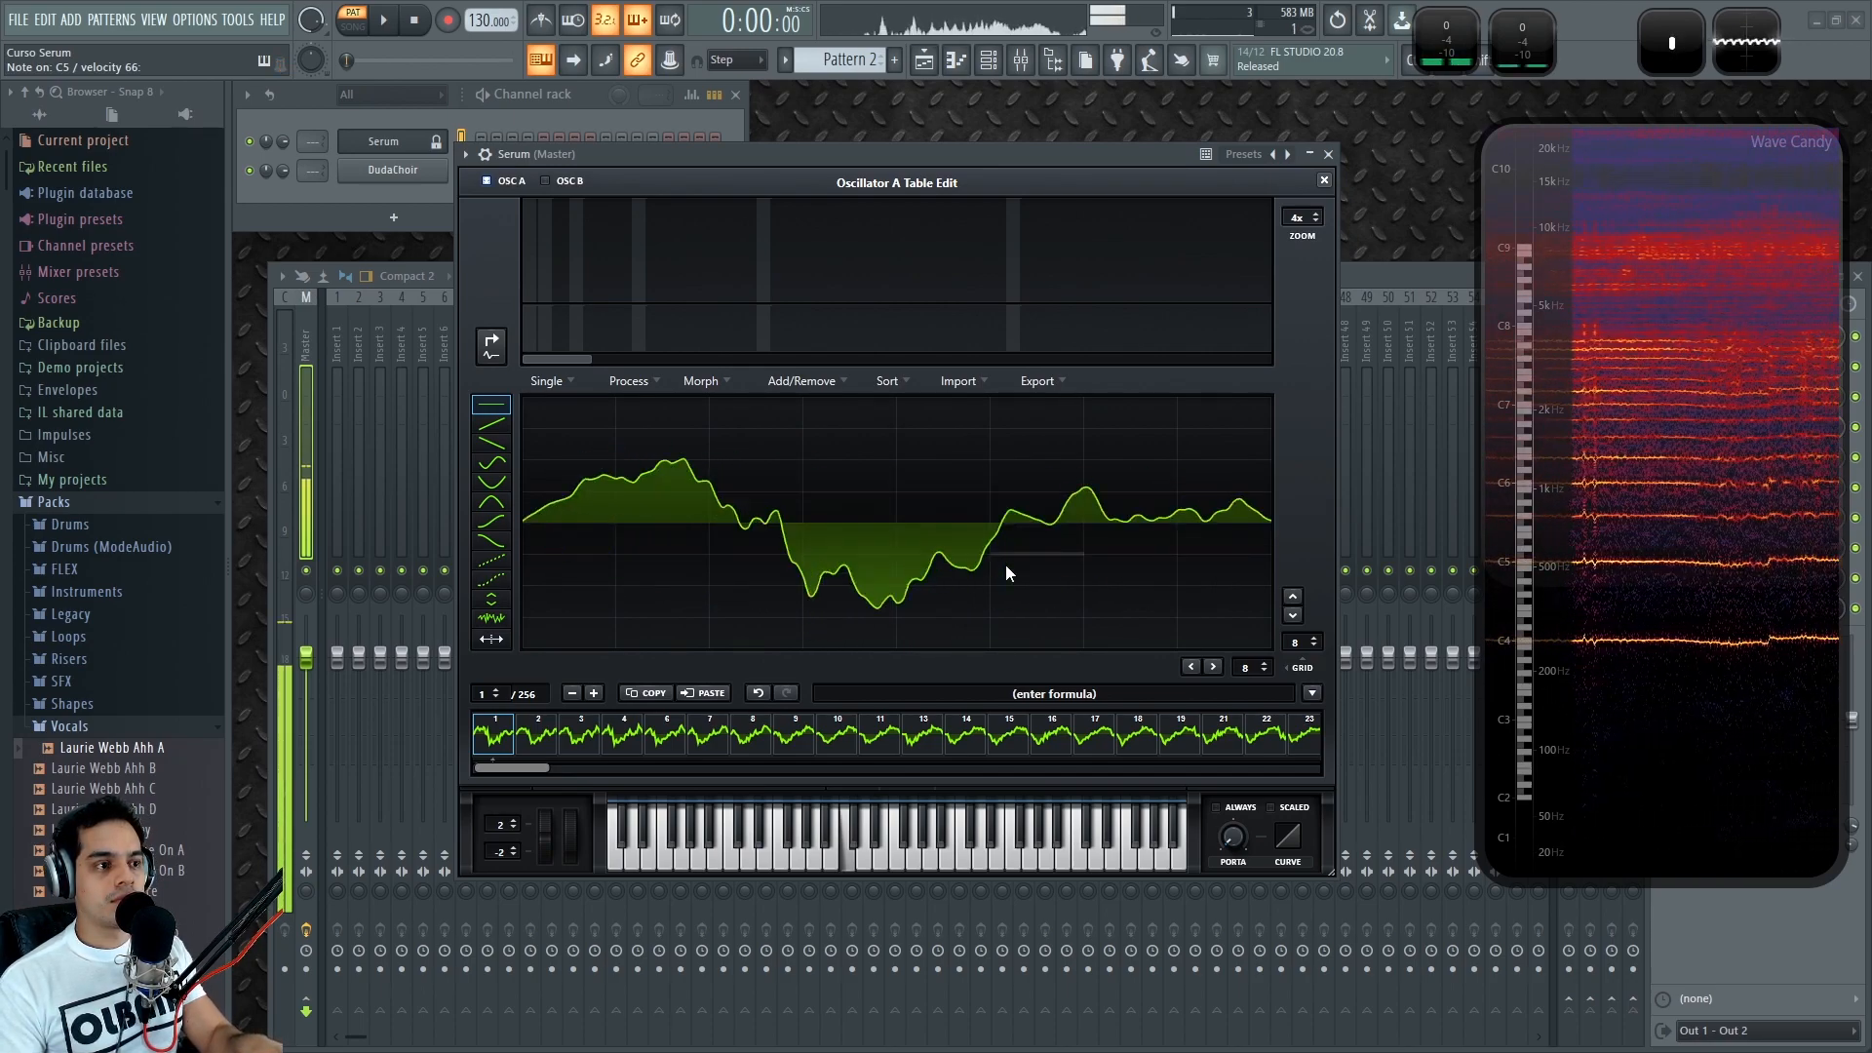
pyautogui.click(1324, 180)
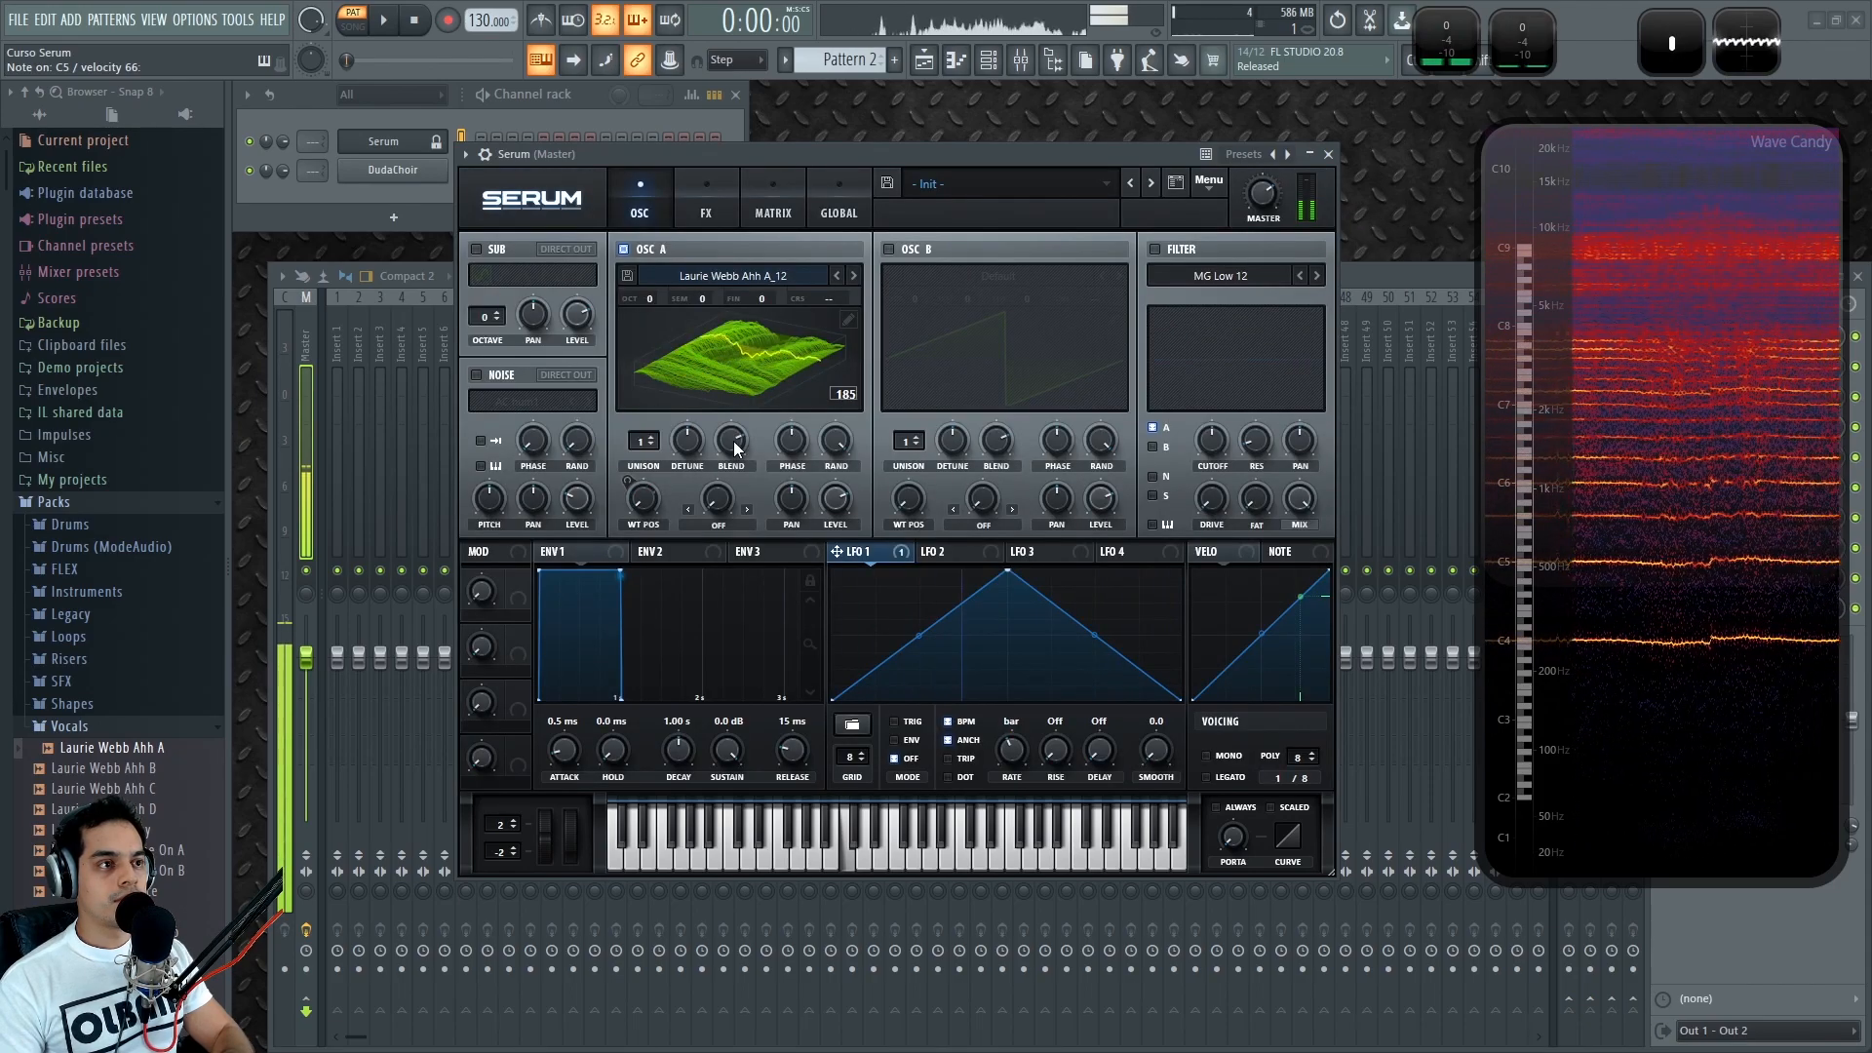
pyautogui.click(772, 348)
# Step: Reopen oscillator A's table editor and remove frames 250 to 256 at the end of the table as a multiselection
pyautogui.click(848, 320)
pyautogui.moveTo(506, 770); pyautogui.dragTo(1292, 753)
pyautogui.click(1082, 739)
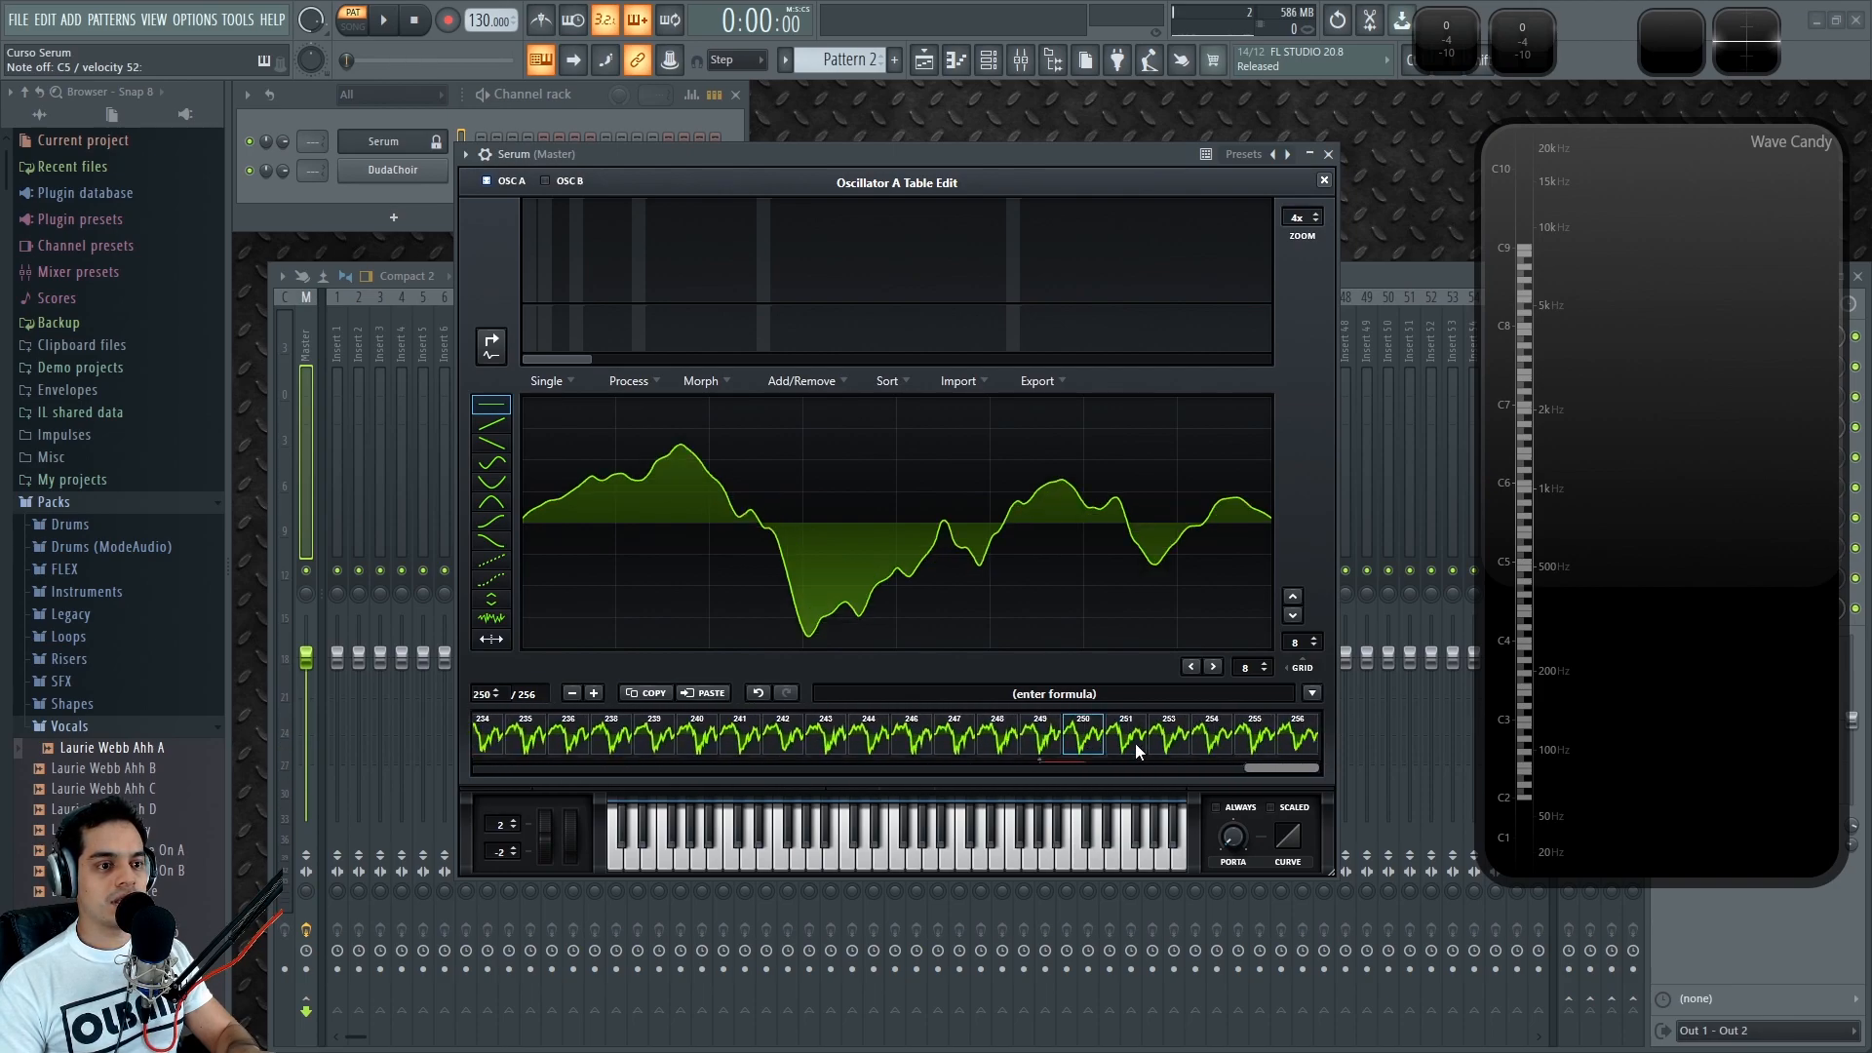
pyautogui.keyDown('shift'); pyautogui.click(1306, 743); pyautogui.keyUp('shift')
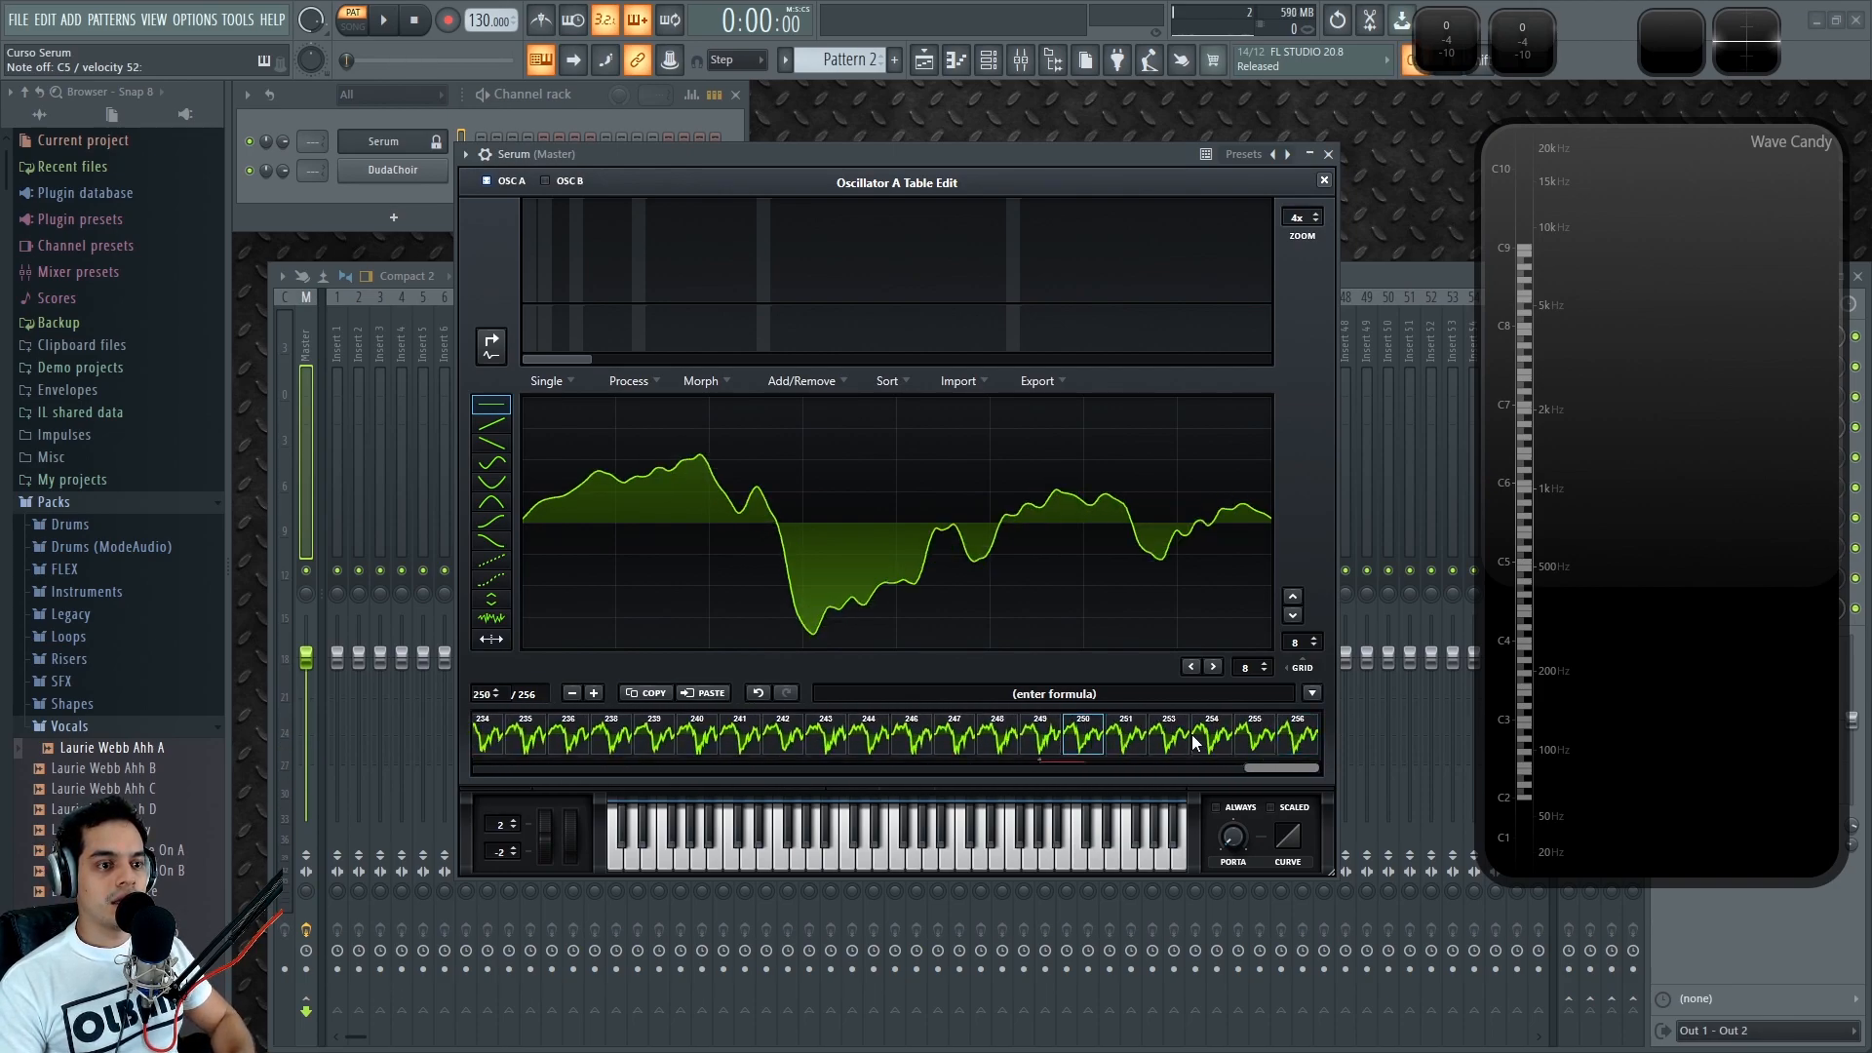
pyautogui.click(809, 381)
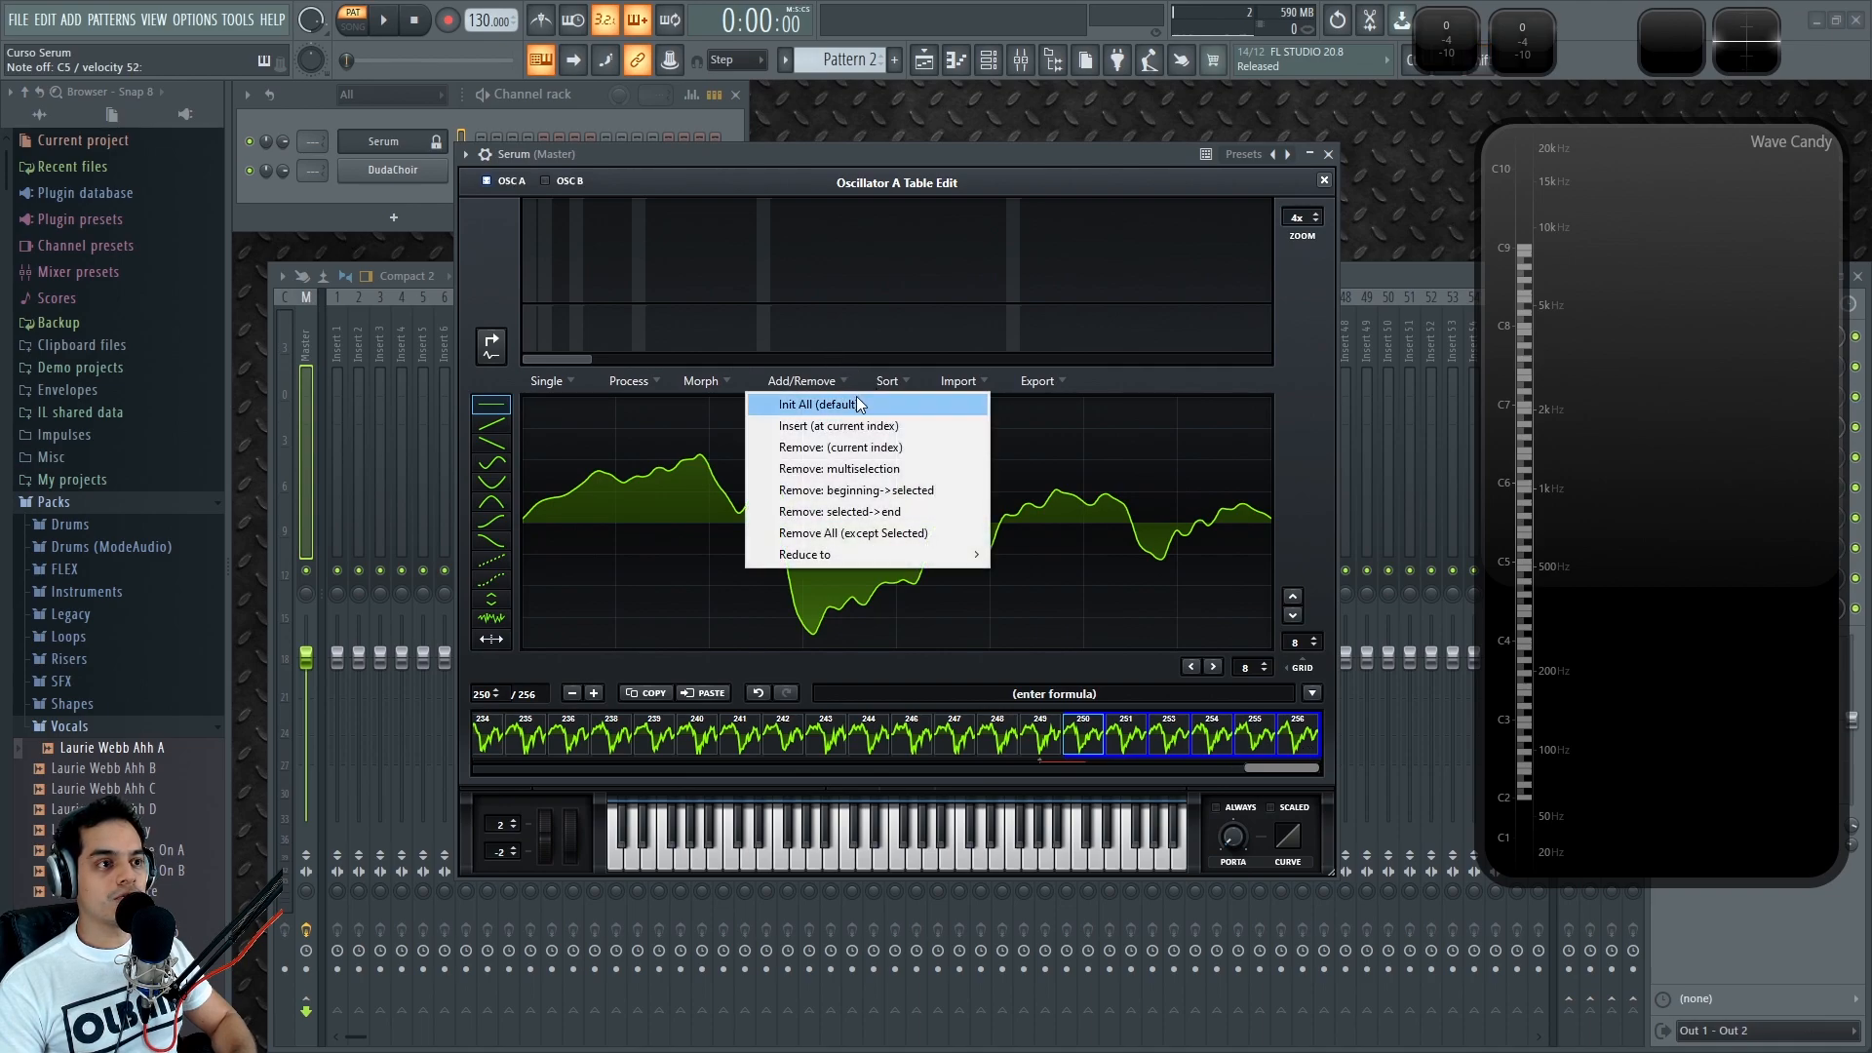
pyautogui.click(848, 467)
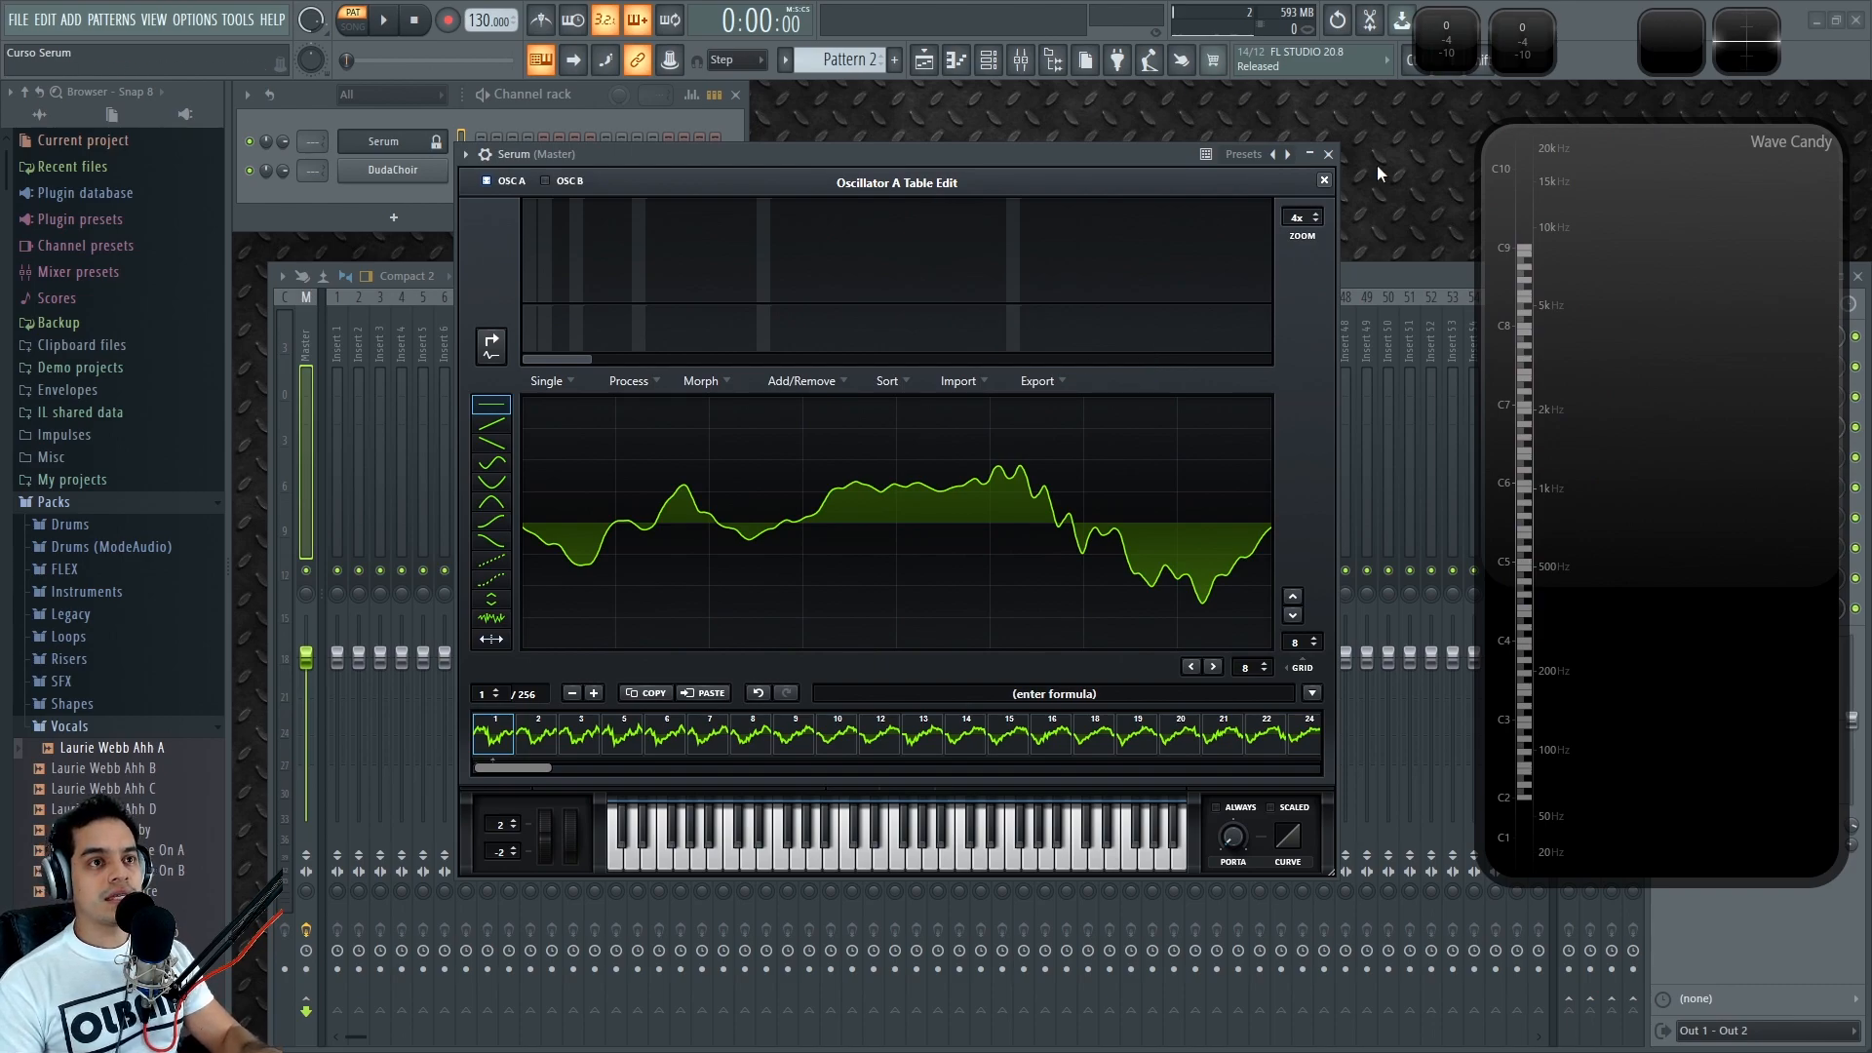
# Step: Check the edited wavetable in oscillator A's display, and review the export formats offered in the table editor
pyautogui.click(1327, 180)
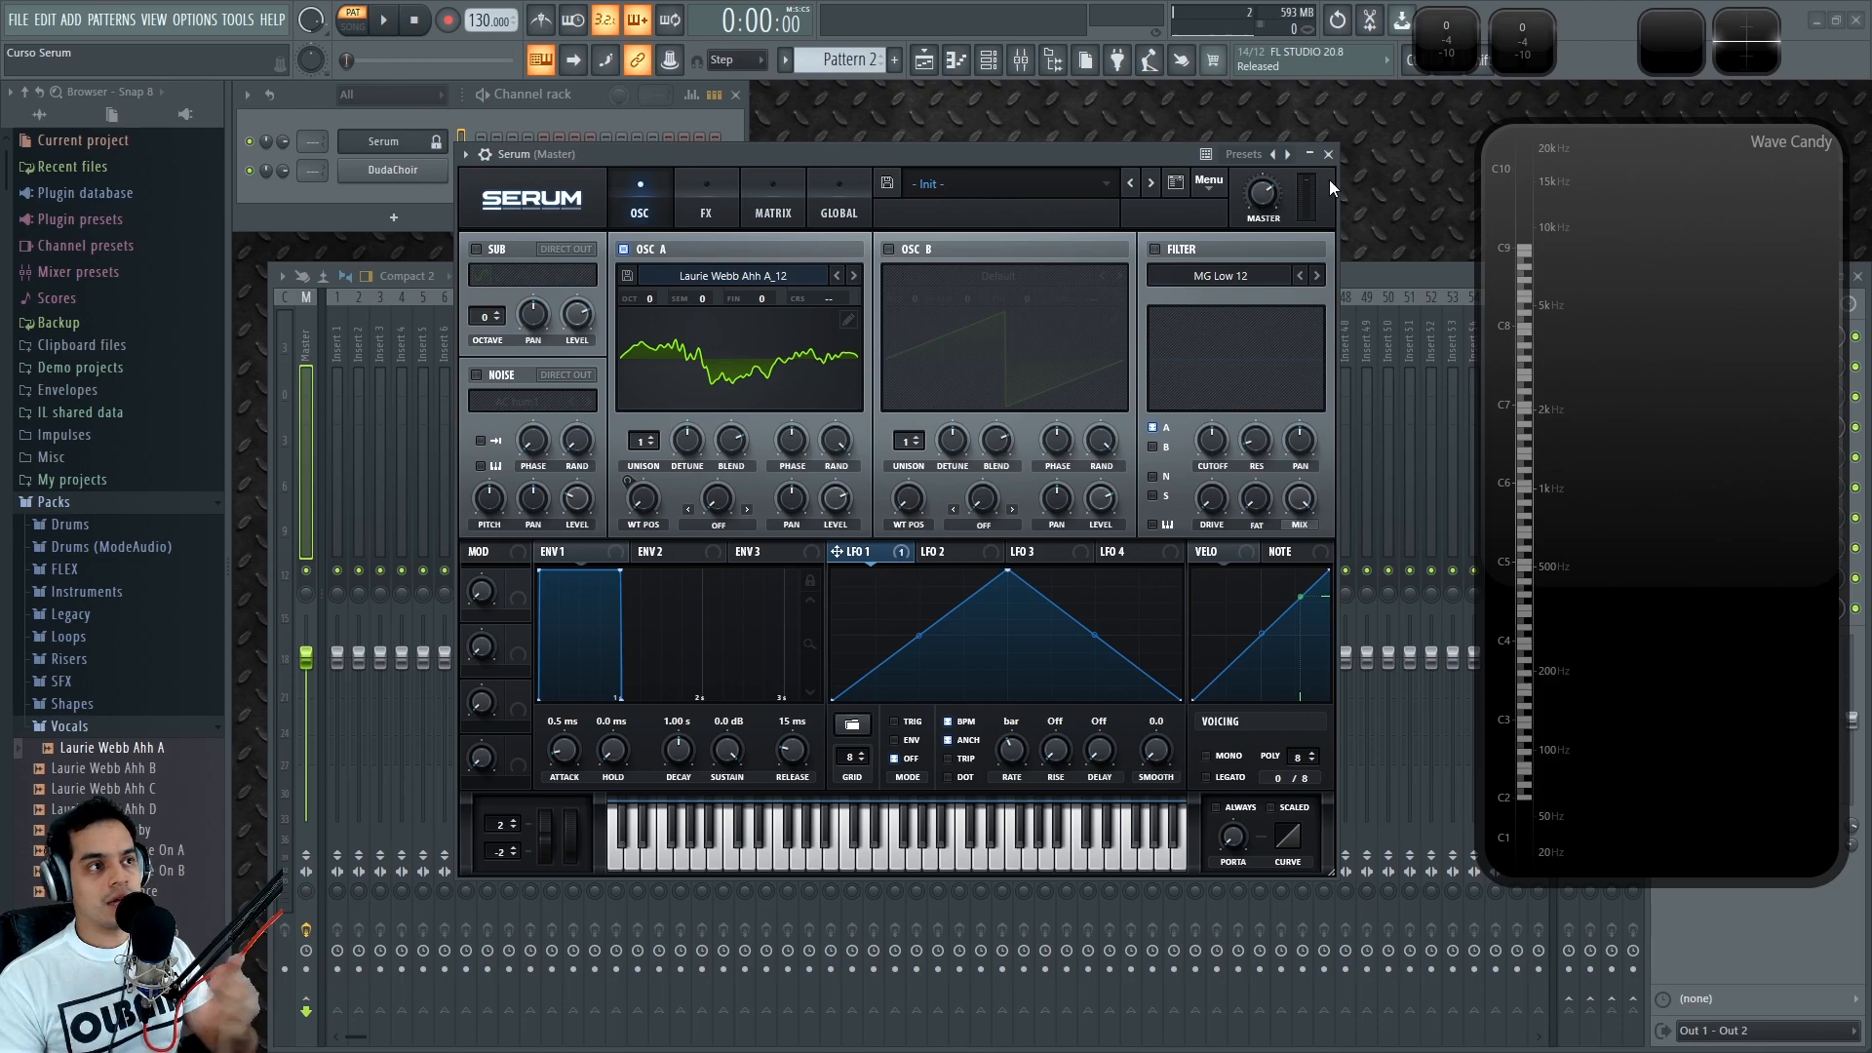
pyautogui.click(845, 319)
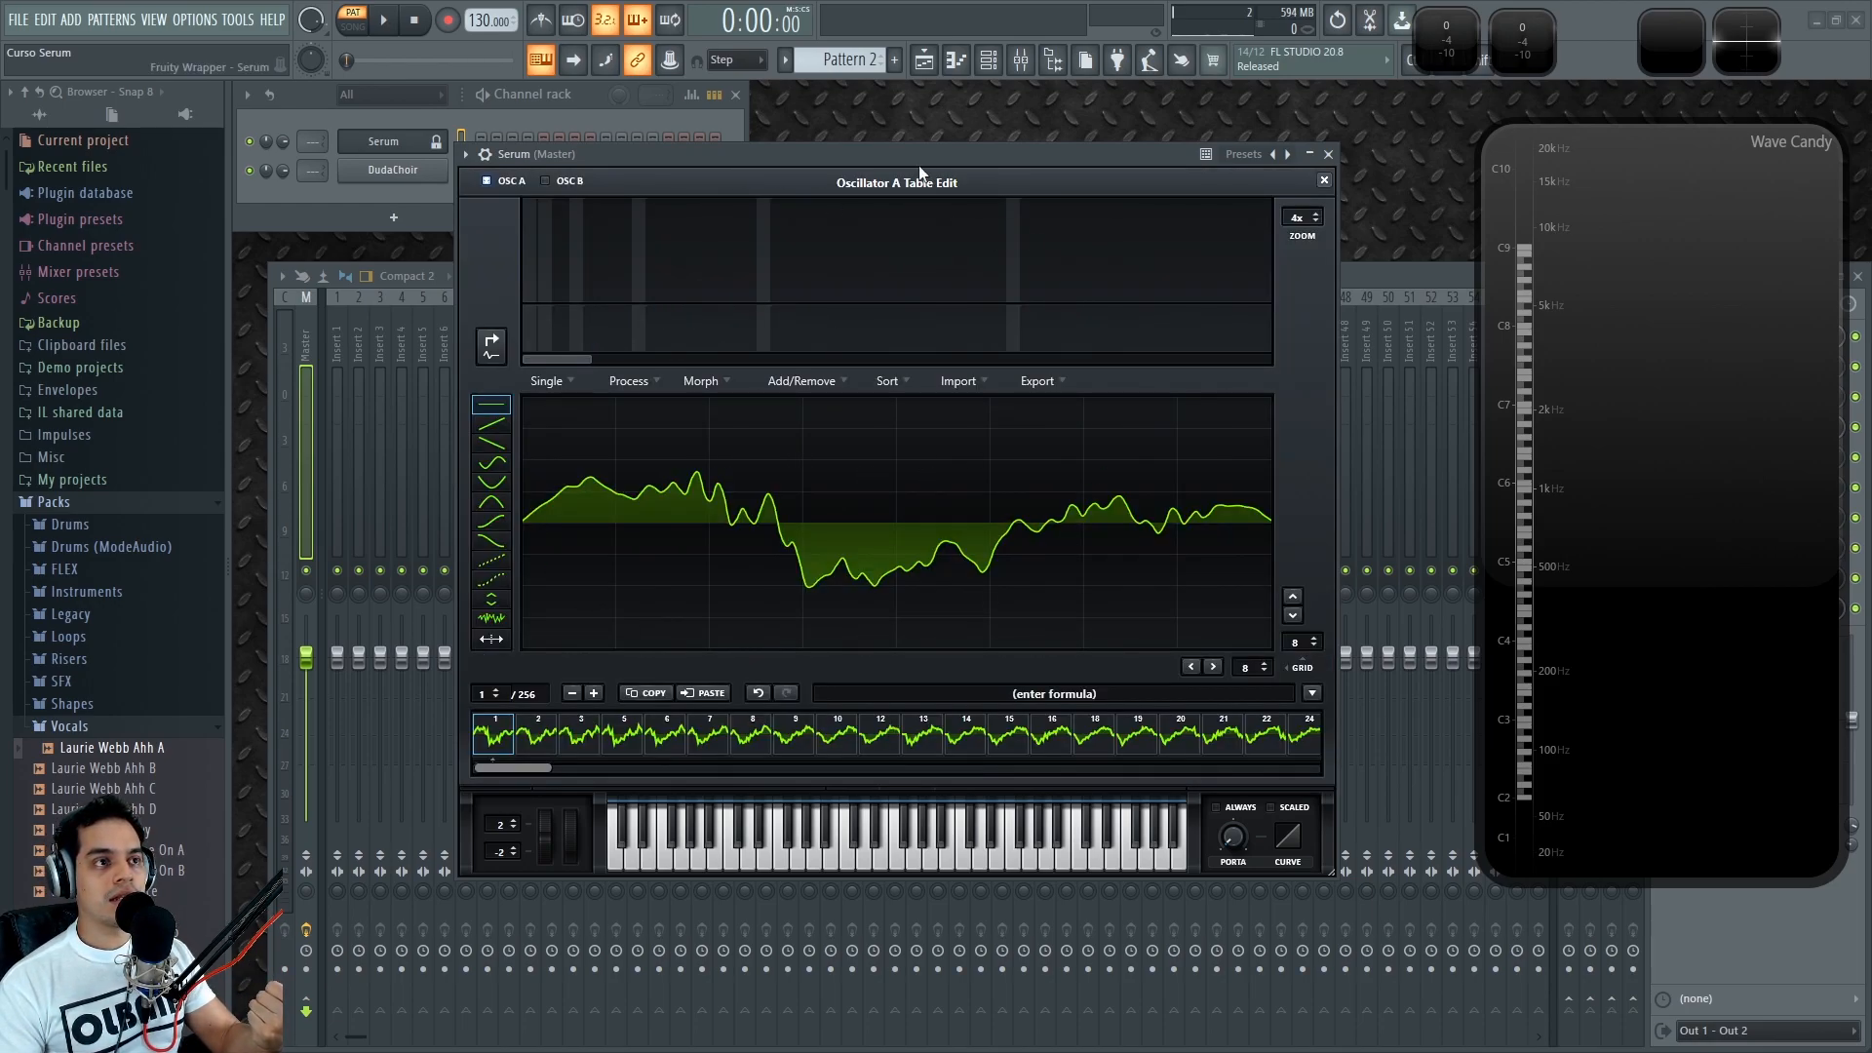
pyautogui.click(1043, 382)
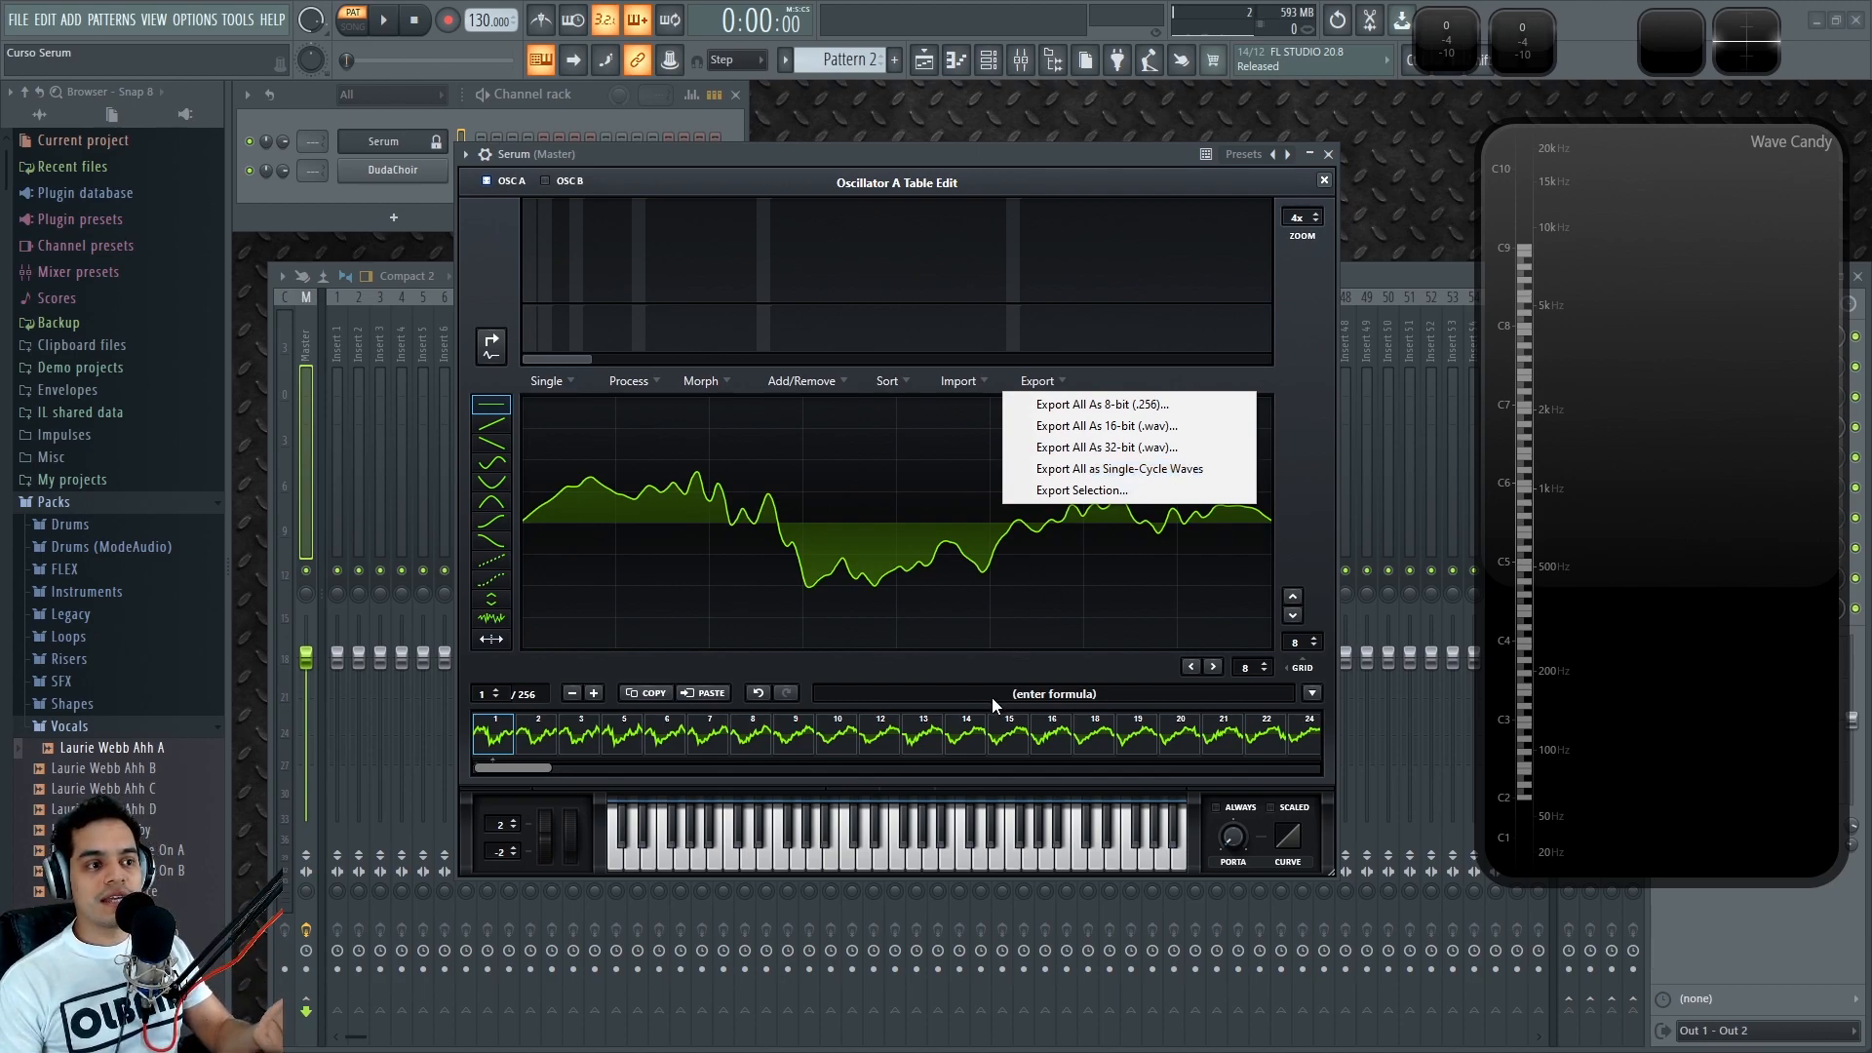
pyautogui.moveTo(507, 768)
pyautogui.mouseDown()
pyautogui.moveTo(1326, 770)
pyautogui.moveTo(484, 774)
pyautogui.mouseUp()
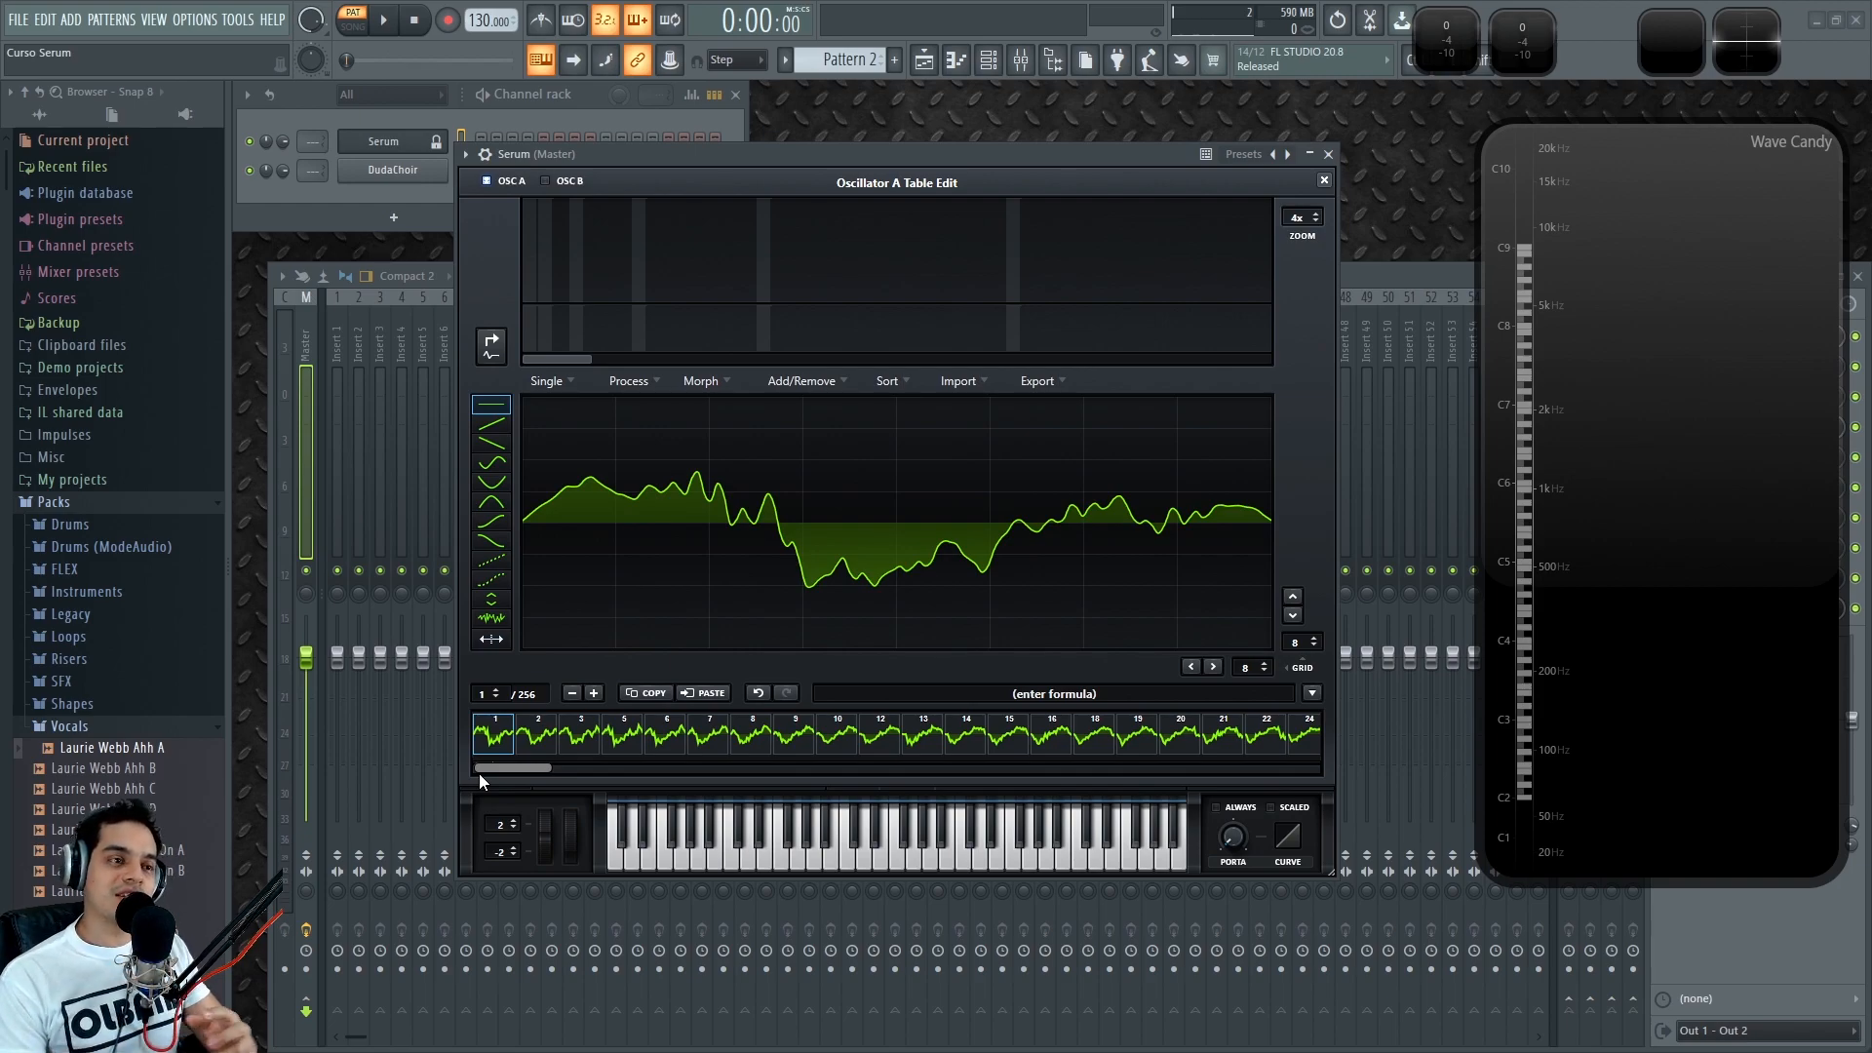
# Step: Export all frames as a 32-bit .wav file into the Wavetable personalizado folder on the desktop
pyautogui.click(1062, 382)
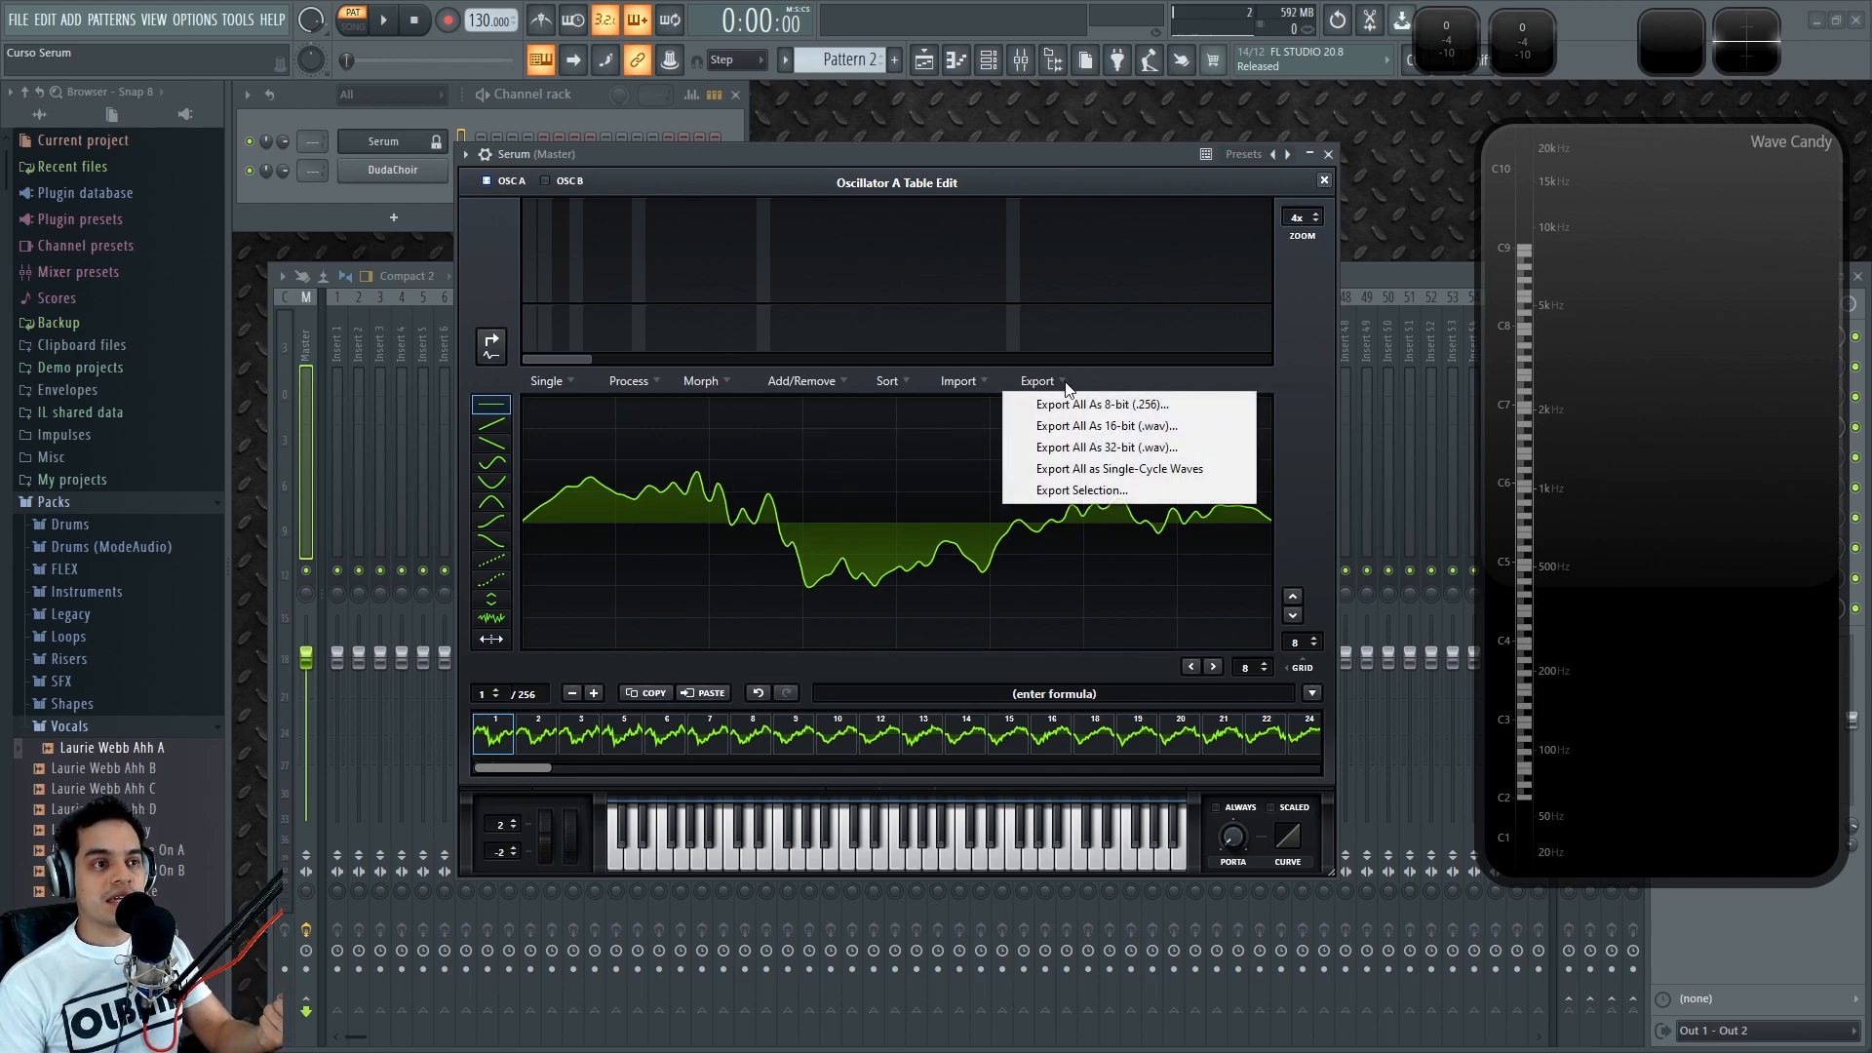
pyautogui.click(1129, 450)
pyautogui.click(168, 196)
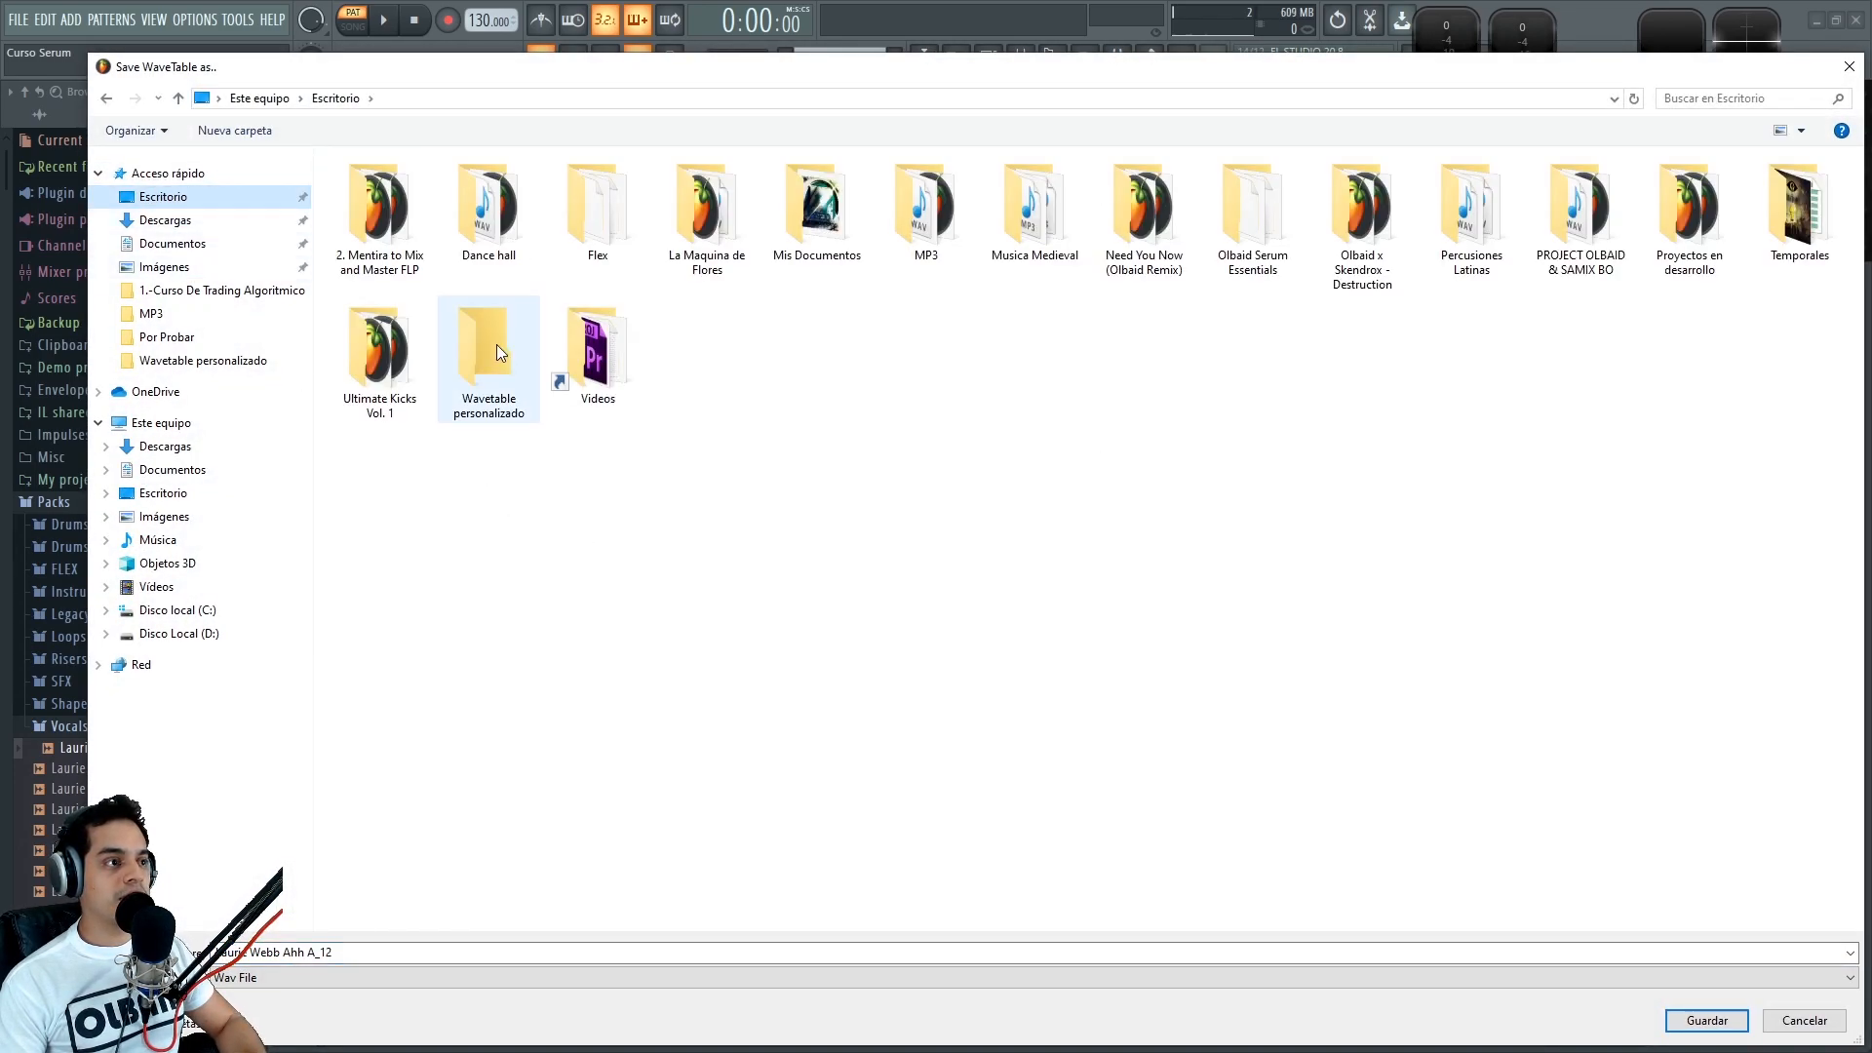
pyautogui.doubleClick(491, 347)
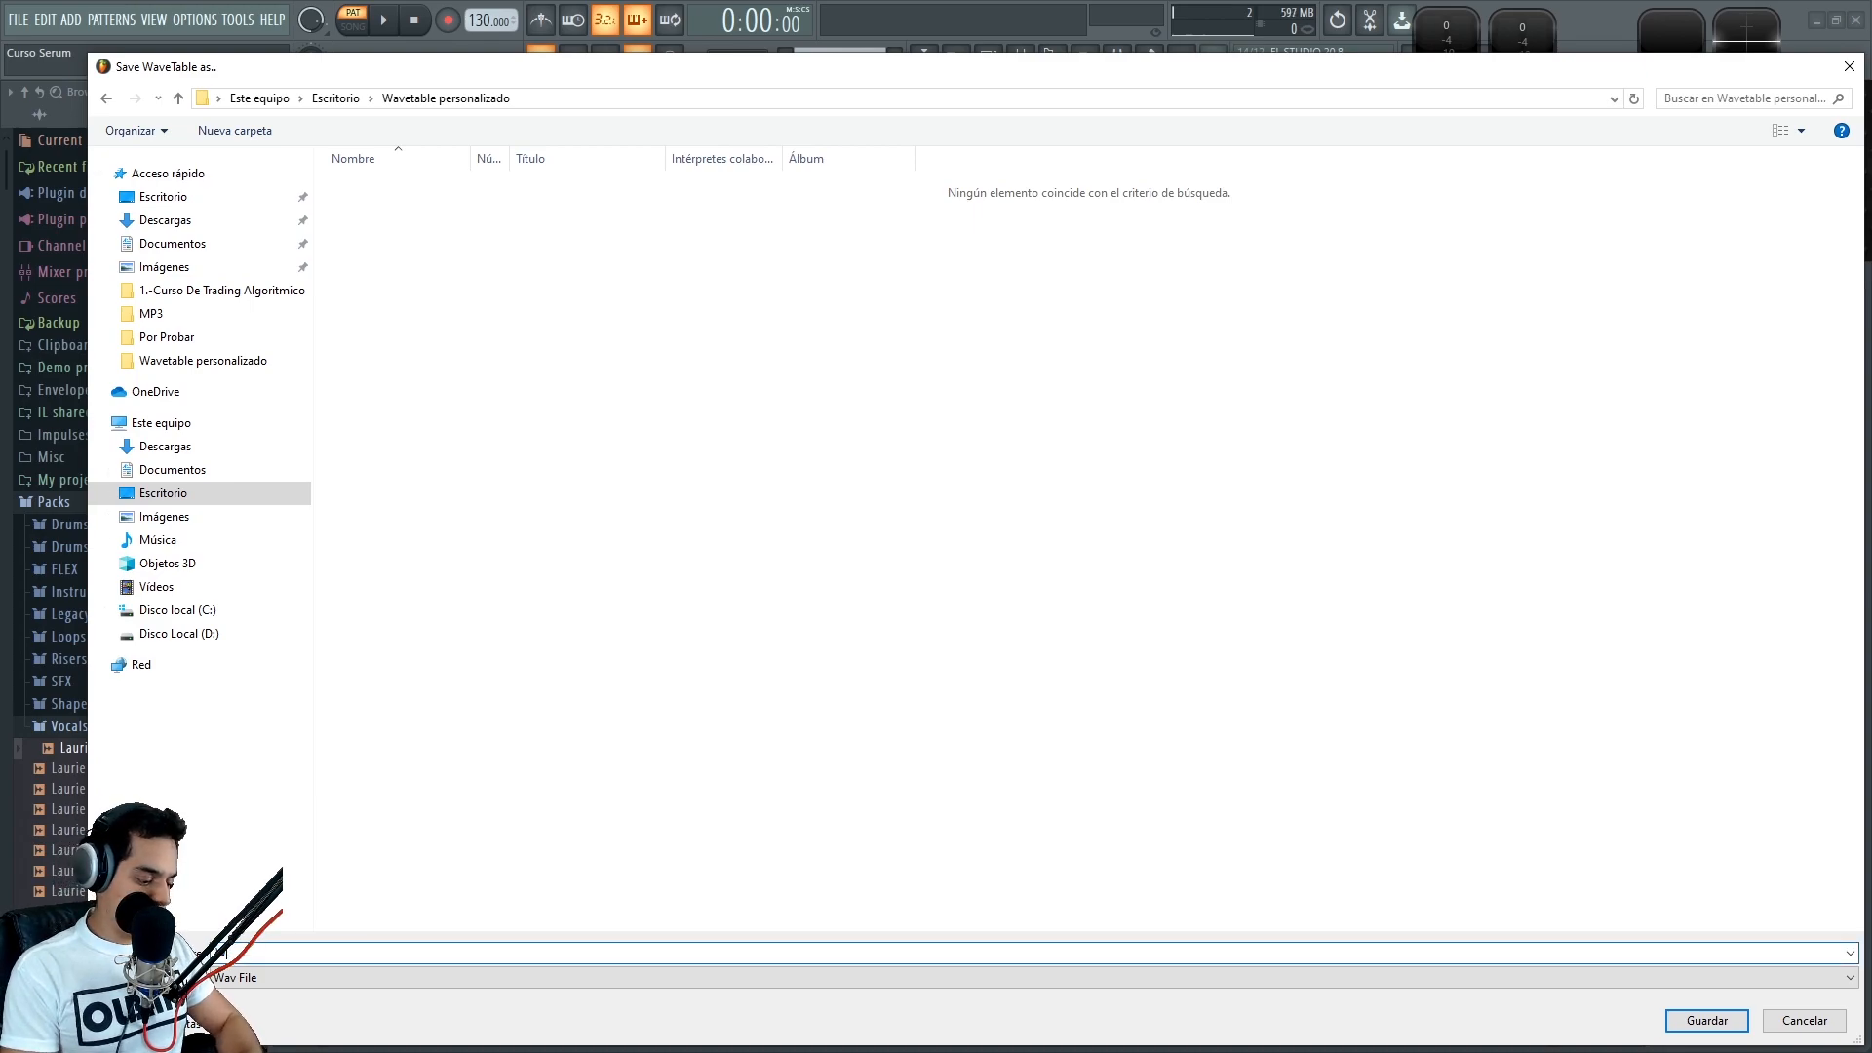
pyautogui.press('Return')
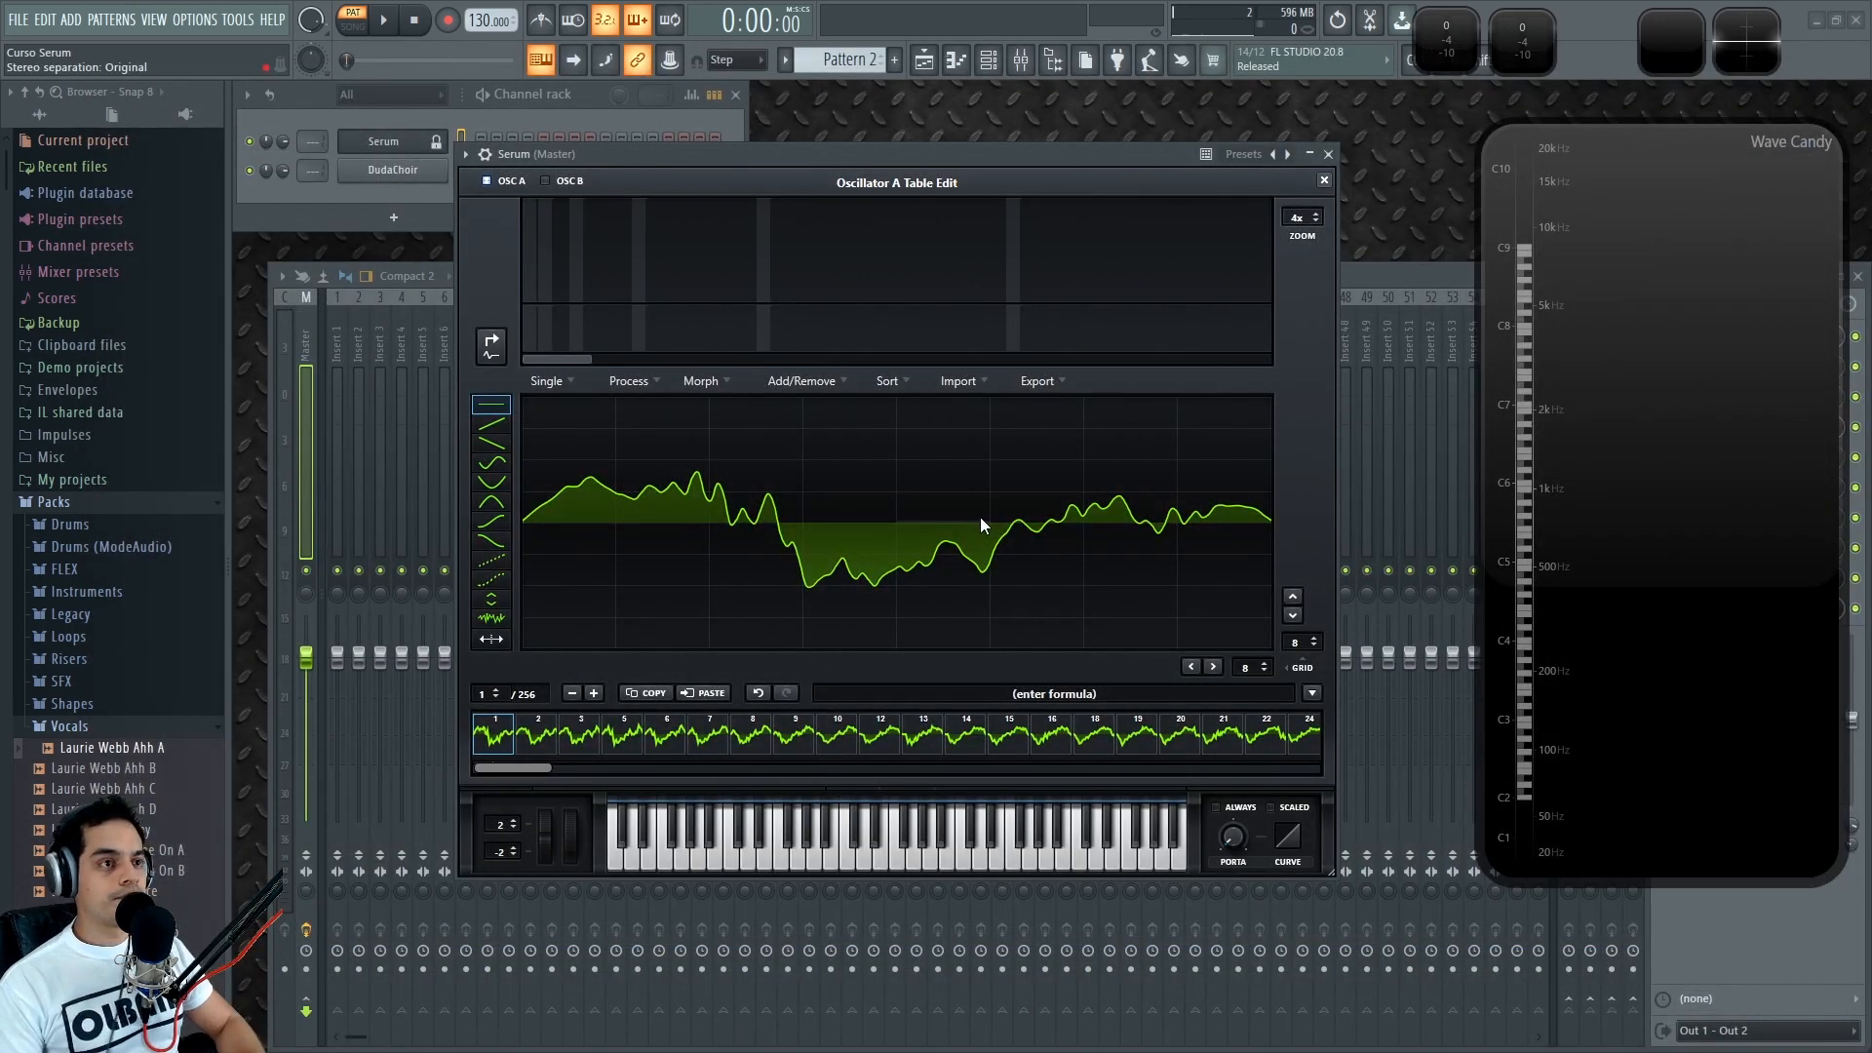
# Step: Close the table editor and add the exported Wave 1 file from the Wavetable personalizado folder to the channel rack as a new channel
pyautogui.click(1324, 180)
pyautogui.press('super')
pyautogui.moveTo(225, 1031)
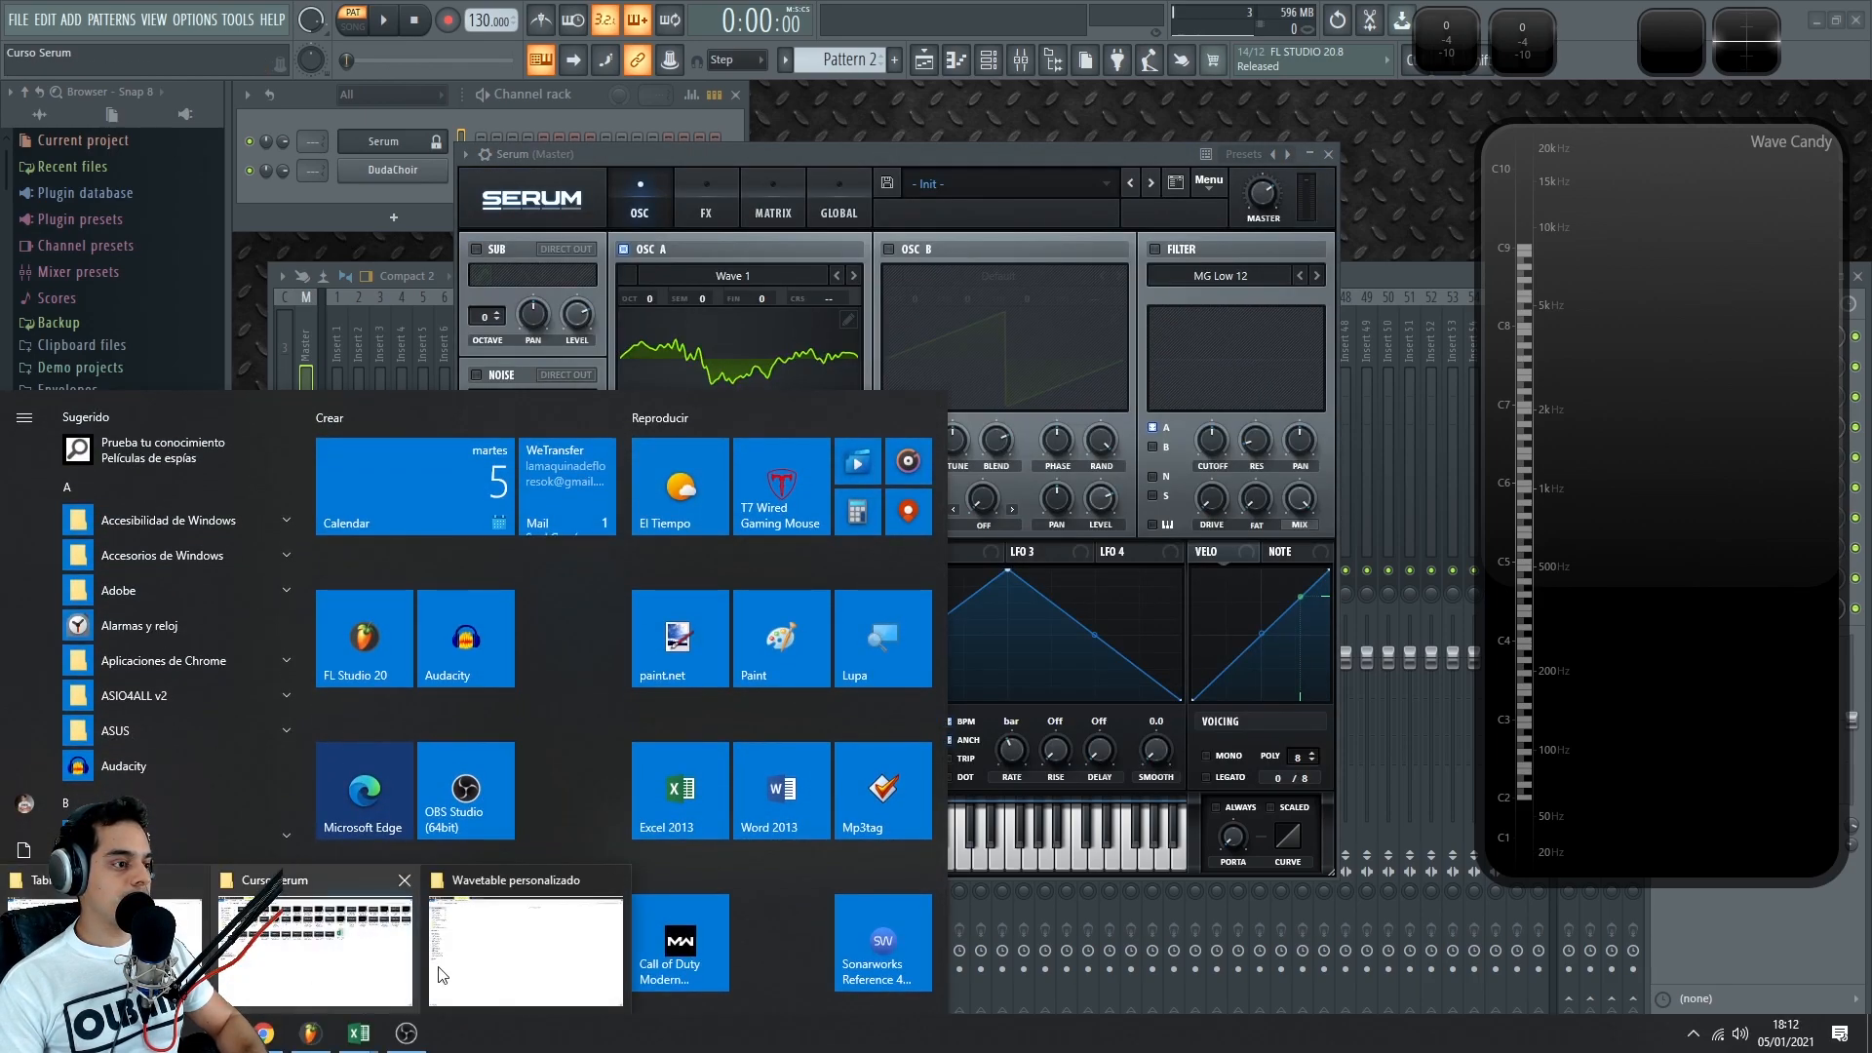
pyautogui.click(510, 953)
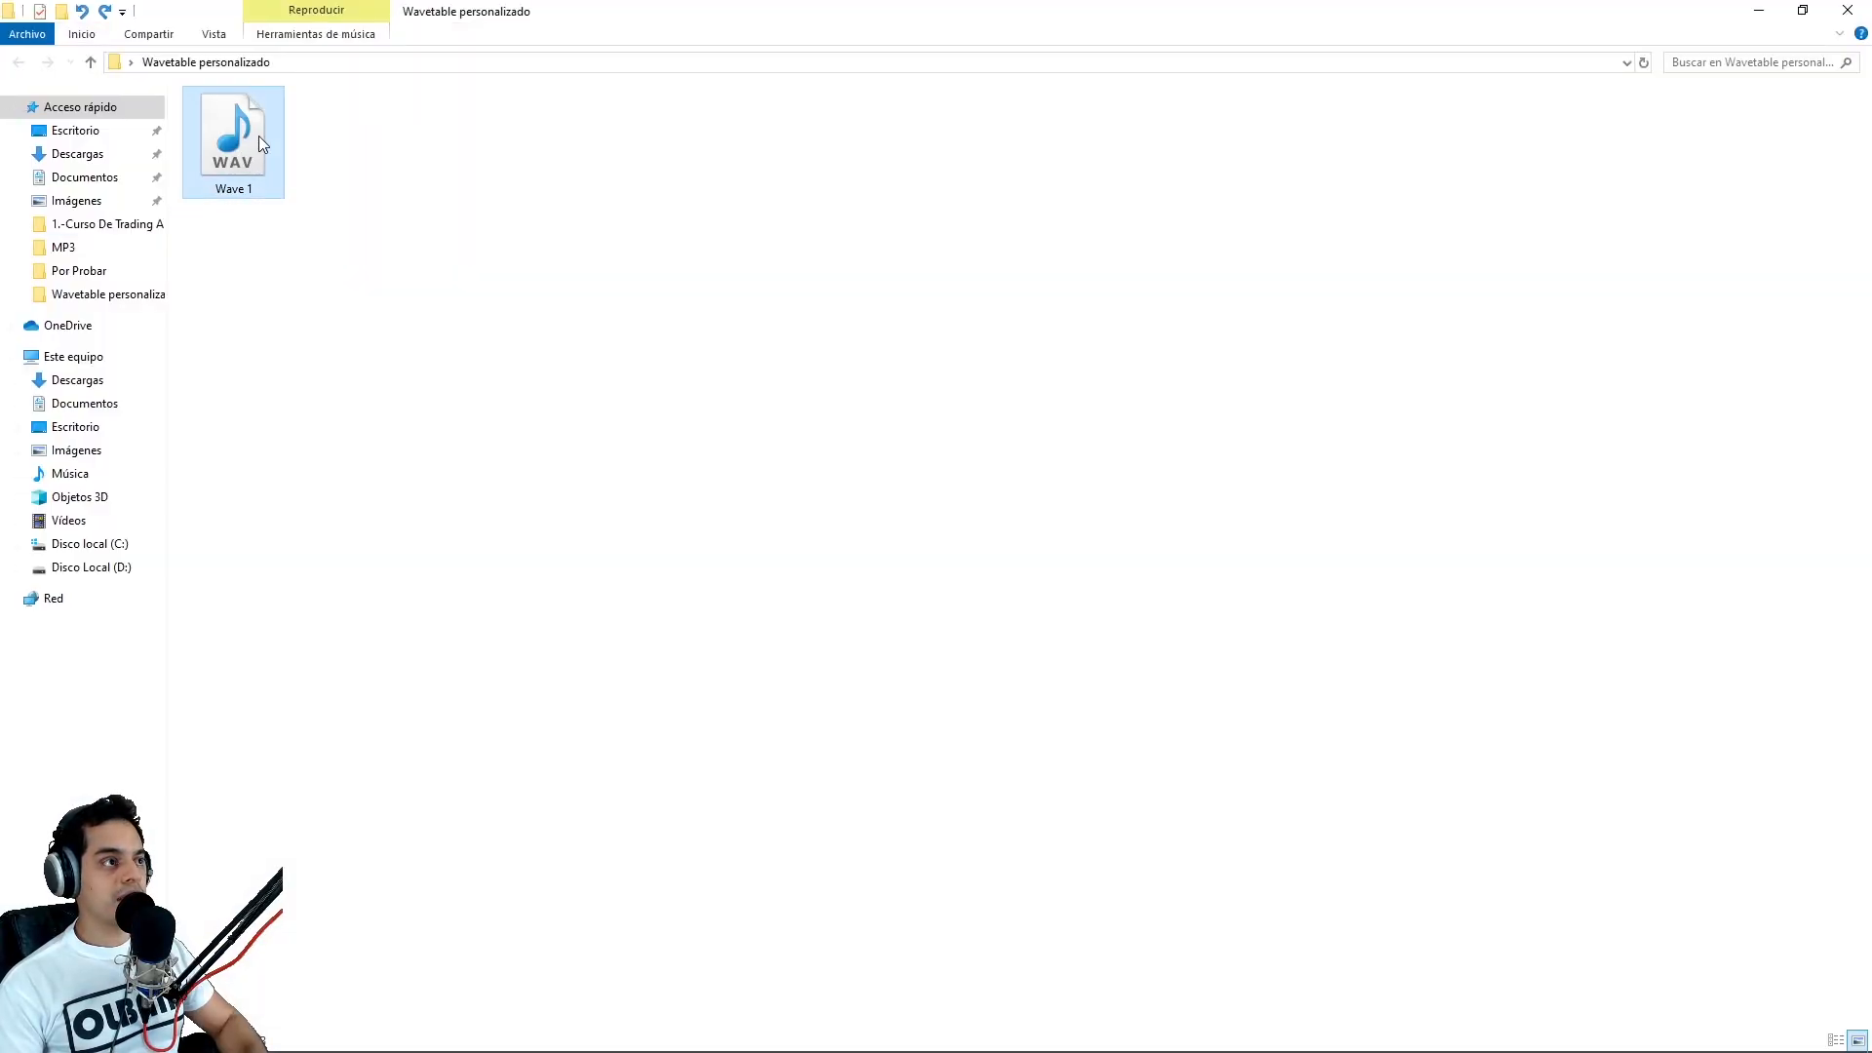
pyautogui.moveTo(248, 154); pyautogui.dragTo(466, 372)
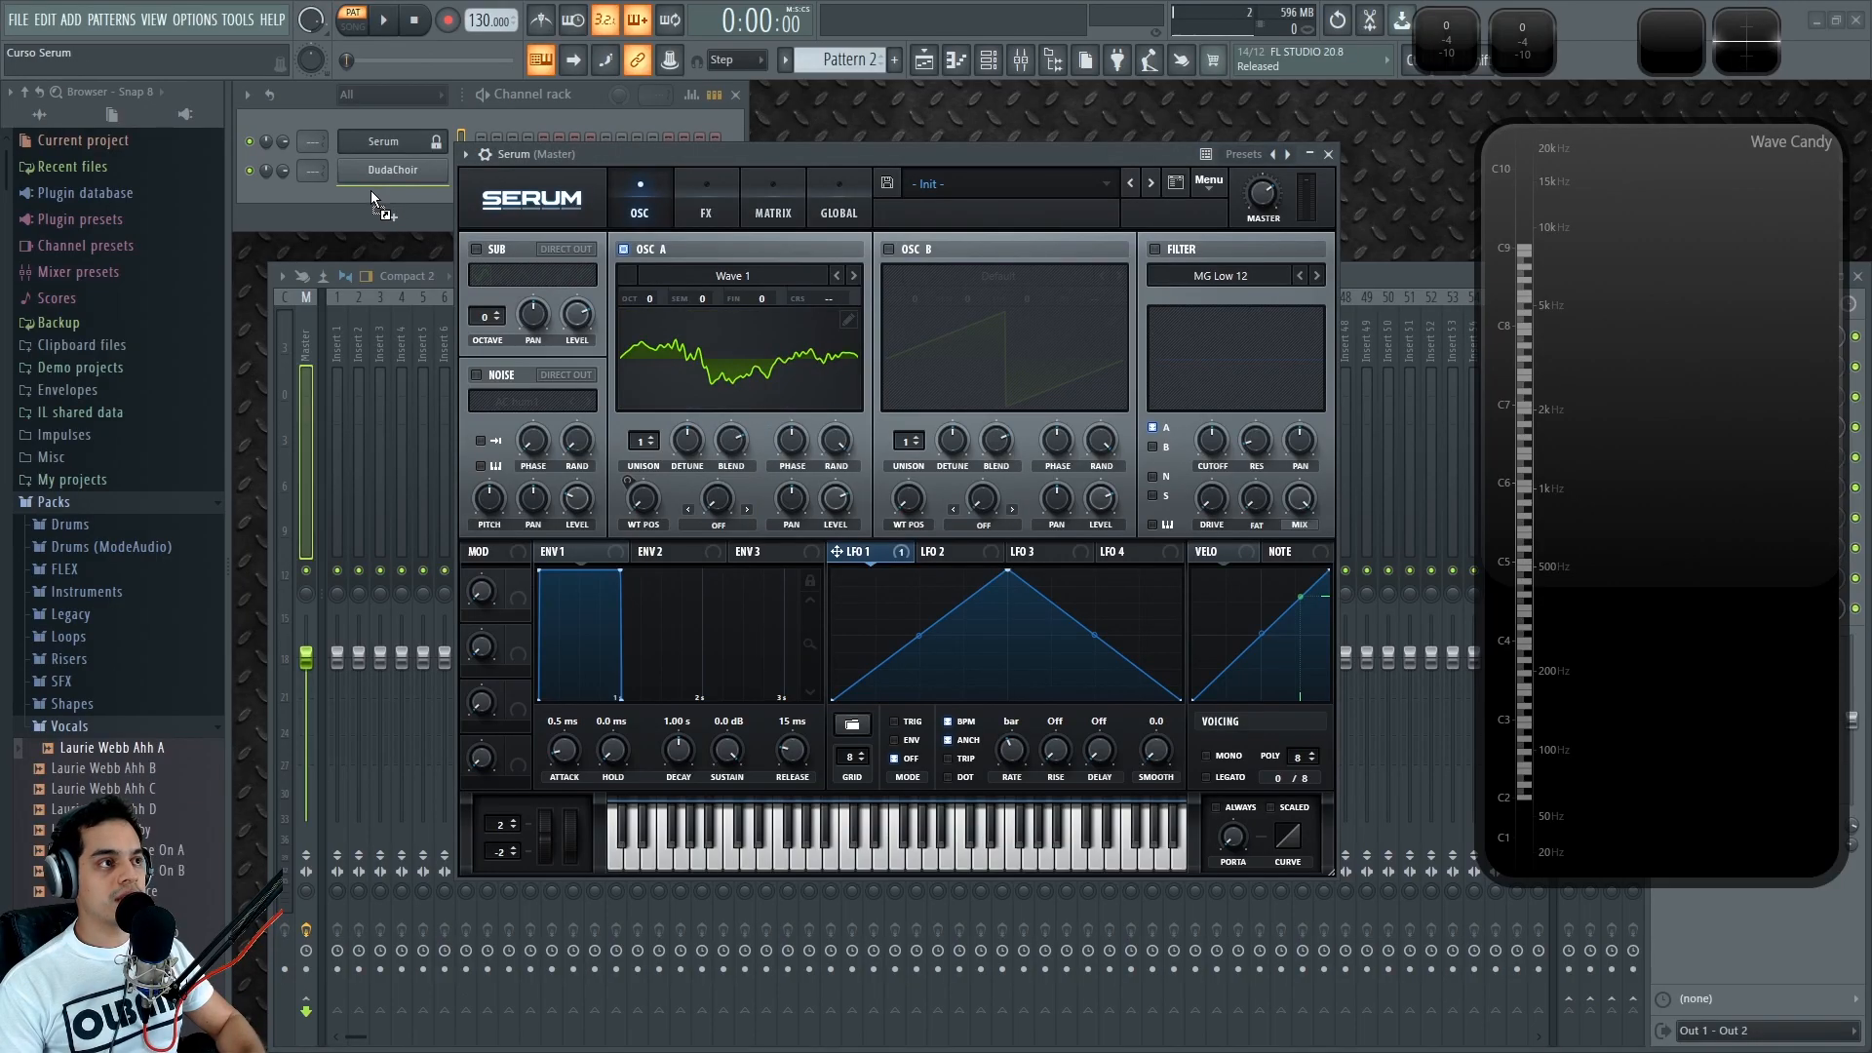
pyautogui.moveTo(635, 155); pyautogui.dragTo(646, 155)
# Step: Open the Wave 1 sampler channel, audition the exported wavetable as a normal sample, and close its window
pyautogui.click(393, 199)
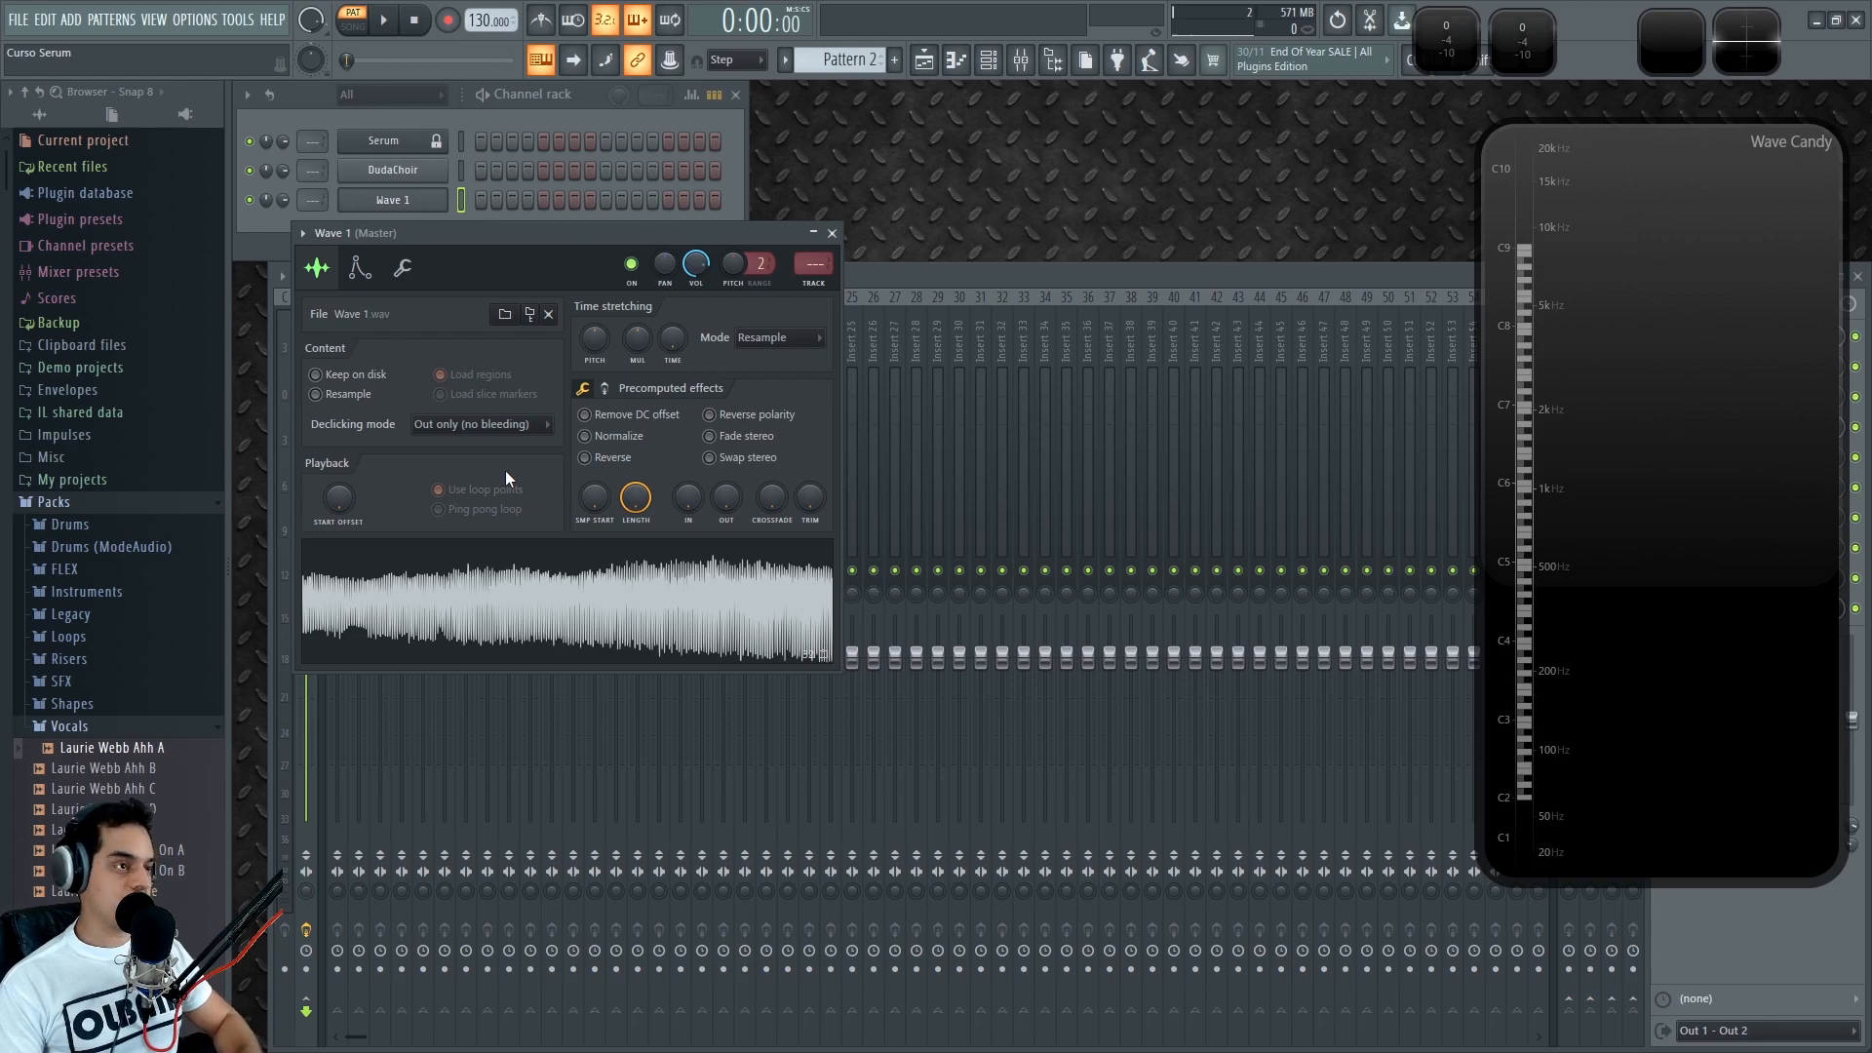
pyautogui.press('q')
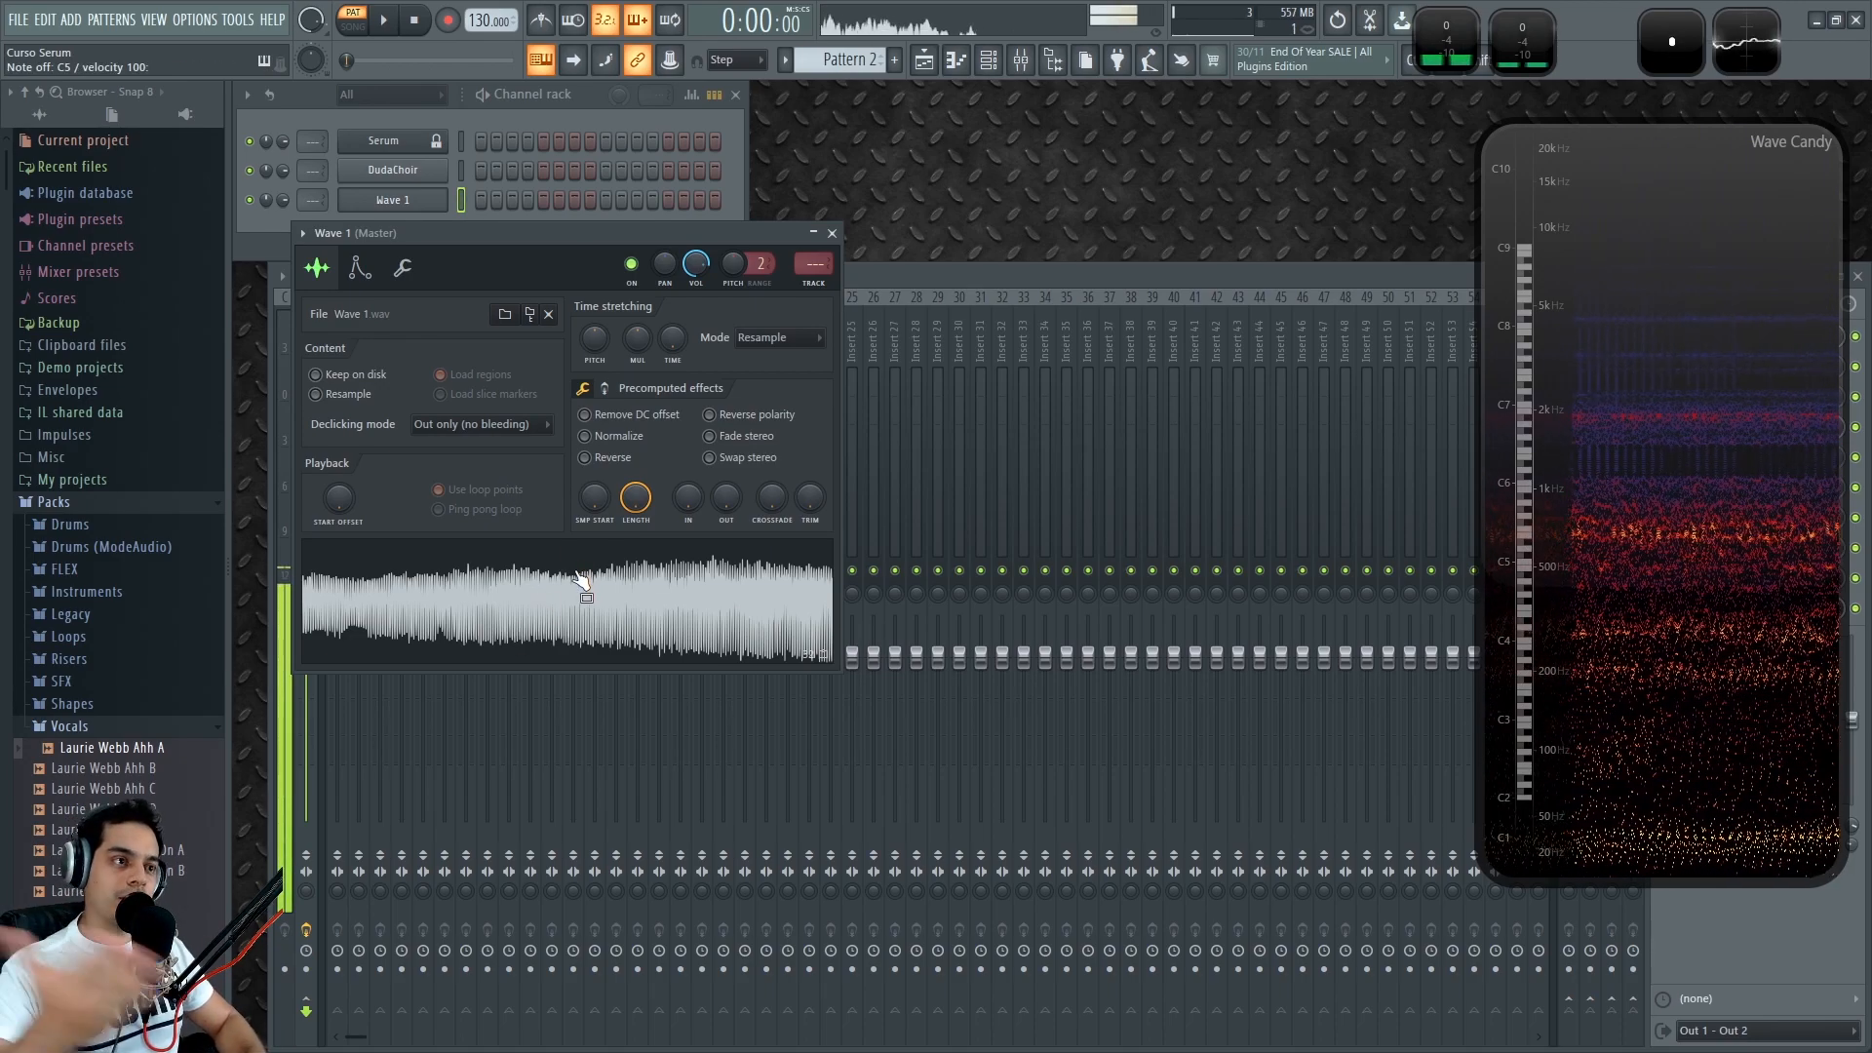
pyautogui.click(834, 236)
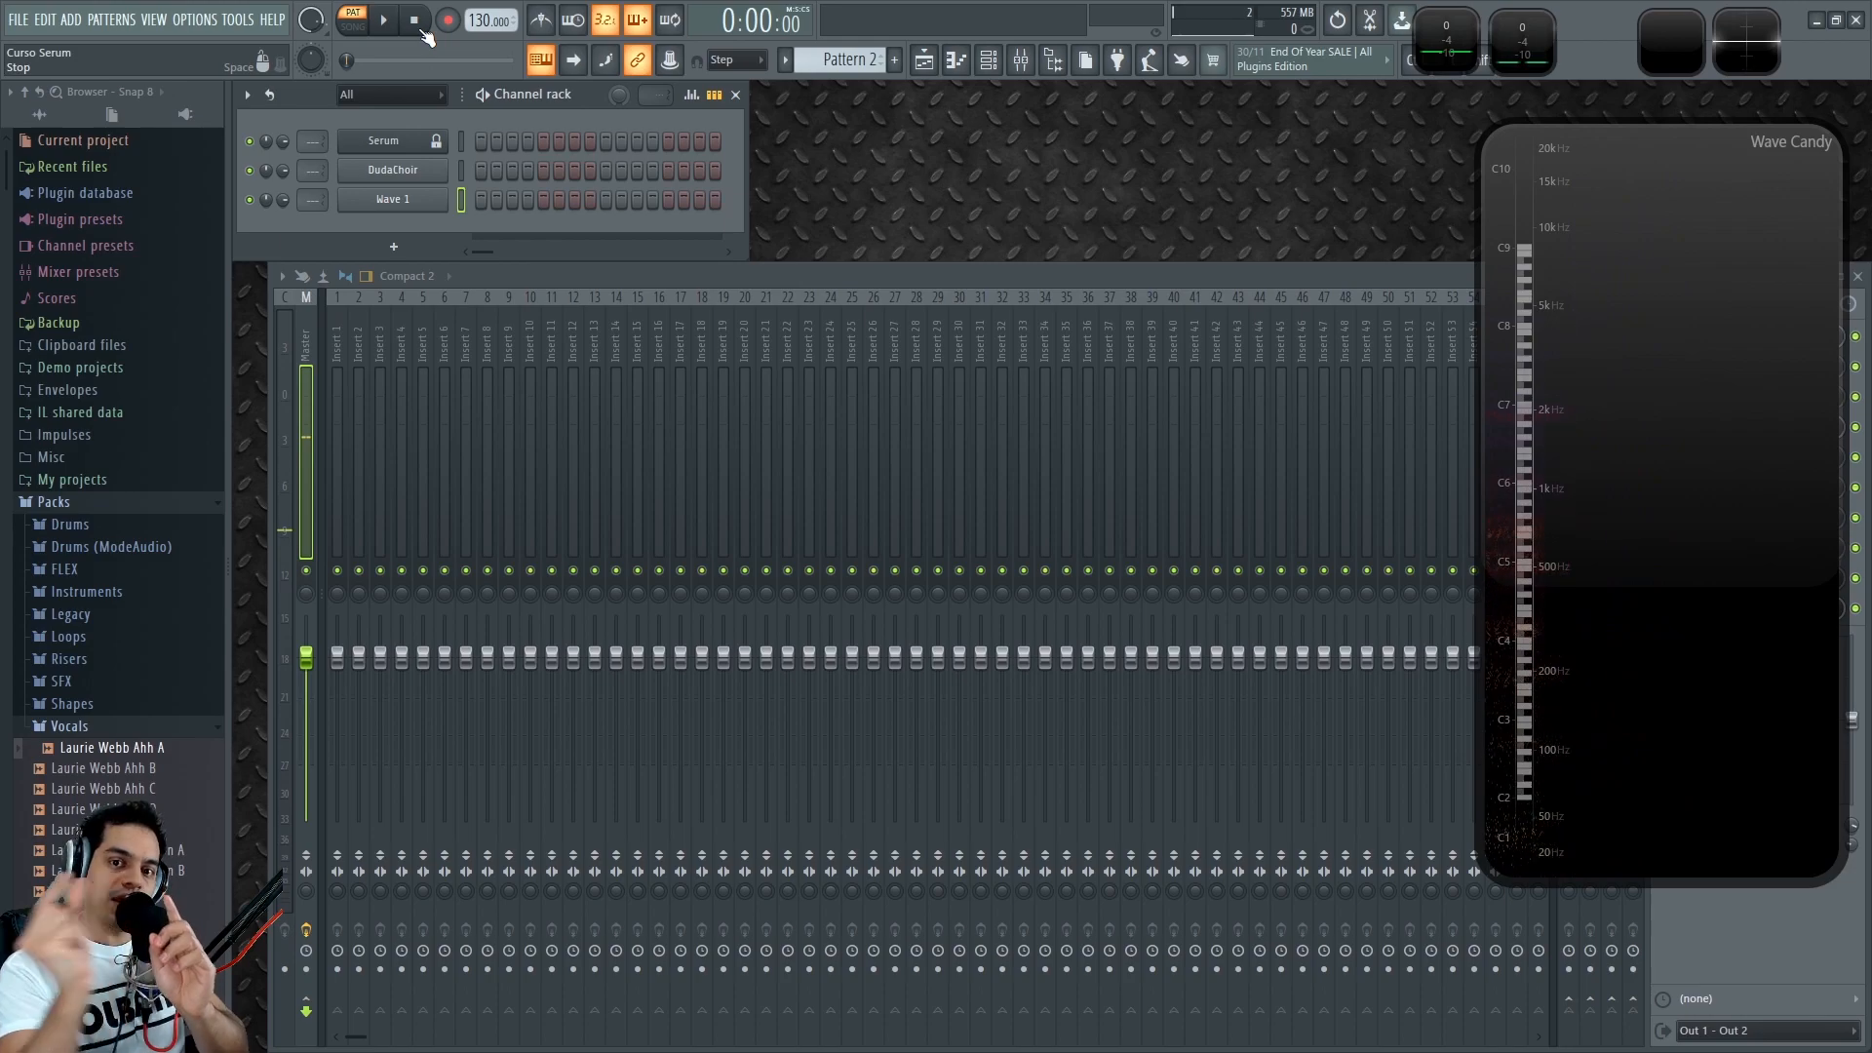
# Step: Reopen the Serum channel and reset the synth to the Init preset
pyautogui.click(414, 142)
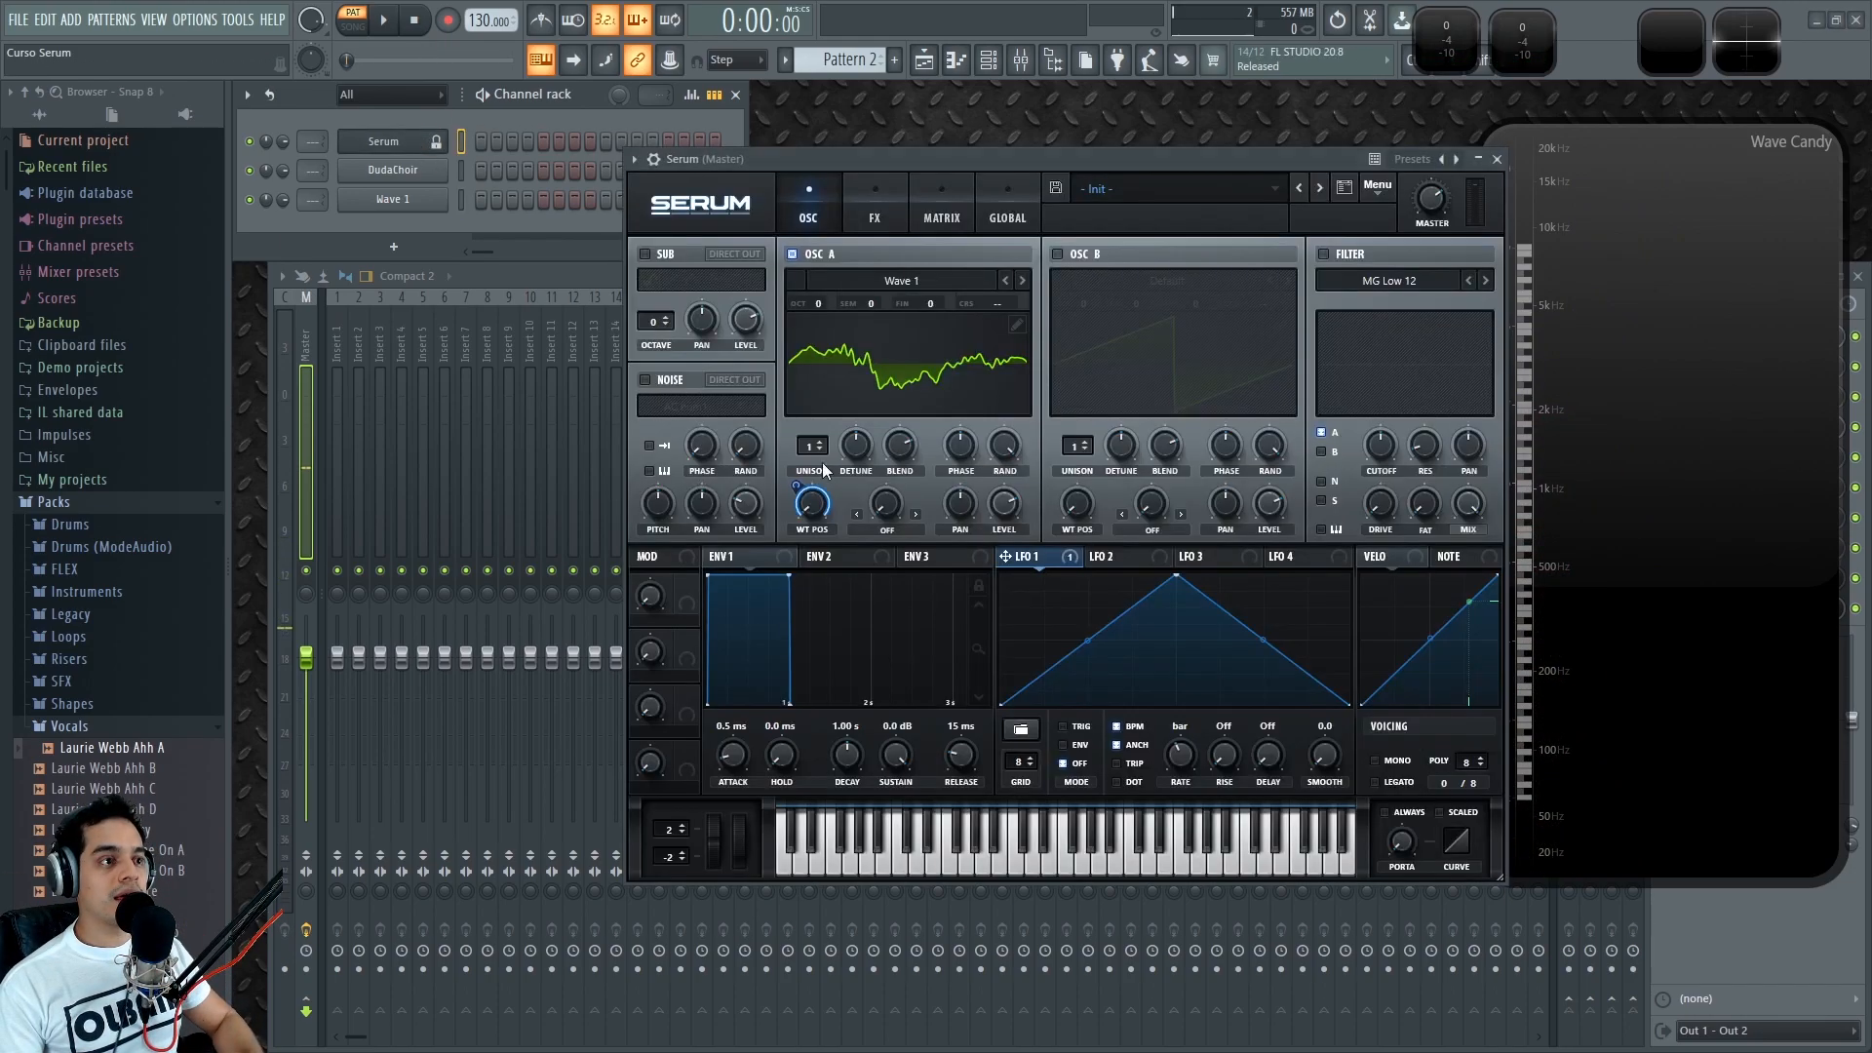
pyautogui.click(1377, 187)
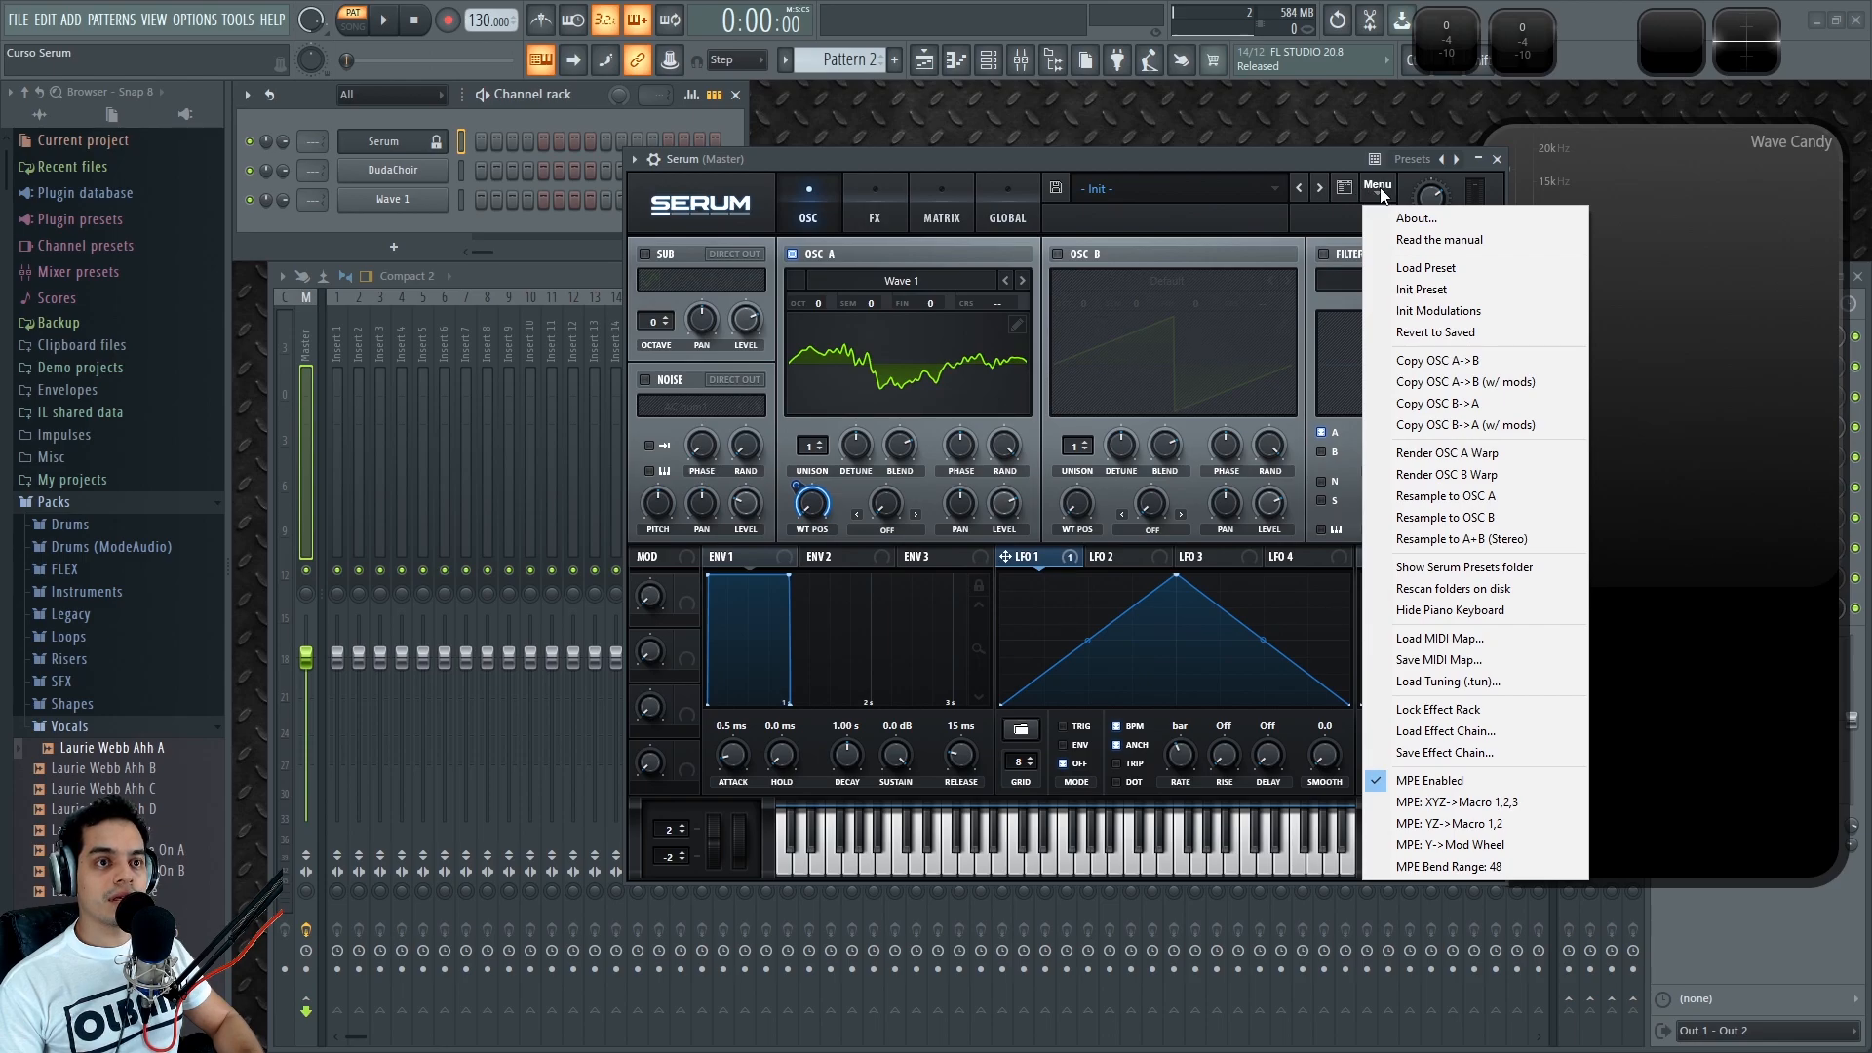
pyautogui.click(1425, 288)
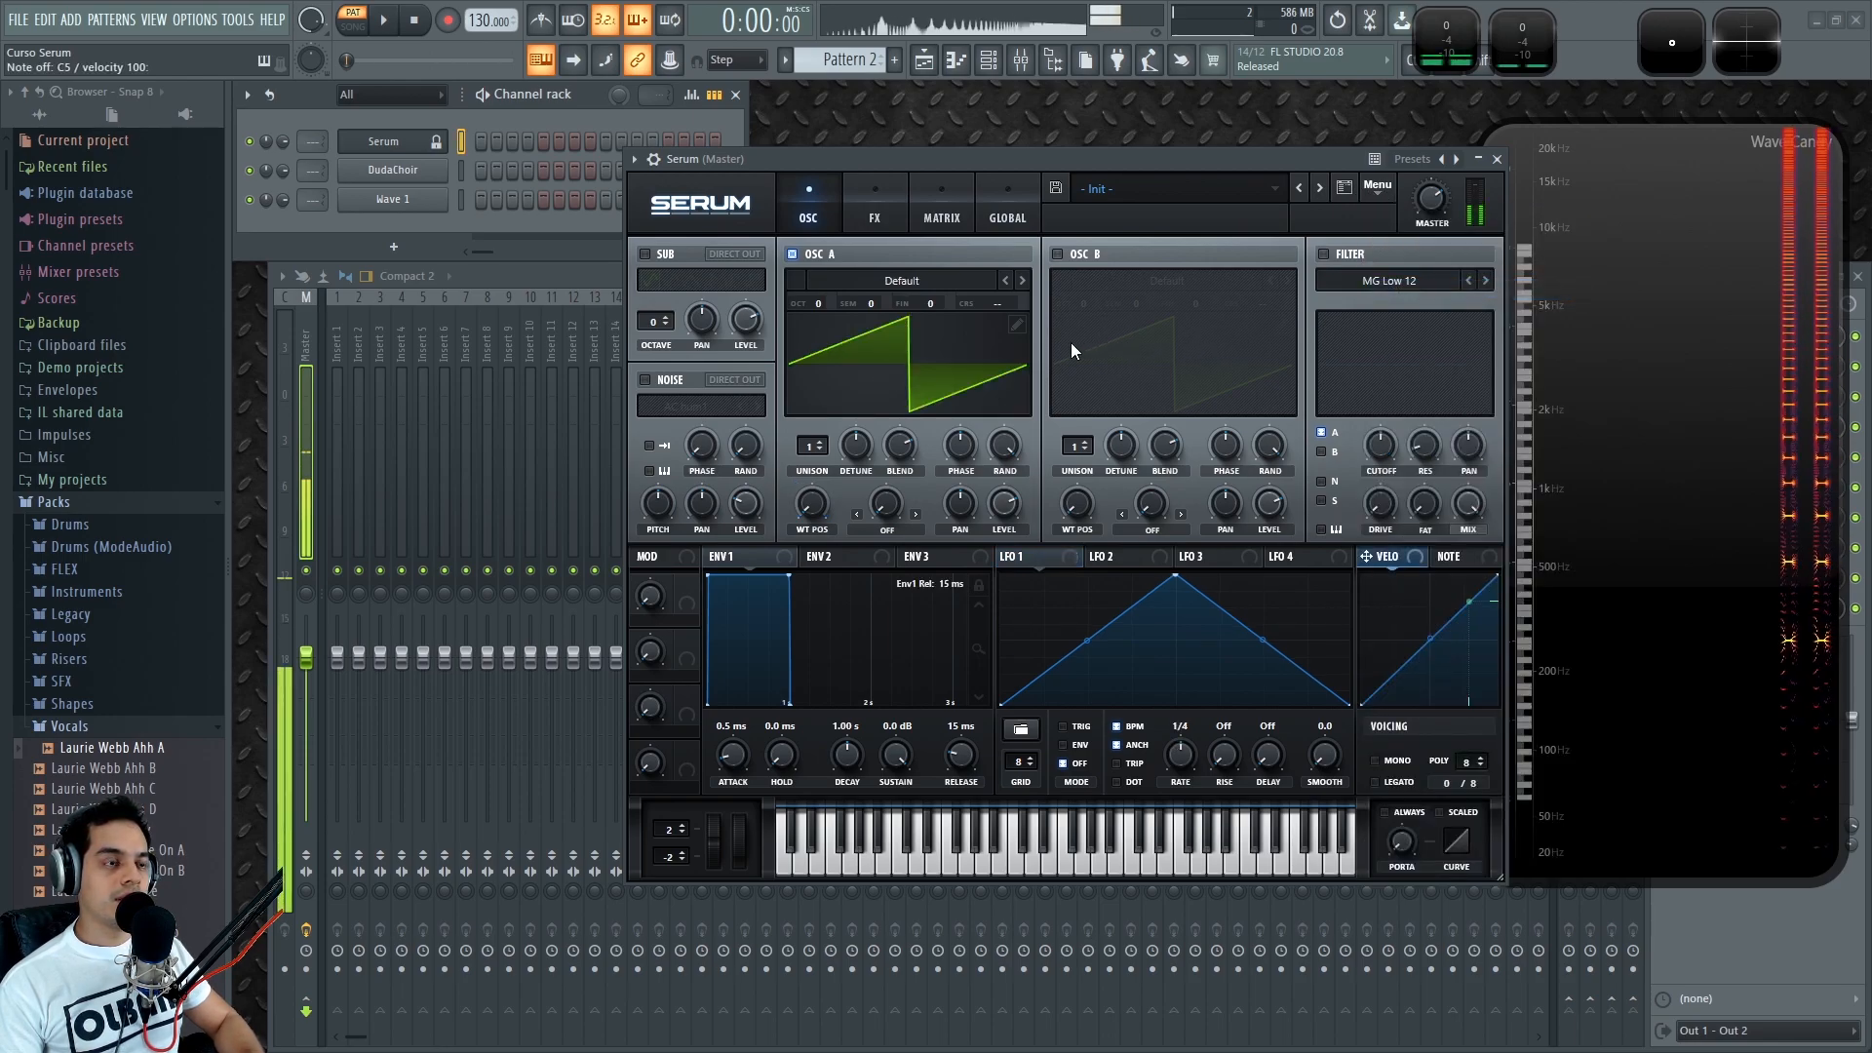
# Step: Load the Wave 1 file from the Wavetable personalizado folder into oscillator A as its wavetable
pyautogui.hotkey('alt', 'Tab')
pyautogui.moveTo(234, 142); pyautogui.dragTo(821, 406)
pyautogui.hotkey('alt', 'Tab')
pyautogui.moveTo(964, 400); pyautogui.dragTo(877, 404)
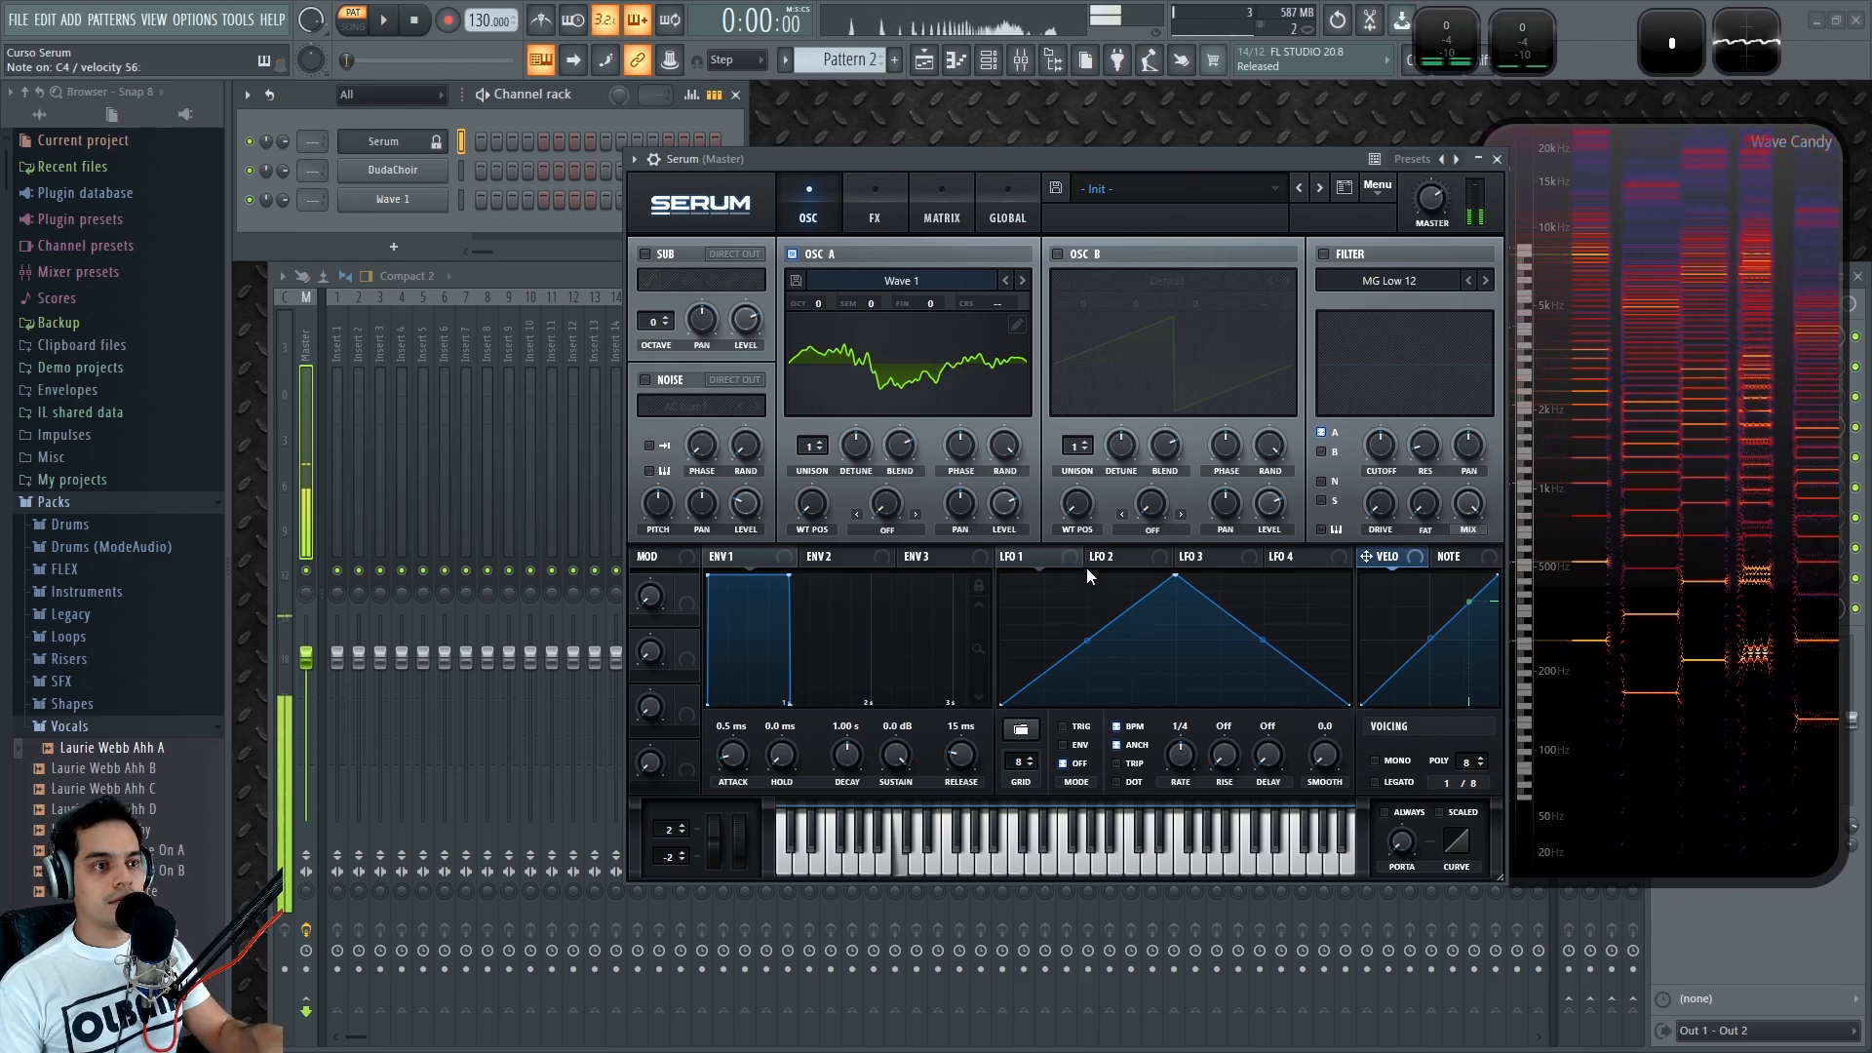
# Step: Modulate oscillator A's WT POS with LFO 1 at a rate of one bar, and set the oscillator's octave to -1
pyautogui.moveTo(1070, 553); pyautogui.dragTo(811, 503)
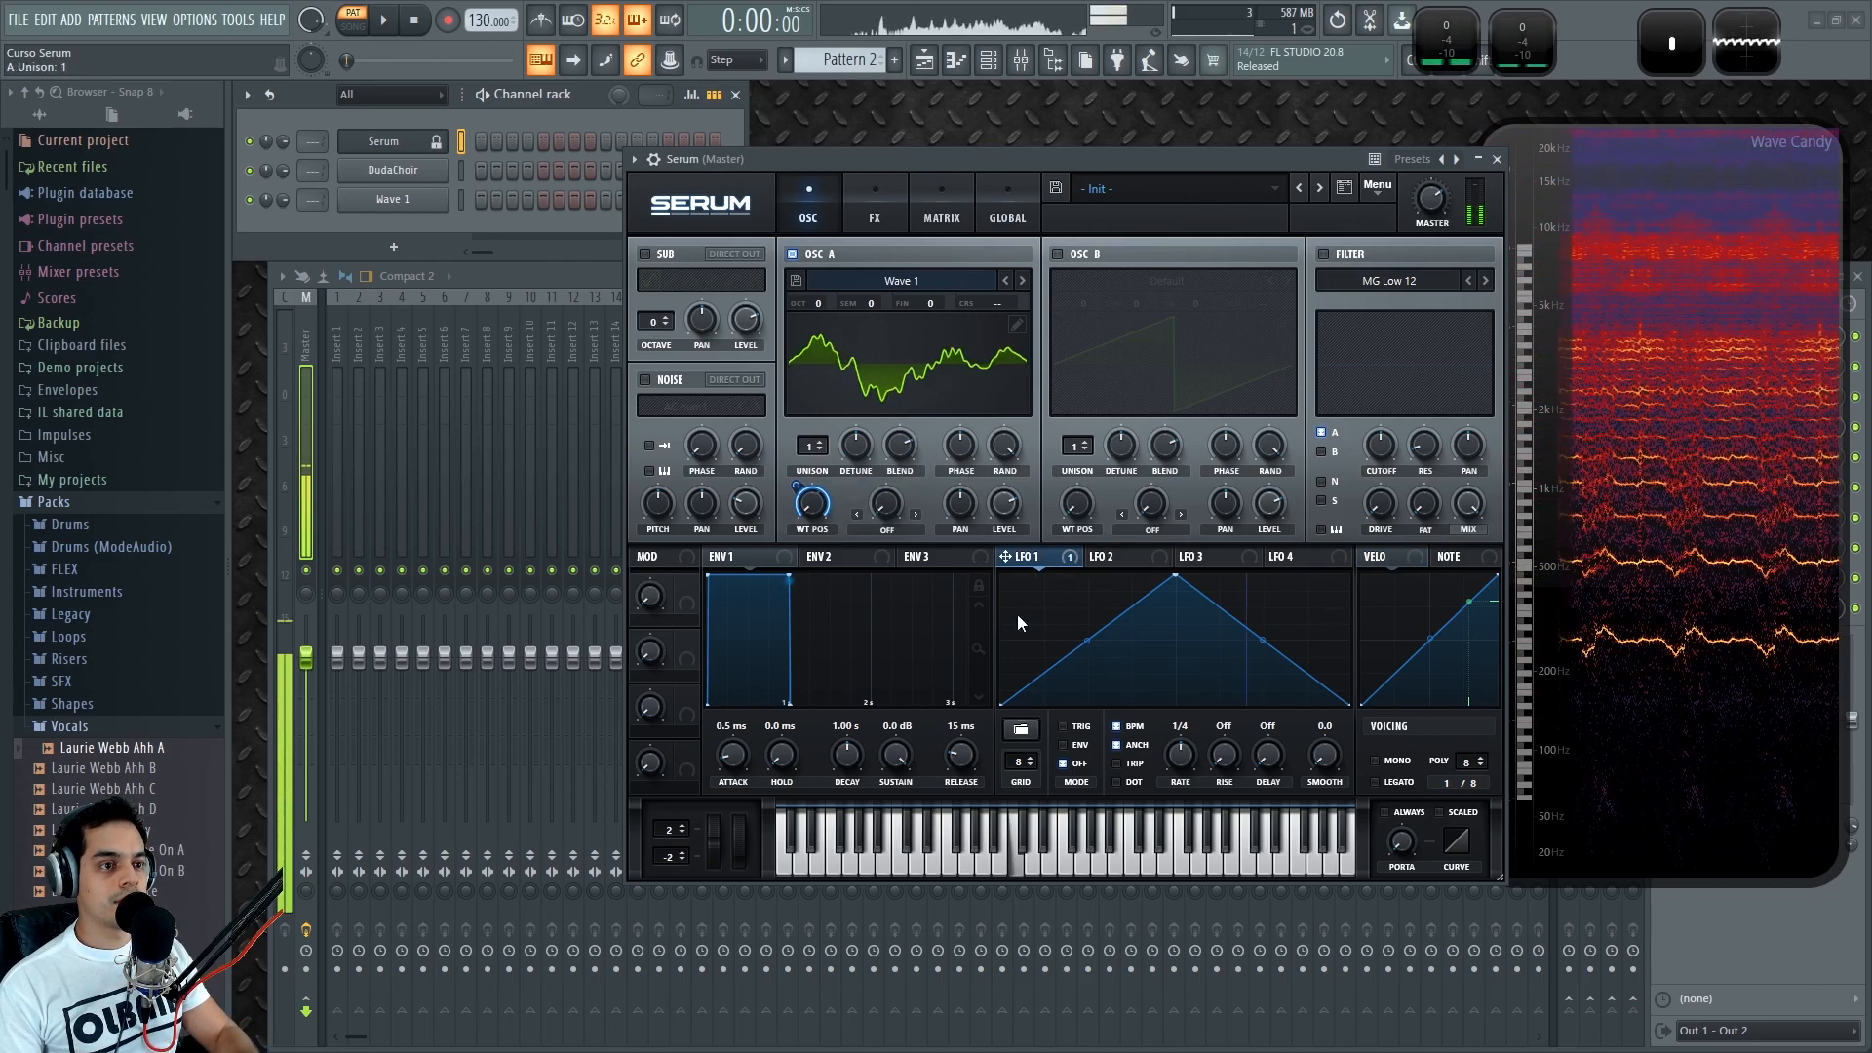
pyautogui.moveTo(1181, 760); pyautogui.dragTo(1182, 783)
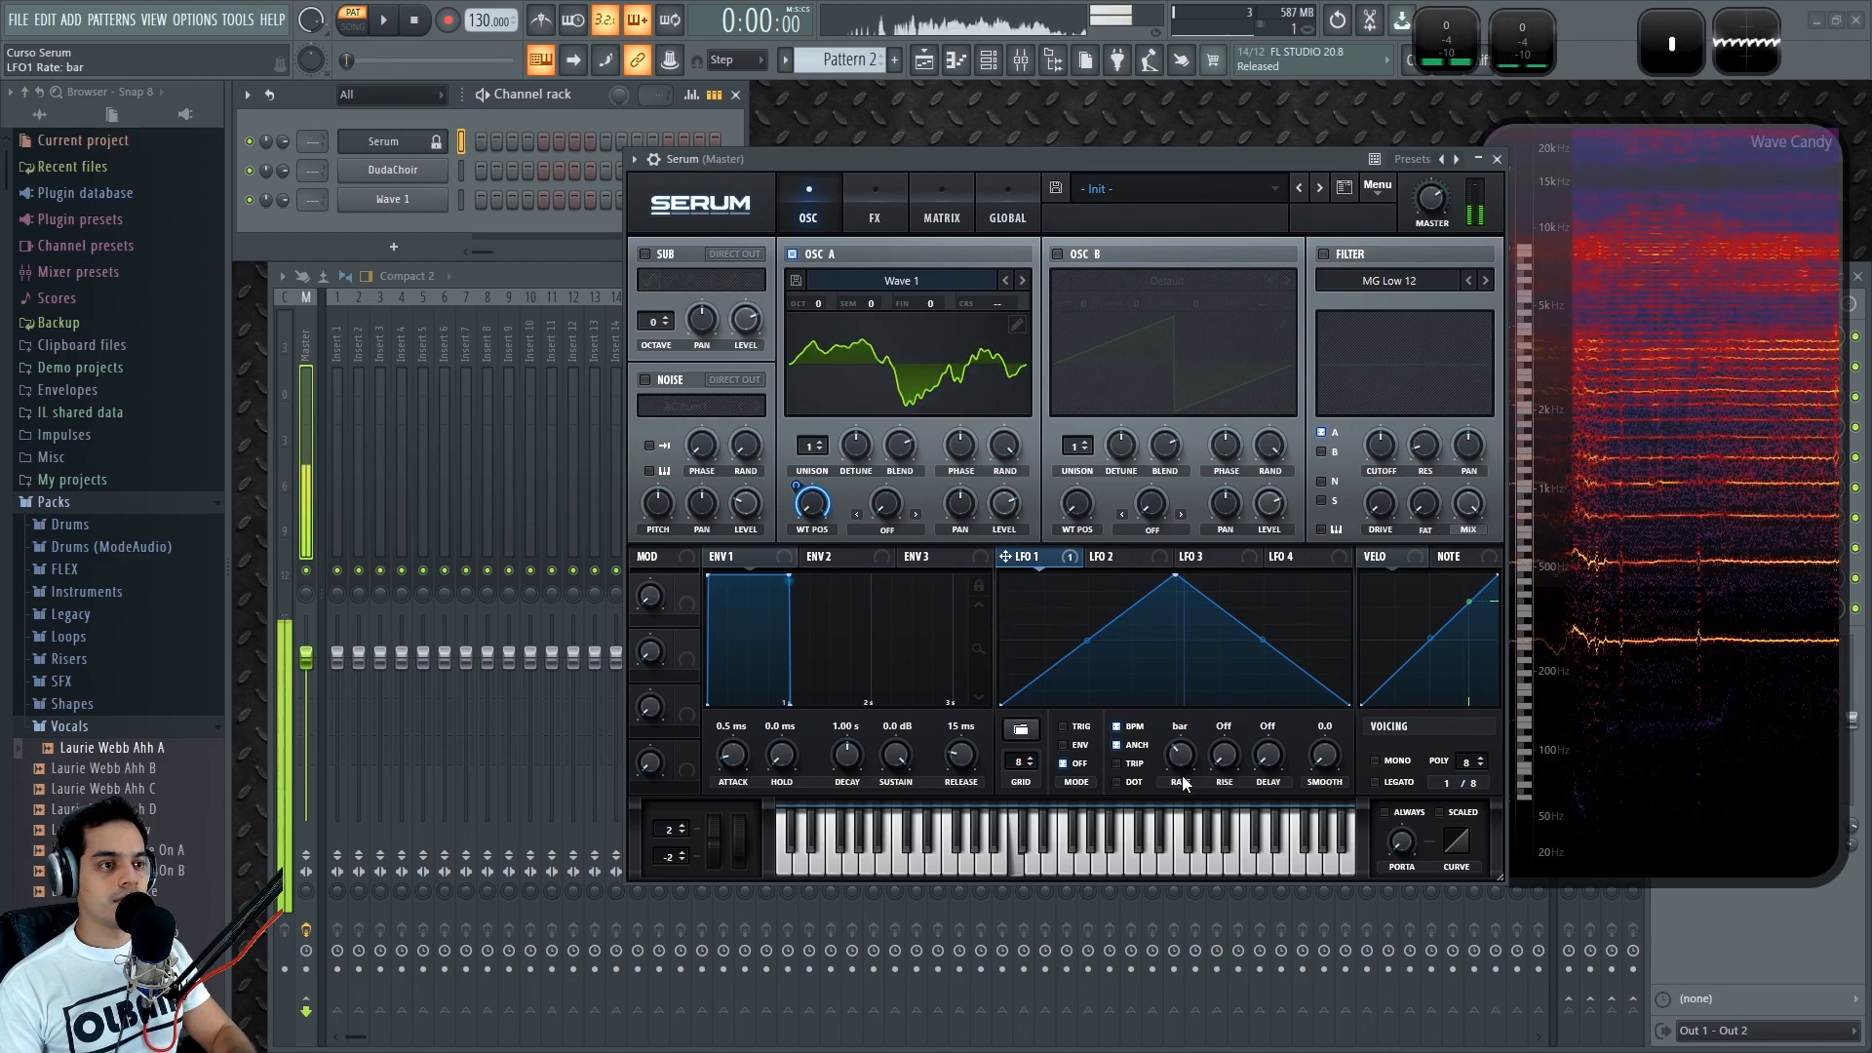
pyautogui.moveTo(815, 303); pyautogui.dragTo(821, 333)
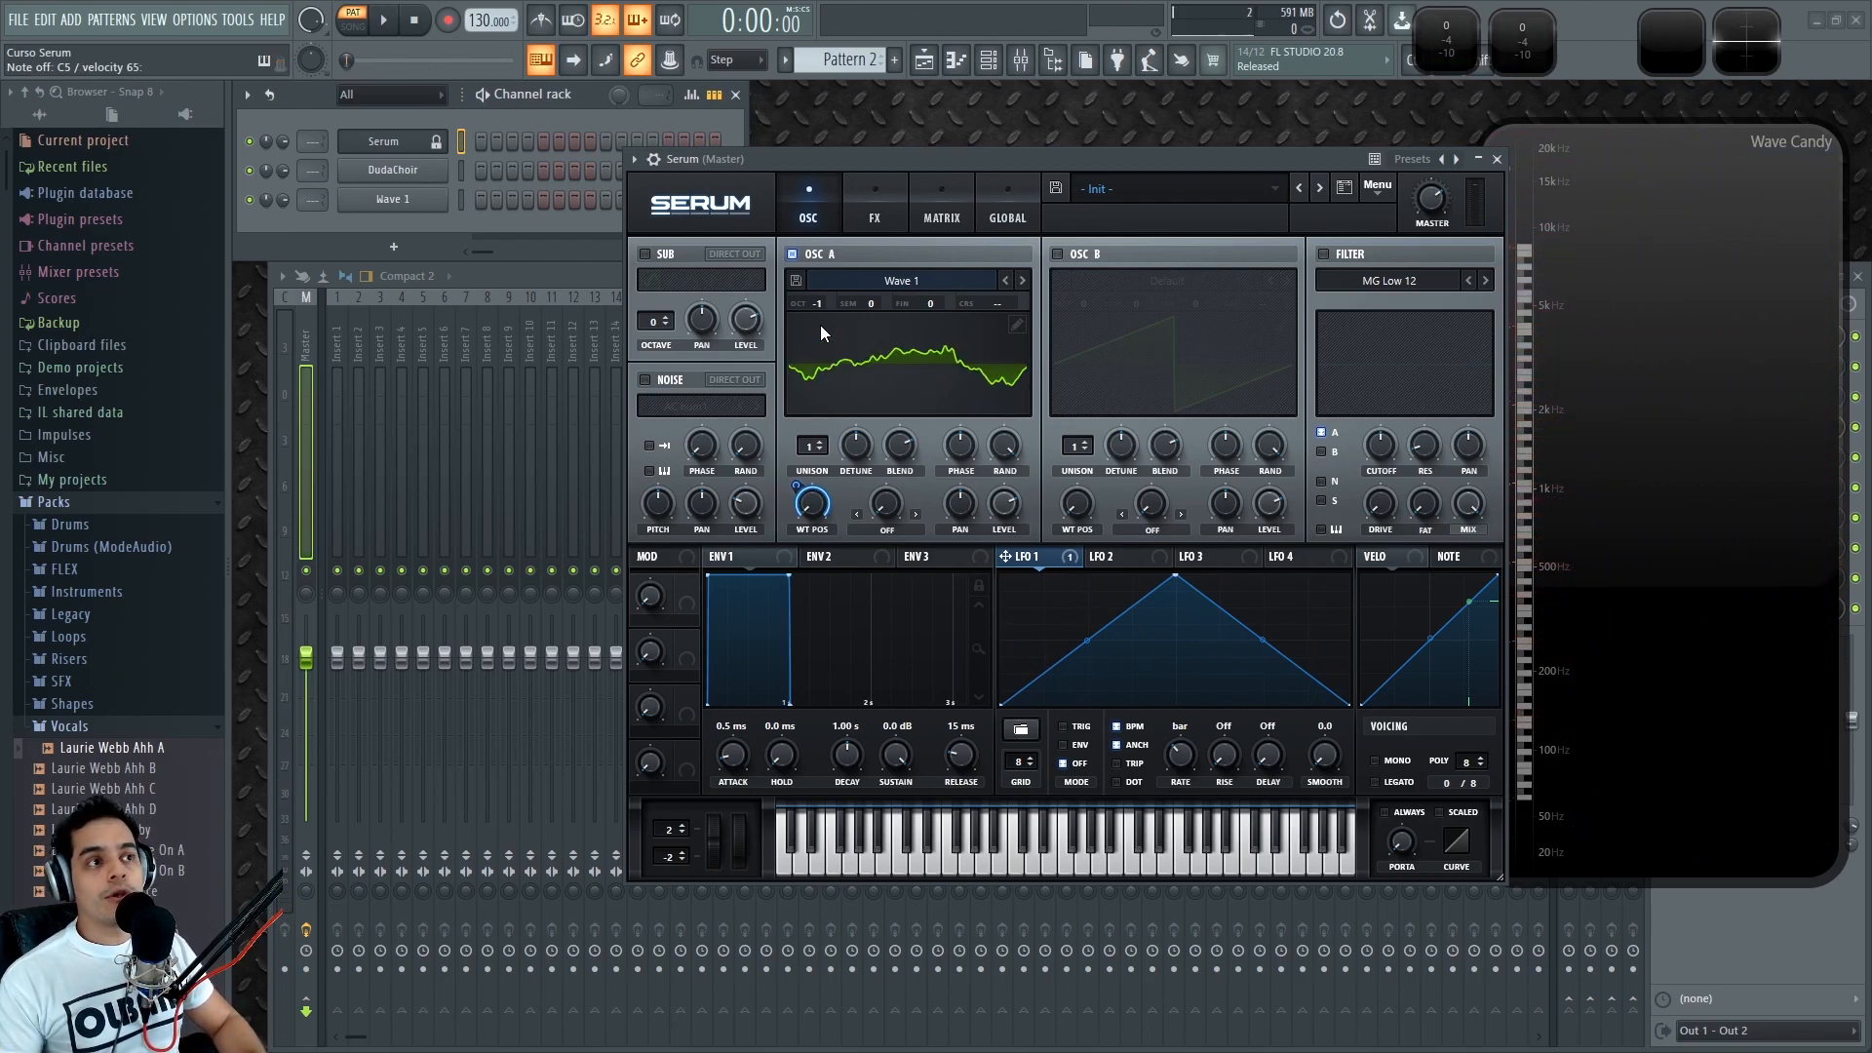
# Step: Copy Wave 1 from Wavetable personalizado into the User folder of Serum Presets > Tables, and return to FL Studio
pyautogui.hotkey('alt', 'Tab')
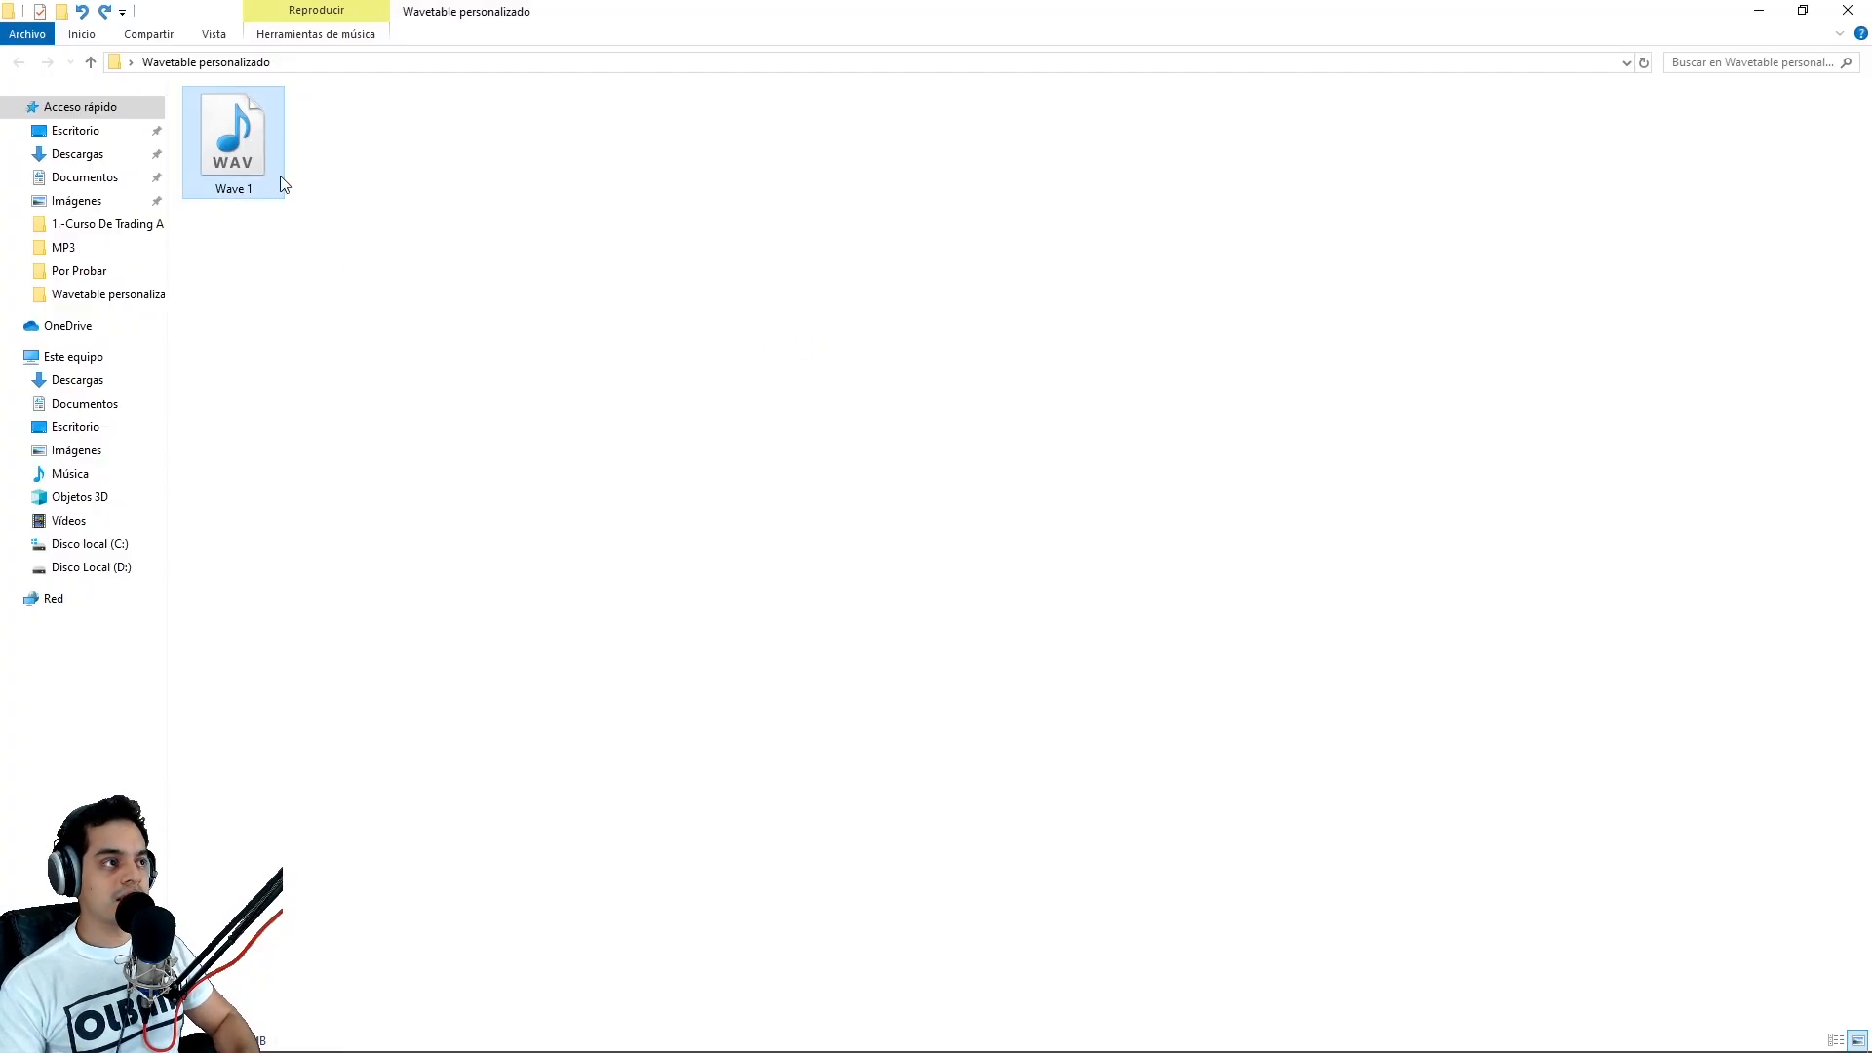
pyautogui.click(217, 1033)
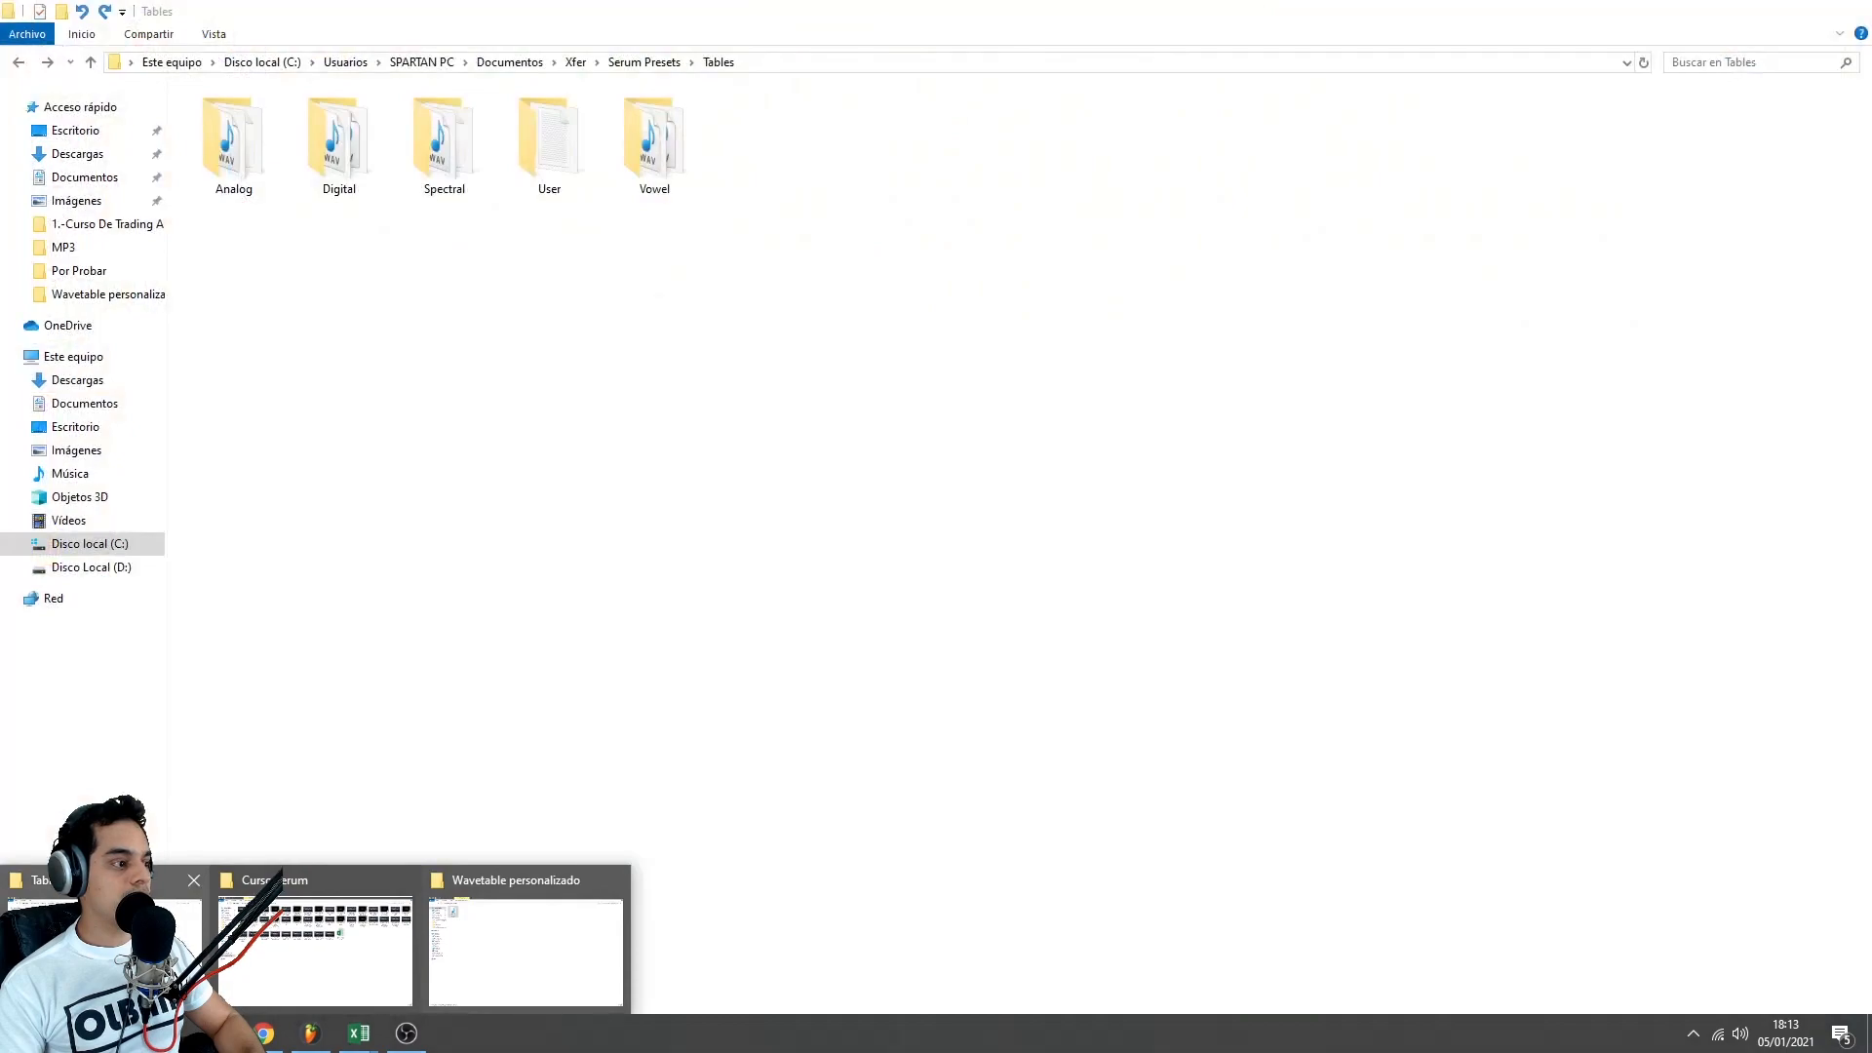
pyautogui.click(107, 950)
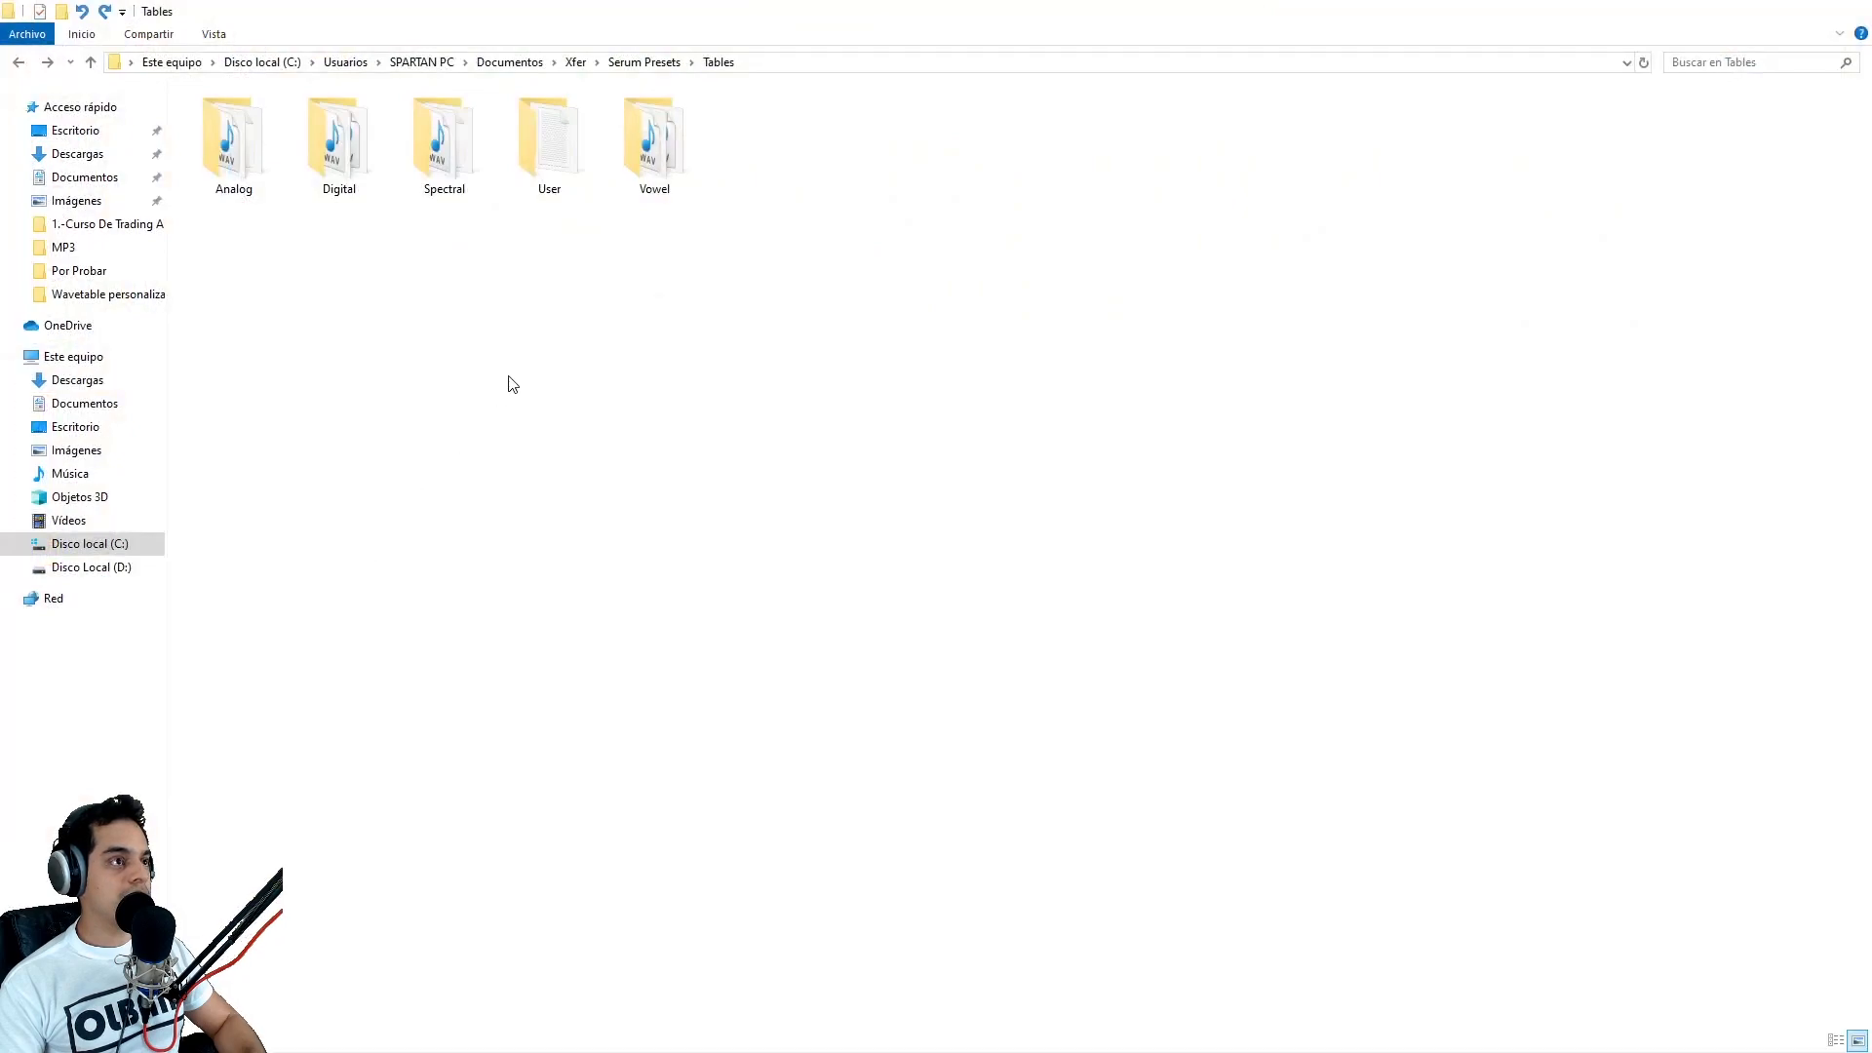
pyautogui.doubleClick(565, 169)
pyautogui.hotkey('ctrl', 'v')
pyautogui.click(355, 280)
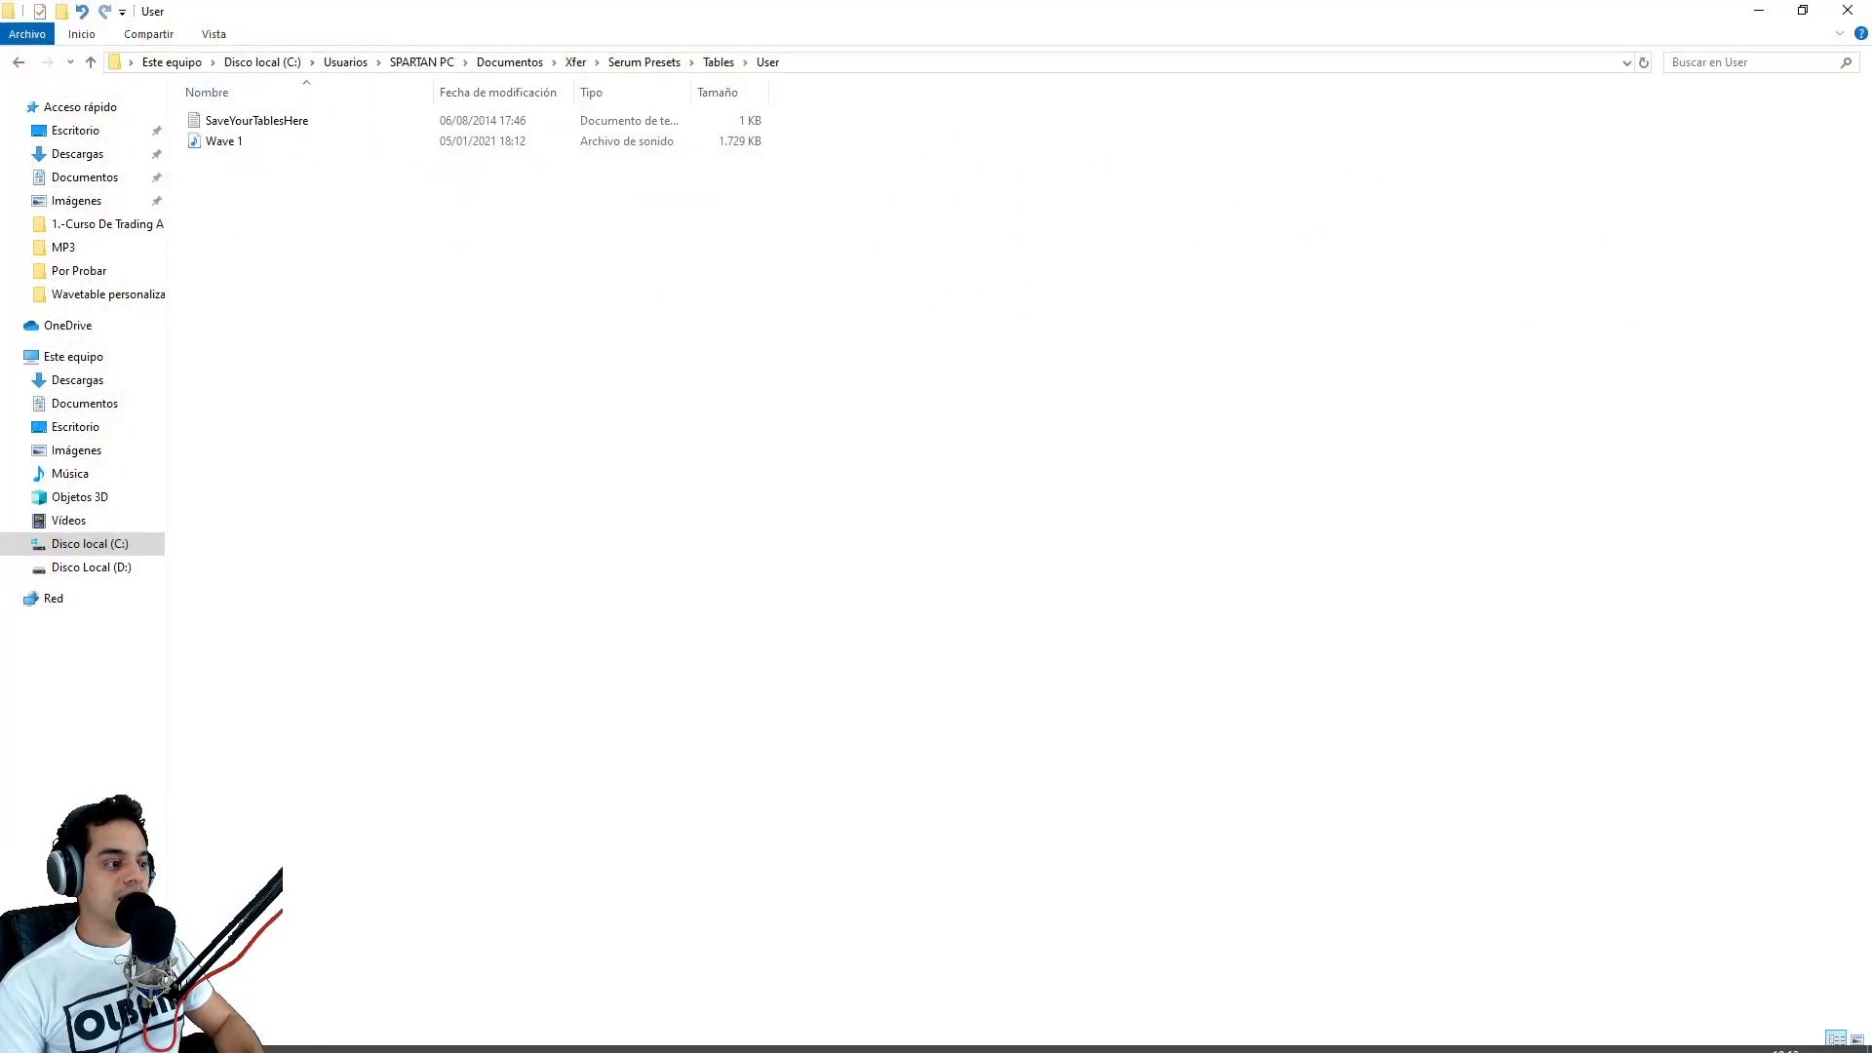
pyautogui.click(308, 1041)
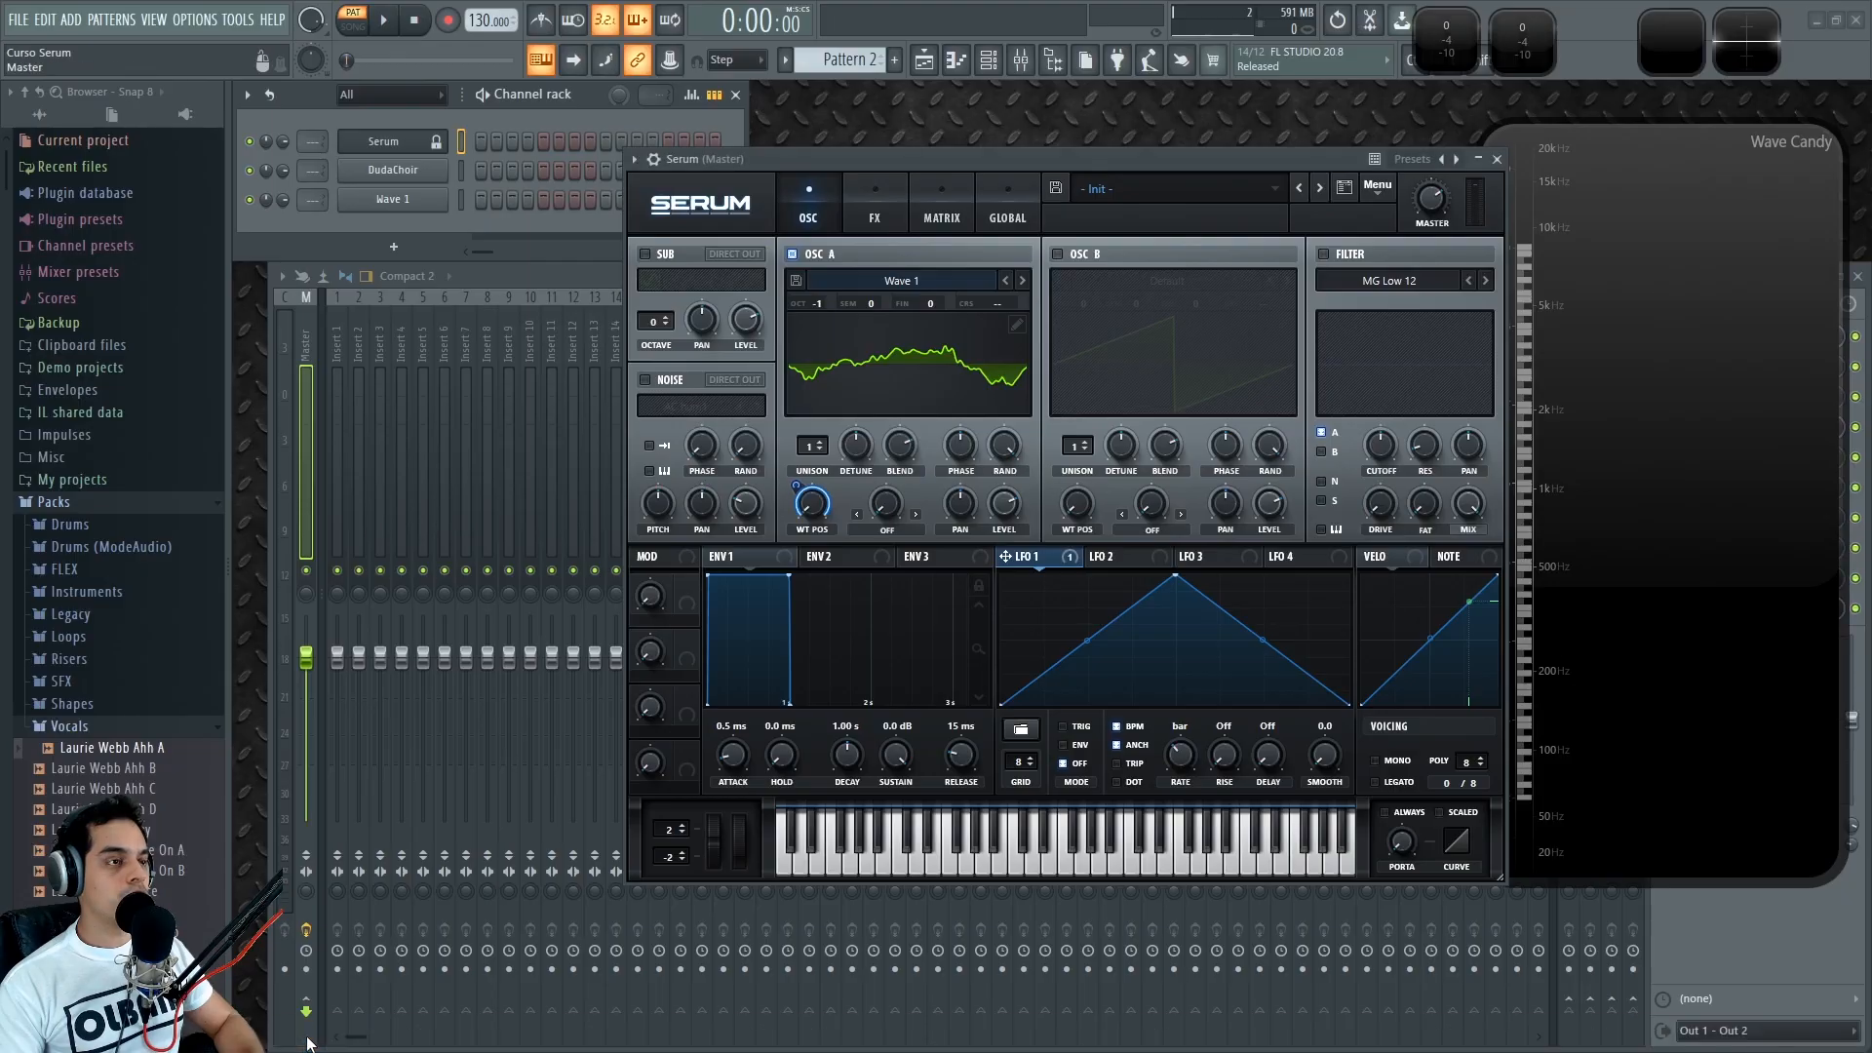
# Step: Check the User category in oscillator A's wavetable list for the copied wavetable
pyautogui.click(903, 279)
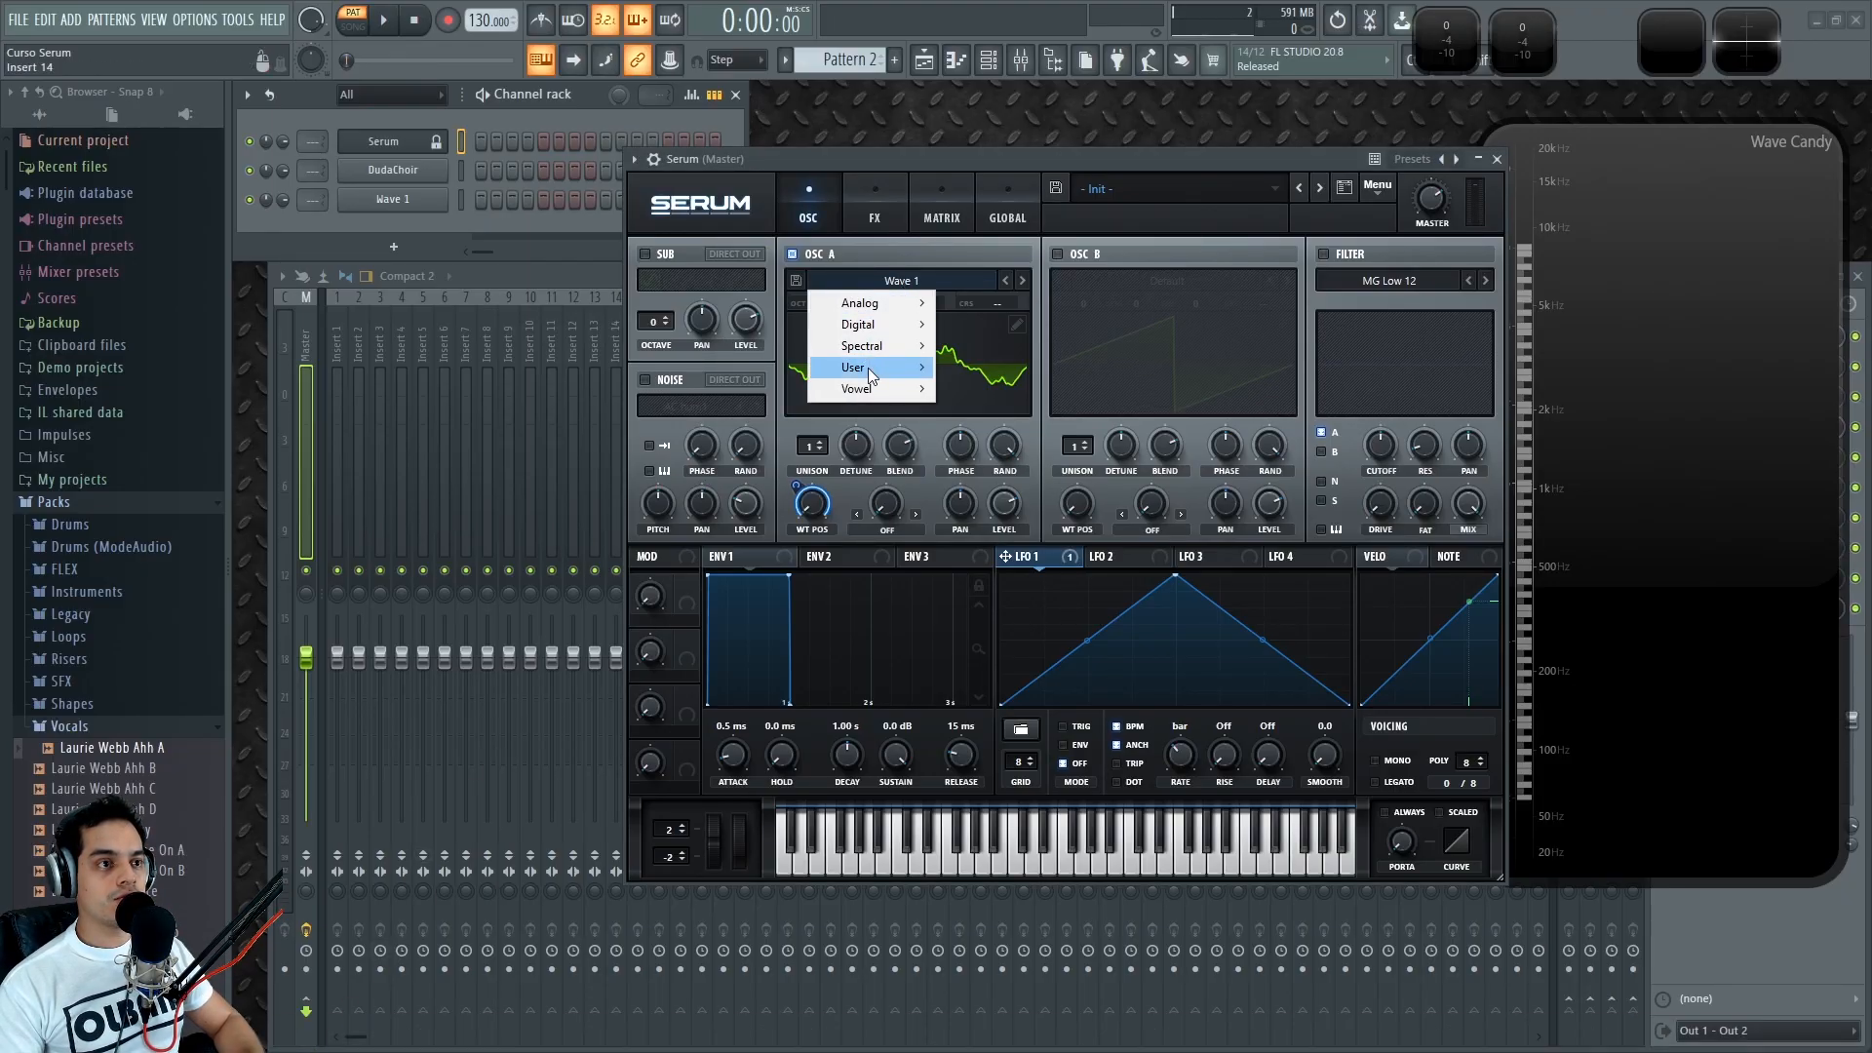
pyautogui.click(1111, 156)
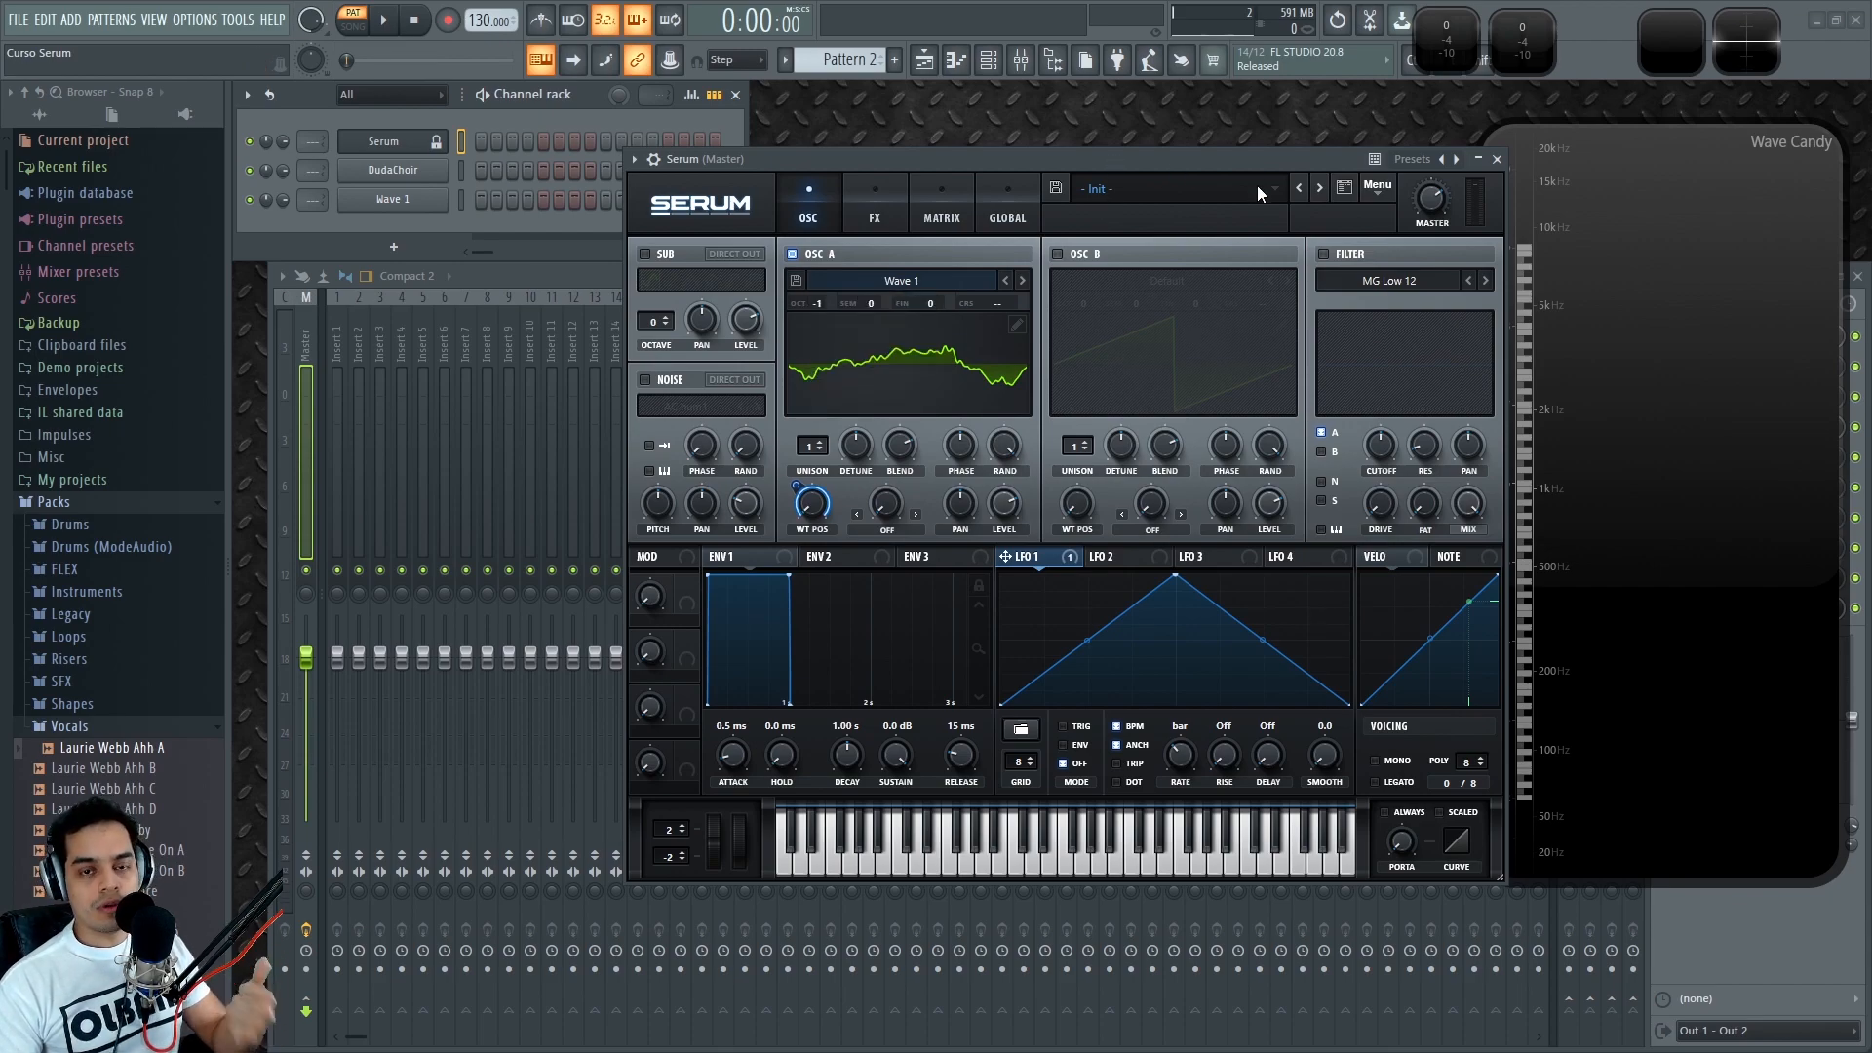
pyautogui.moveTo(1139, 169); pyautogui.dragTo(1081, 169)
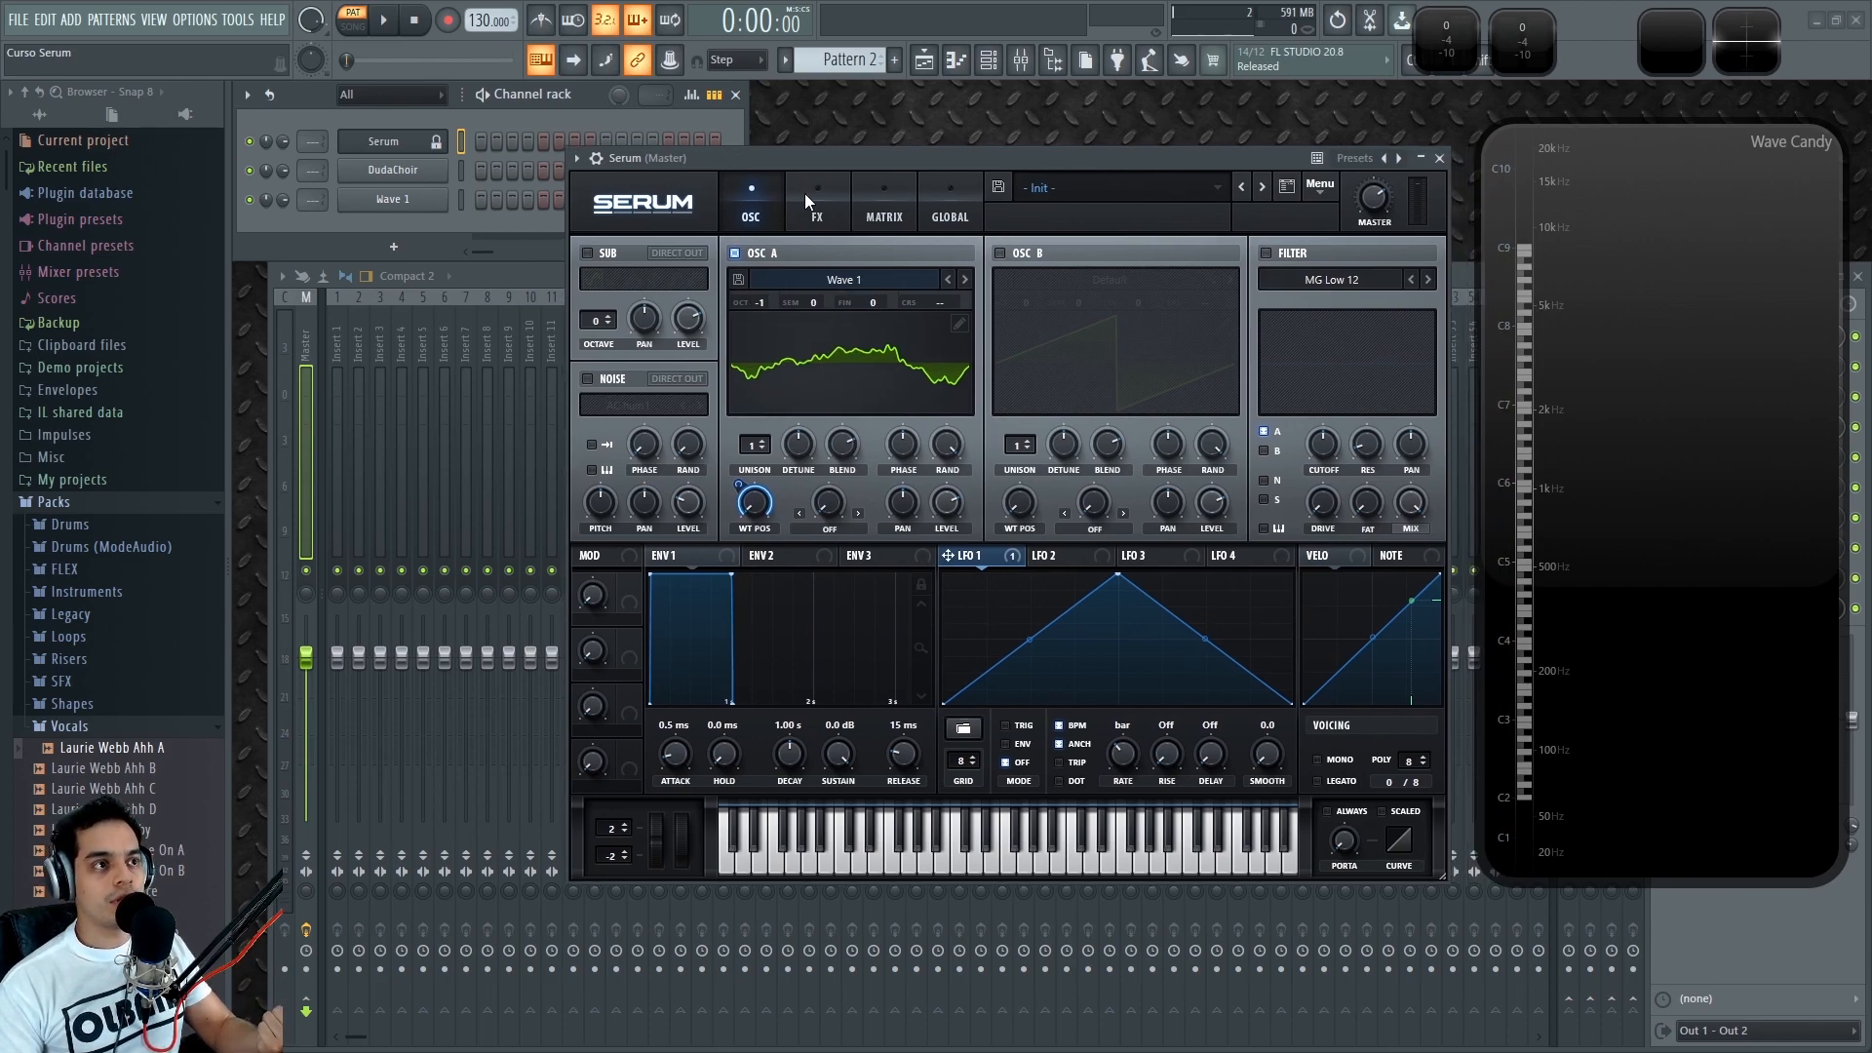
pyautogui.click(758, 201)
pyautogui.click(847, 276)
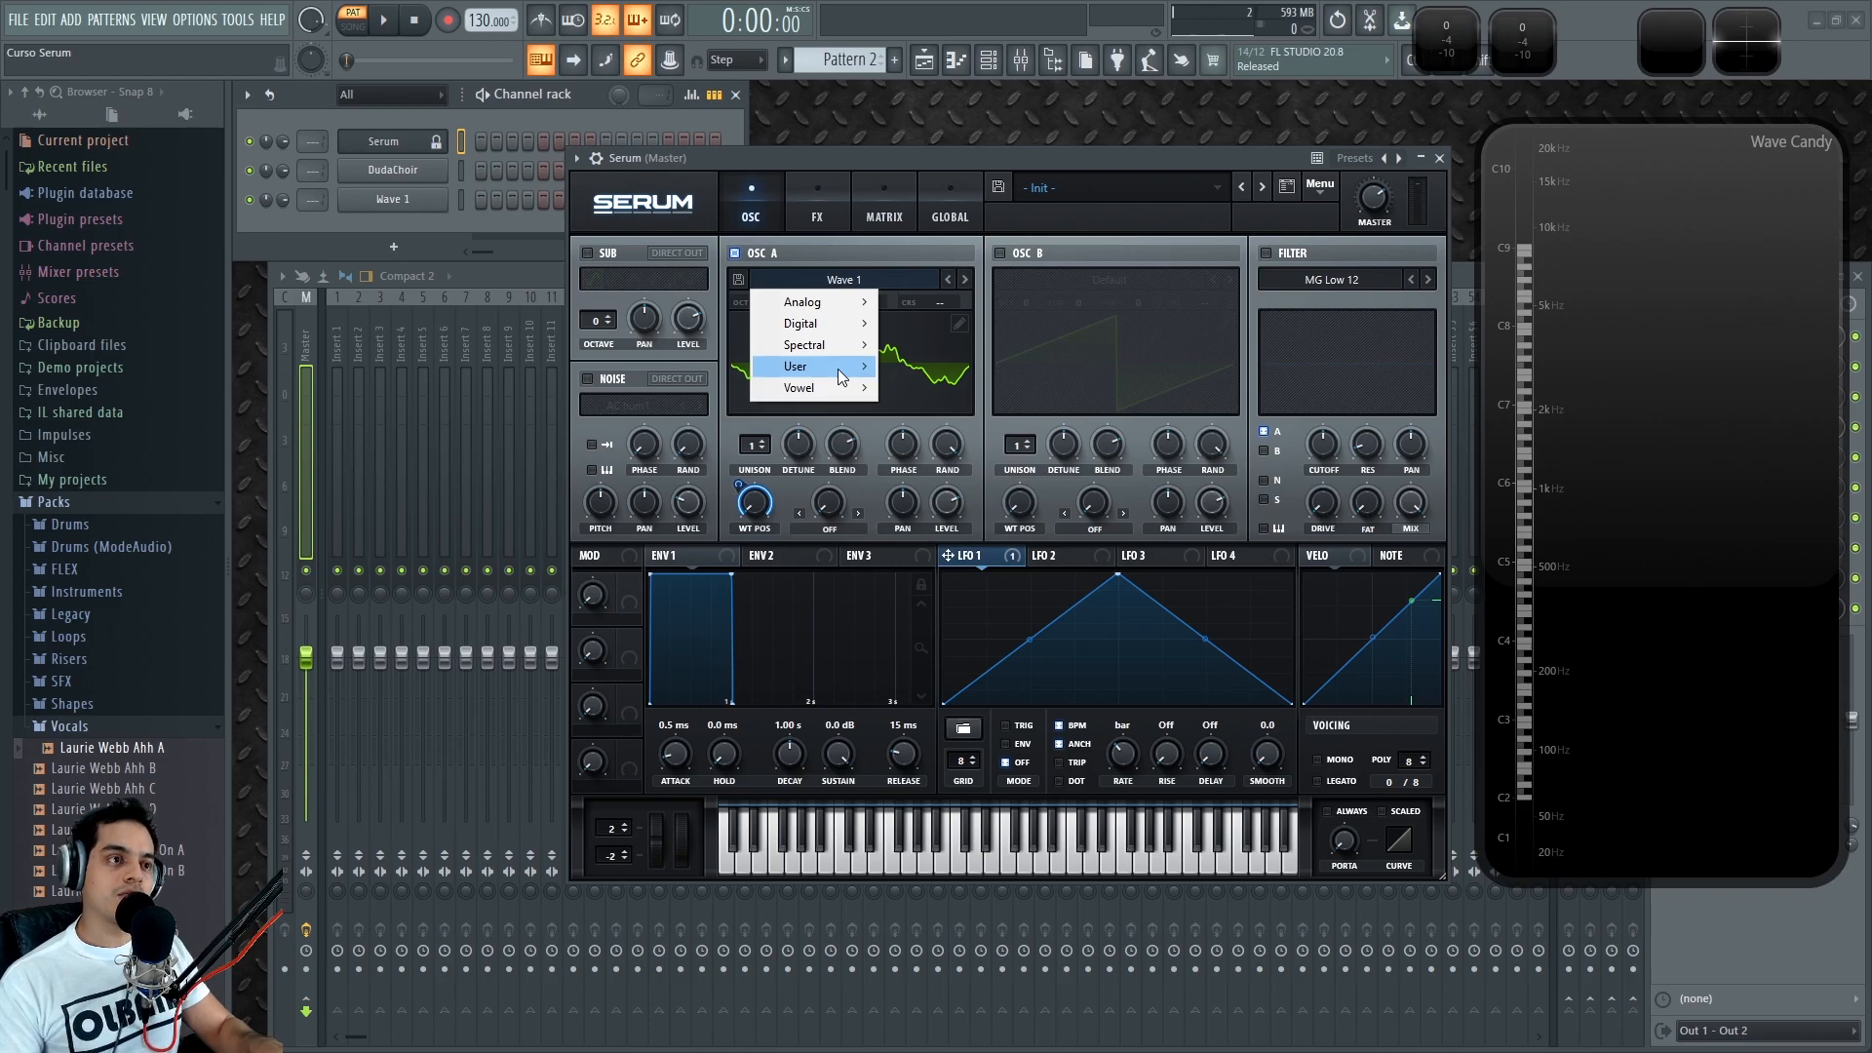
pyautogui.click(1022, 161)
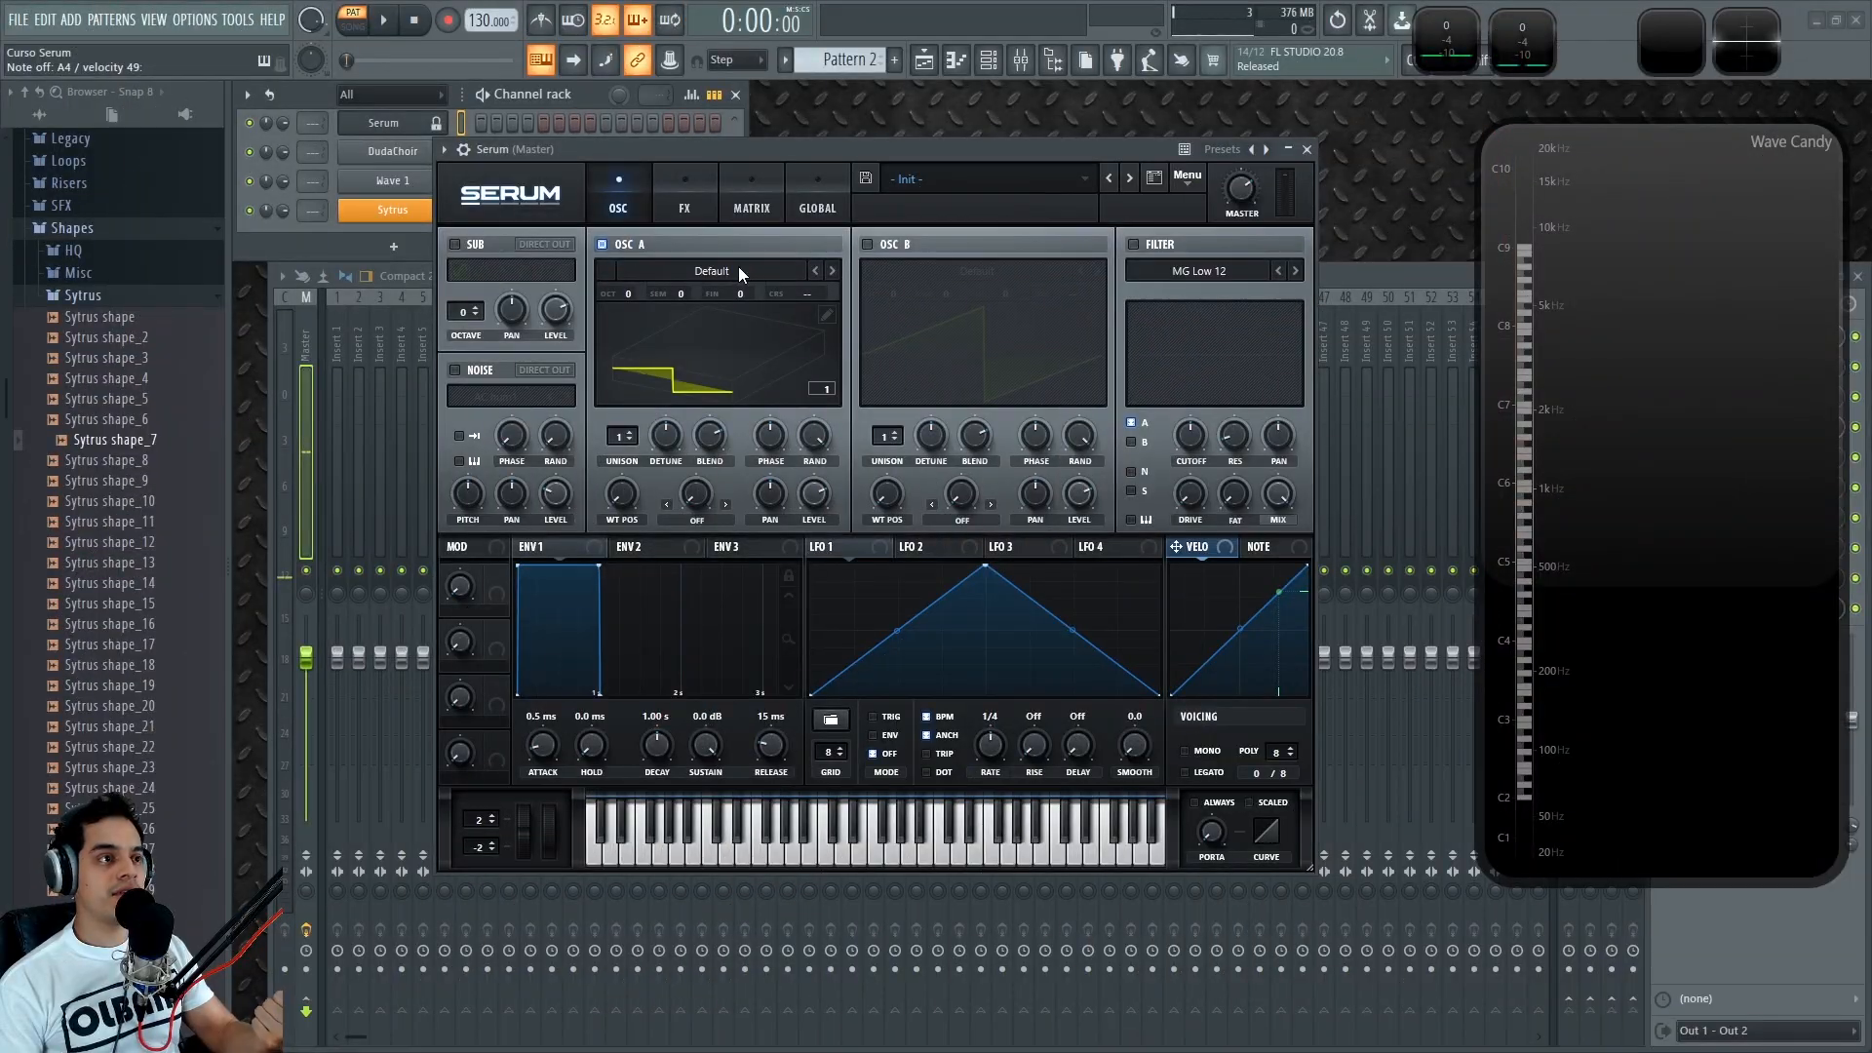
# Step: Load Wave 1 from the User wavetables into oscillator A and raise its wavetable position to 154
pyautogui.click(739, 266)
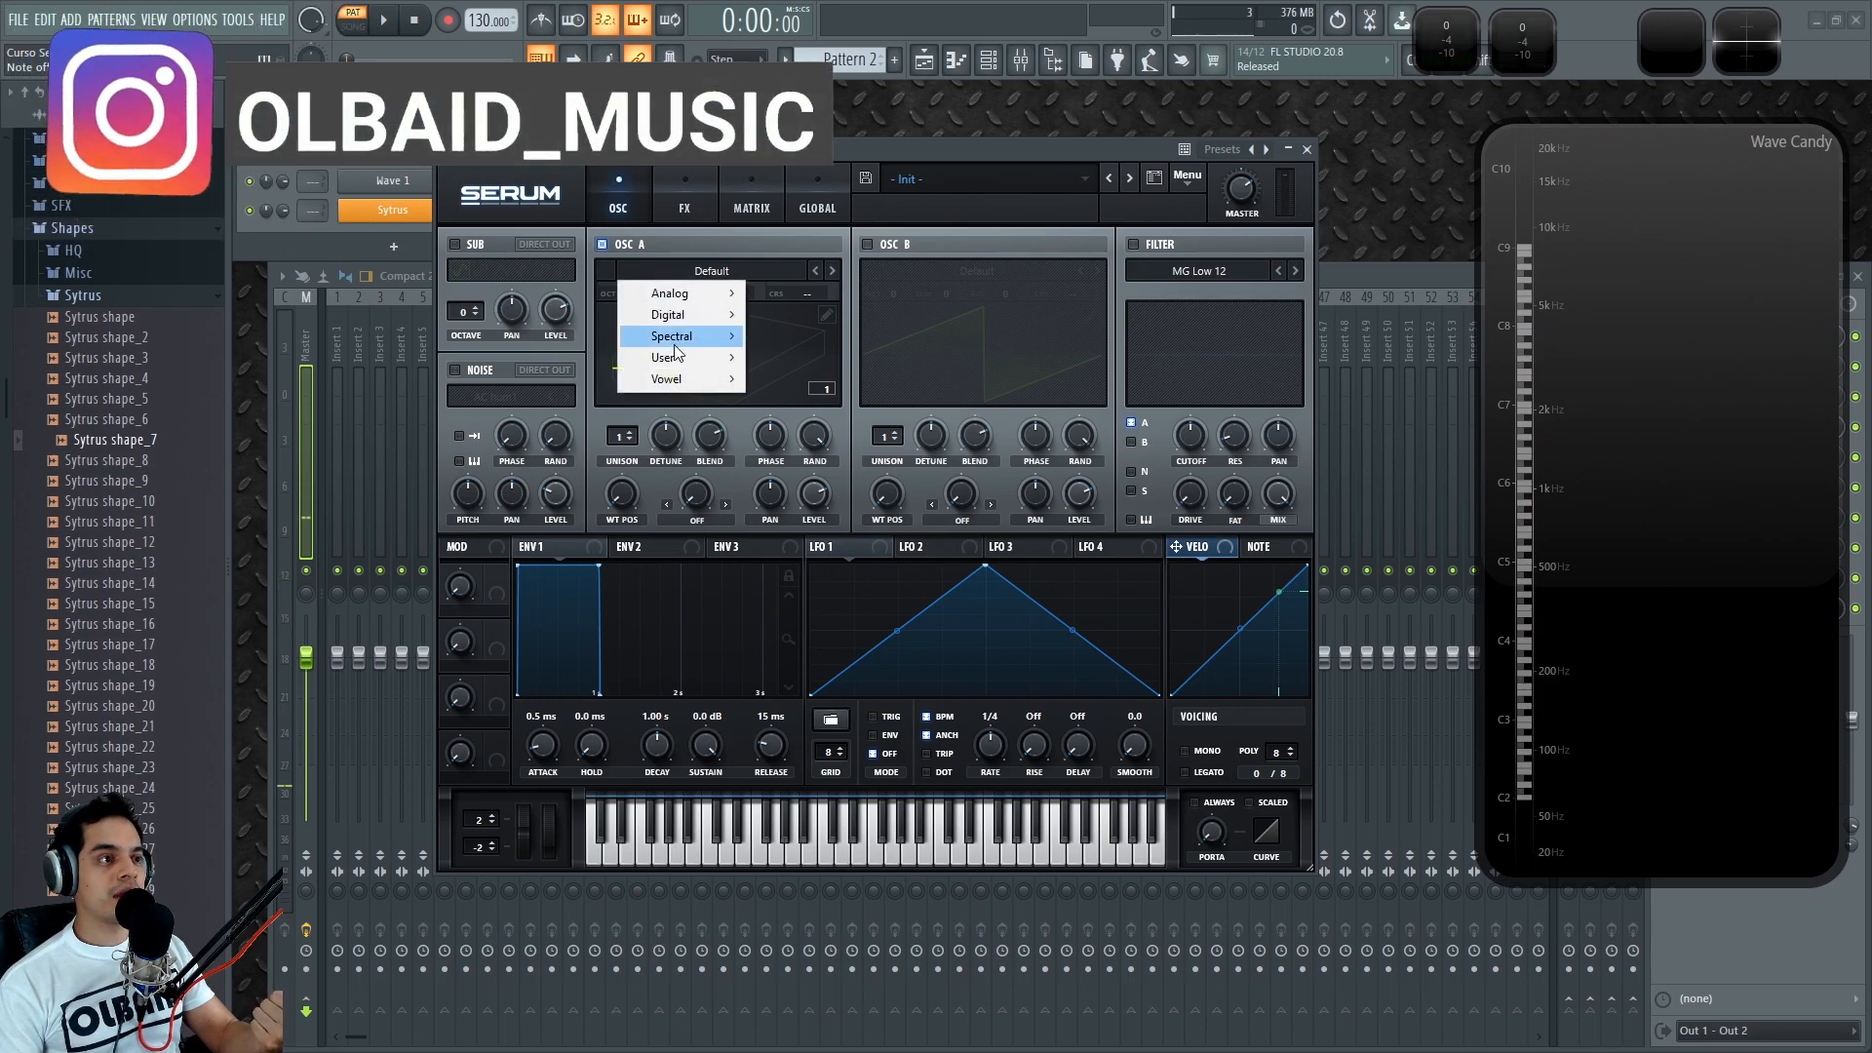
pyautogui.moveTo(716, 355)
pyautogui.click(788, 356)
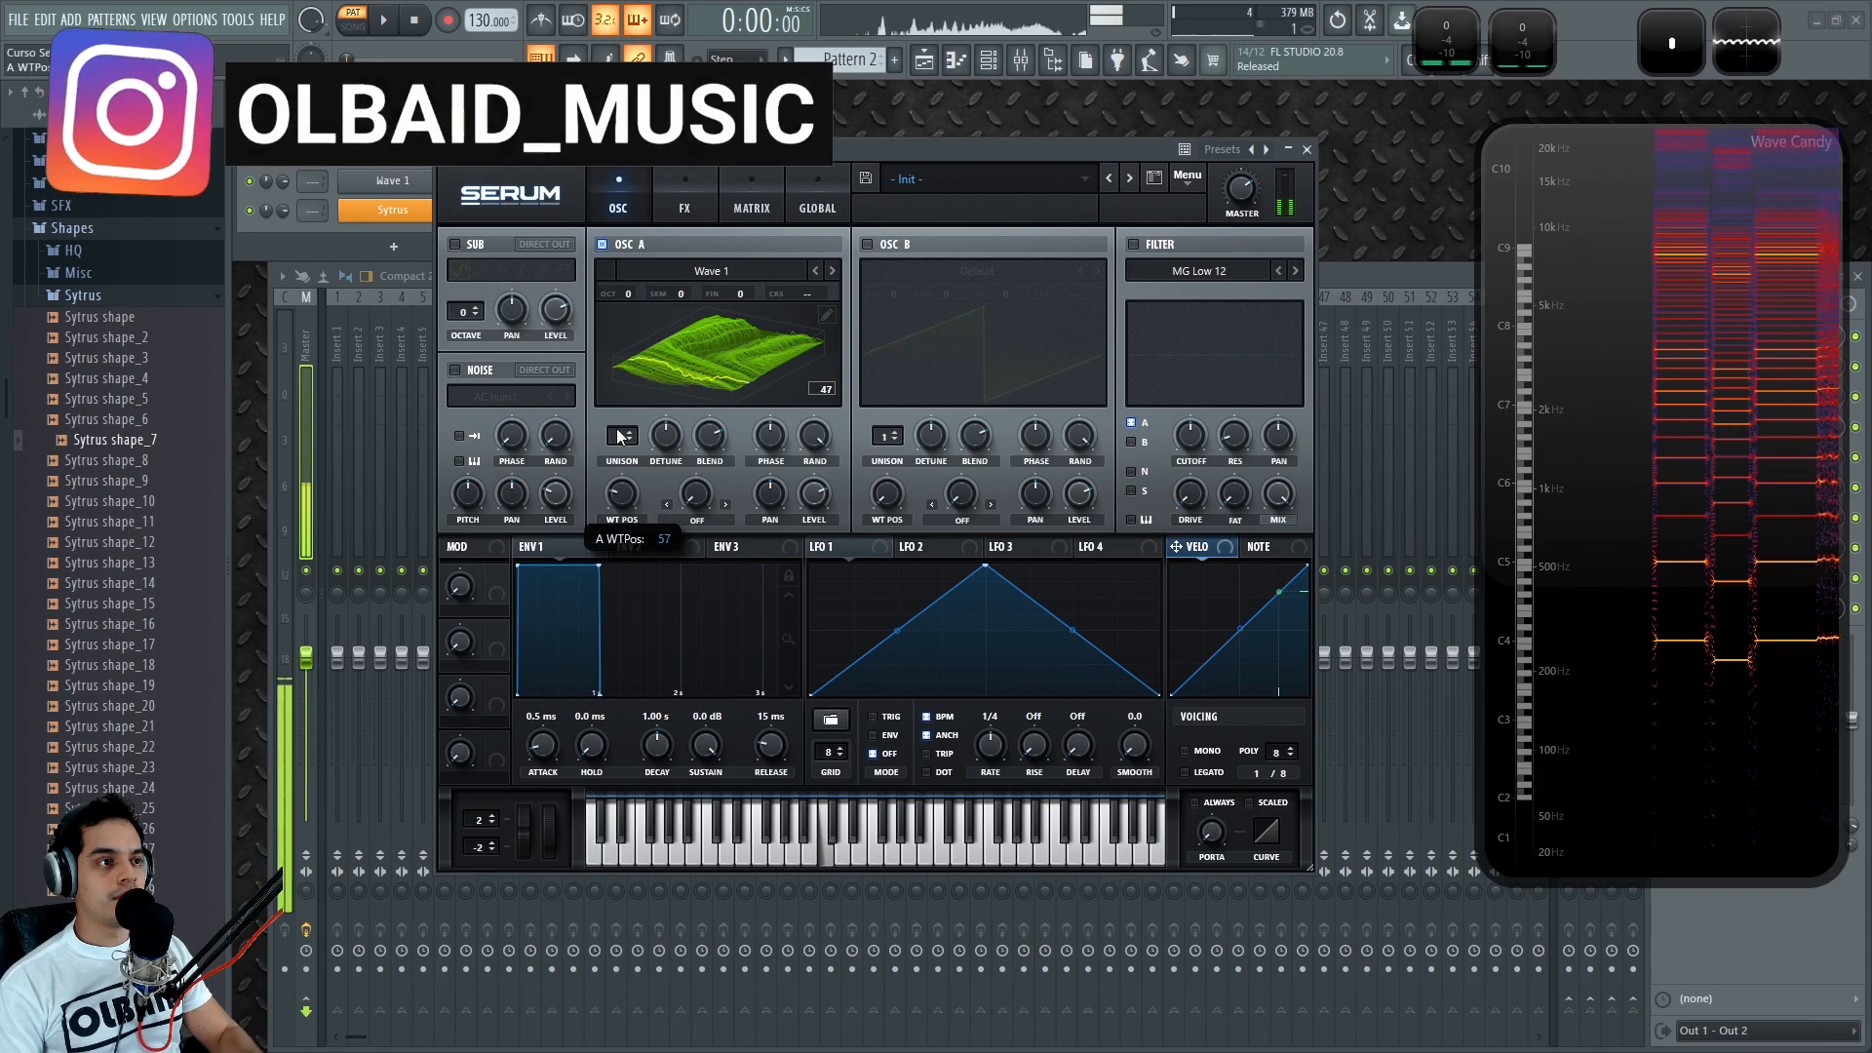
pyautogui.moveTo(603, 413); pyautogui.dragTo(594, 338)
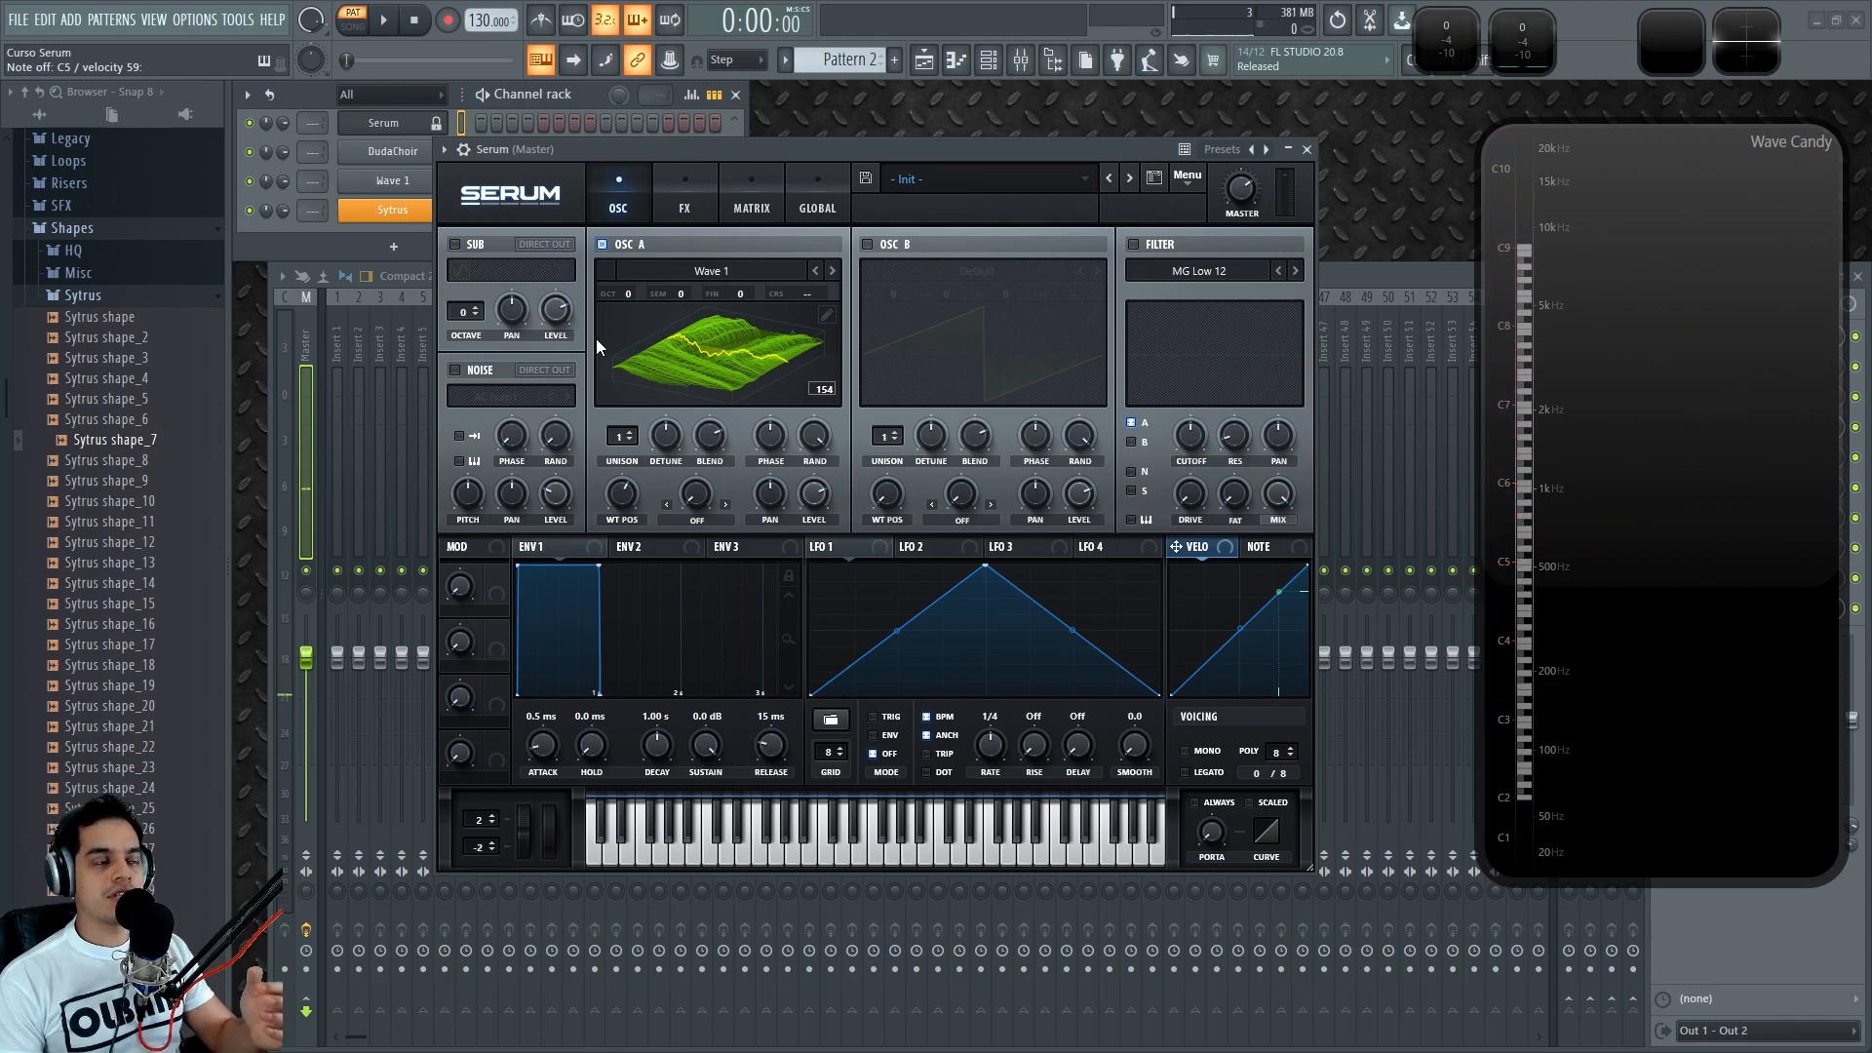
# Step: Reset Serum to the Init preset and open oscillator A's table editor
pyautogui.click(1184, 182)
pyautogui.click(1248, 302)
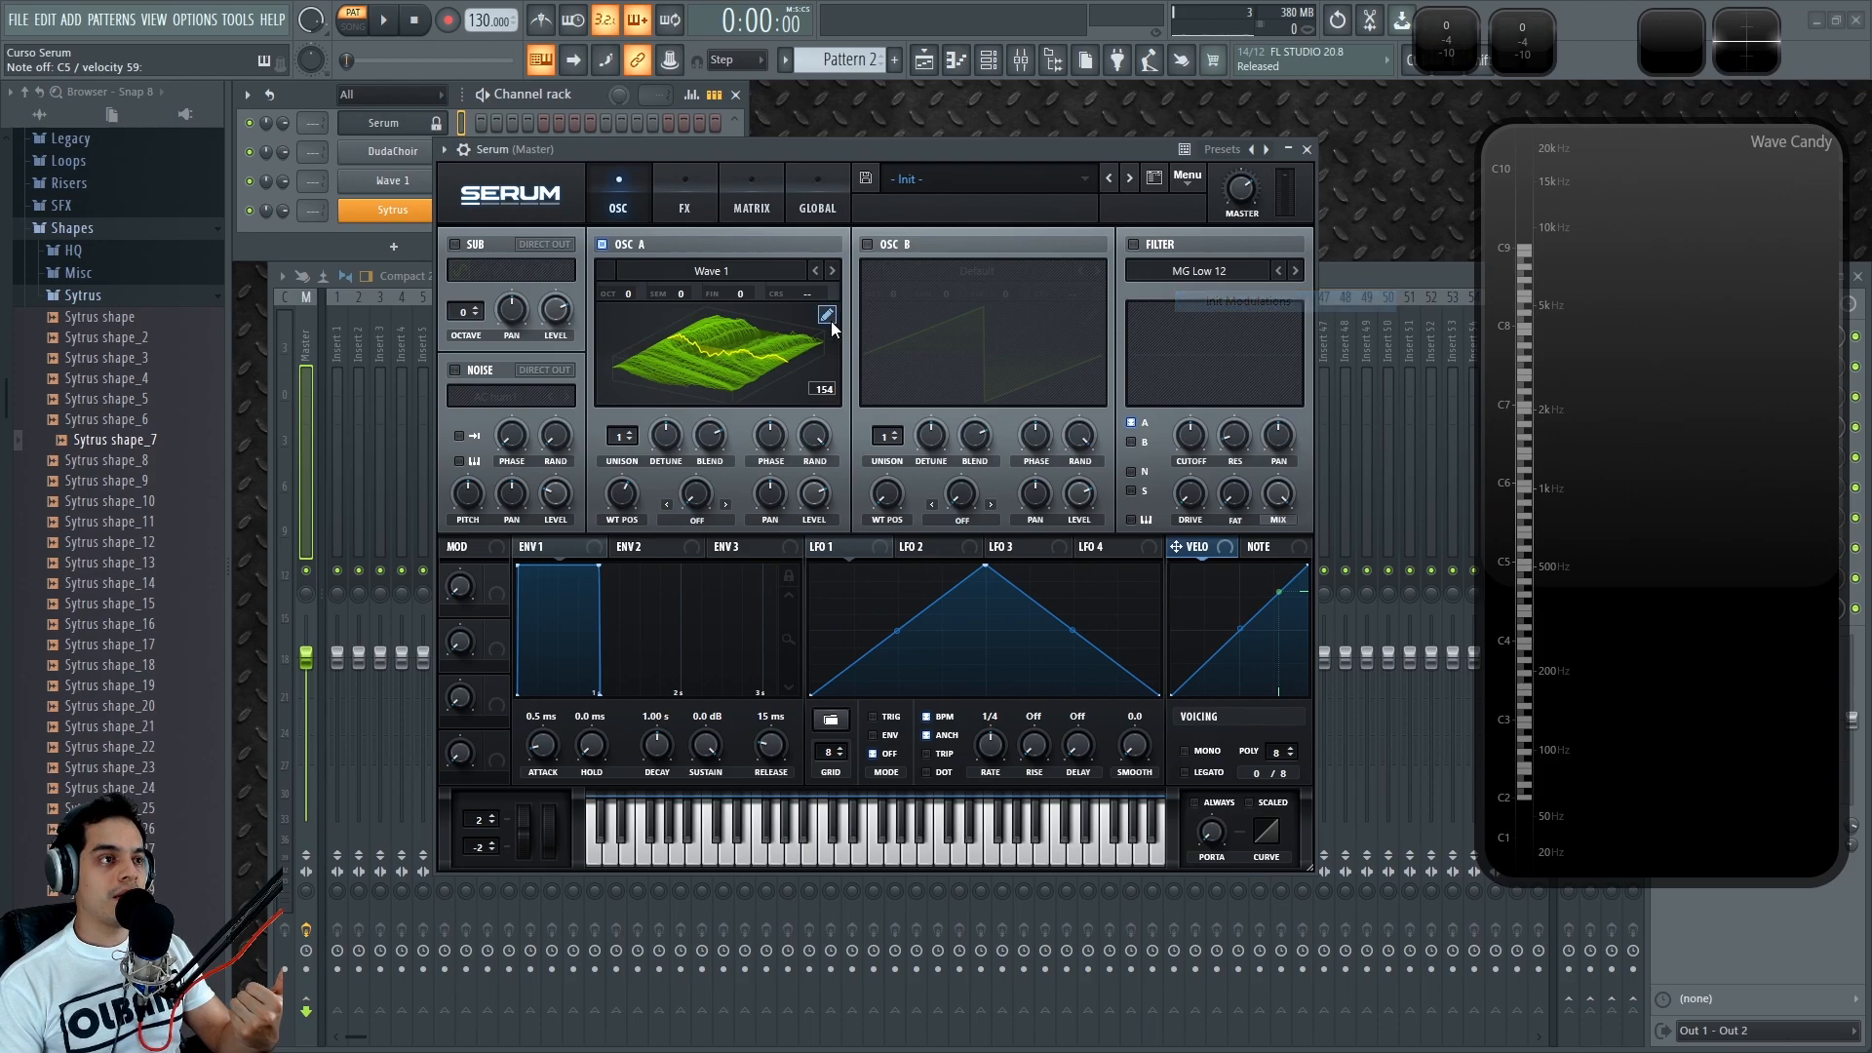
pyautogui.click(1188, 185)
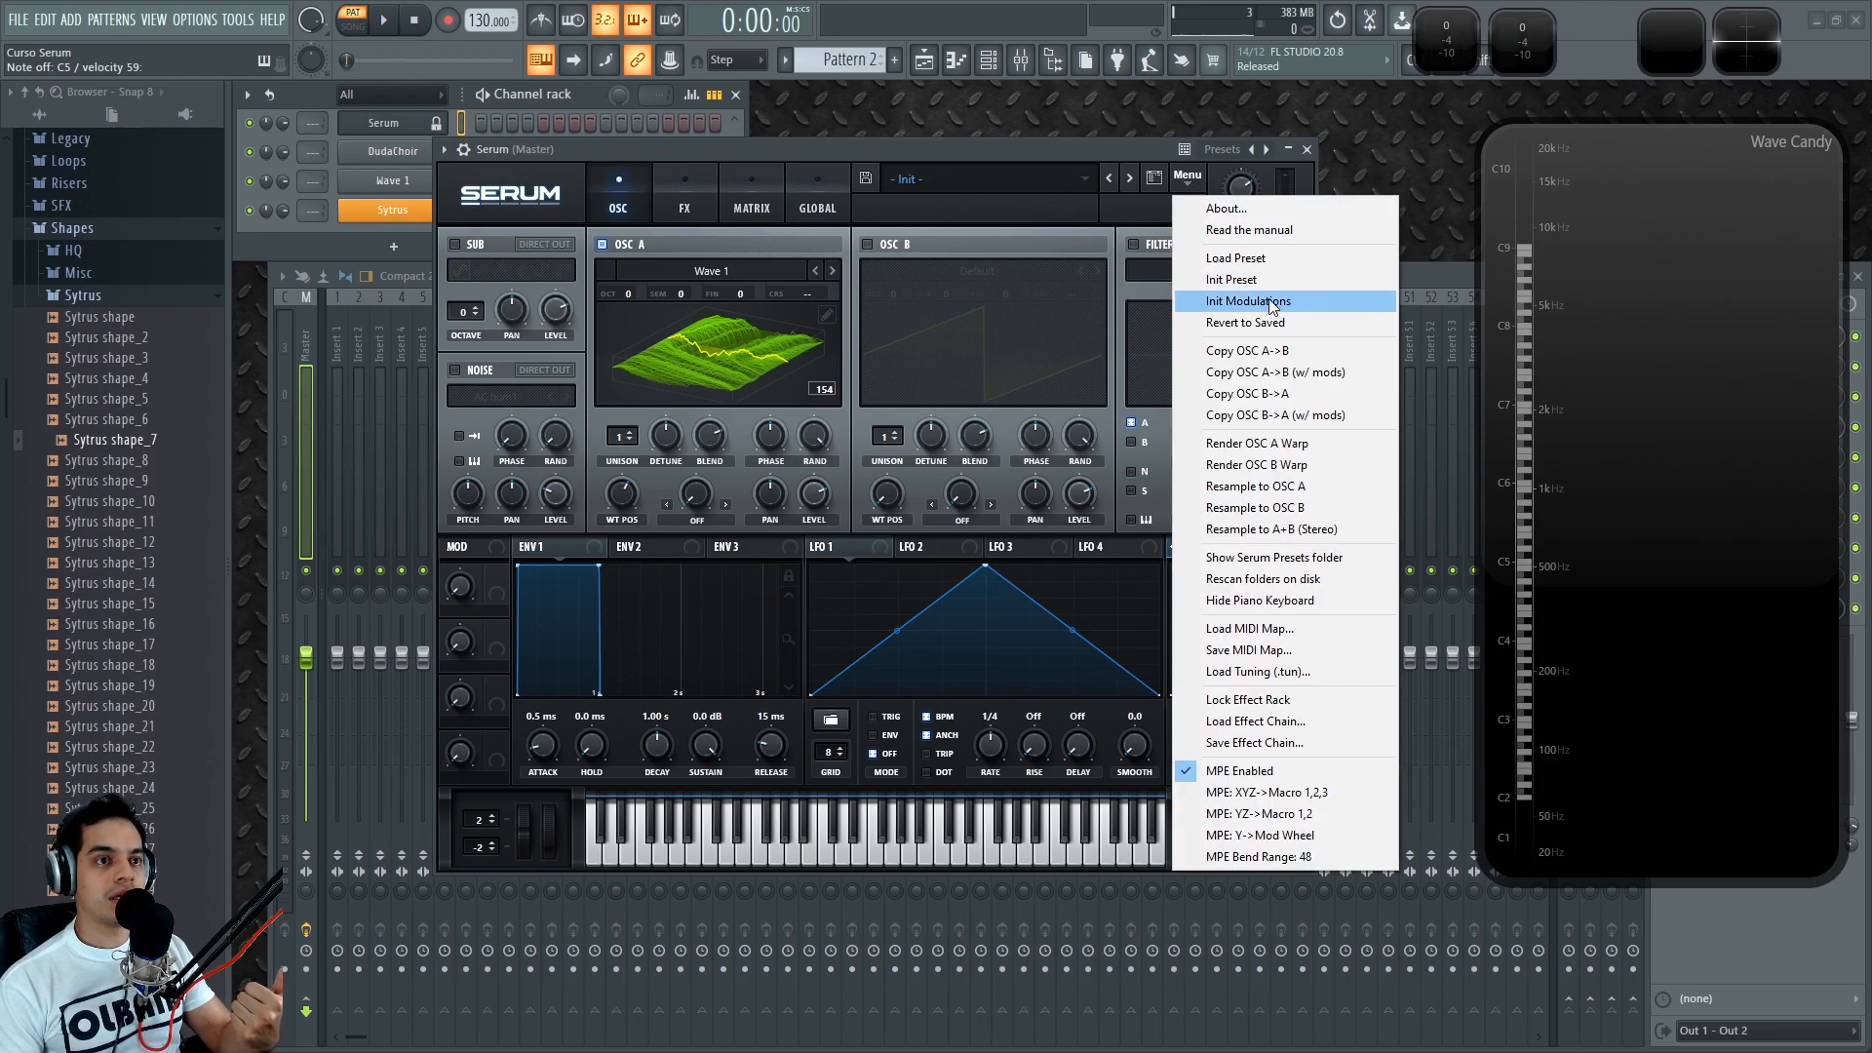
pyautogui.click(1249, 282)
pyautogui.click(827, 312)
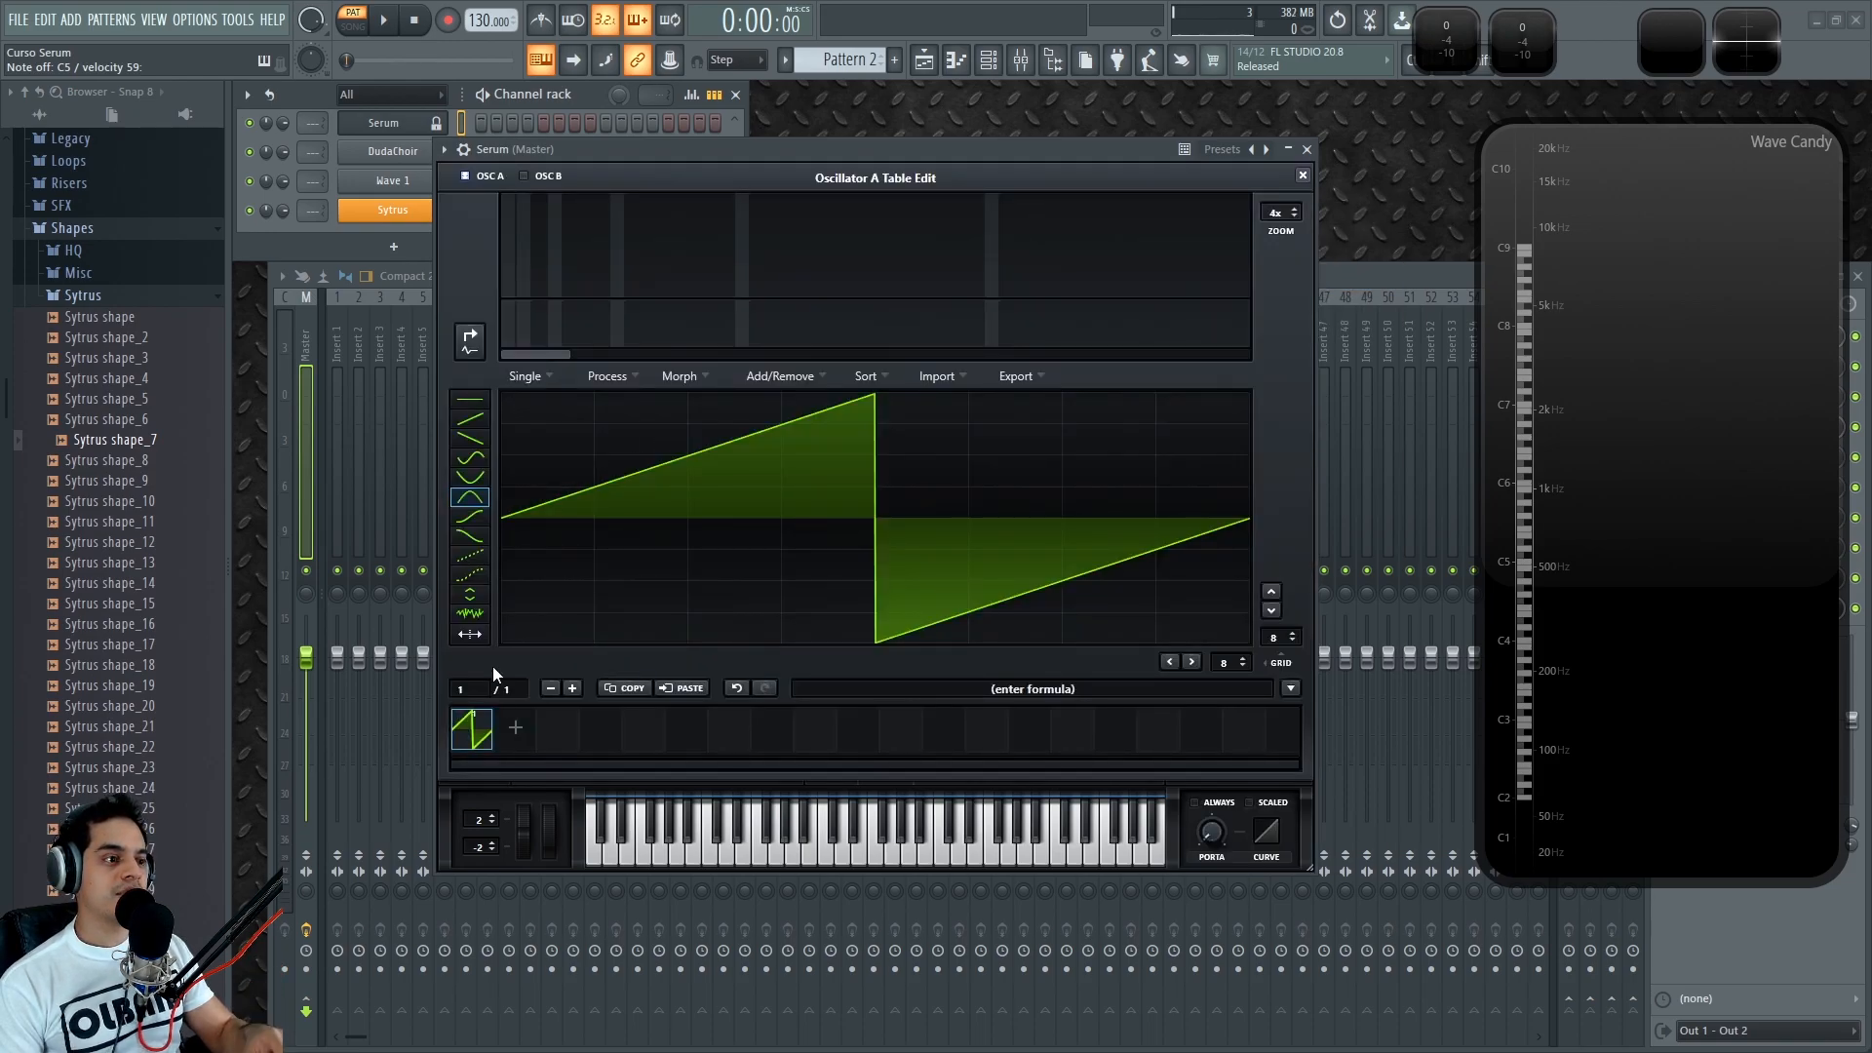
# Step: Add five Sytrus shapes from the Shapes pack as frames 2 to 6 of oscillator A's wavetable
pyautogui.scroll(-3, 170, 673)
pyautogui.scroll(5, 136, 770)
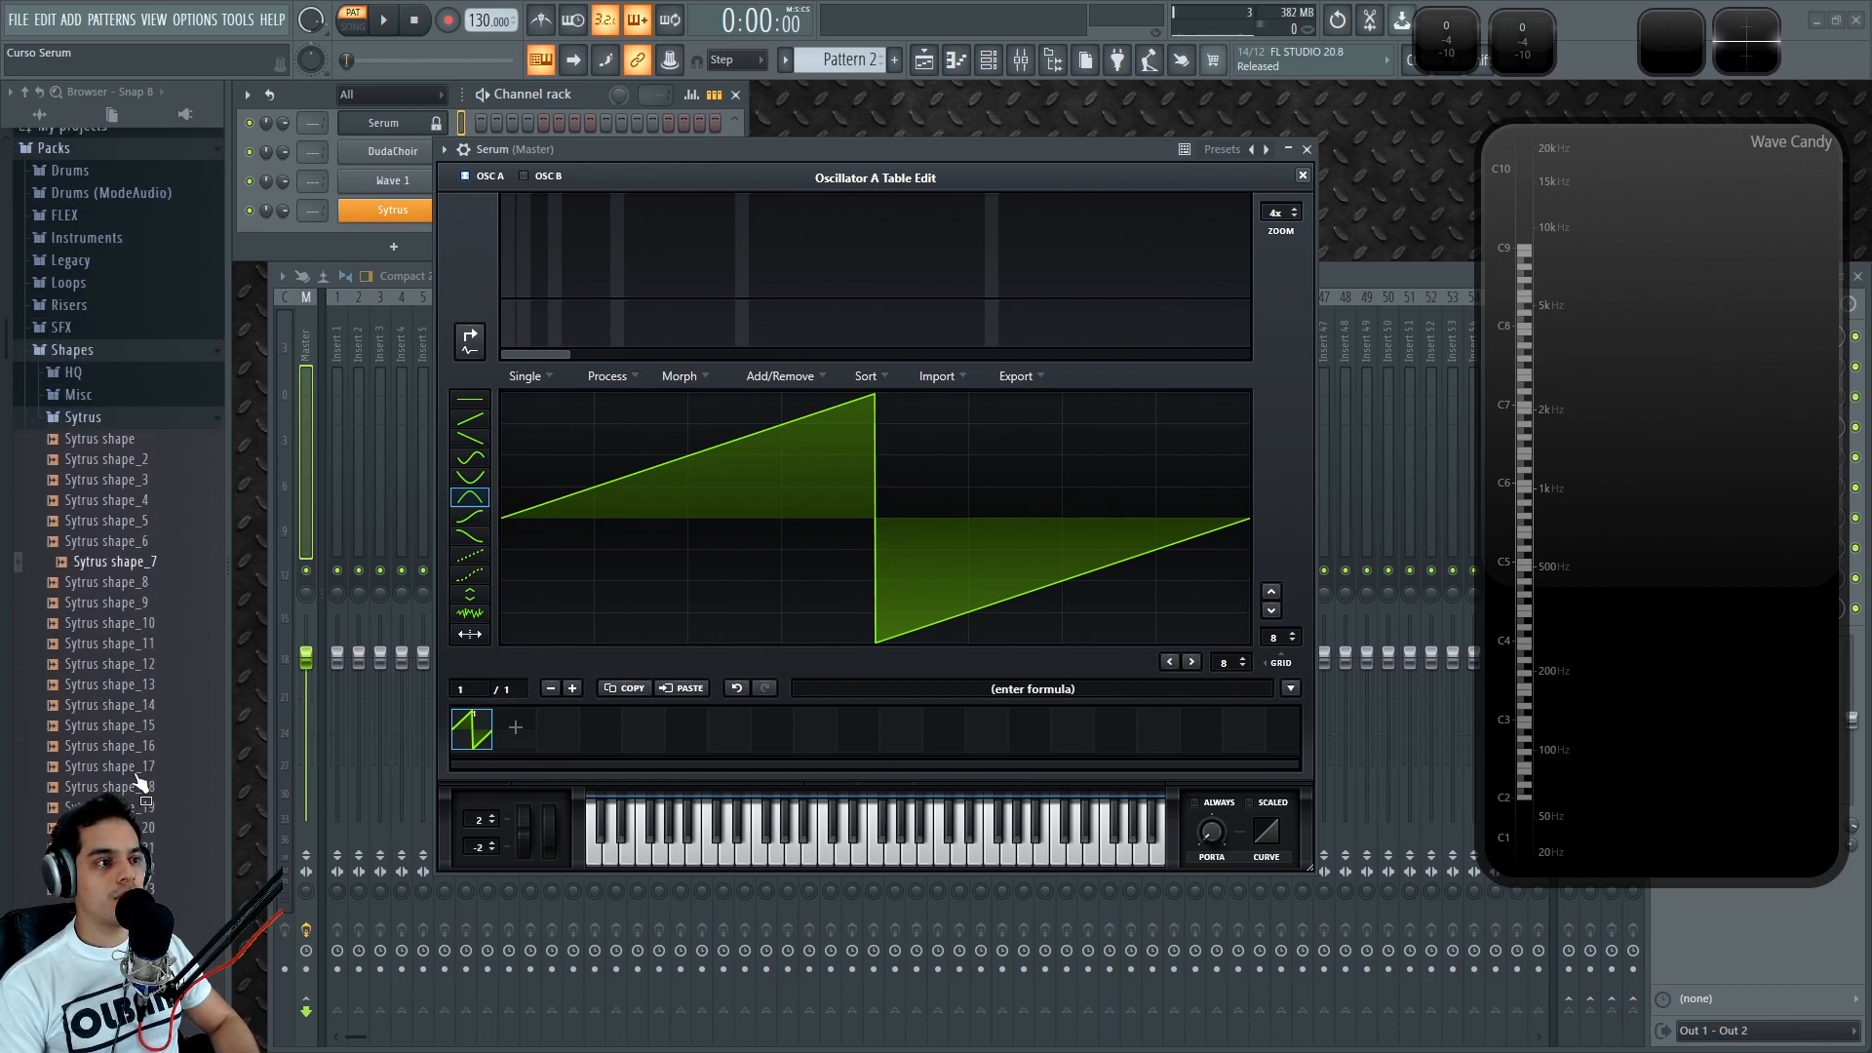
pyautogui.moveTo(107, 787); pyautogui.dragTo(713, 759)
pyautogui.moveTo(693, 739); pyautogui.dragTo(693, 739)
pyautogui.moveTo(97, 910); pyautogui.dragTo(561, 740)
pyautogui.scroll(-8, 98, 607)
pyautogui.moveTo(108, 767); pyautogui.dragTo(607, 738)
pyautogui.moveTo(100, 501); pyautogui.dragTo(644, 731)
pyautogui.scroll(-4, 102, 546)
pyautogui.moveTo(110, 663); pyautogui.dragTo(685, 732)
pyautogui.scroll(8, 50, 665)
pyautogui.scroll(3, 50, 666)
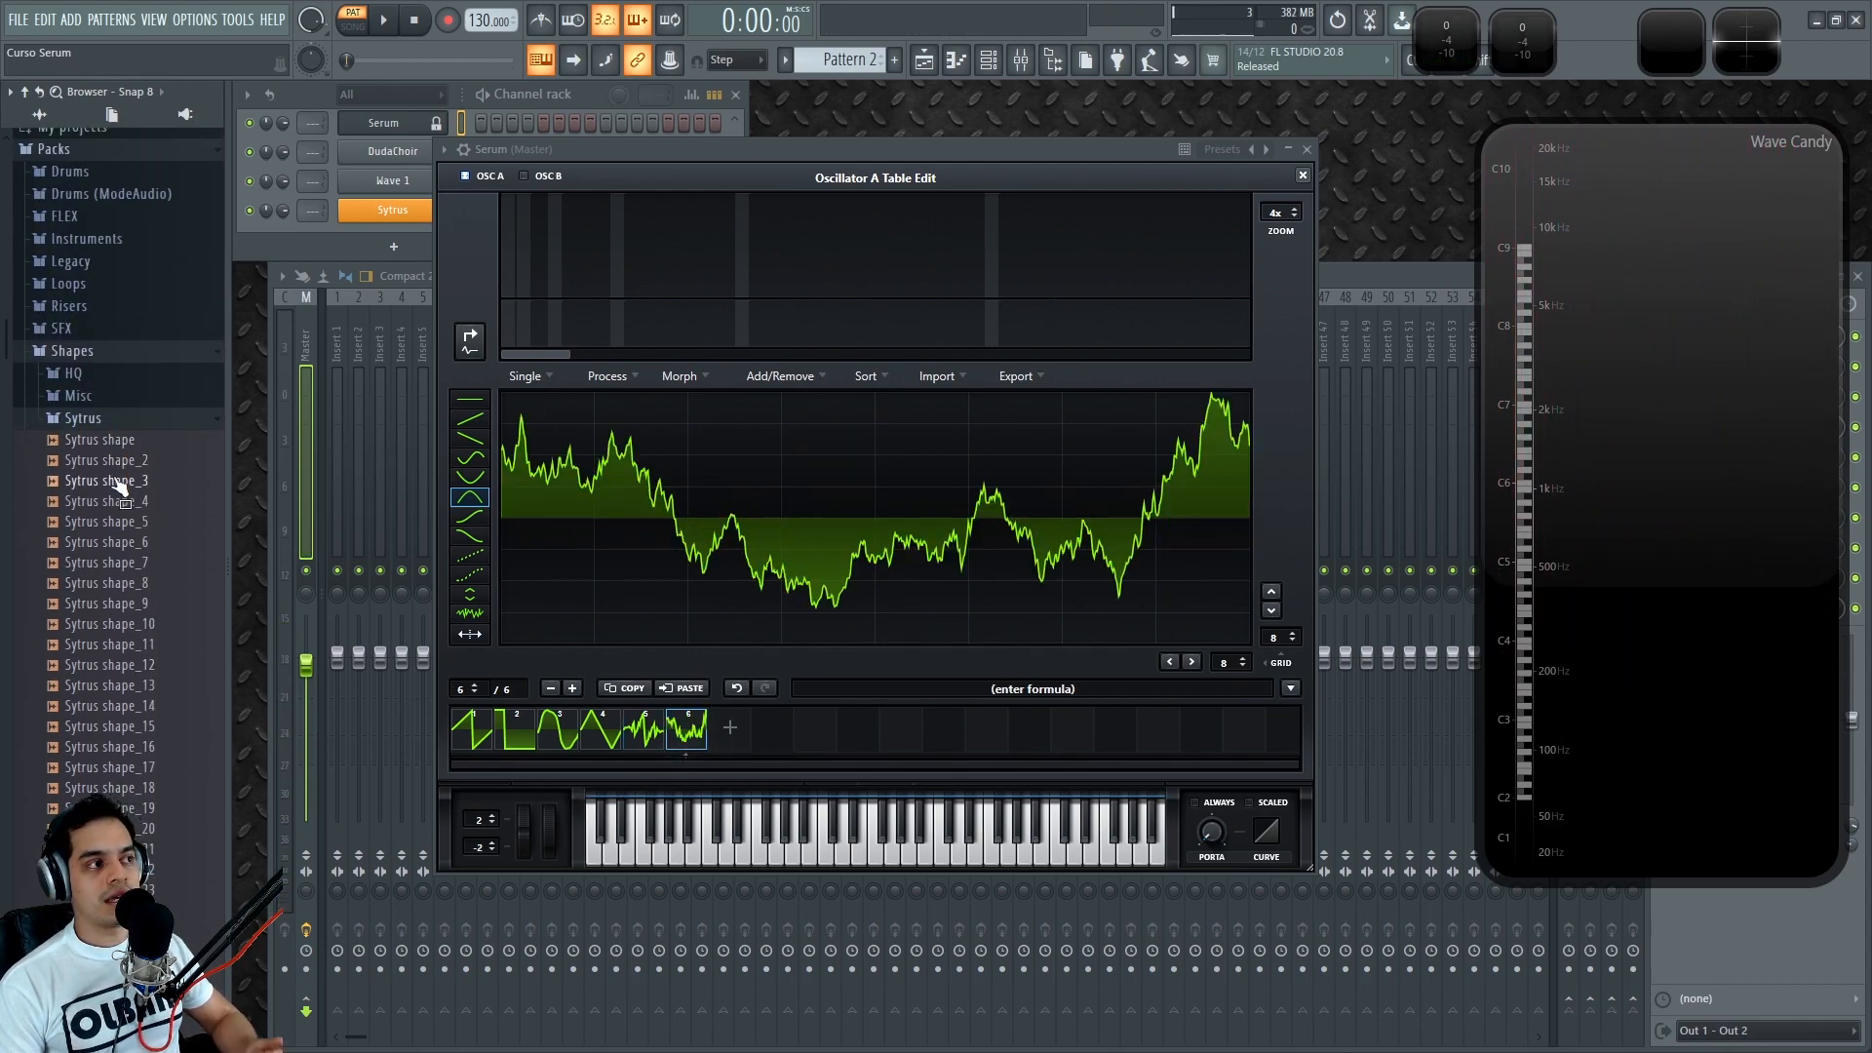
pyautogui.scroll(2, 86, 368)
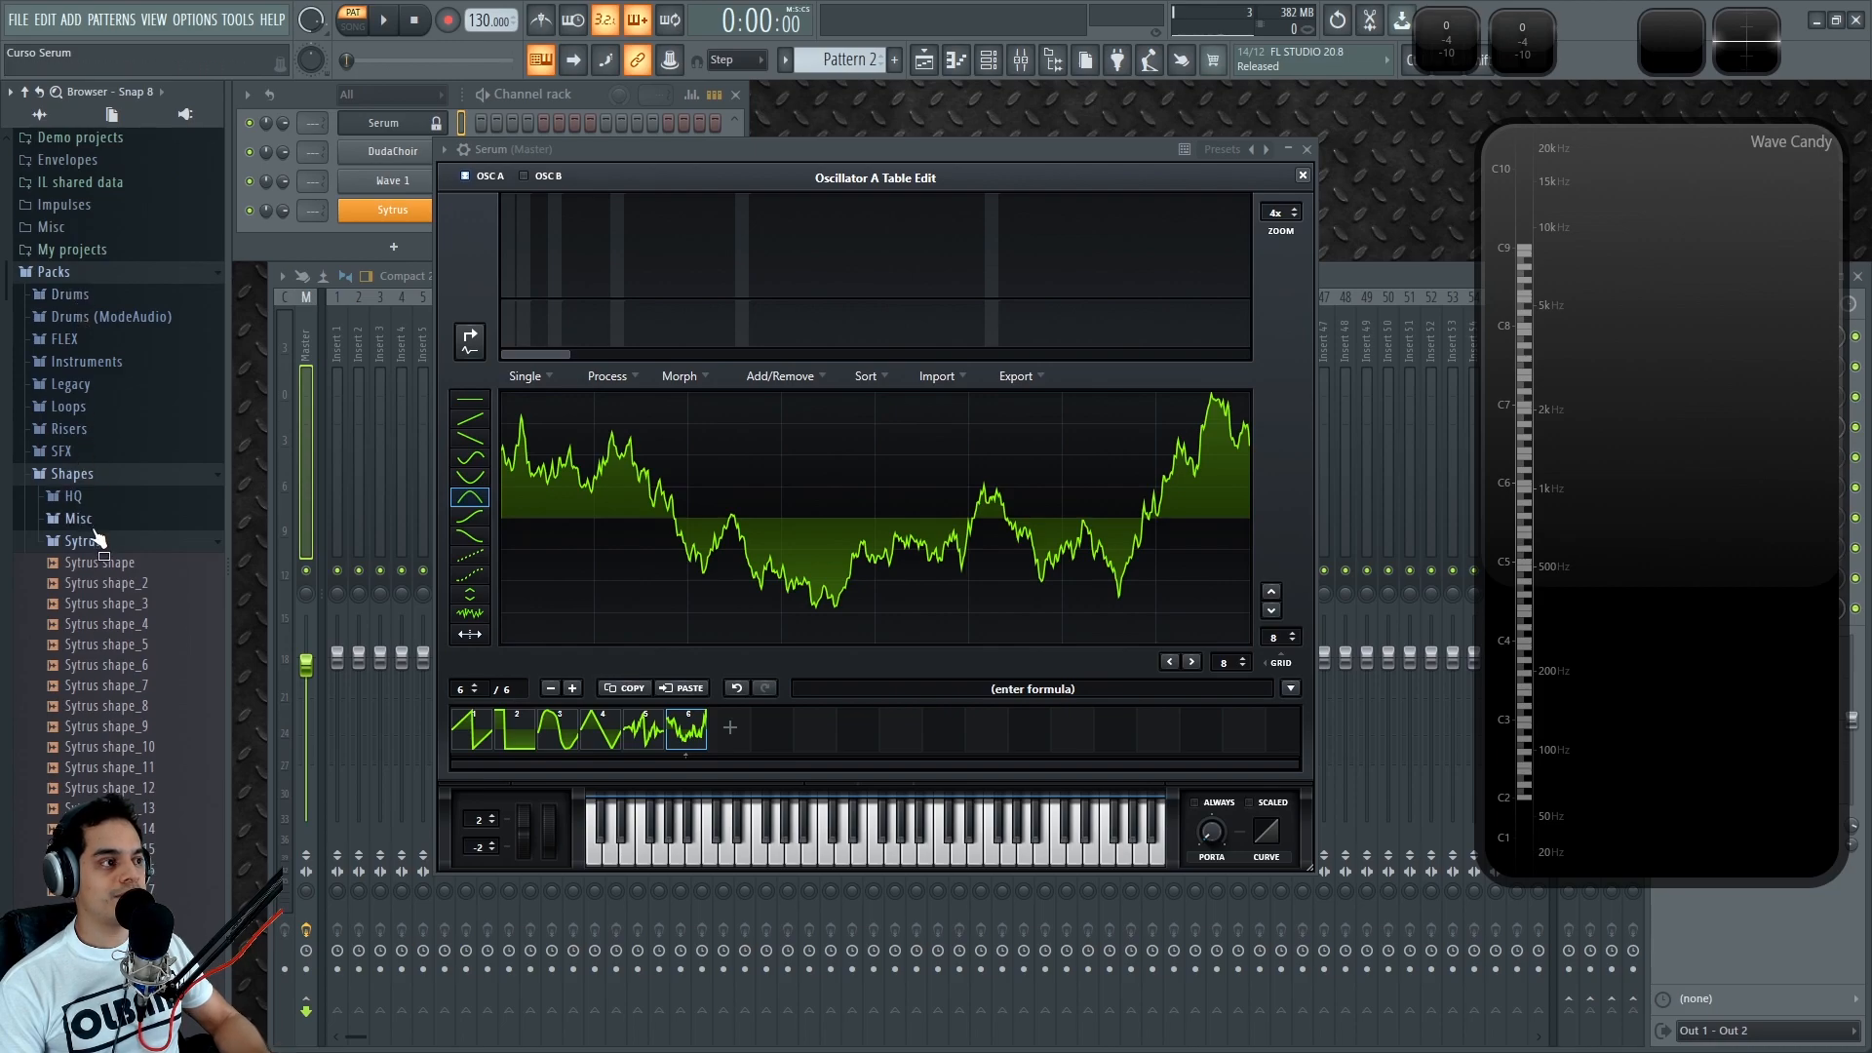
# Step: Open Sytrus and redraw operator 1's oscillator harmonics, setting harmonic 10 to 93% and harmonic 19 to 73%
pyautogui.click(374, 223)
pyautogui.moveTo(332, 433); pyautogui.dragTo(810, 309)
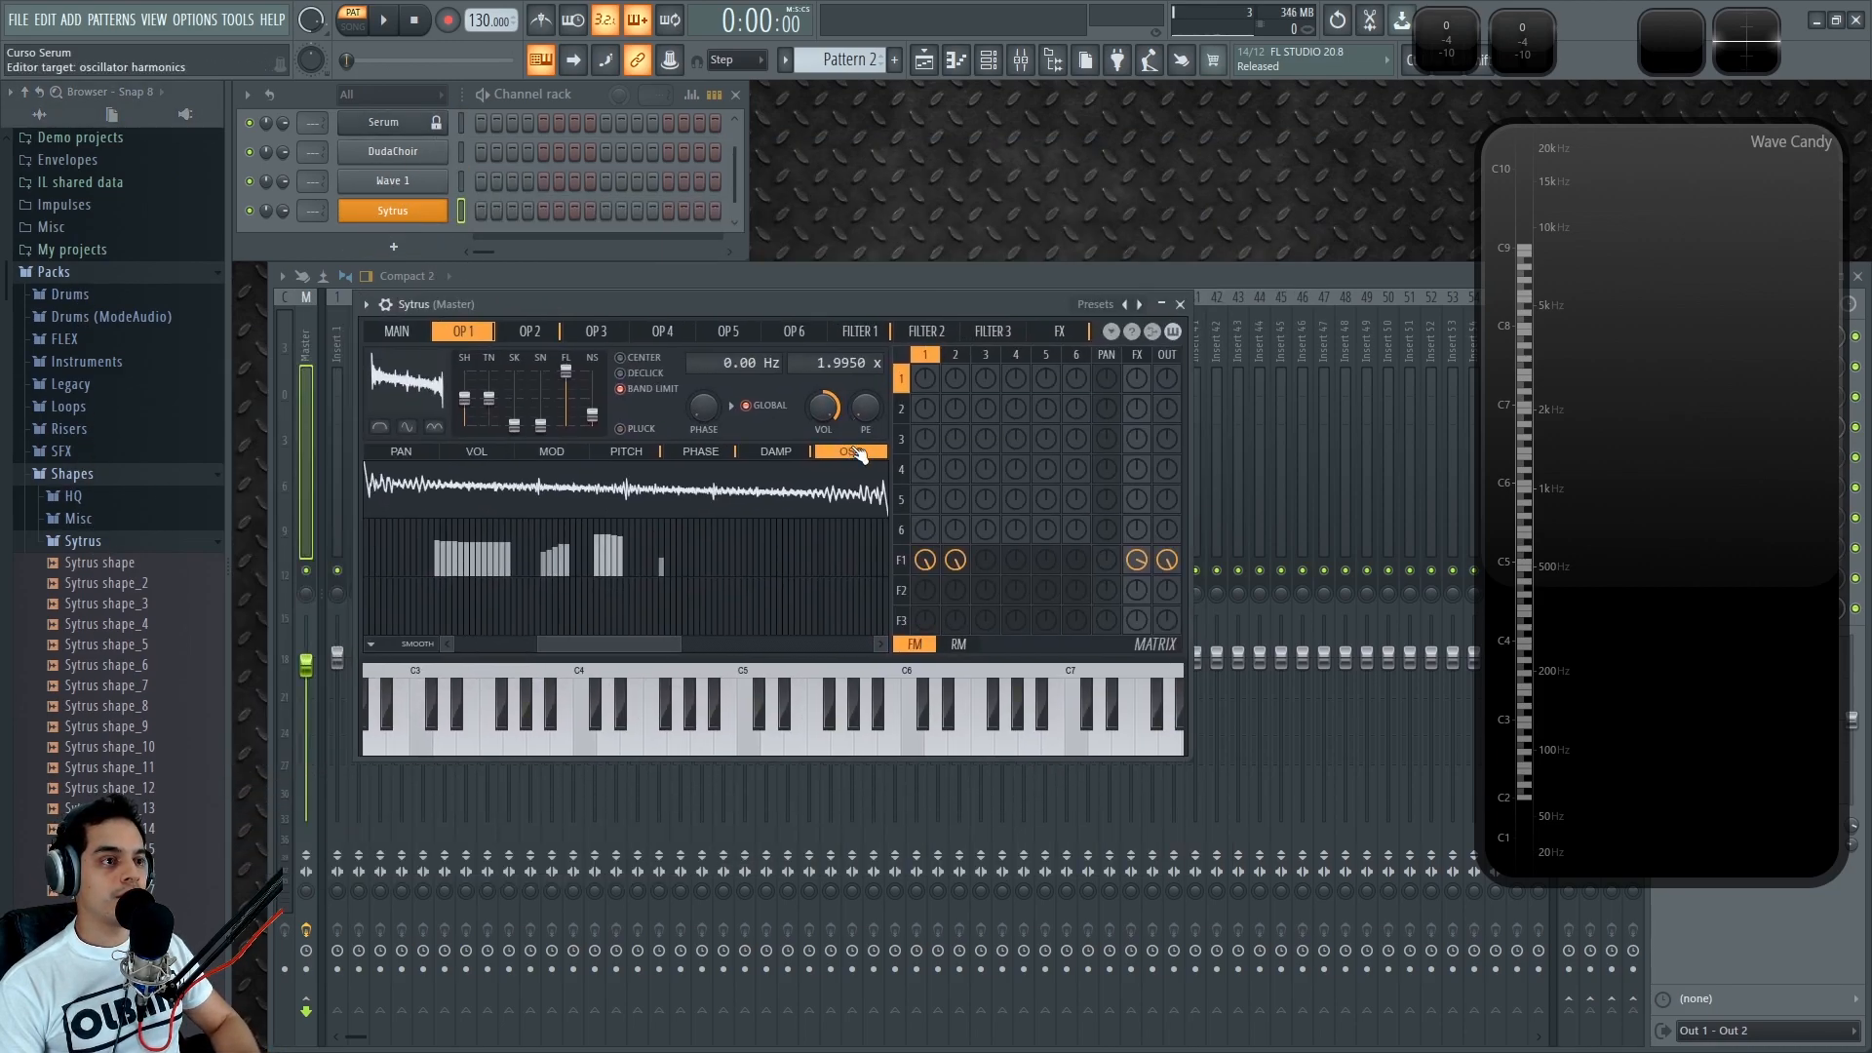
pyautogui.moveTo(455, 555); pyautogui.dragTo(389, 544)
pyautogui.moveTo(507, 569); pyautogui.dragTo(624, 575)
pyautogui.moveTo(606, 647); pyautogui.dragTo(523, 647)
pyautogui.moveTo(468, 566); pyautogui.dragTo(395, 546)
pyautogui.moveTo(603, 593); pyautogui.dragTo(928, 567)
pyautogui.click(419, 525)
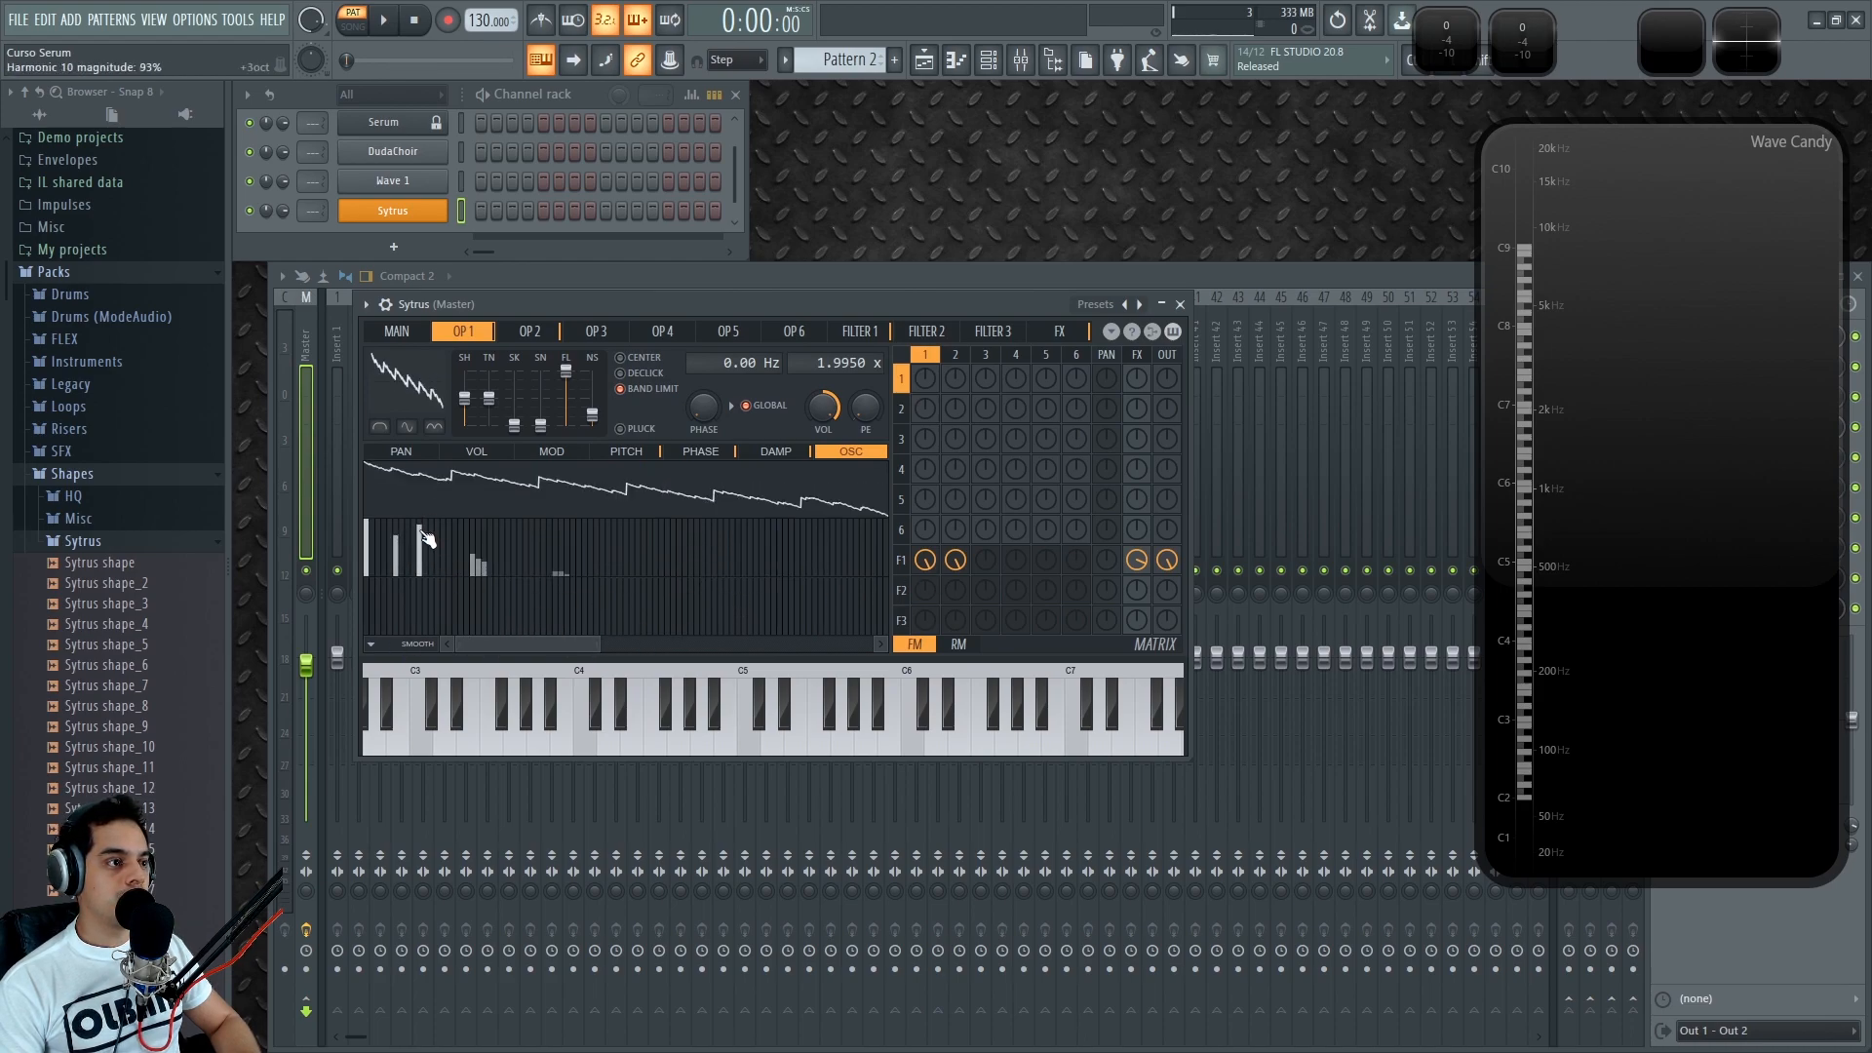
pyautogui.moveTo(470, 536); pyautogui.dragTo(479, 535)
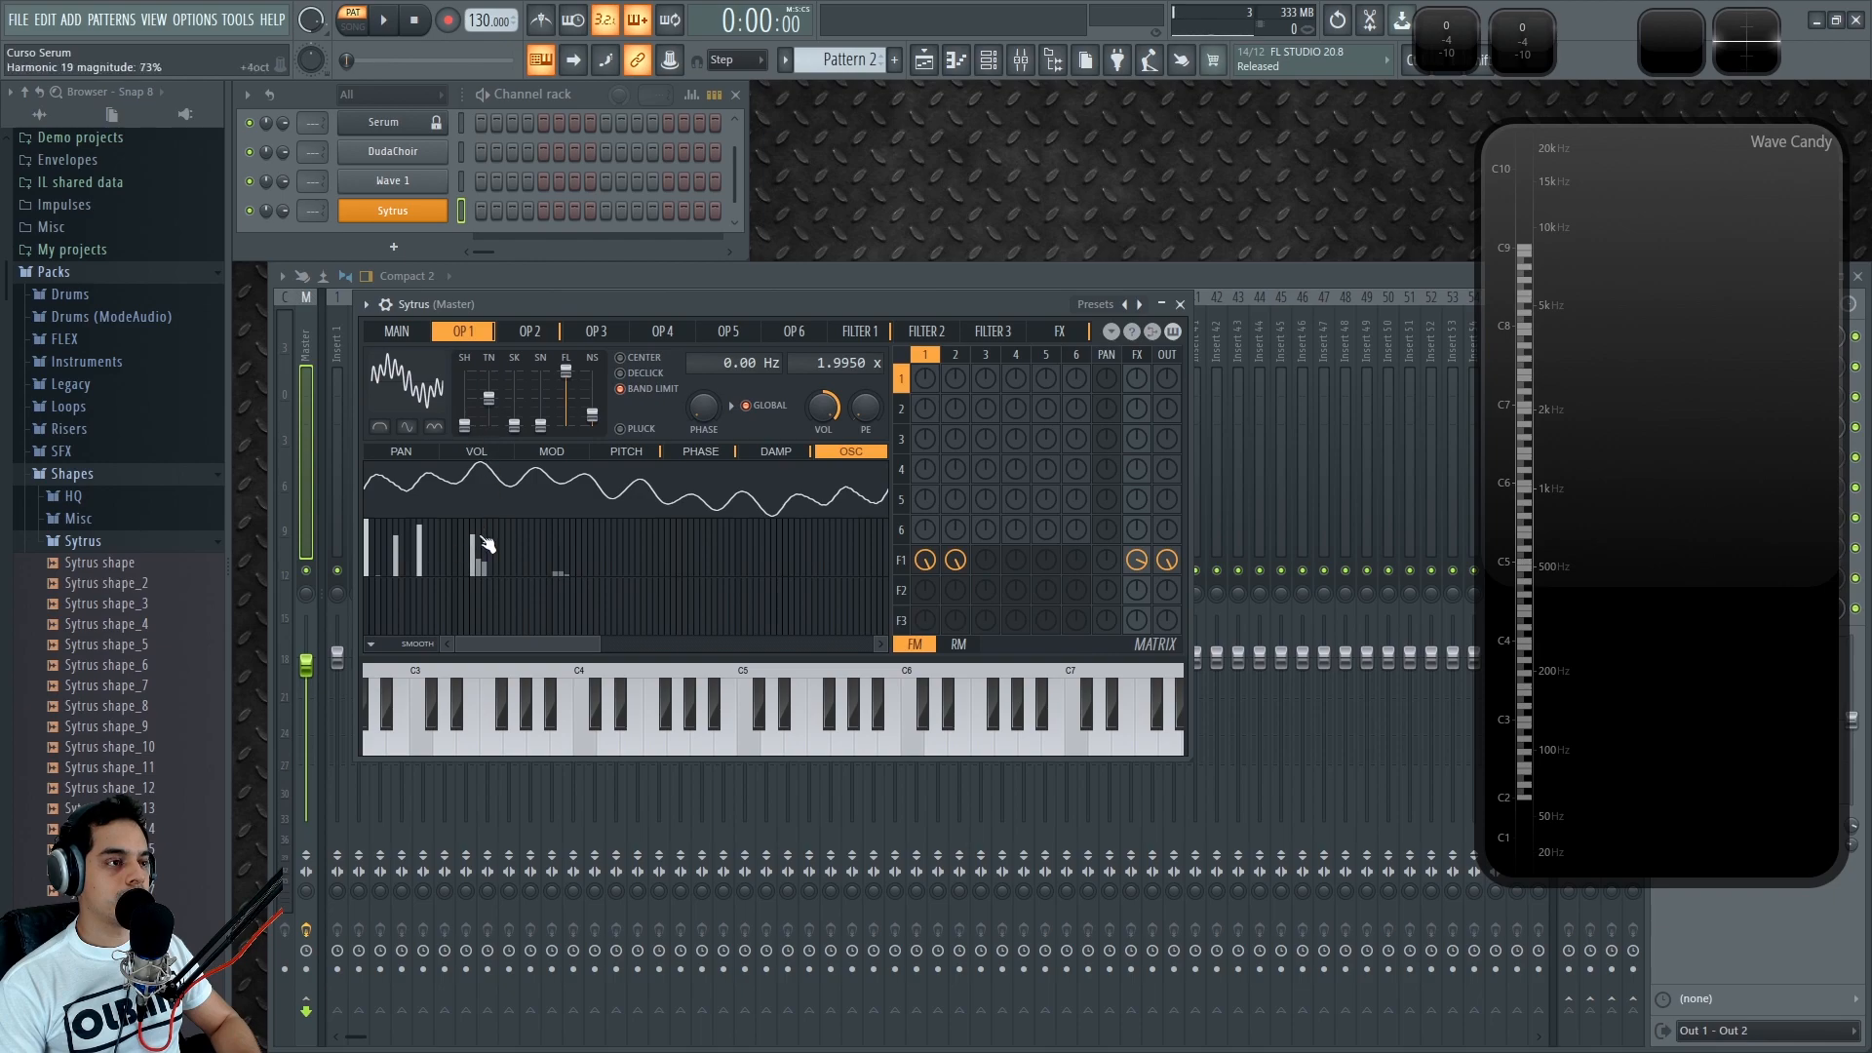
# Step: Arrange Sytrus and Serum side by side and add Sytrus operator 1's waveform as frame 7 of Serum's oscillator A wavetable
pyautogui.moveTo(825, 317); pyautogui.dragTo(882, 270)
pyautogui.moveTo(252, 261); pyautogui.dragTo(252, 289)
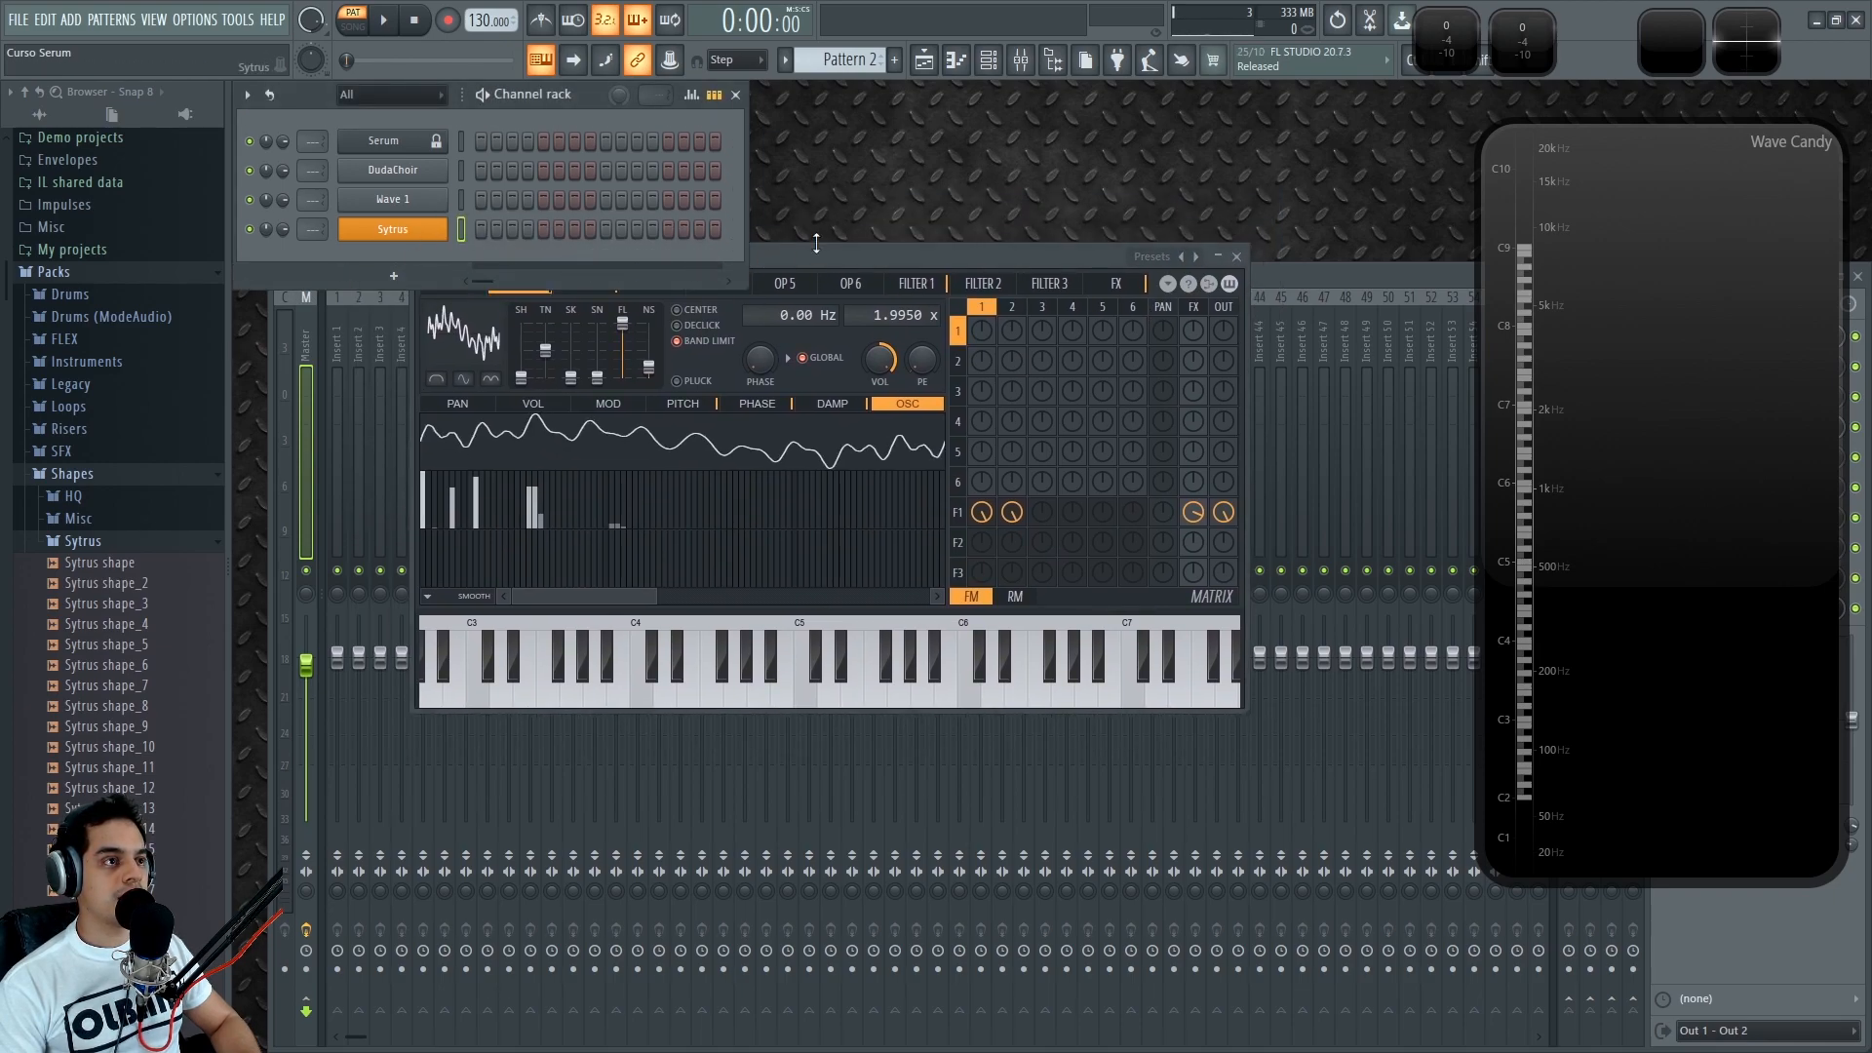
pyautogui.click(390, 140)
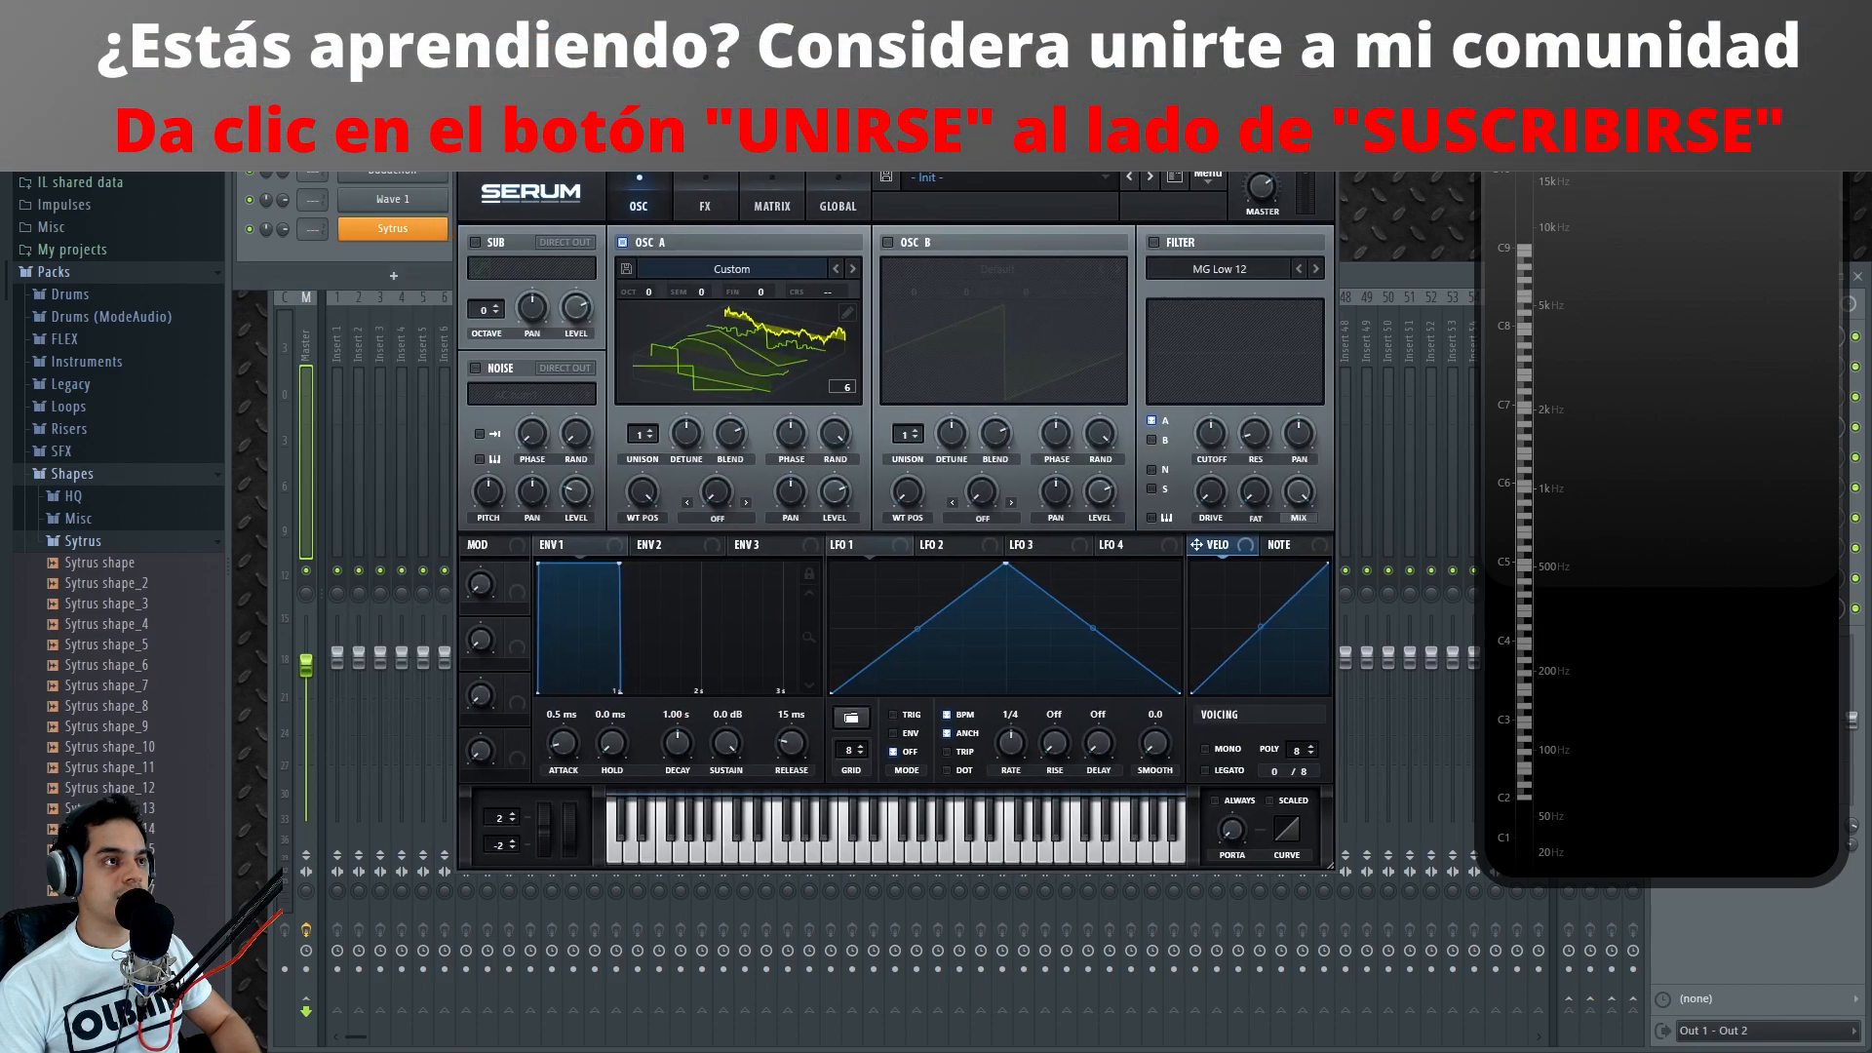
pyautogui.click(429, 237)
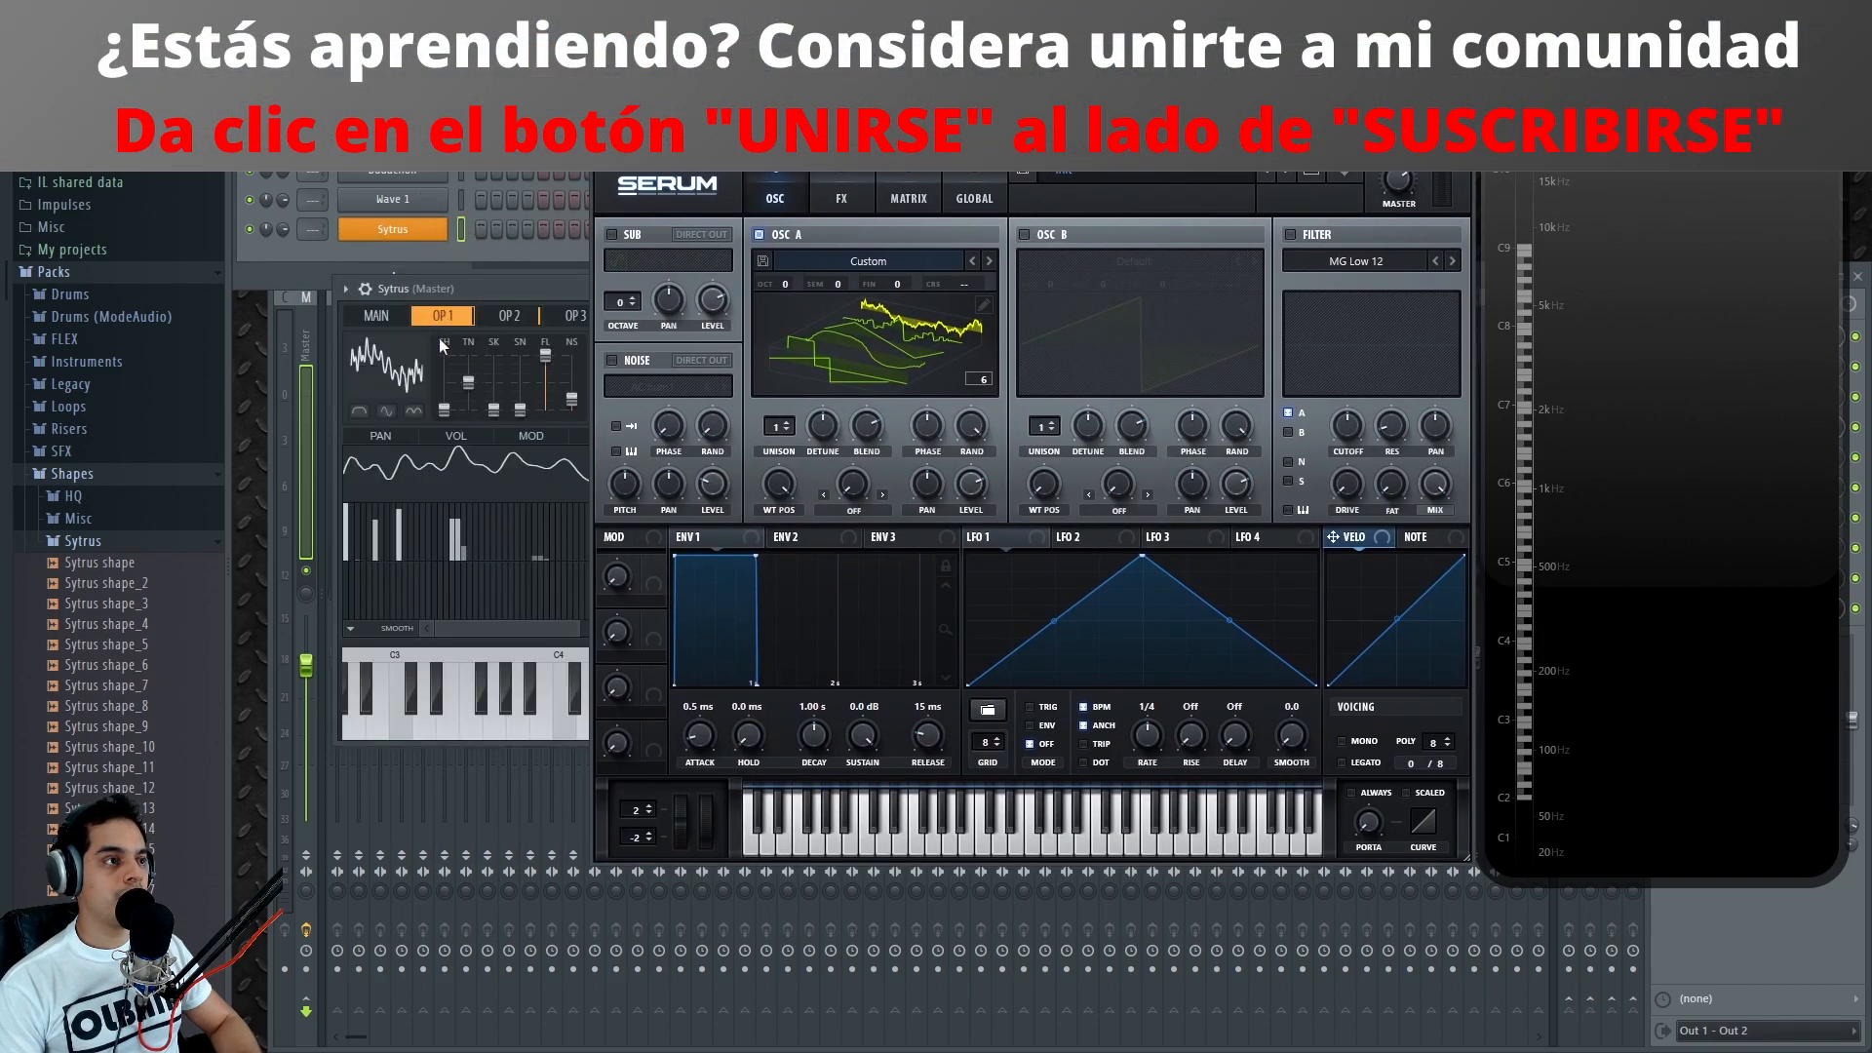
pyautogui.moveTo(492, 512); pyautogui.dragTo(864, 378)
pyautogui.click(984, 304)
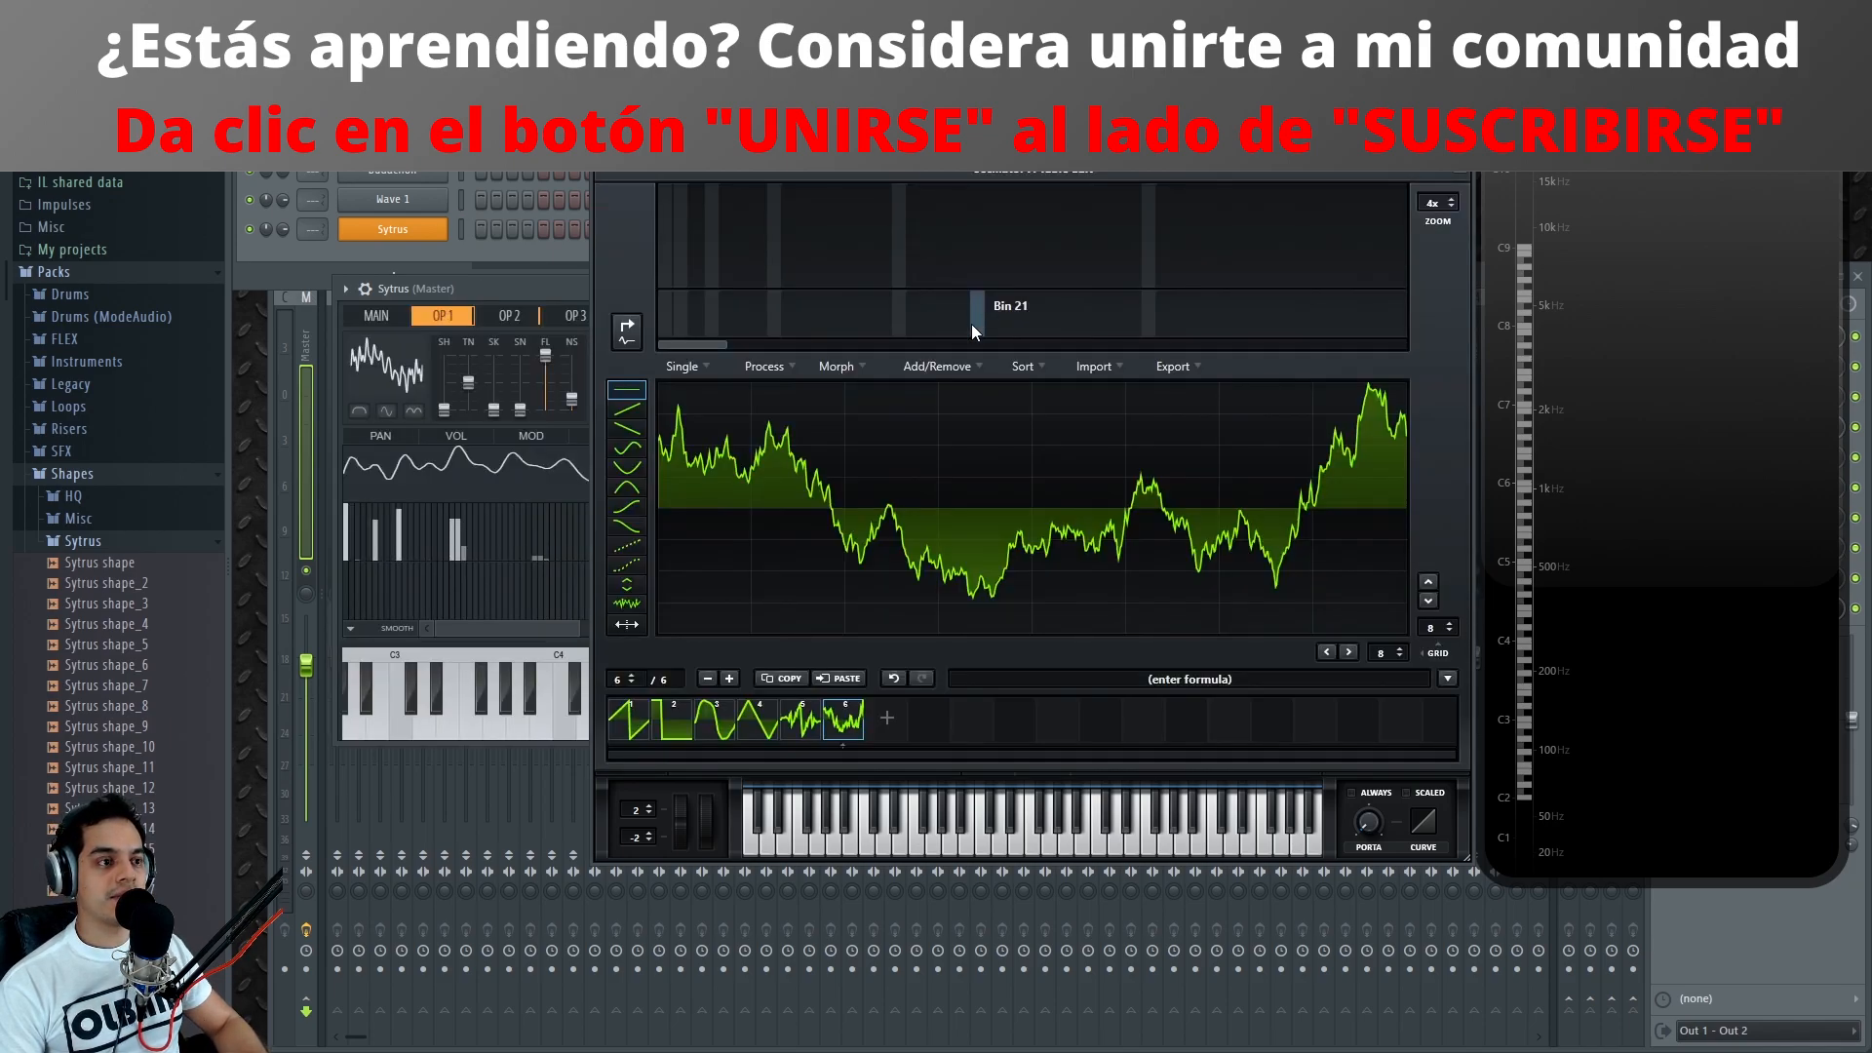
pyautogui.moveTo(436, 520); pyautogui.dragTo(881, 713)
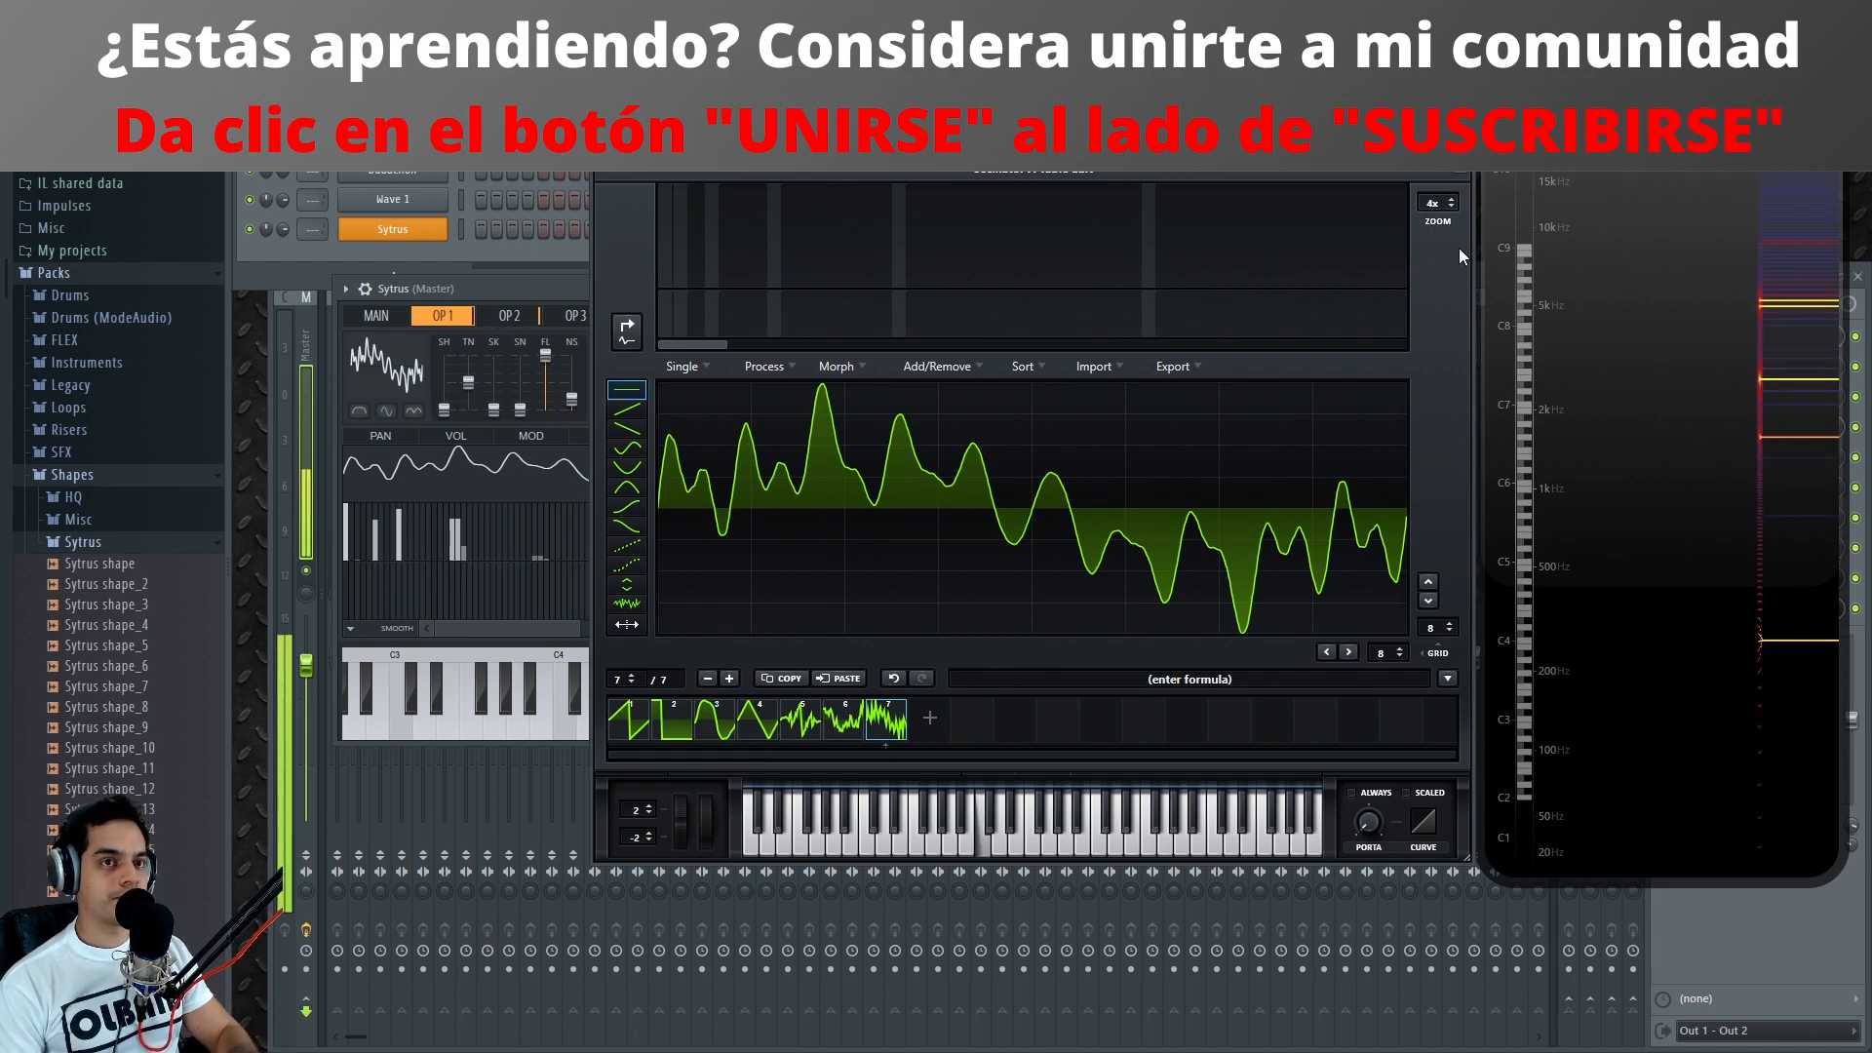
# Step: Morph the frames of oscillator A's wavetable with Morph - Spectral (zero fund.phase)
pyautogui.click(1459, 168)
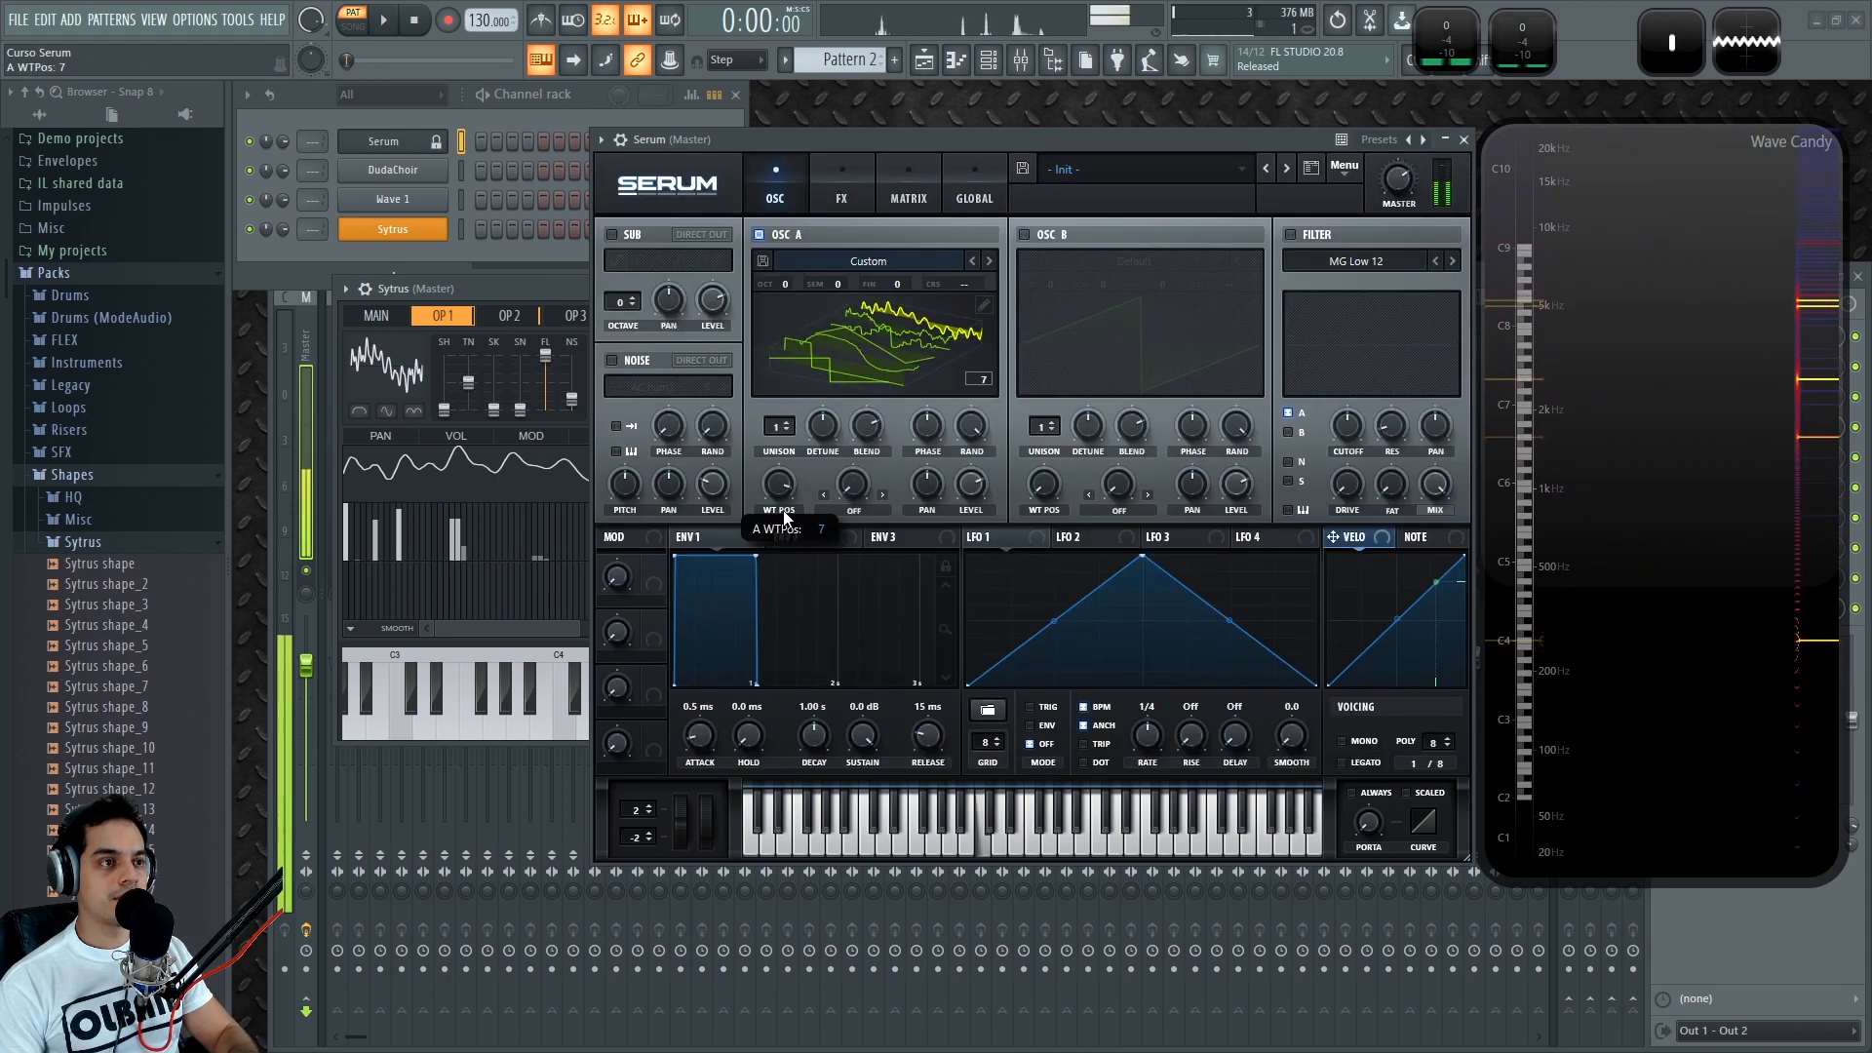
pyautogui.click(984, 306)
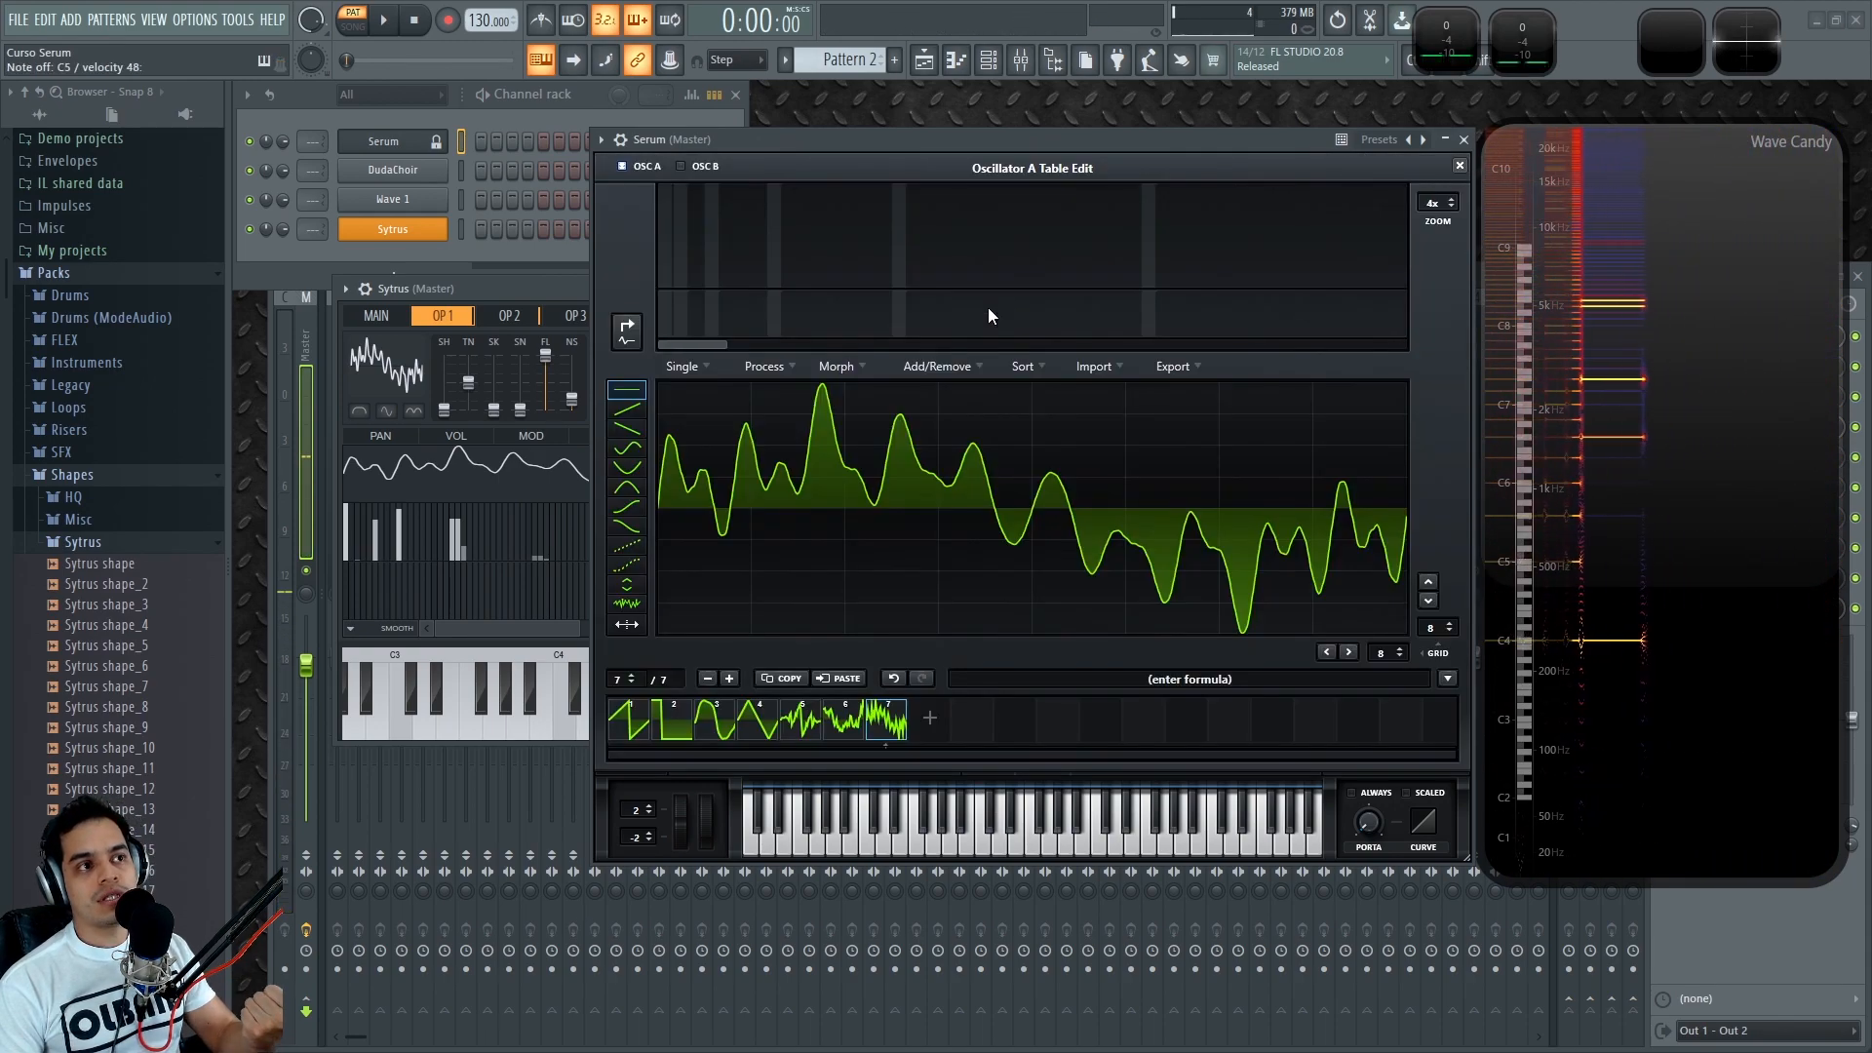
pyautogui.click(842, 369)
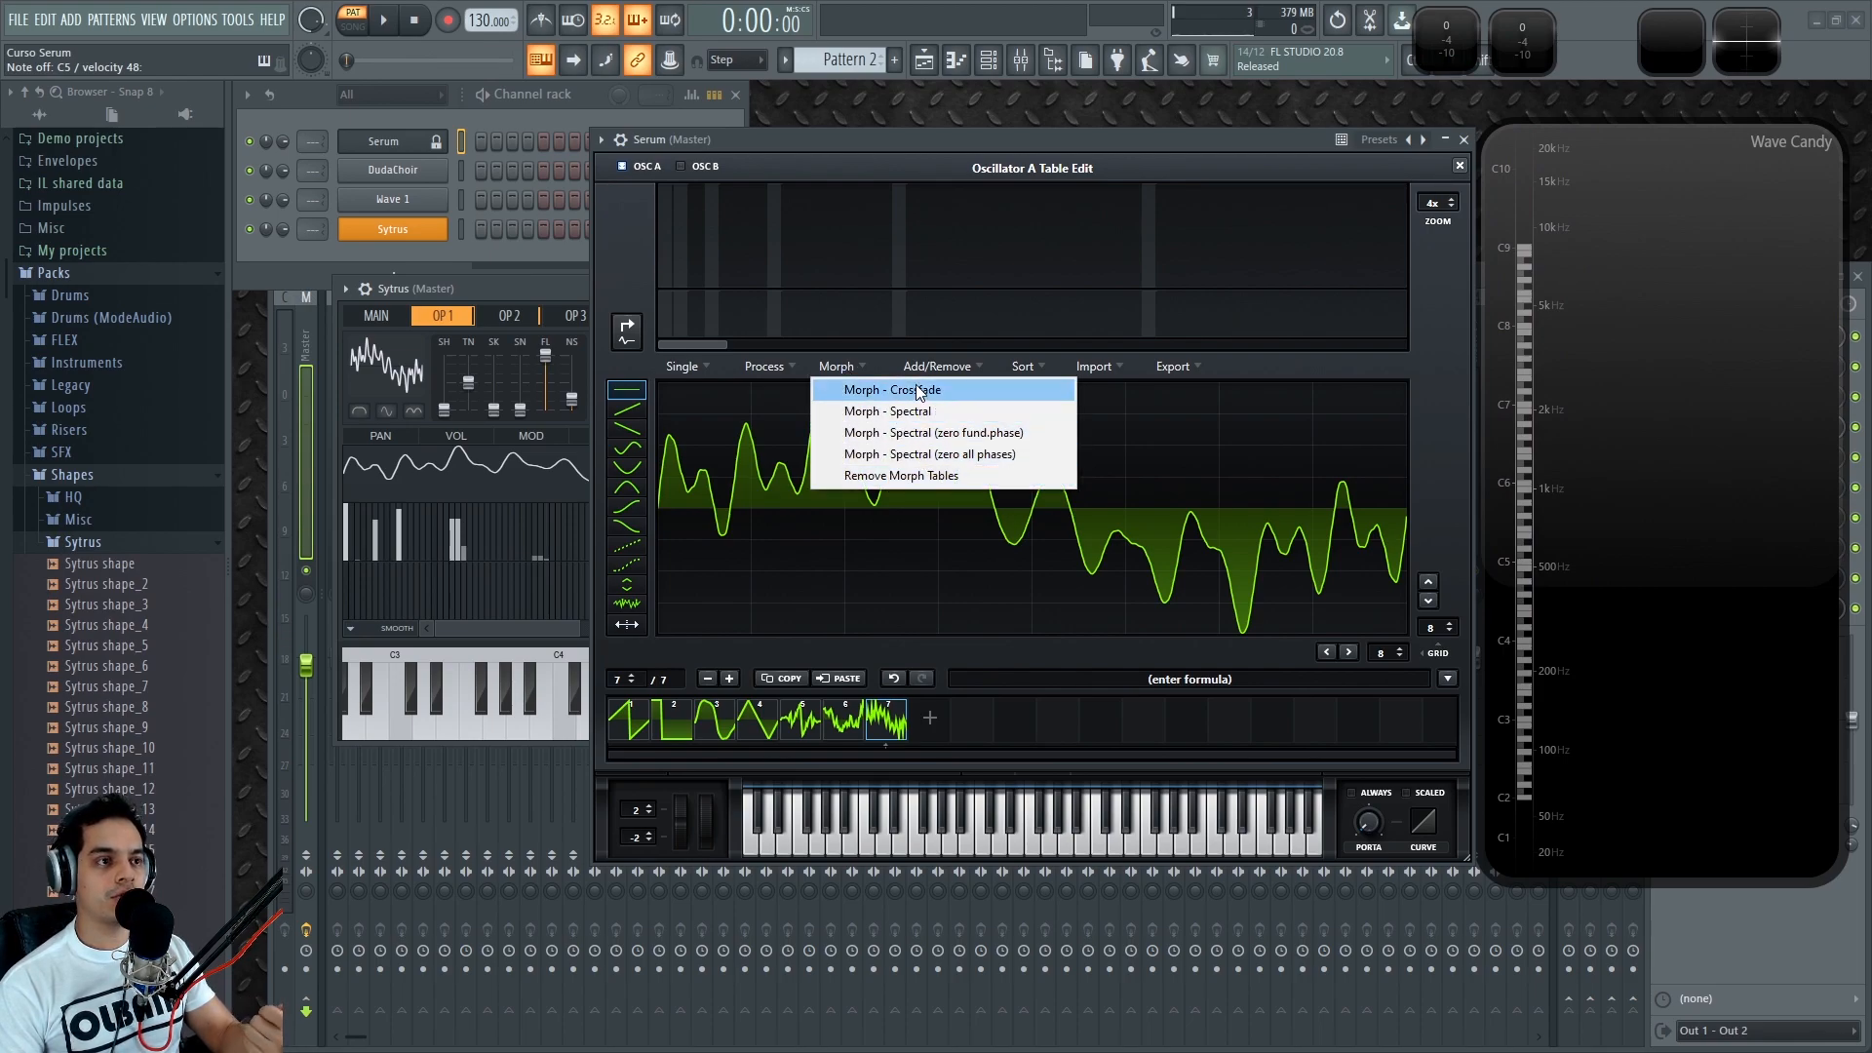
pyautogui.click(932, 436)
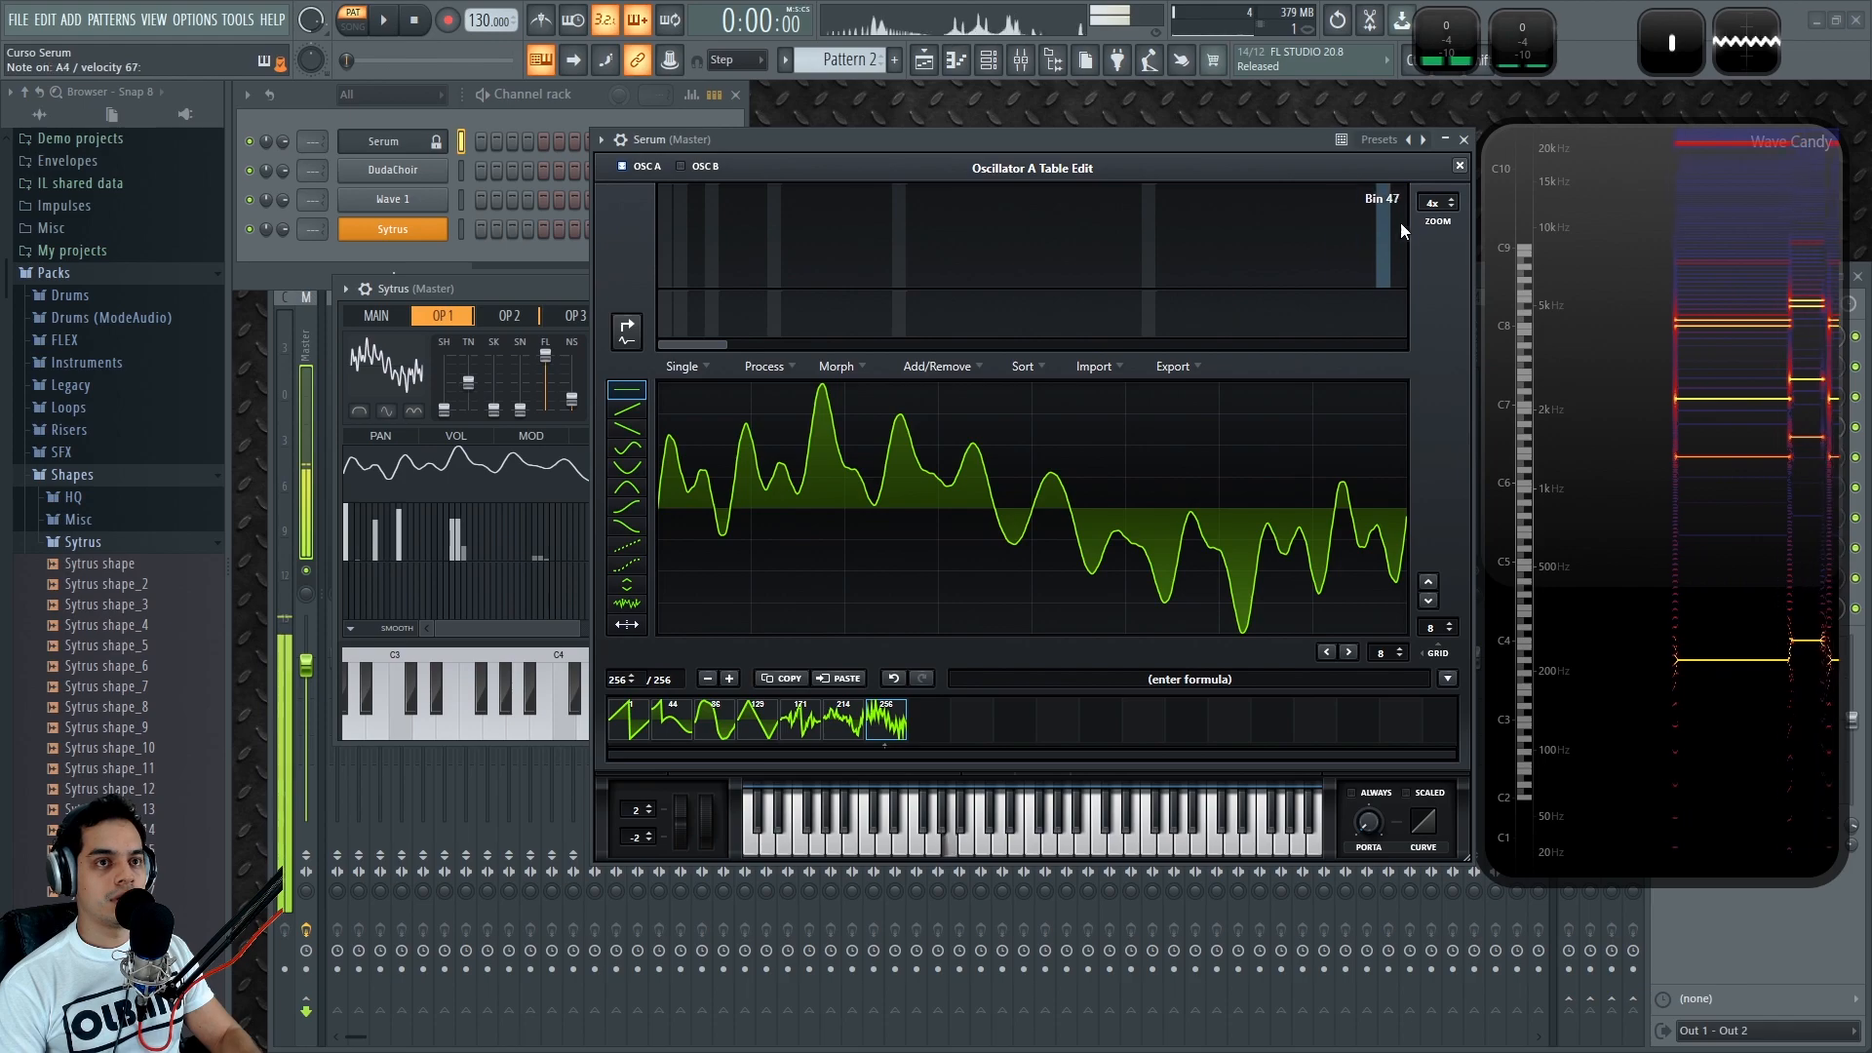
# Step: Select frame 1, return to the oscillator view and audition the morphed wavetable by sweeping oscillator A's wavetable position
pyautogui.click(628, 722)
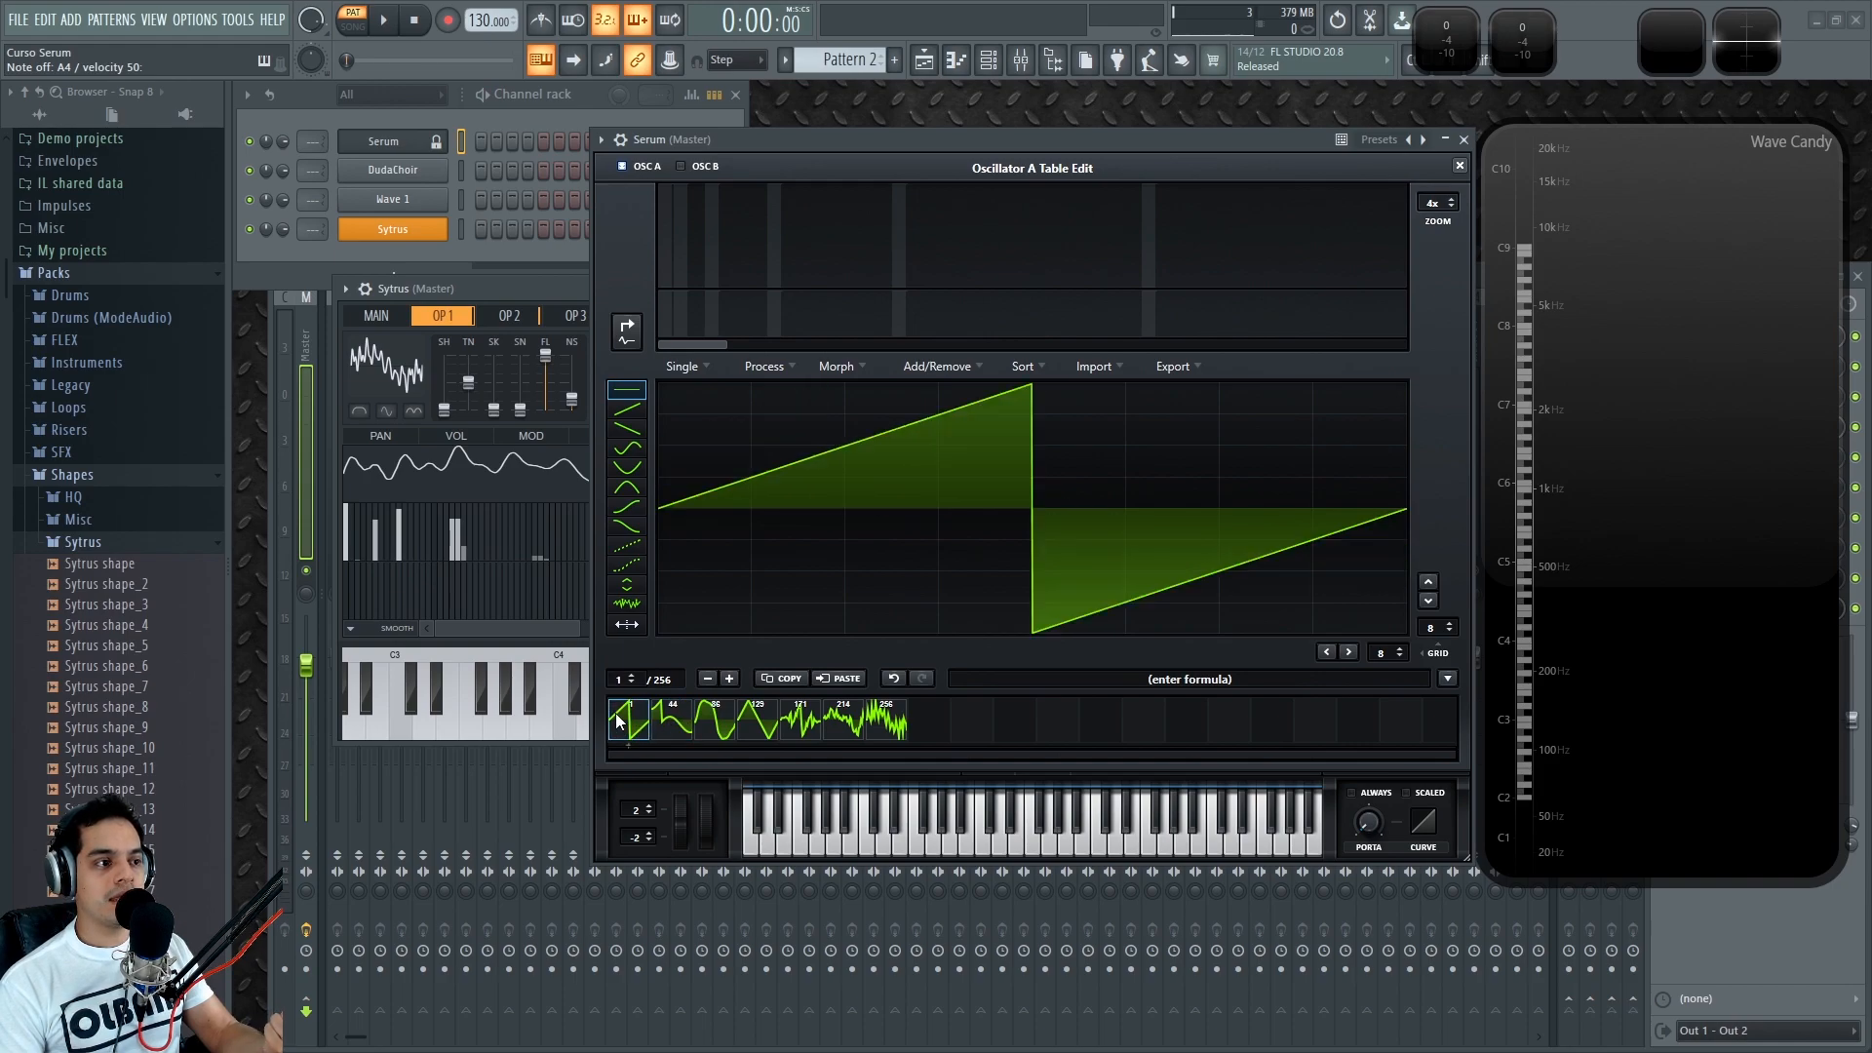
pyautogui.click(1460, 166)
pyautogui.click(893, 331)
pyautogui.click(893, 330)
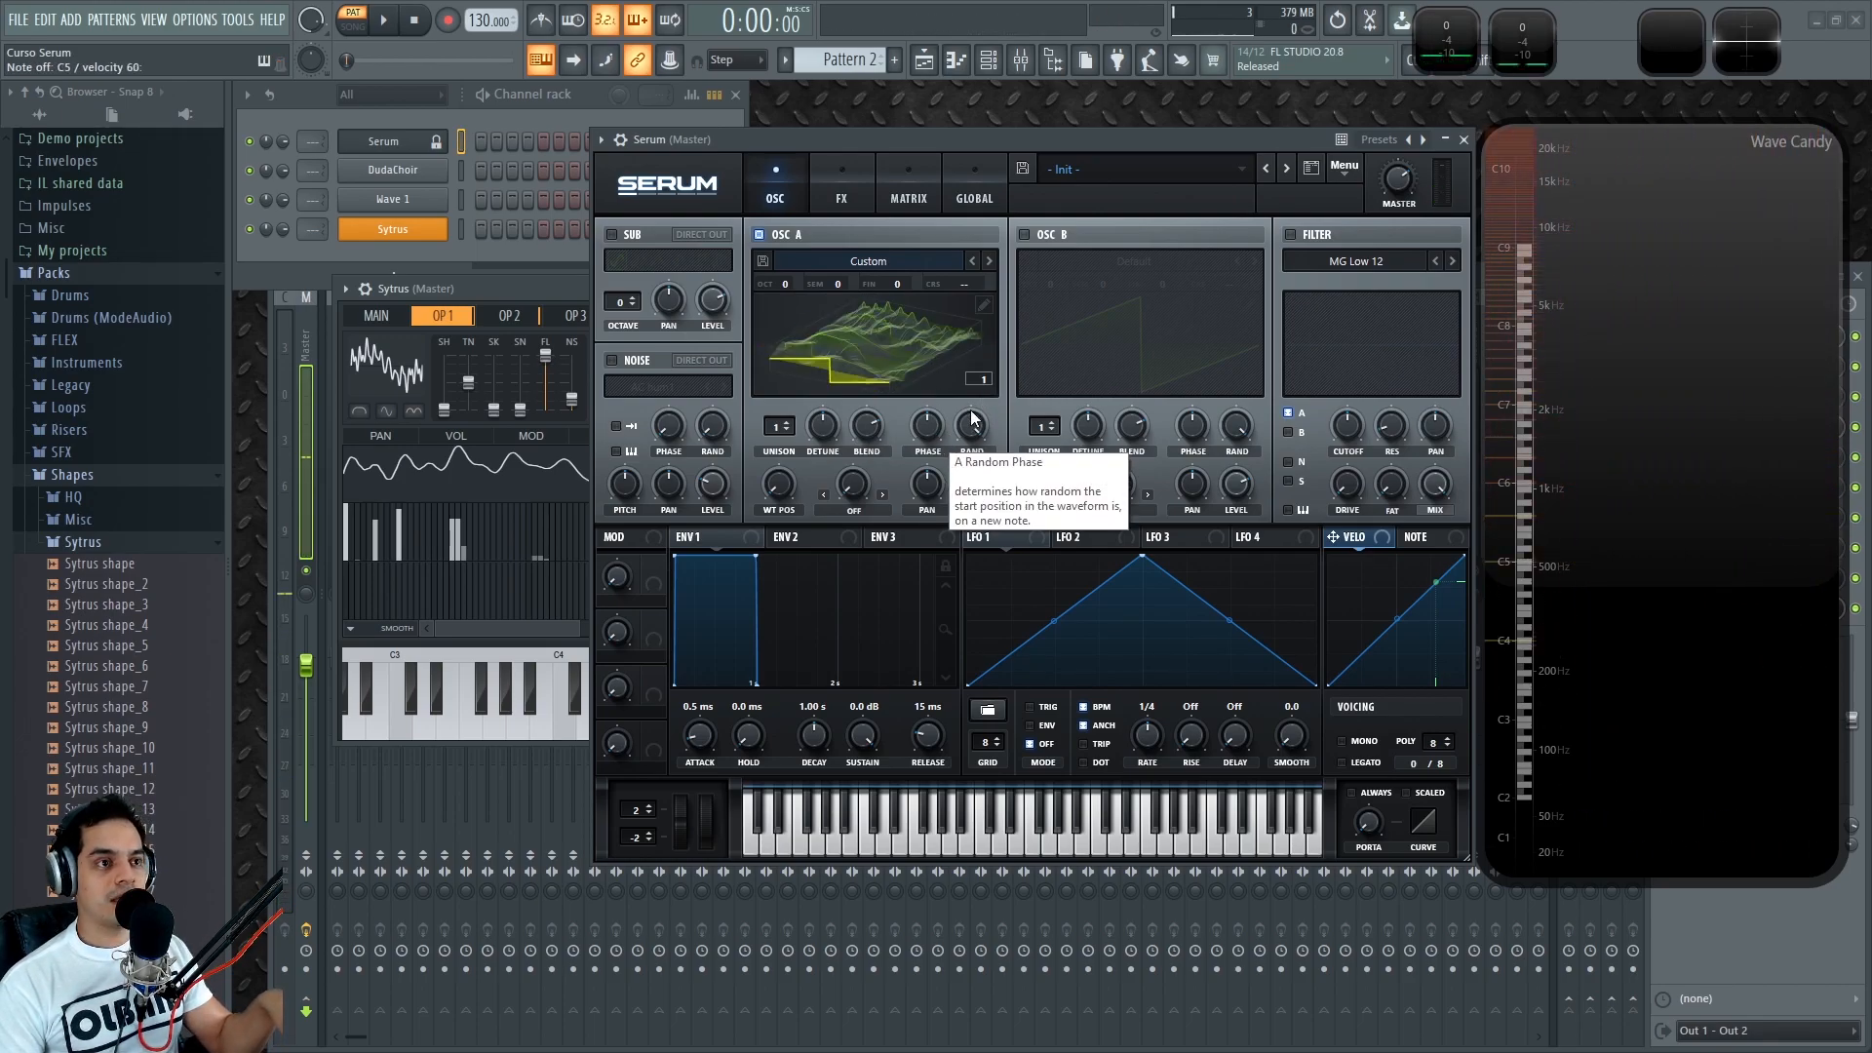
pyautogui.moveTo(778, 487)
pyautogui.mouseDown()
pyautogui.moveTo(790, 460)
pyautogui.moveTo(775, 507)
pyautogui.mouseUp()
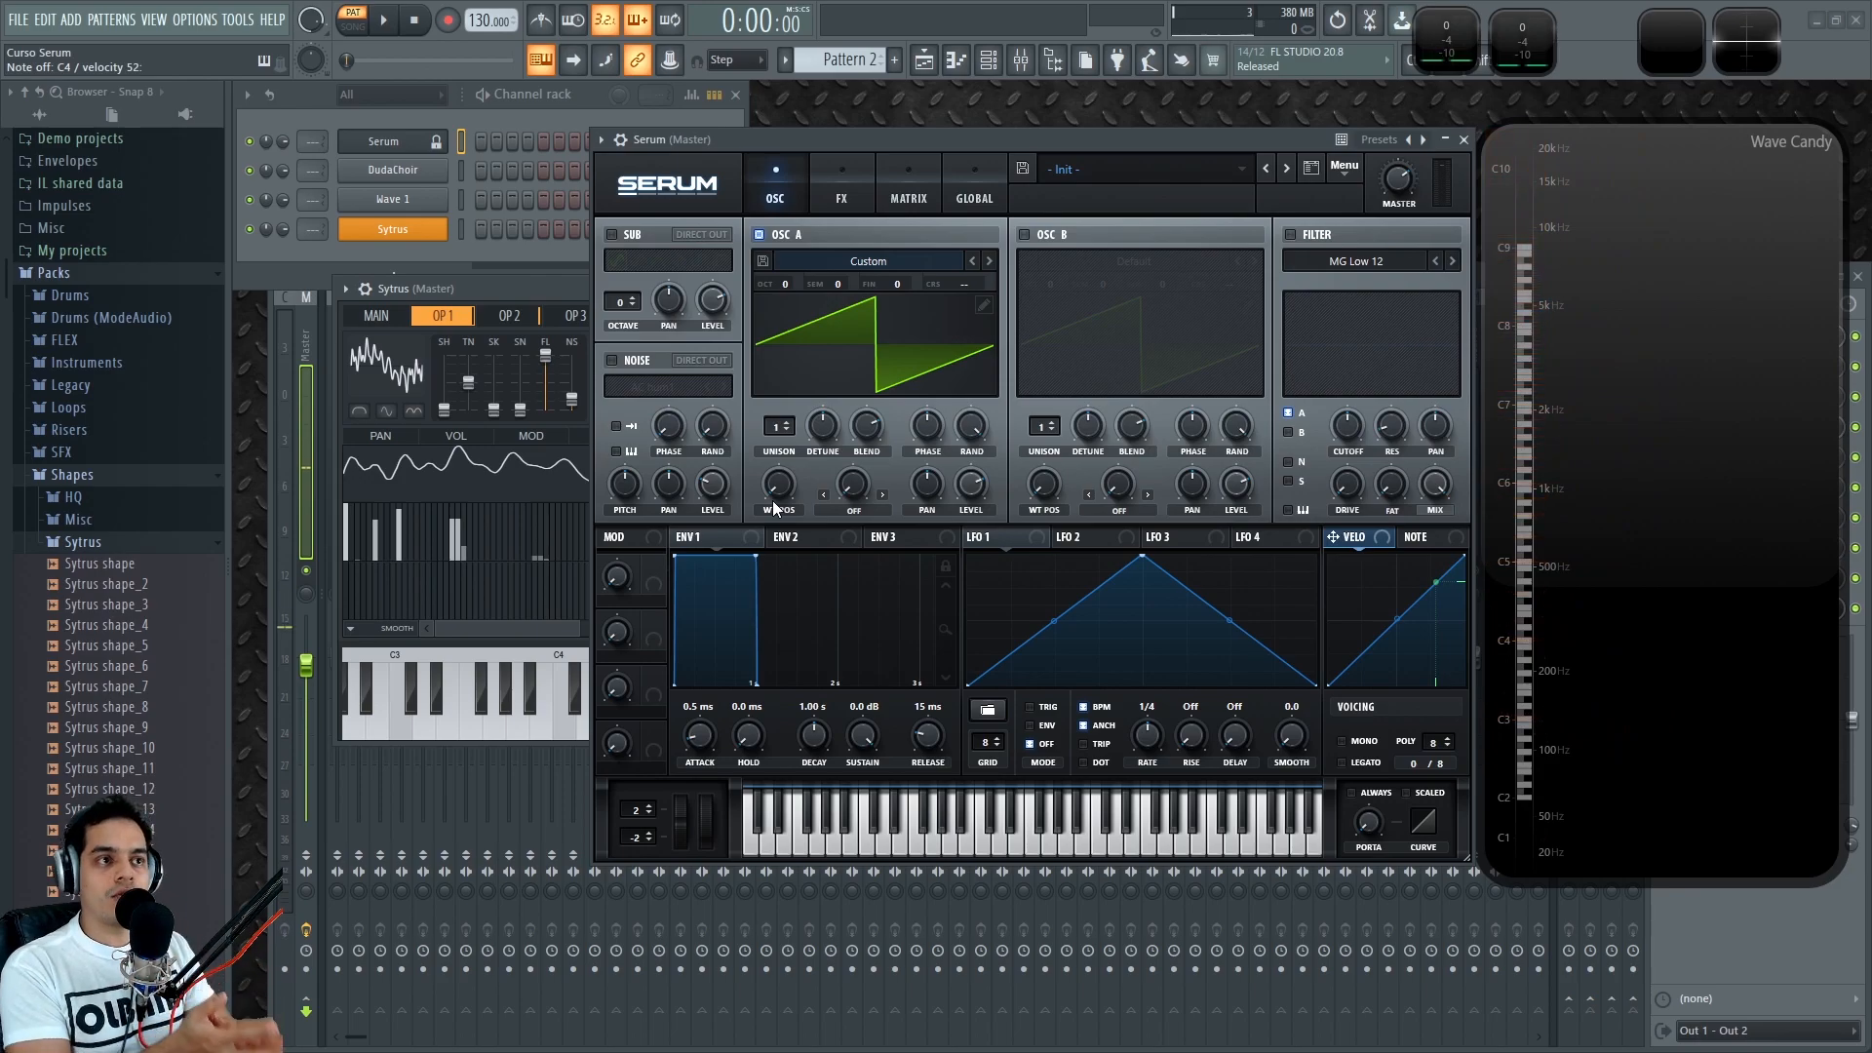
pyautogui.moveTo(775, 507)
pyautogui.mouseDown()
pyautogui.moveTo(799, 261)
pyautogui.moveTo(774, 532)
pyautogui.moveTo(829, 282)
pyautogui.moveTo(757, 547)
pyautogui.moveTo(770, 441)
pyautogui.moveTo(770, 546)
pyautogui.mouseUp()
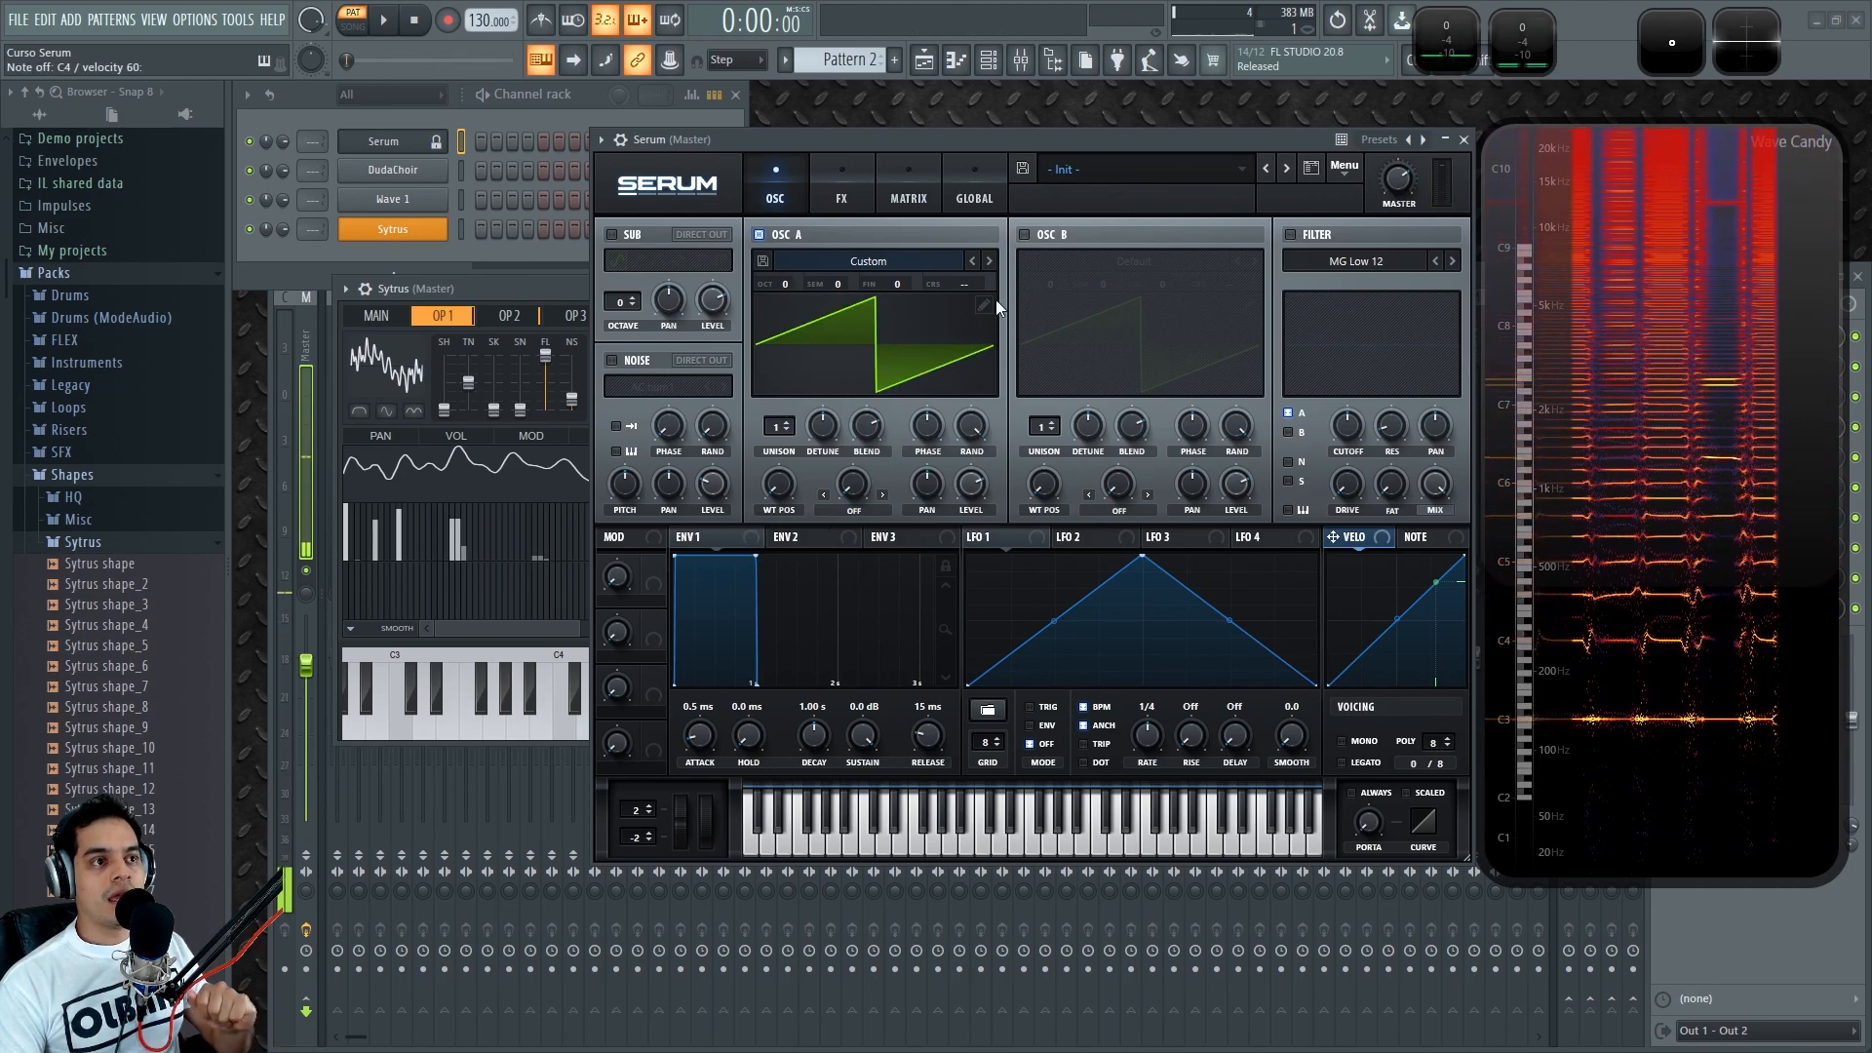
# Step: Reopen oscillator A's table editor and remove the first four key frames of the morphed wavetable
pyautogui.click(982, 305)
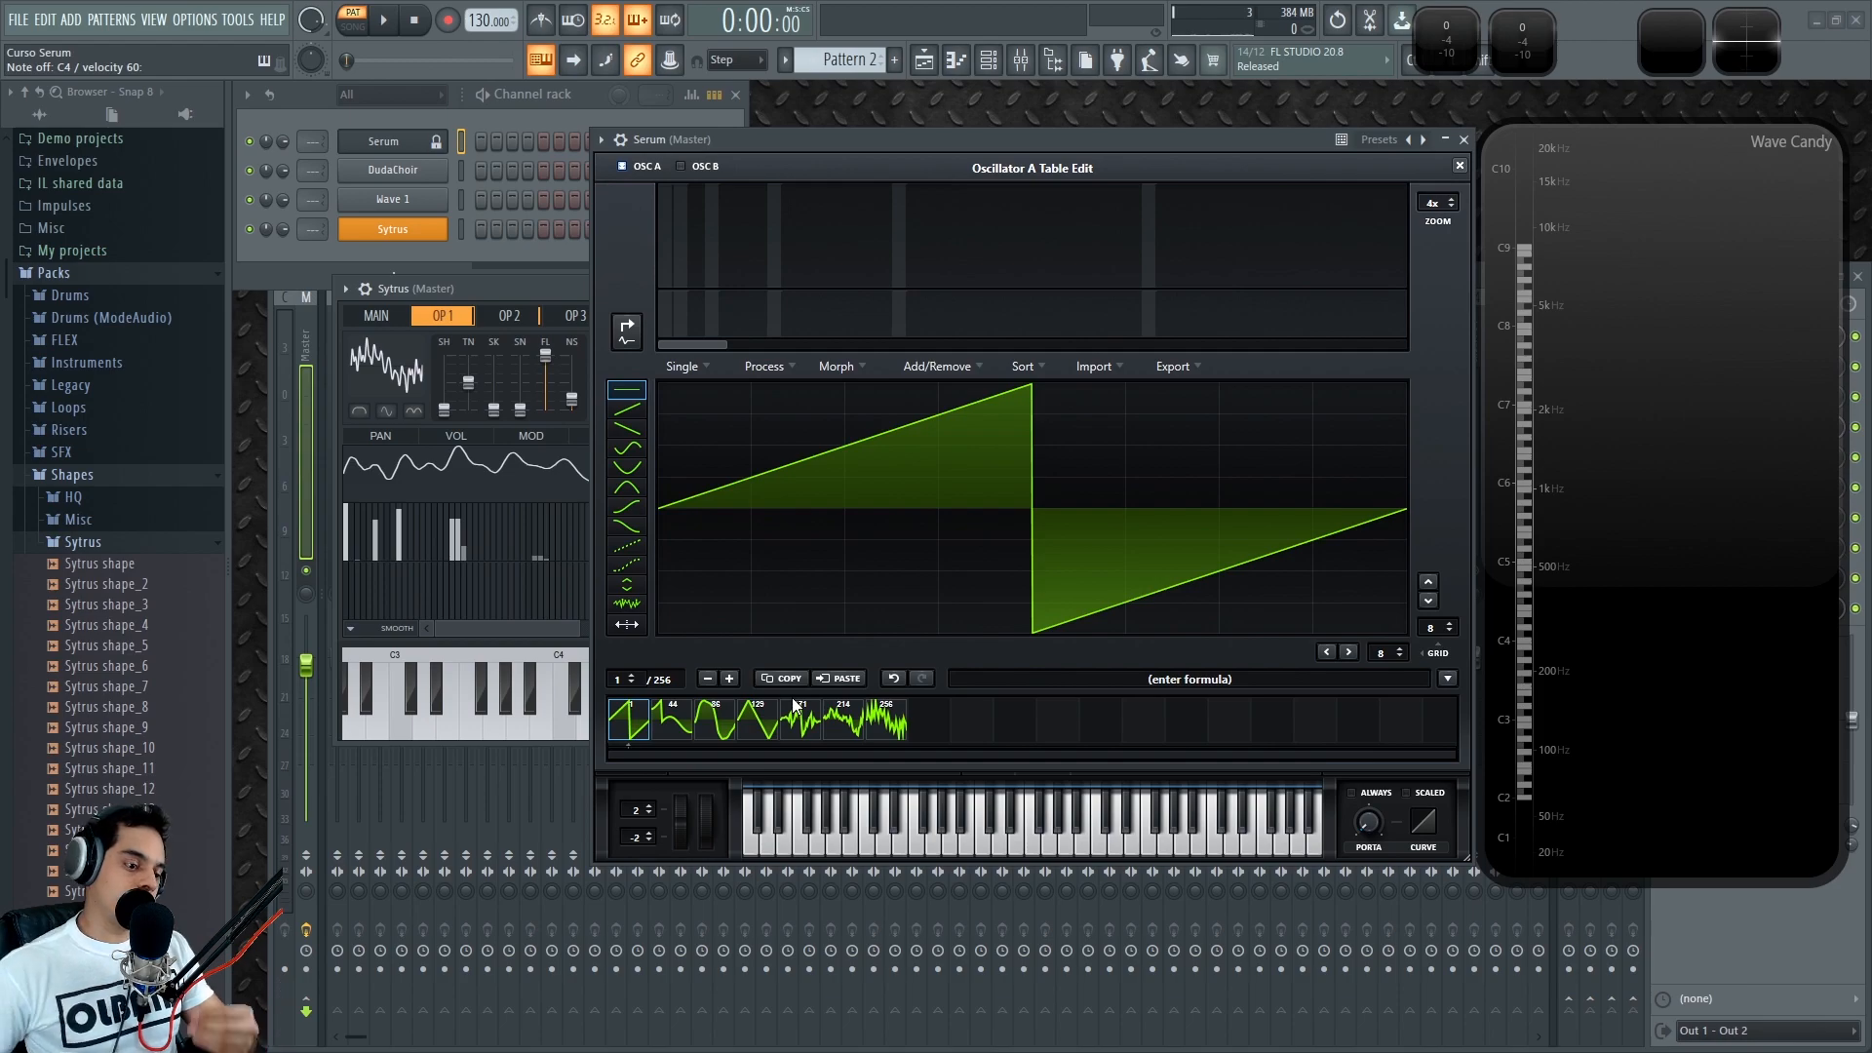
pyautogui.moveTo(676, 709); pyautogui.dragTo(892, 726)
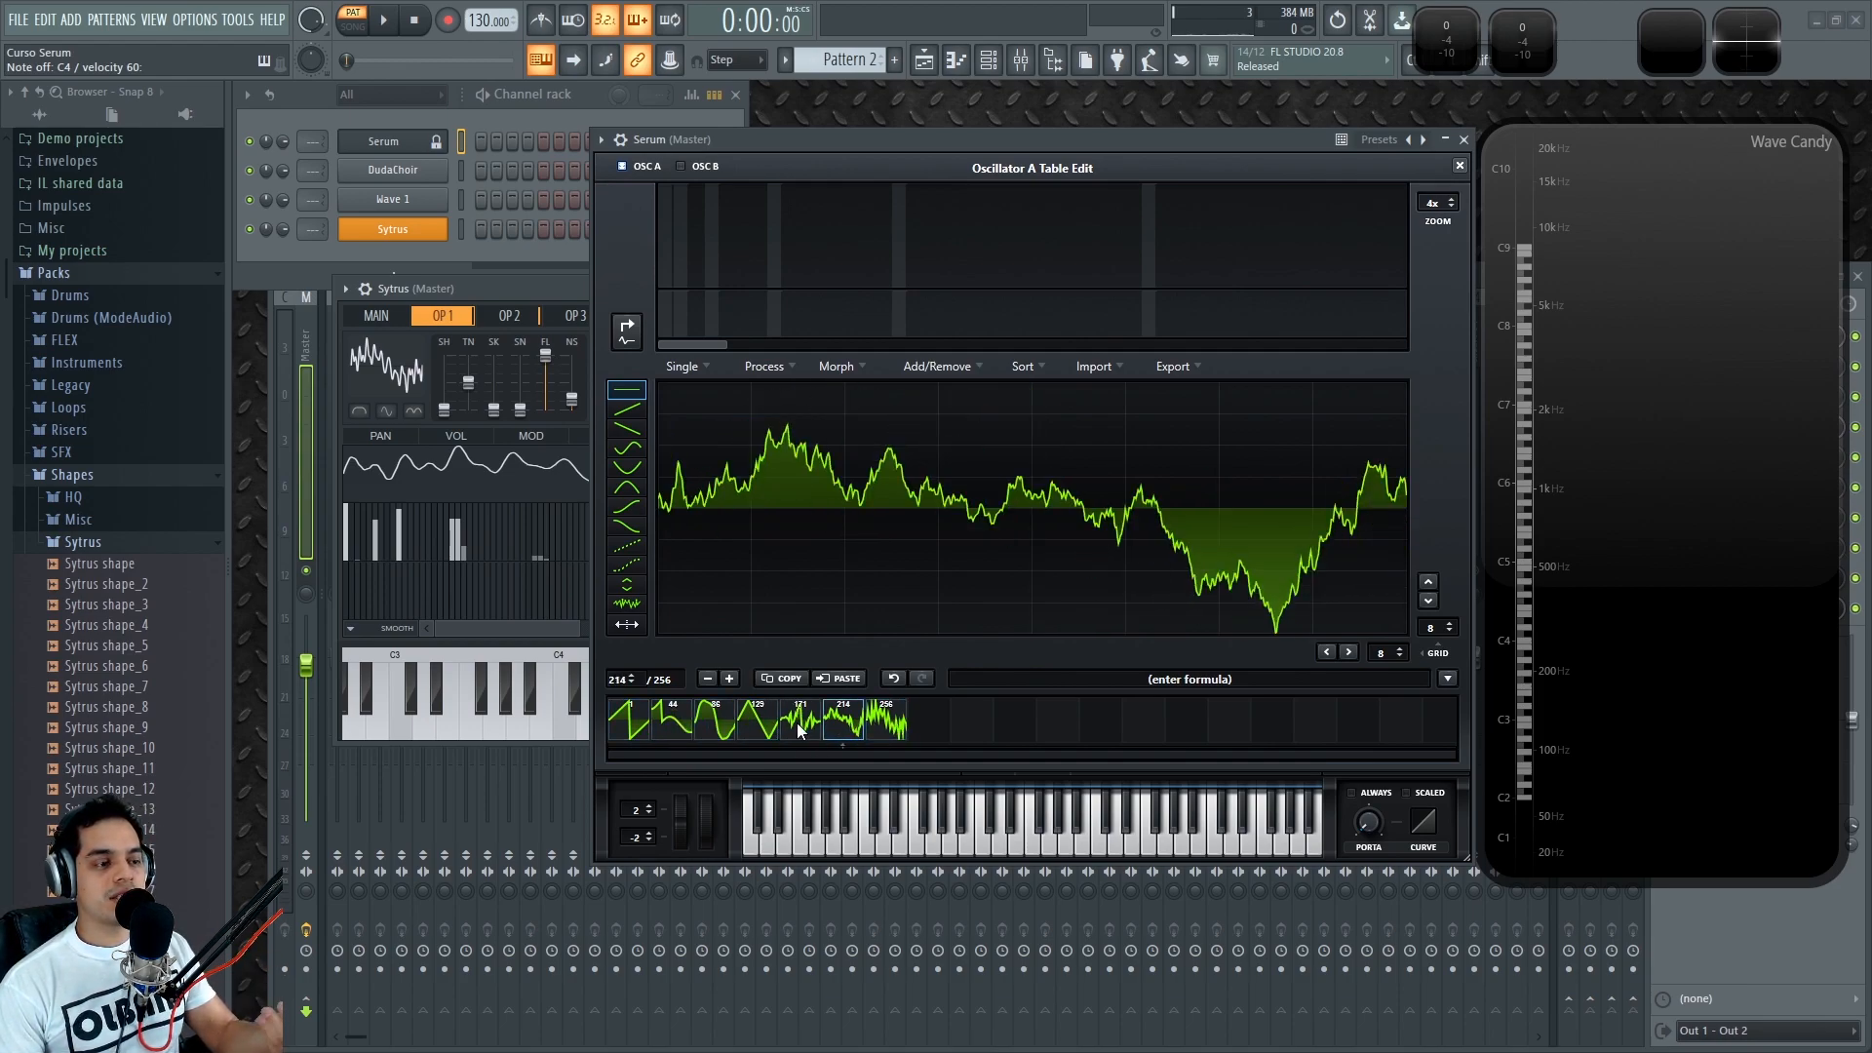
pyautogui.click(632, 724)
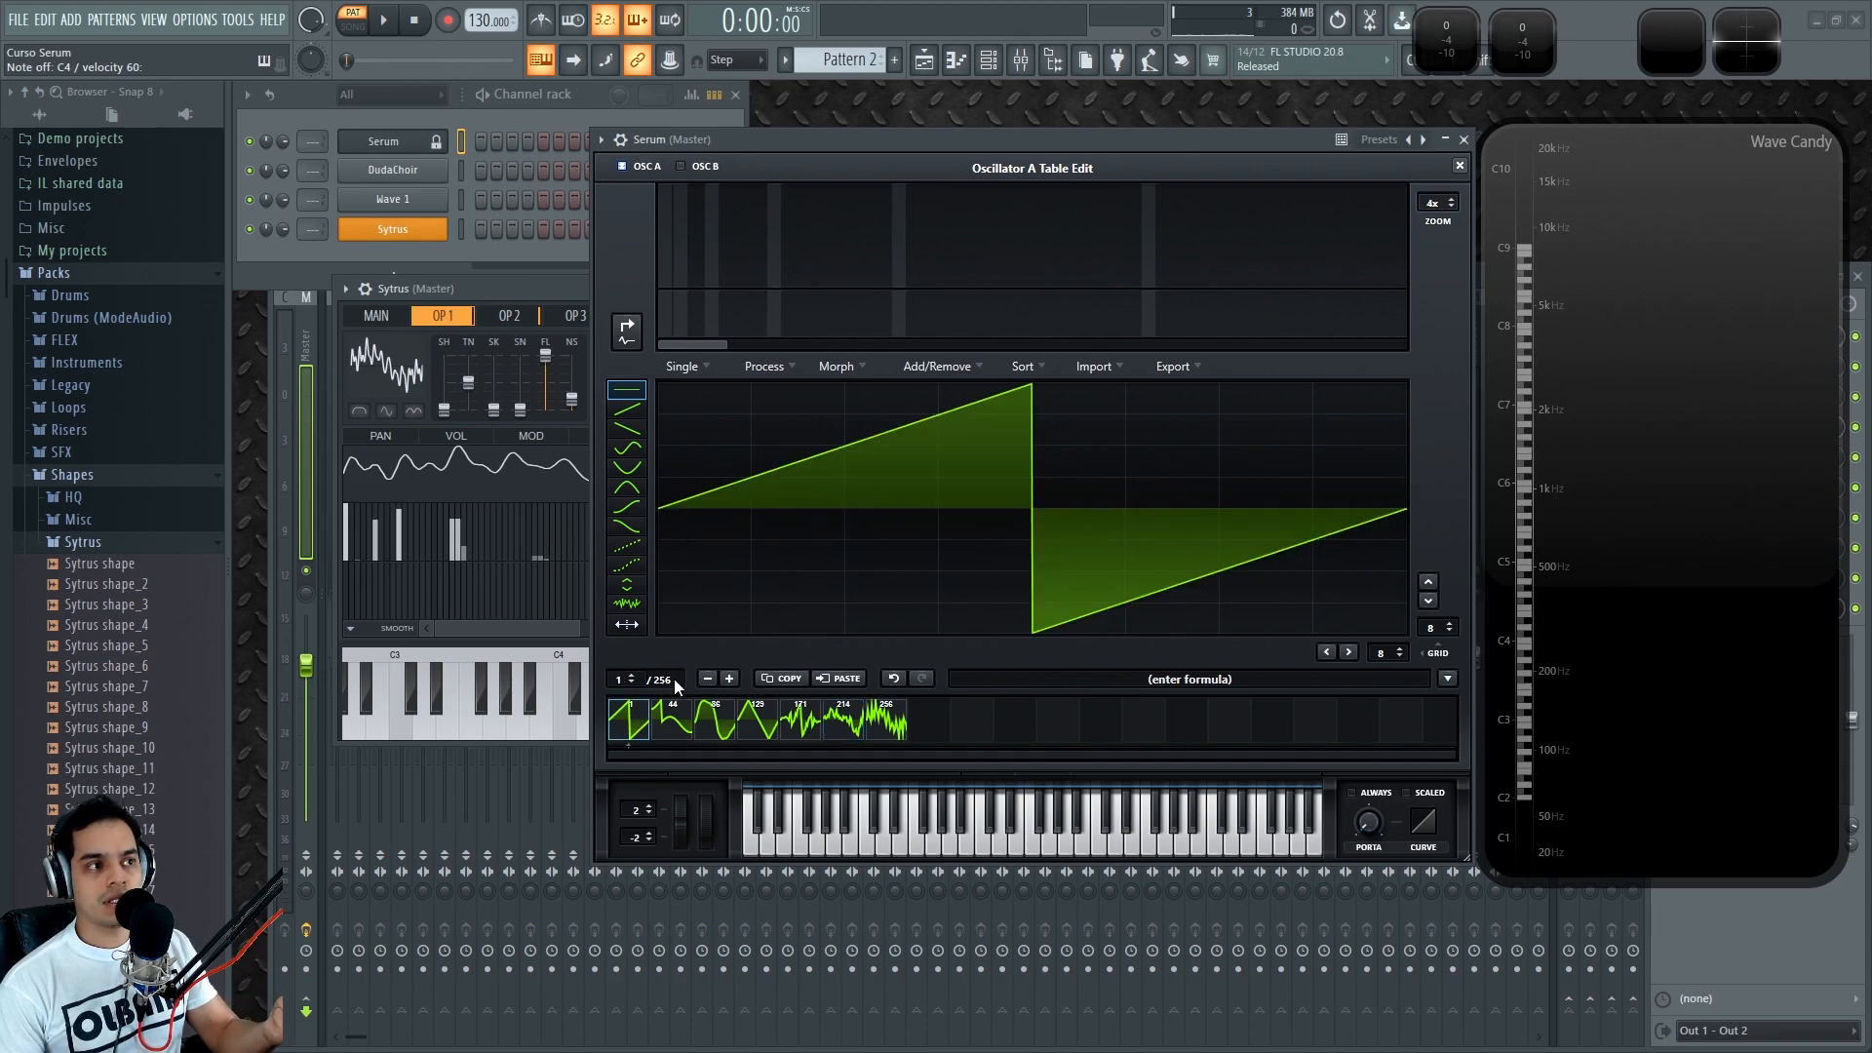
pyautogui.moveTo(831, 731); pyautogui.dragTo(761, 723)
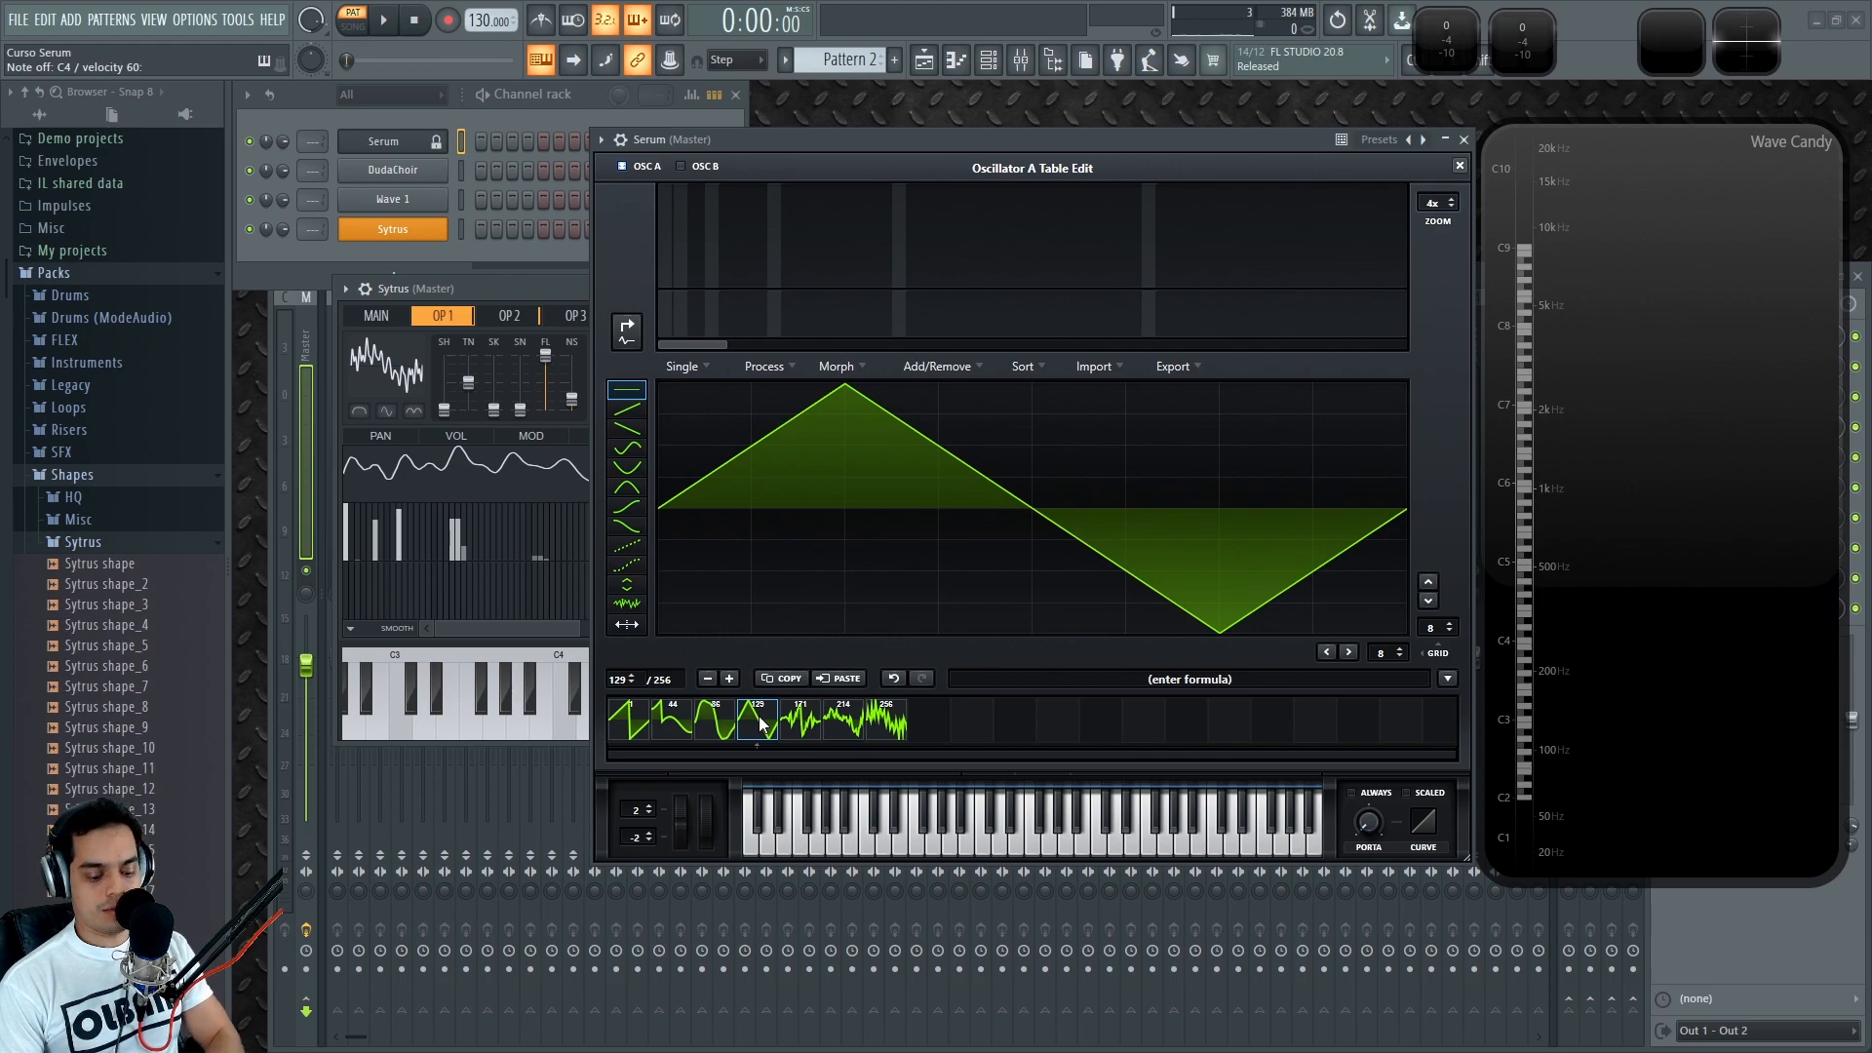
pyautogui.click(709, 679)
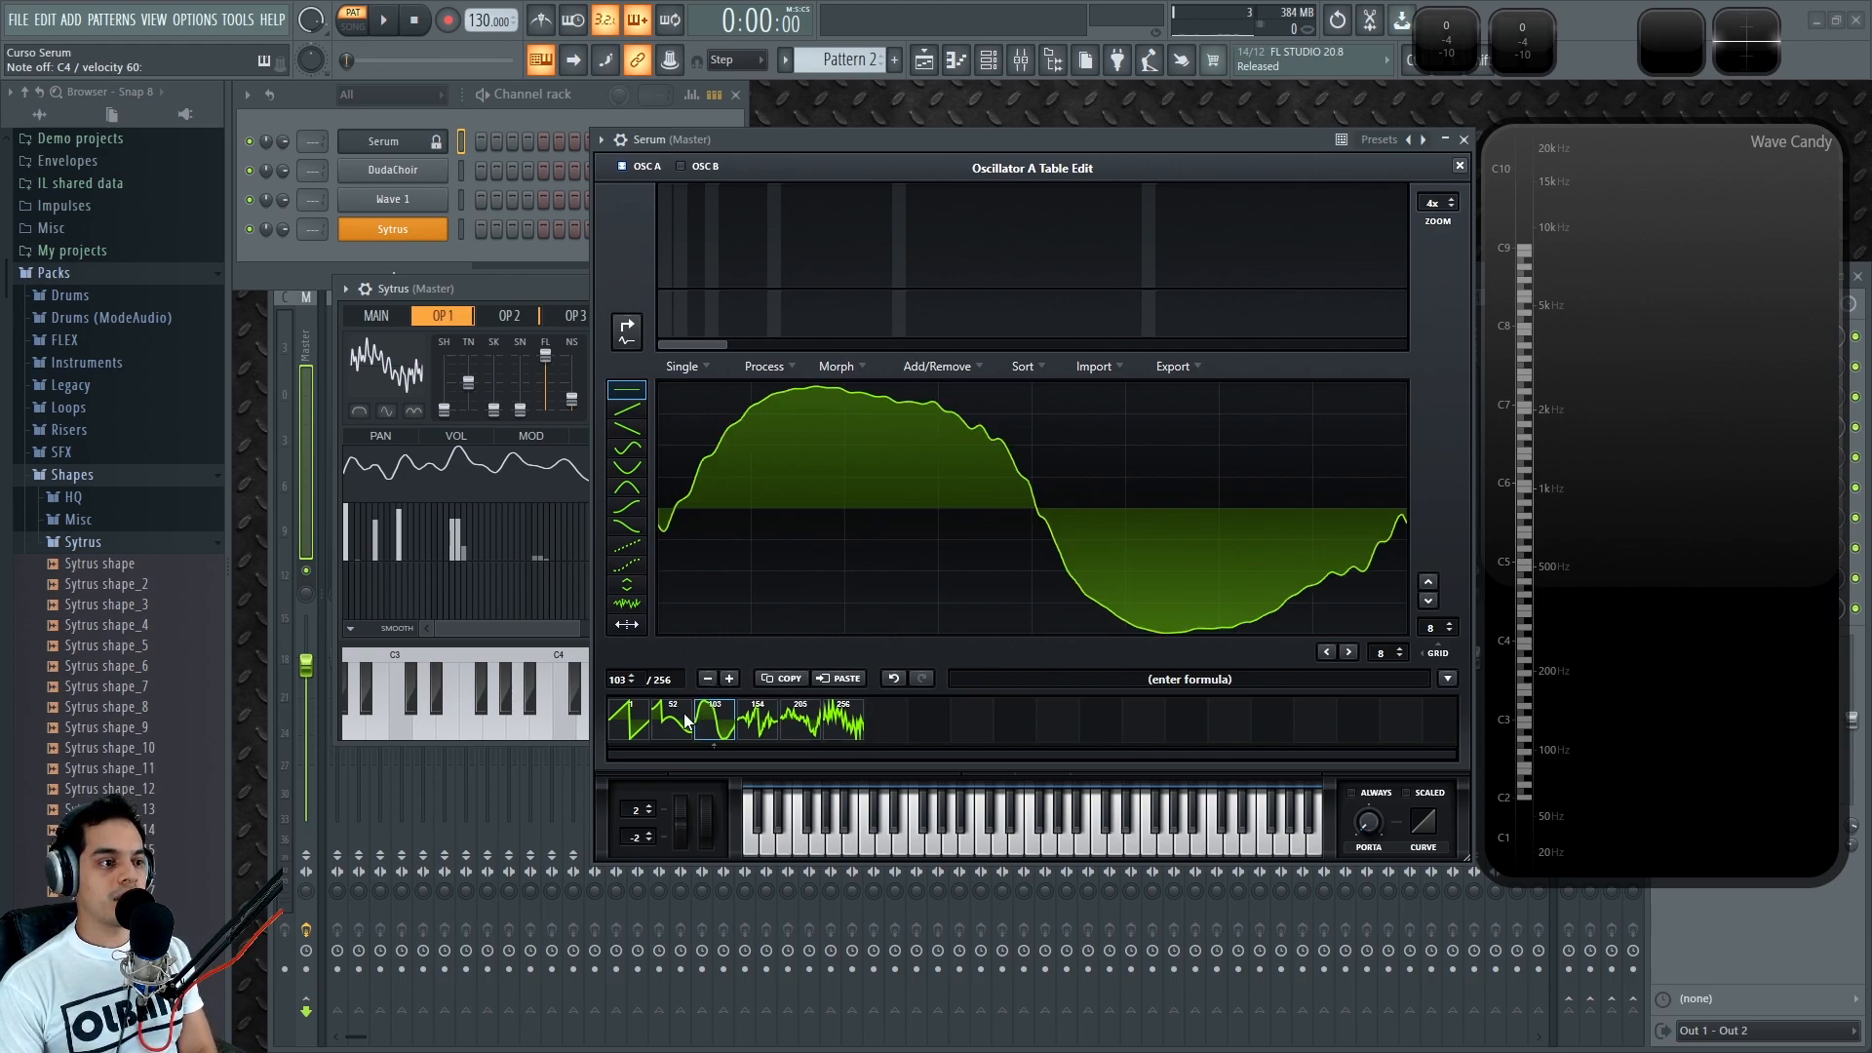
pyautogui.click(707, 679)
pyautogui.click(708, 678)
pyautogui.click(631, 722)
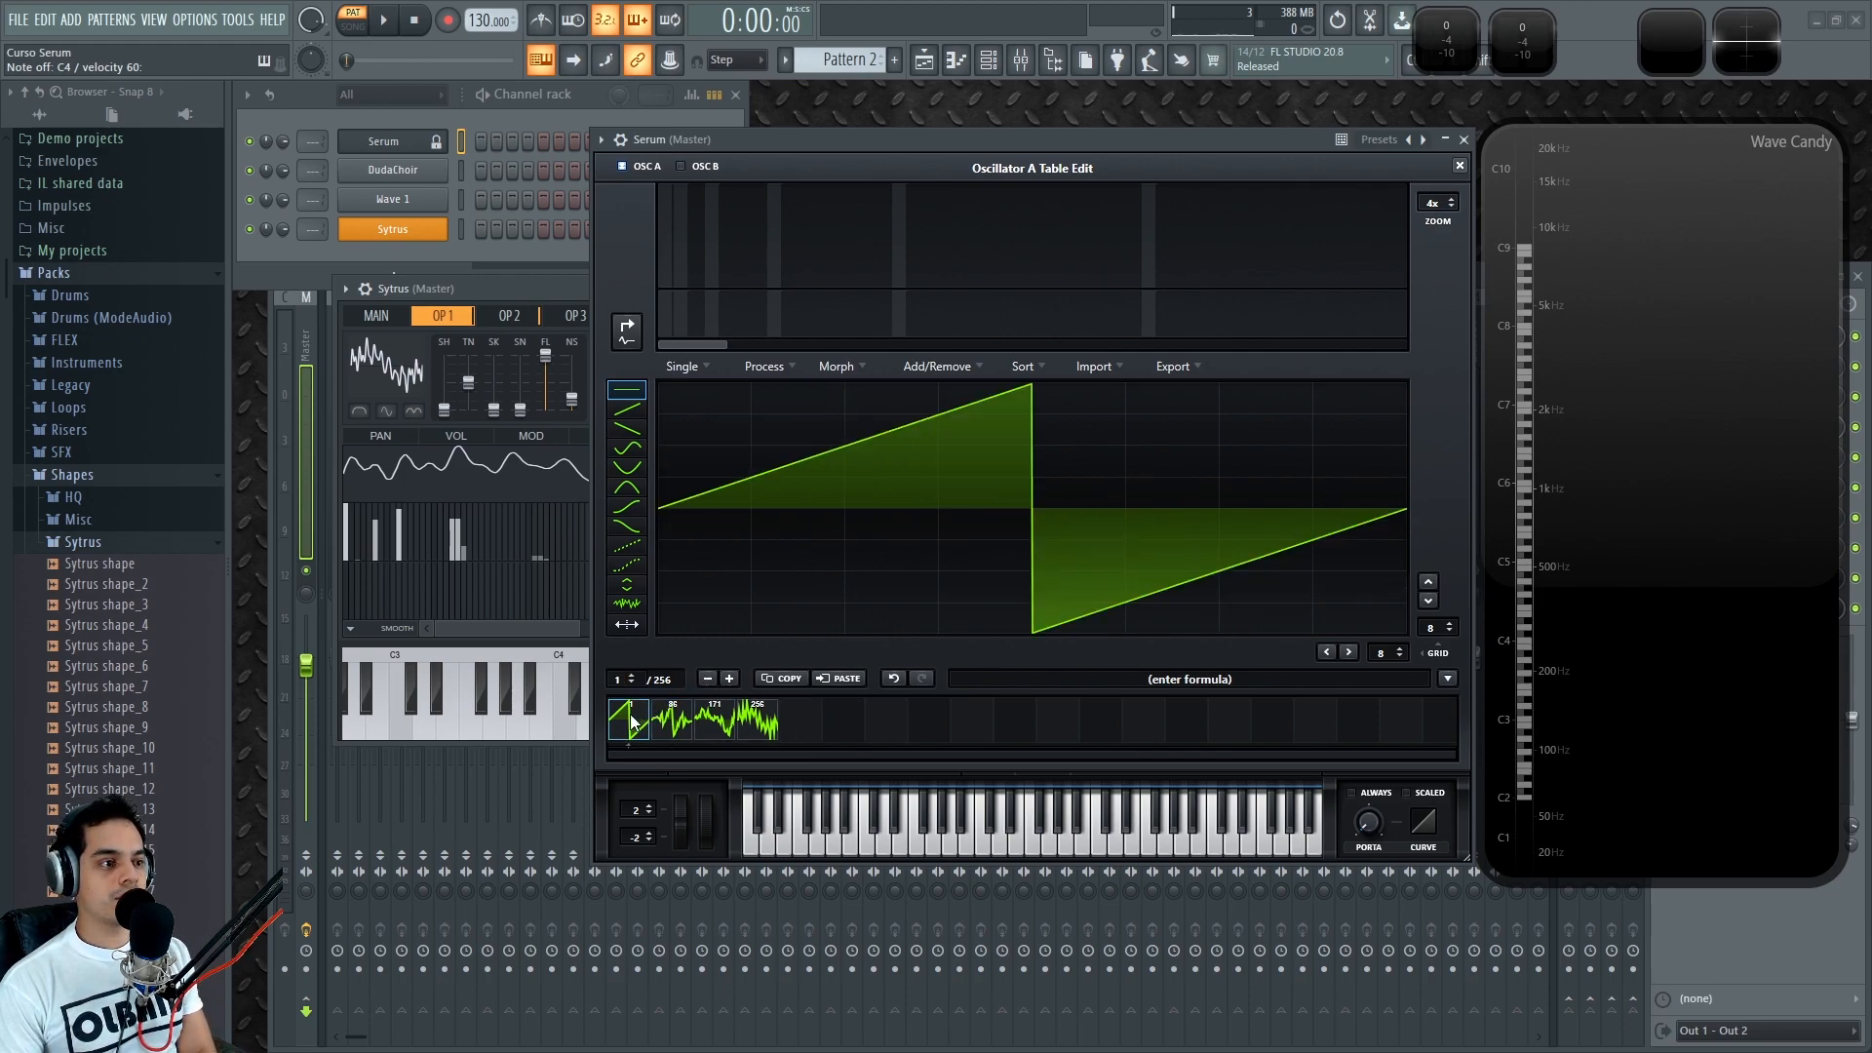
pyautogui.click(707, 678)
pyautogui.click(715, 720)
pyautogui.click(629, 728)
# Step: Apply Morph - Spectral to the remaining frames and close oscillator A's table editor
pyautogui.click(935, 367)
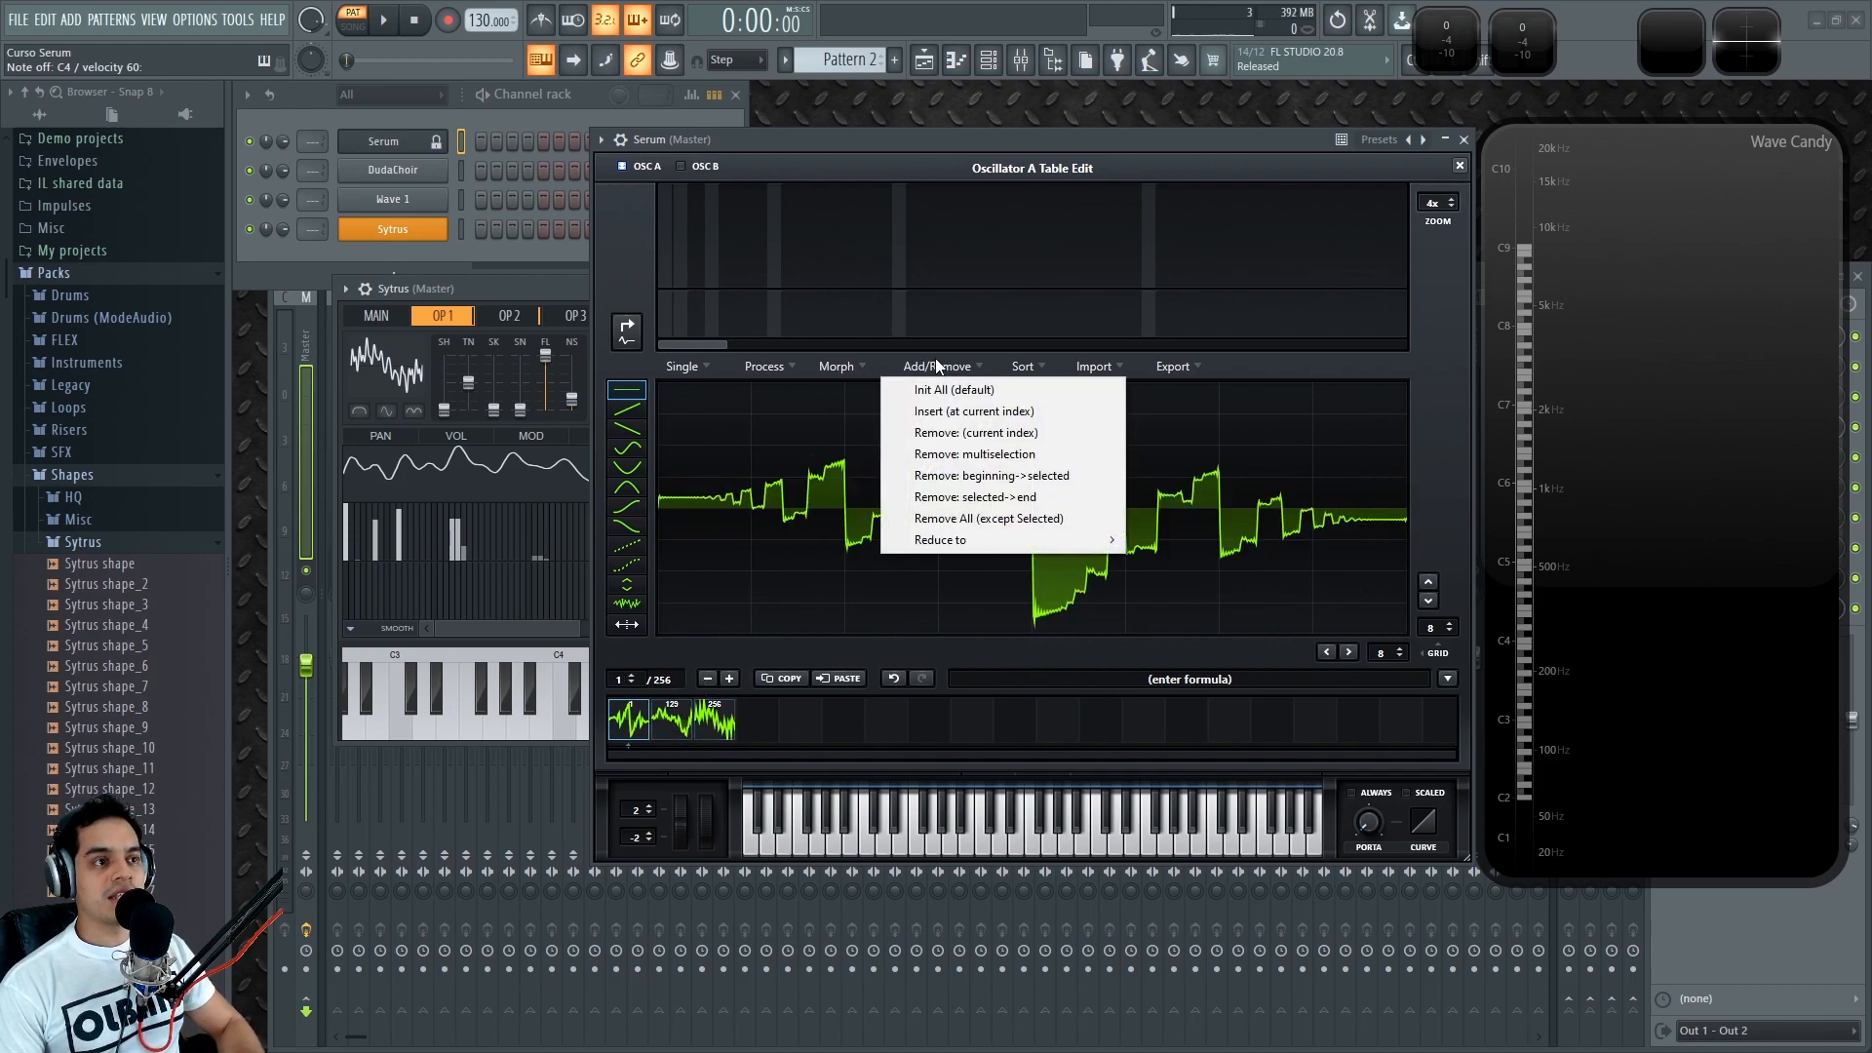
pyautogui.click(859, 366)
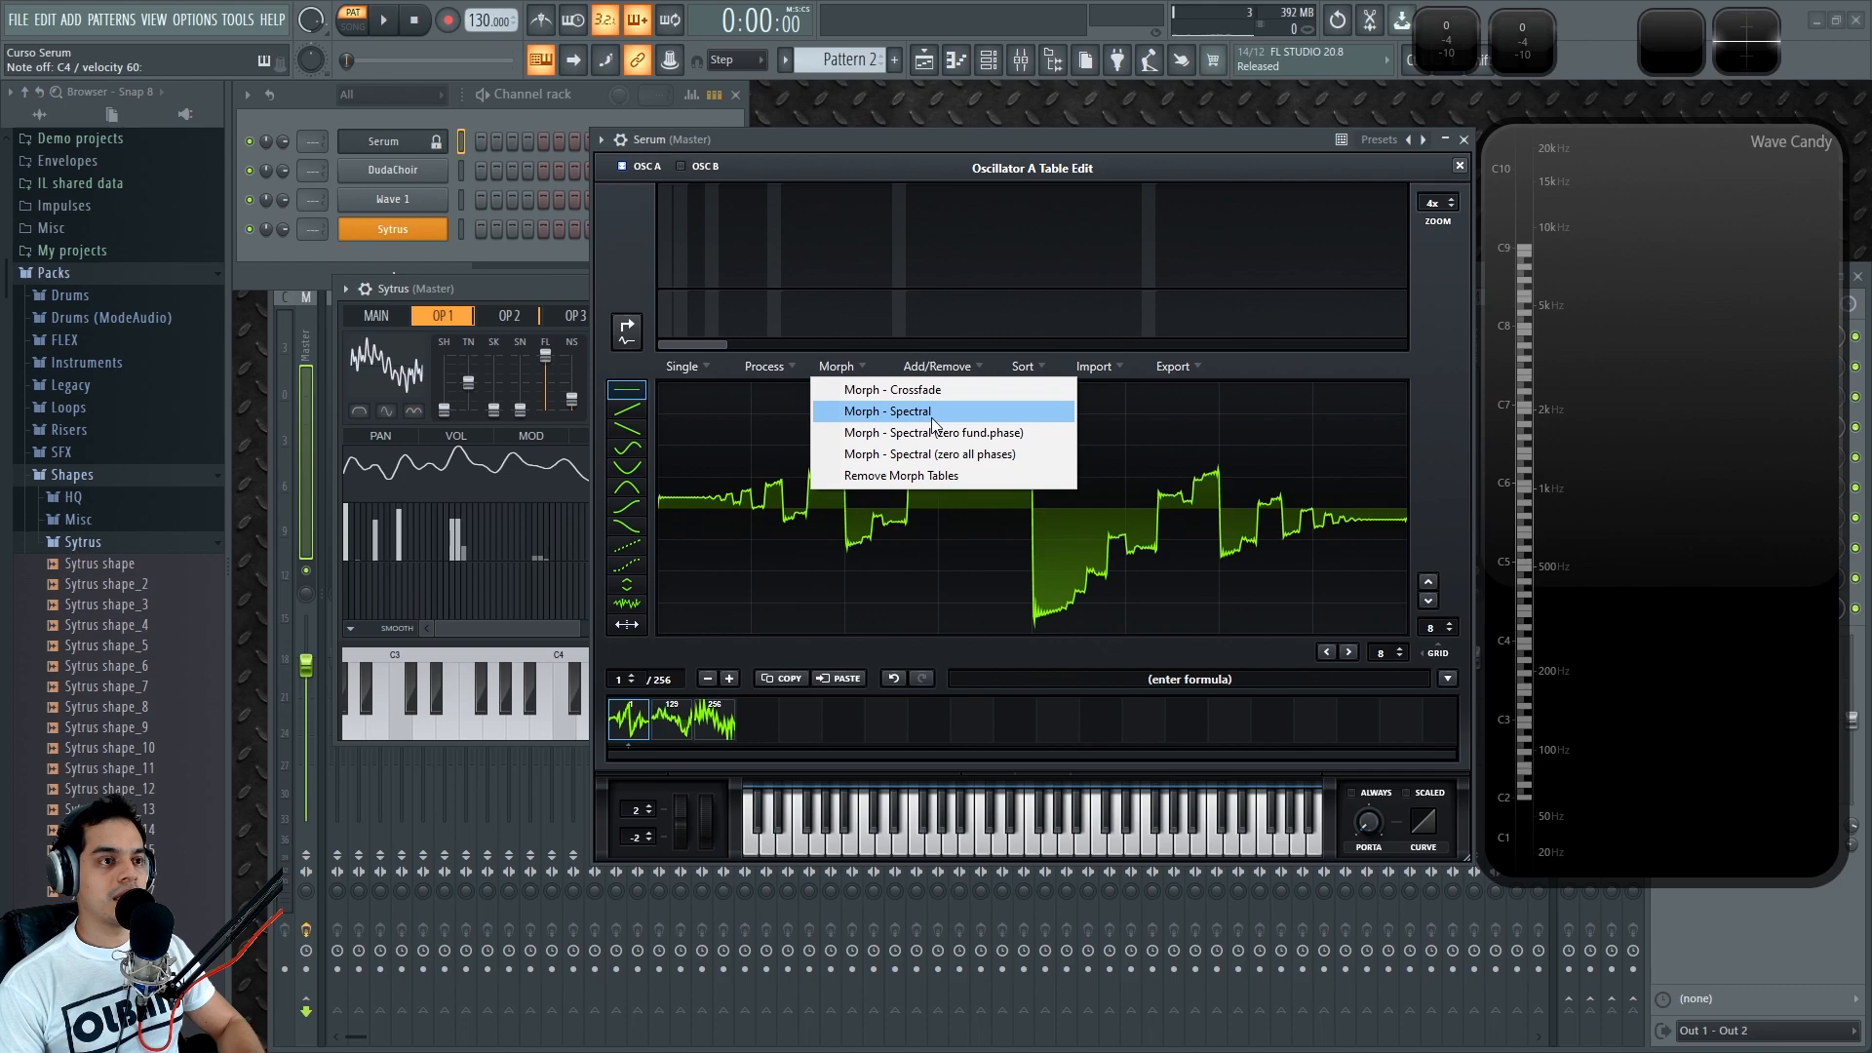
pyautogui.click(932, 415)
pyautogui.click(1458, 167)
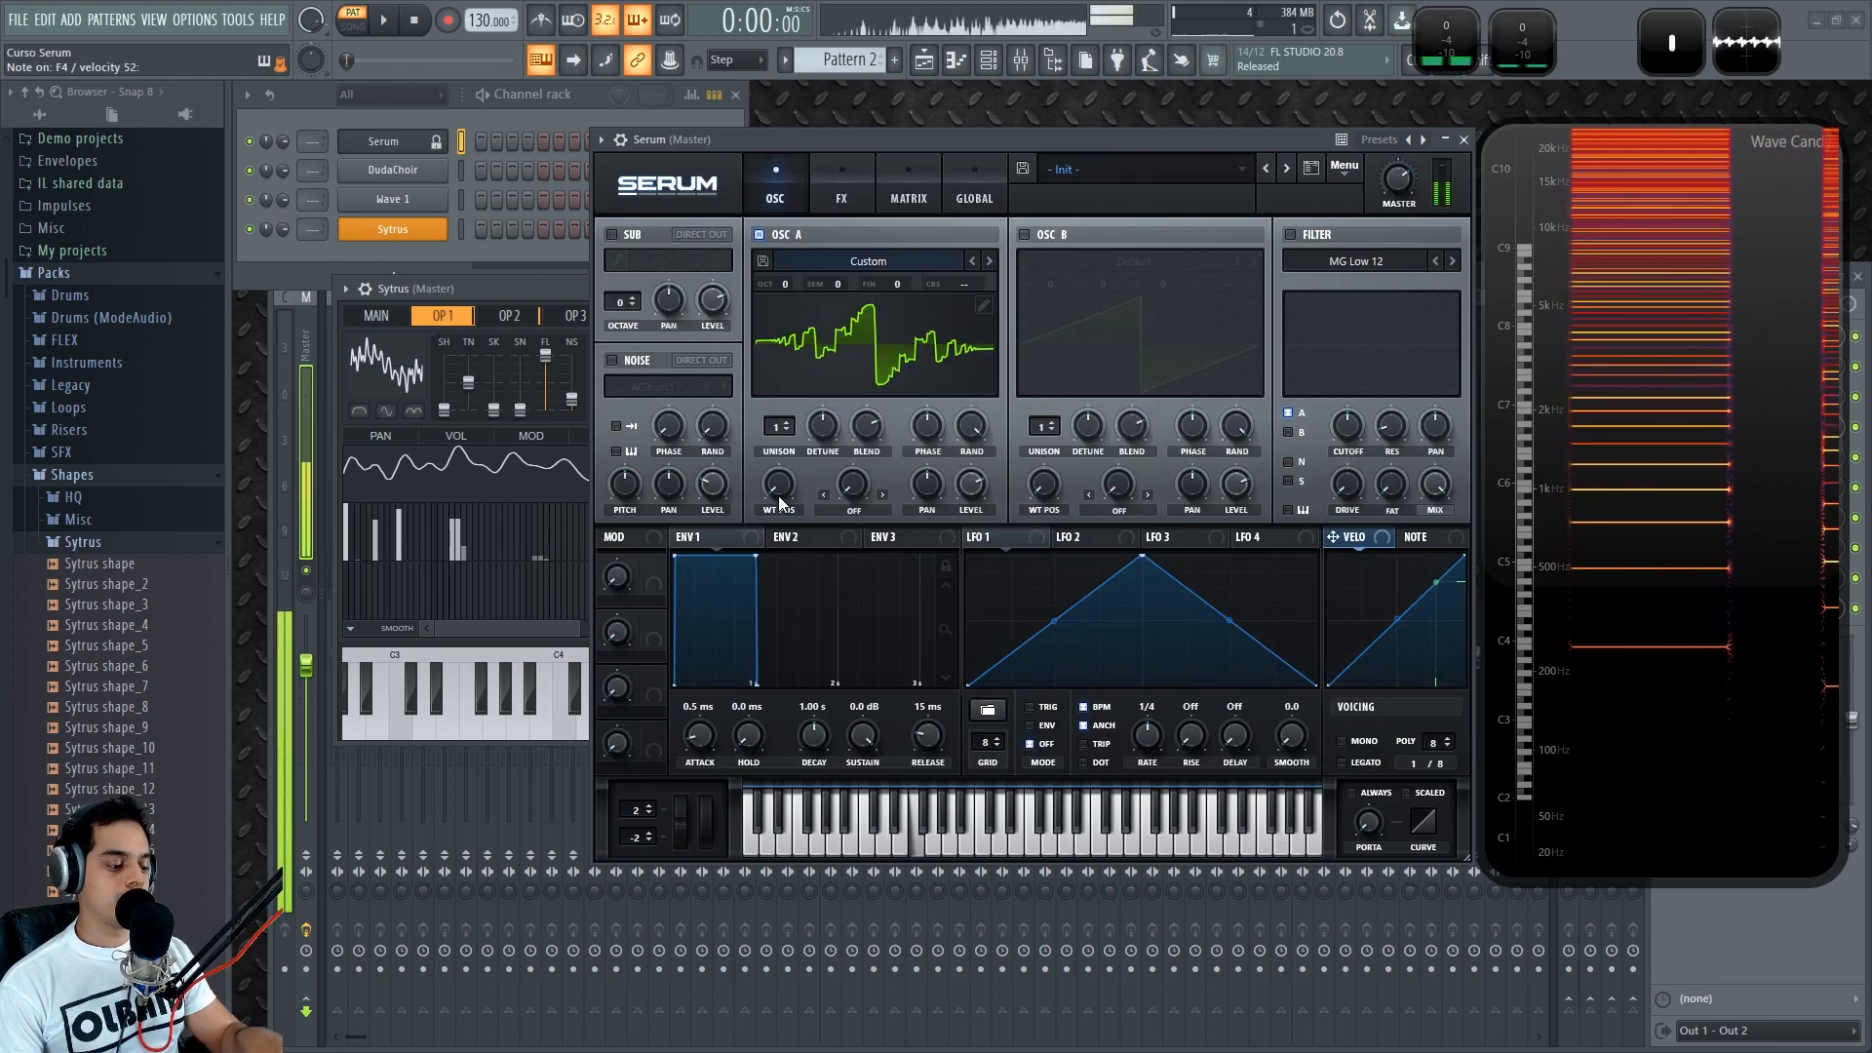
# Step: Audition the shortened wavetable by sweeping oscillator A's wavetable position and lowering its octave
pyautogui.moveTo(778, 495); pyautogui.dragTo(813, 383)
pyautogui.moveTo(779, 283); pyautogui.dragTo(791, 417)
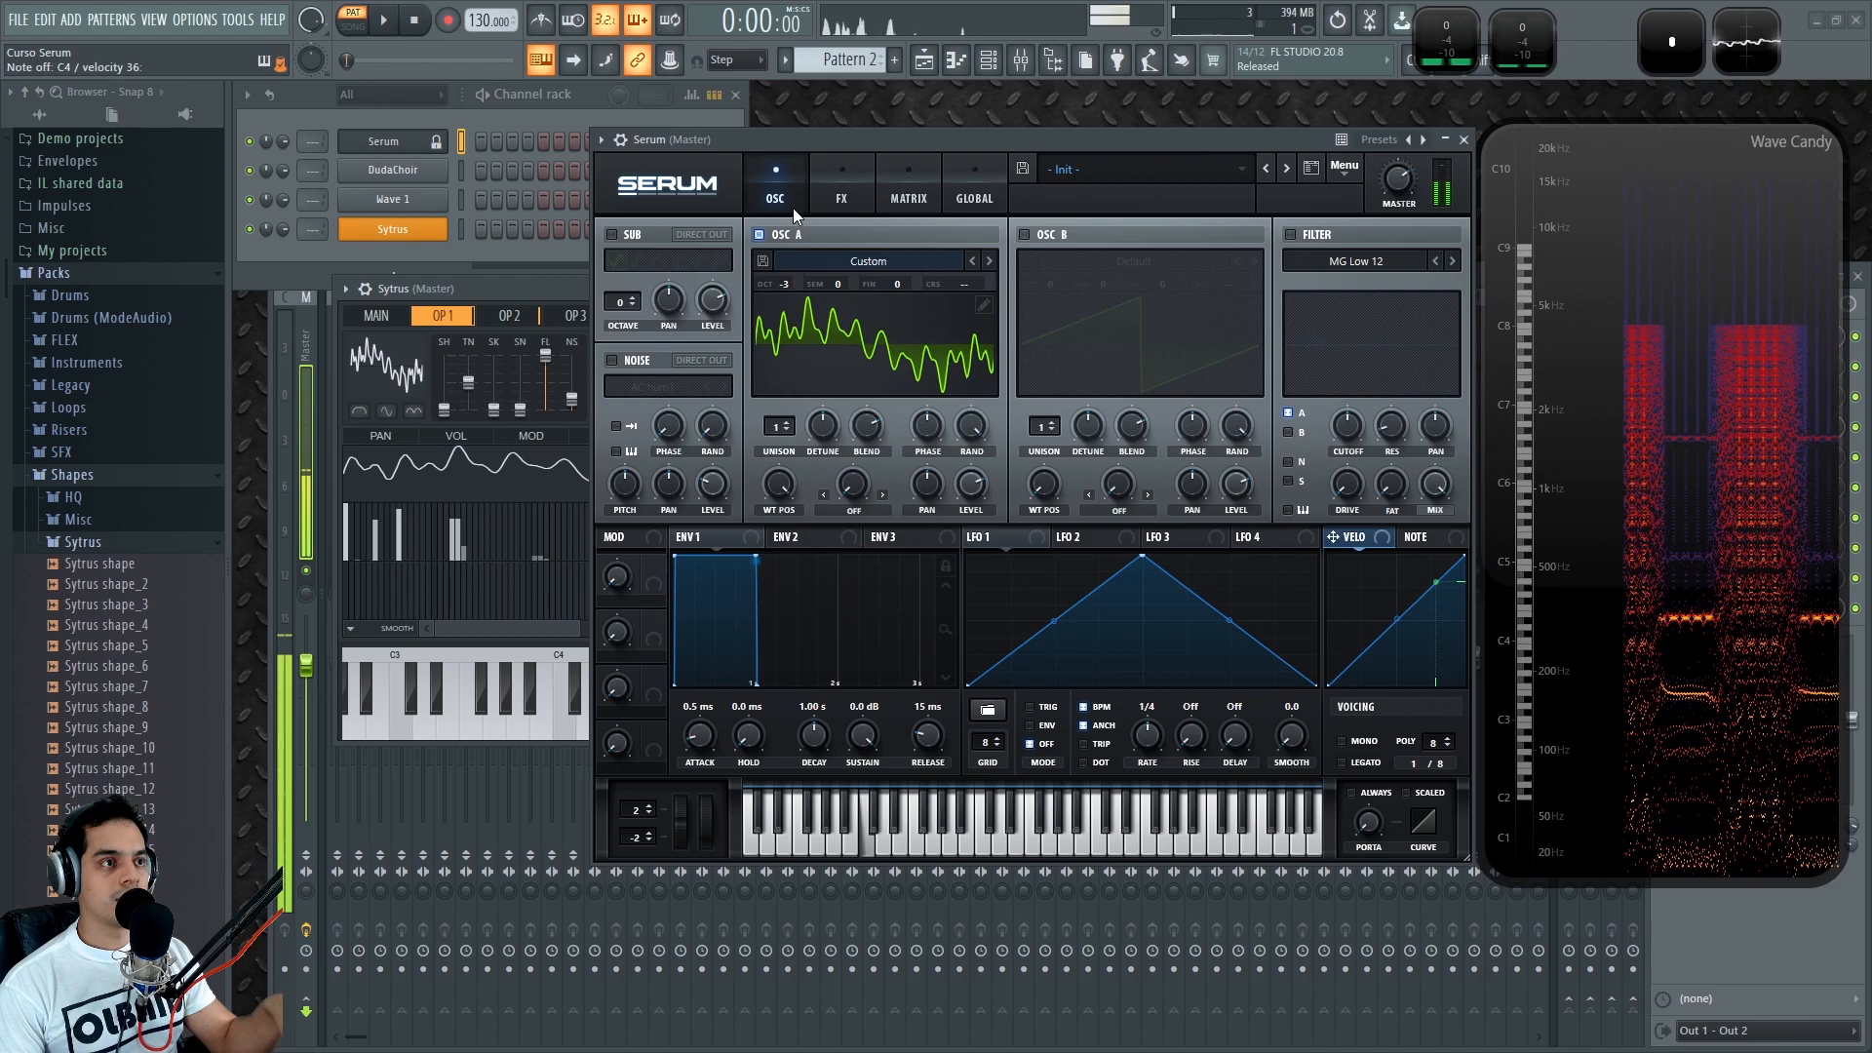
pyautogui.moveTo(786, 284); pyautogui.dragTo(794, 273)
pyautogui.moveTo(778, 485)
pyautogui.mouseDown()
pyautogui.moveTo(793, 610)
pyautogui.moveTo(794, 493)
pyautogui.moveTo(788, 526)
pyautogui.moveTo(811, 517)
pyautogui.mouseUp()
# Step: Remove the morph tables from oscillator A's wavetable and select its first frame
pyautogui.click(980, 306)
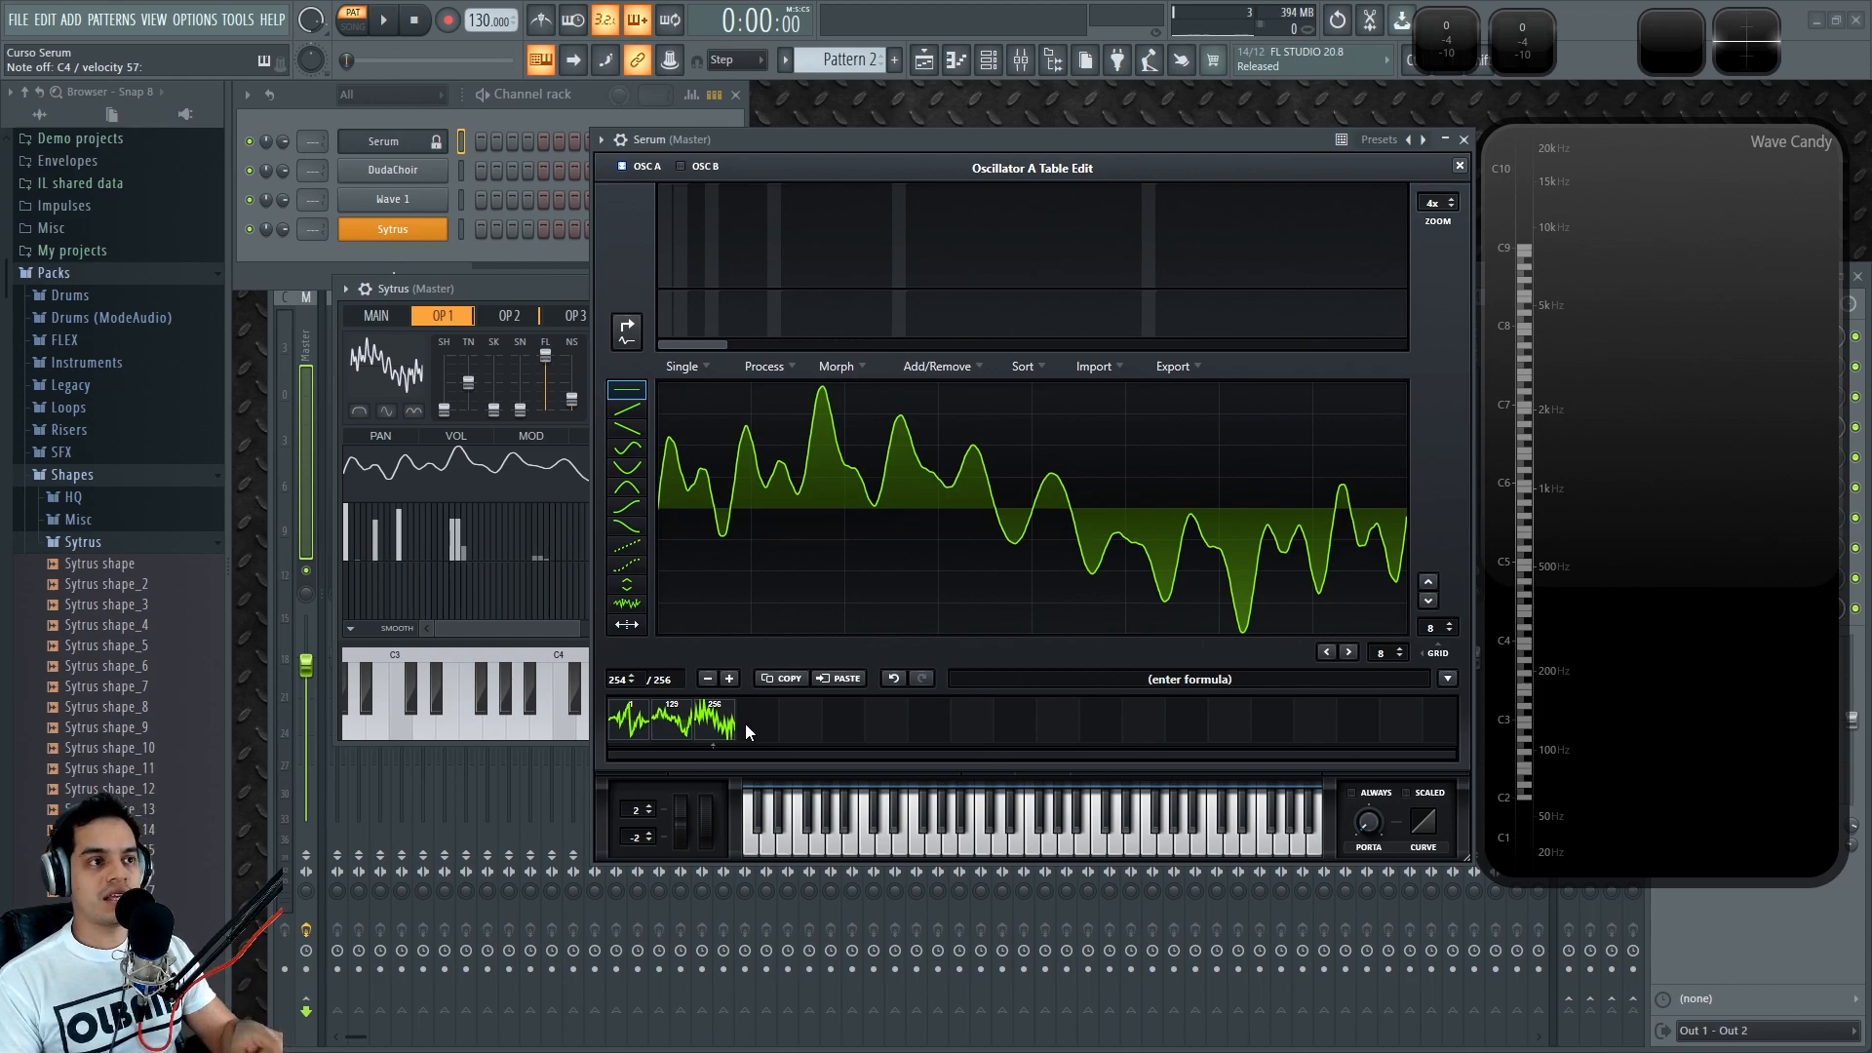
pyautogui.click(845, 367)
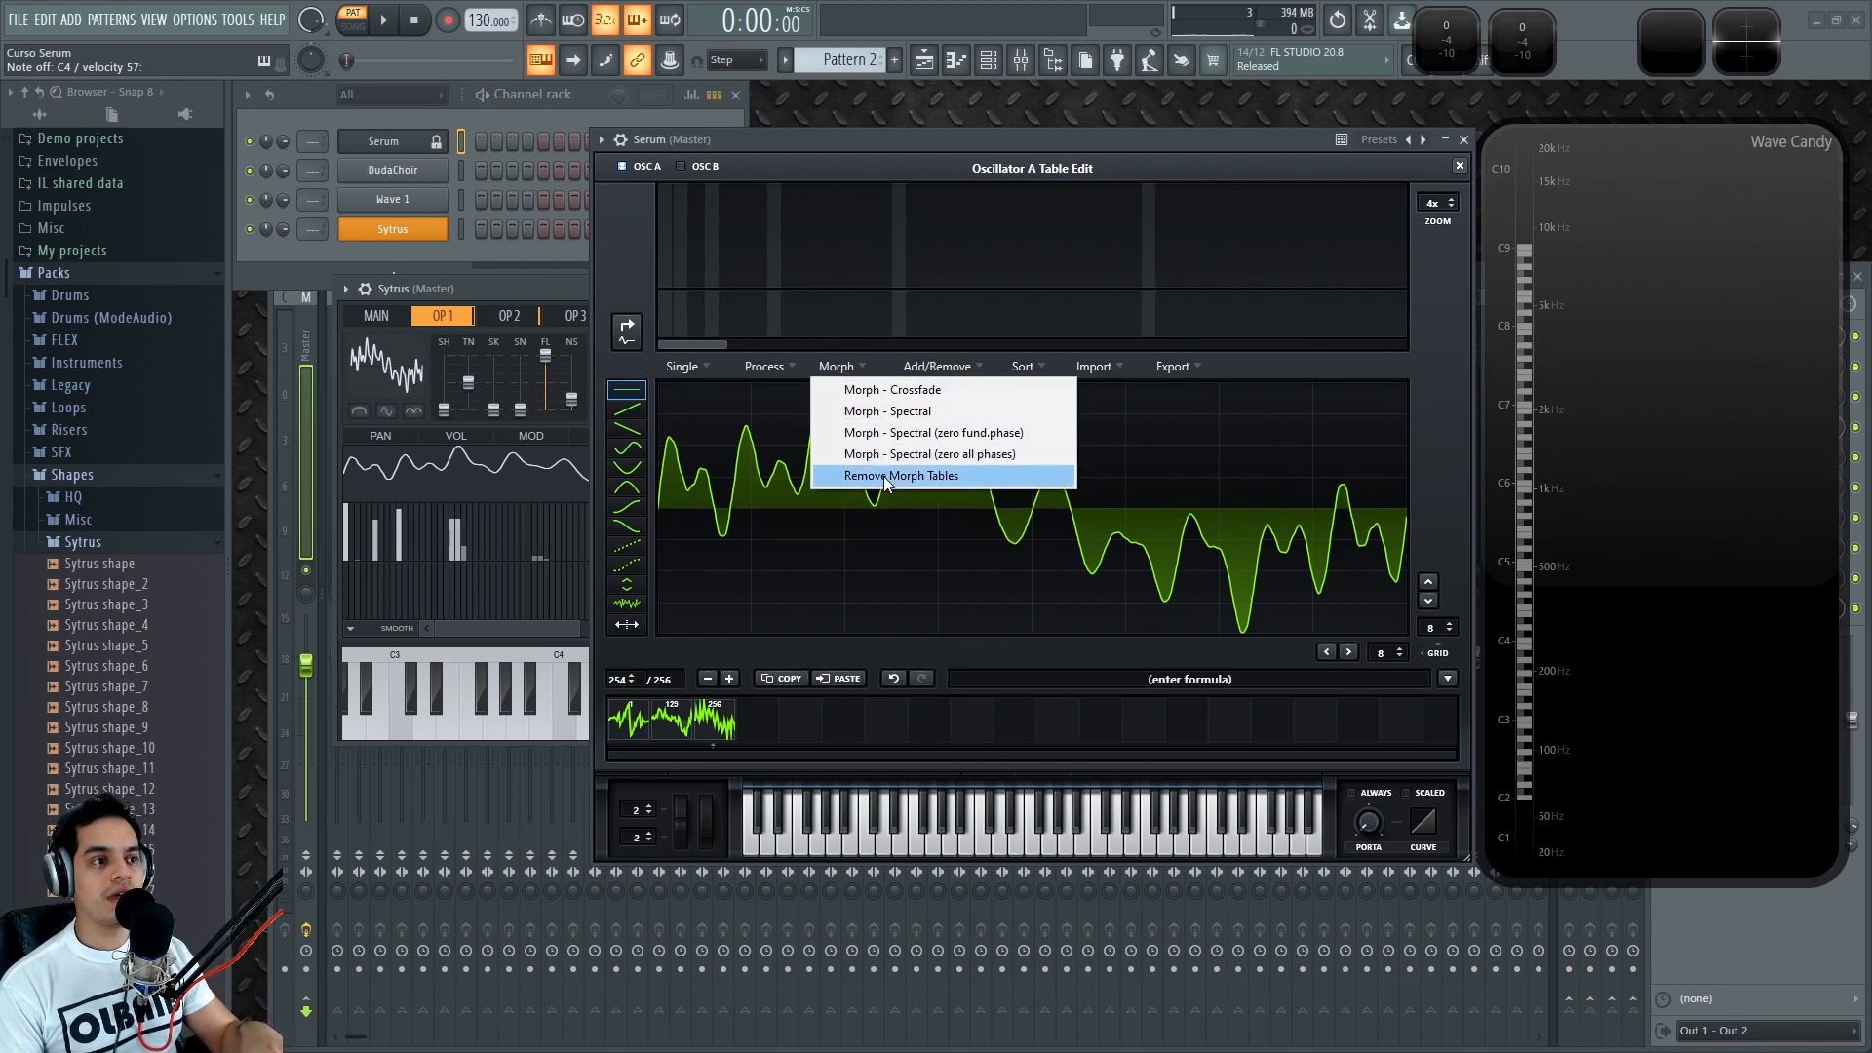
pyautogui.click(965, 476)
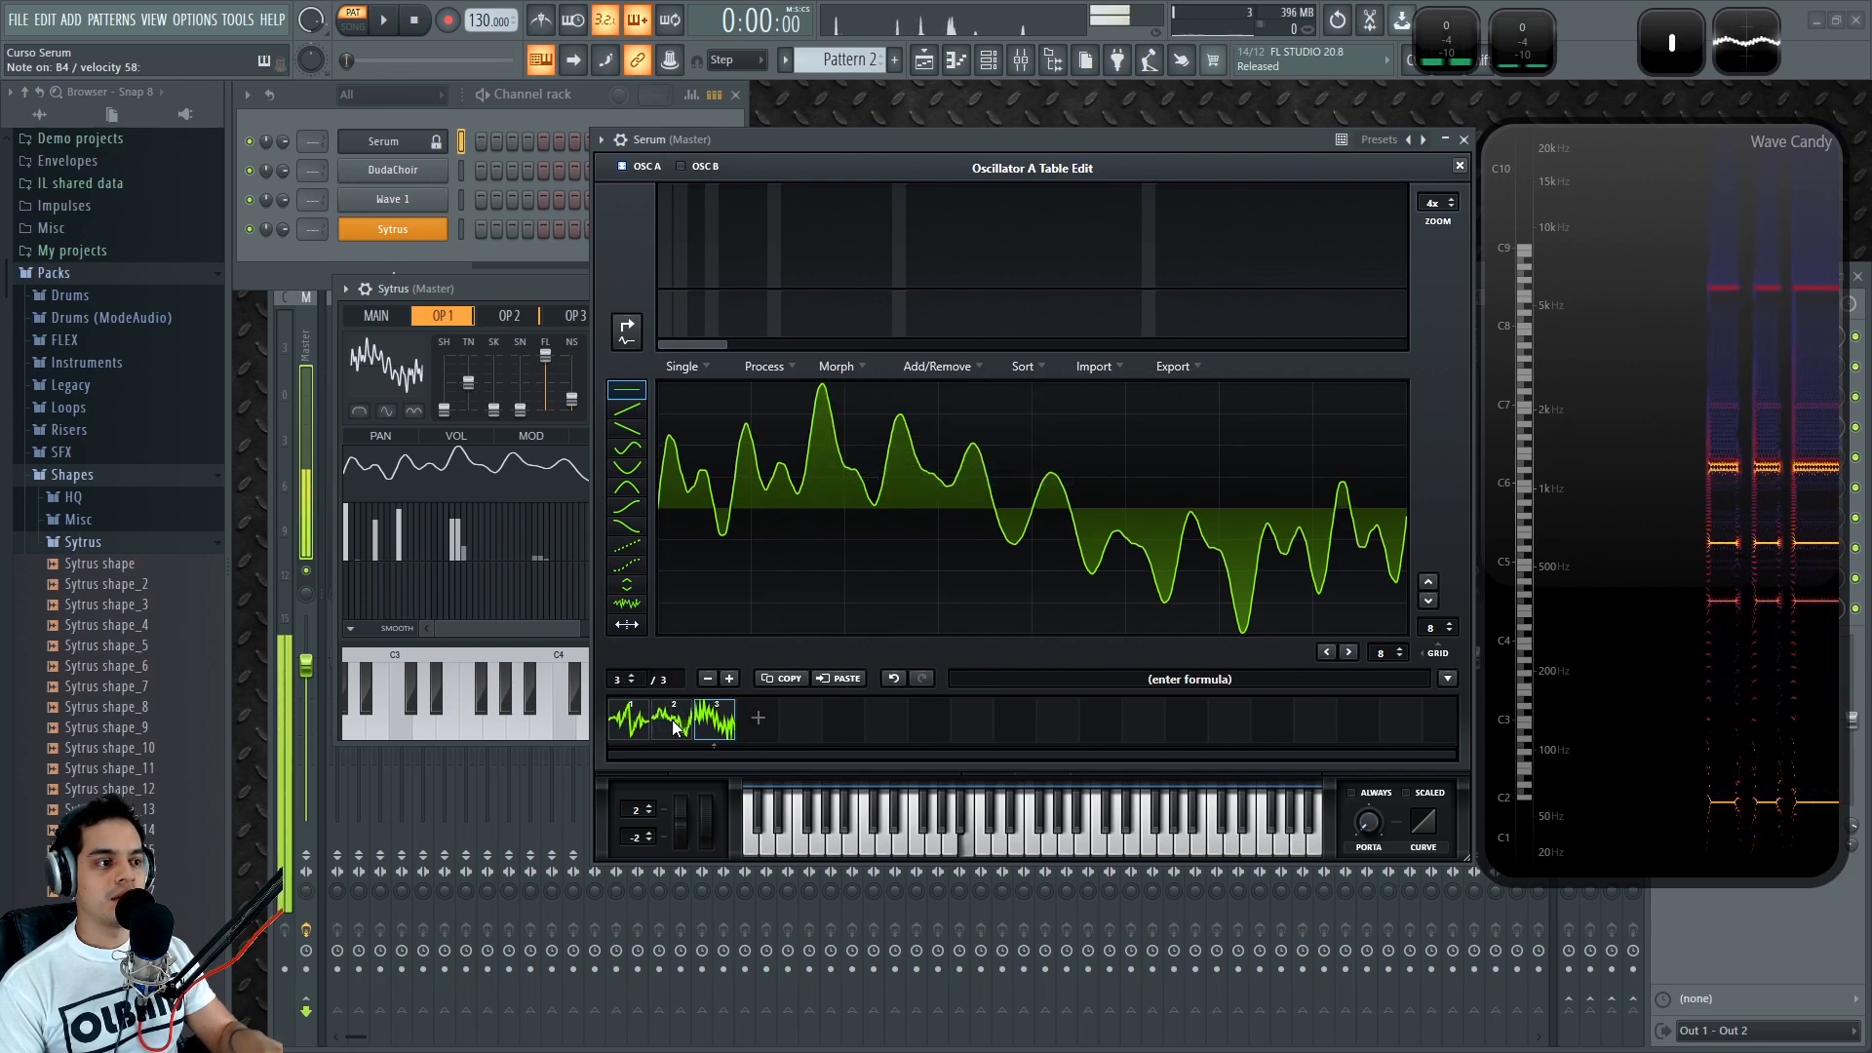
pyautogui.click(639, 723)
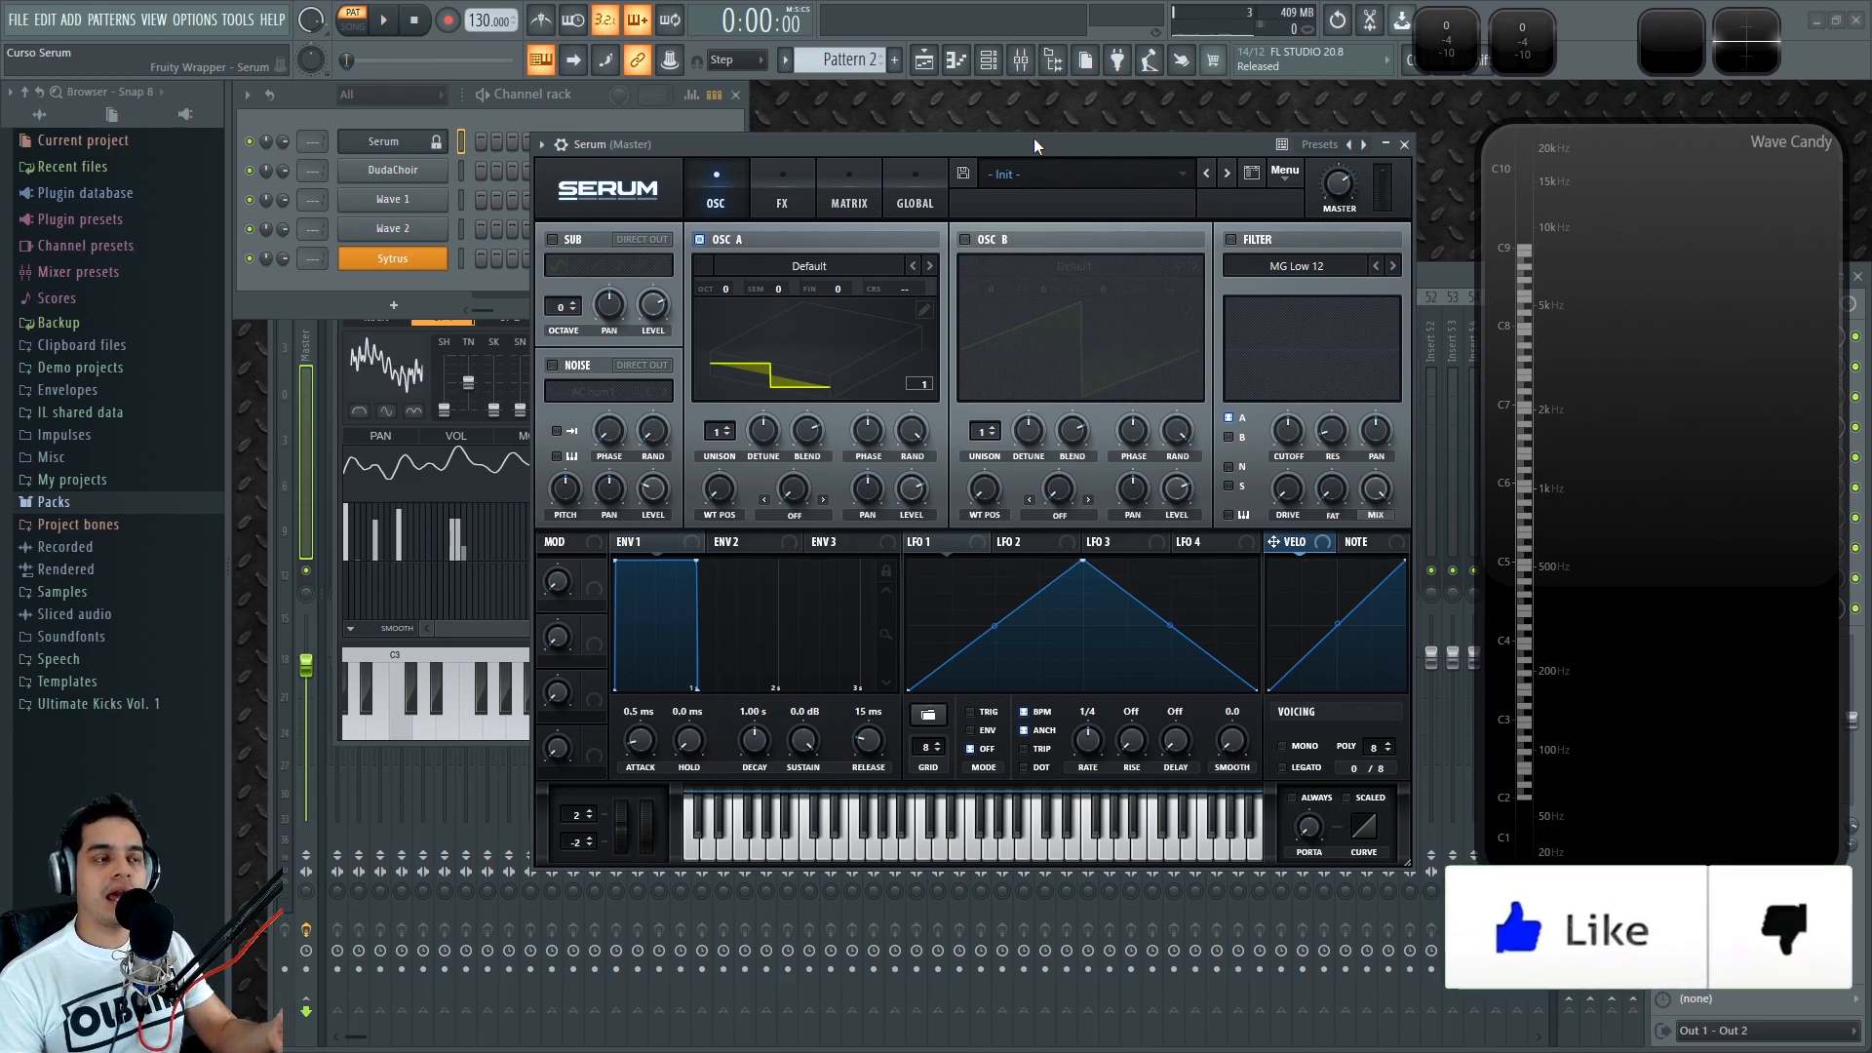
# Step: Look through oscillator A's wavetable categories, including Analog, Spectral, Vowel and User
pyautogui.click(808, 266)
pyautogui.moveTo(798, 284)
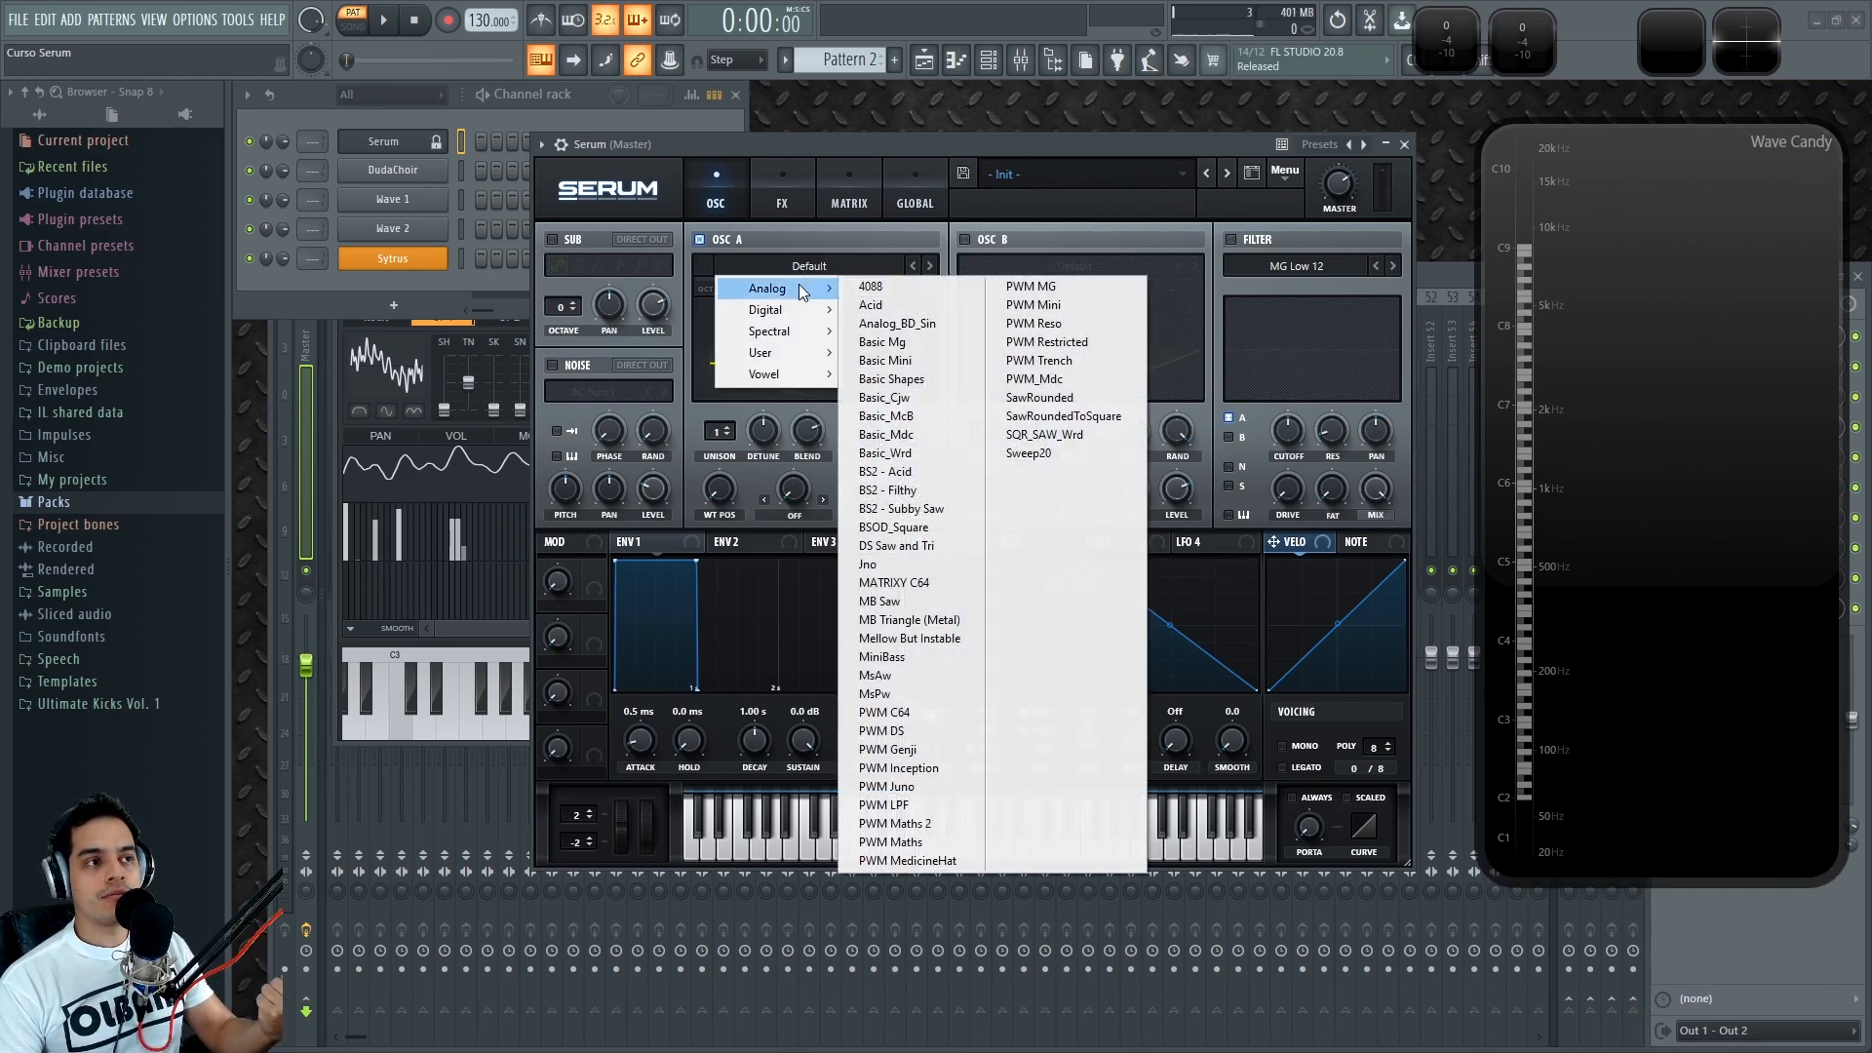
pyautogui.moveTo(802, 333)
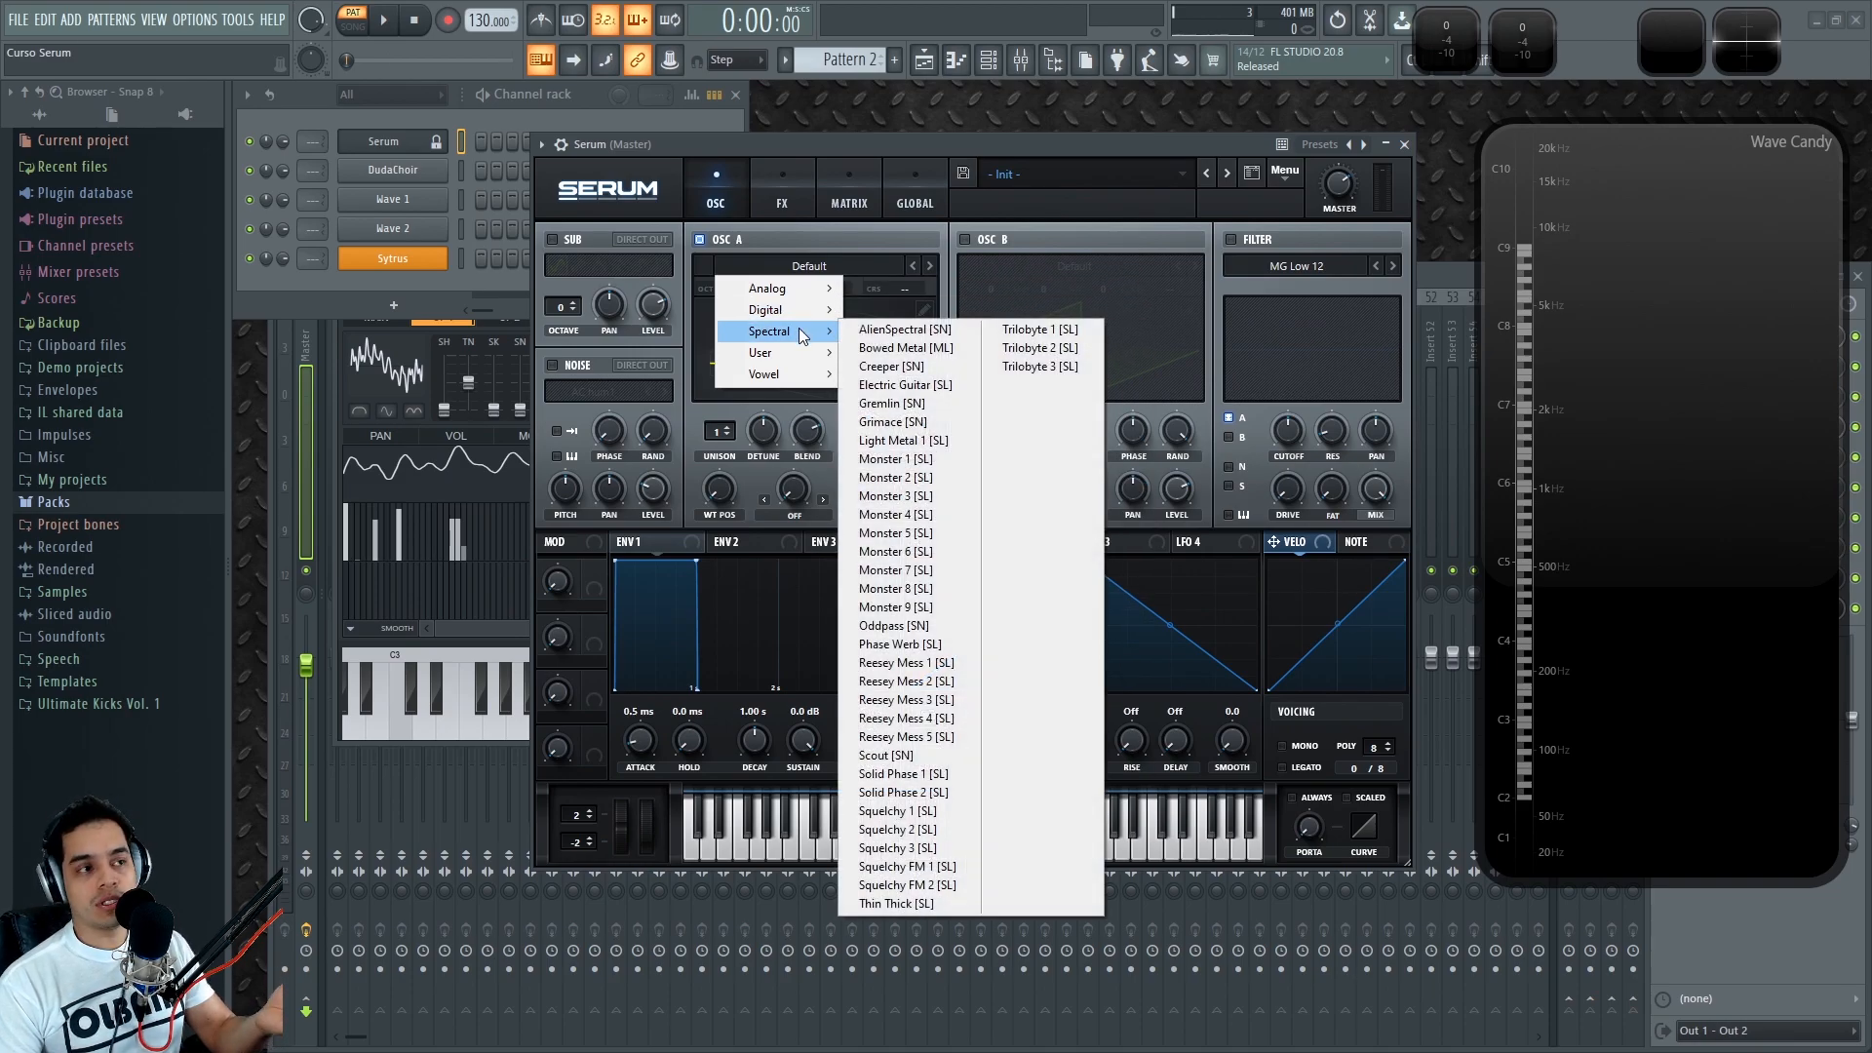
pyautogui.click(924, 154)
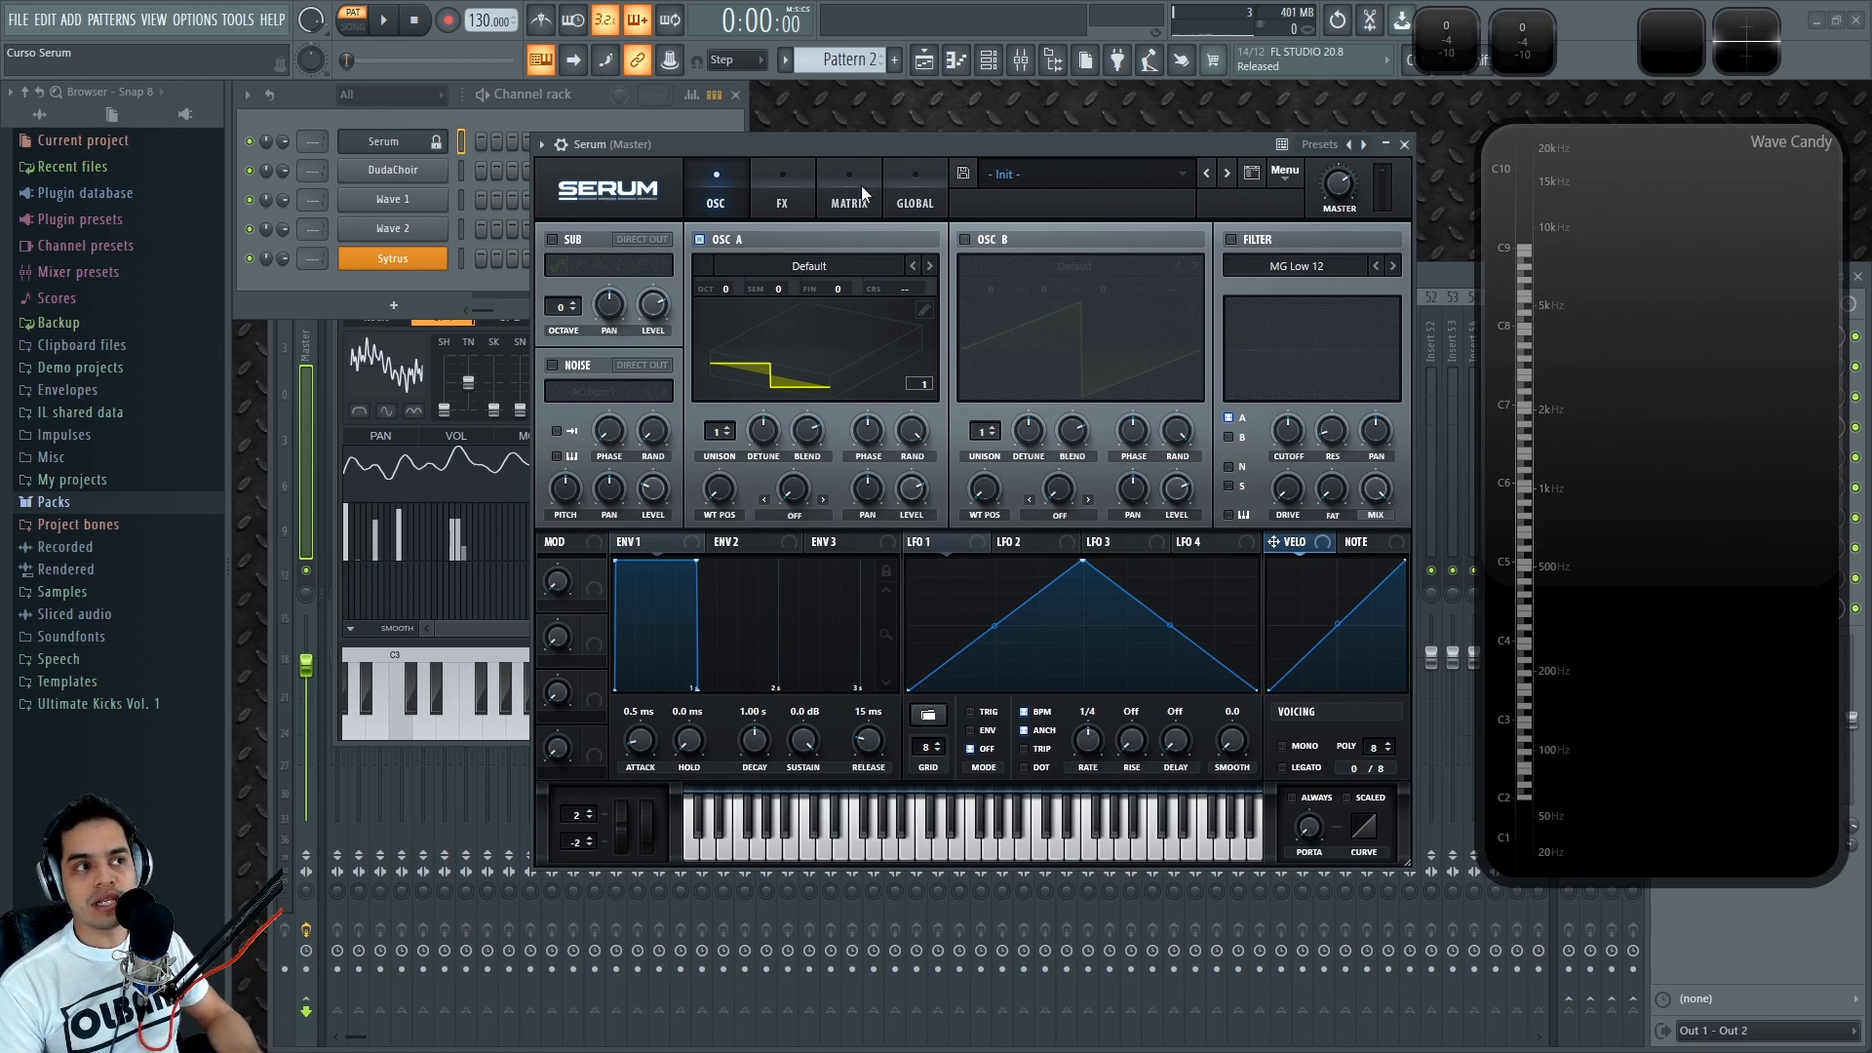
pyautogui.click(836, 271)
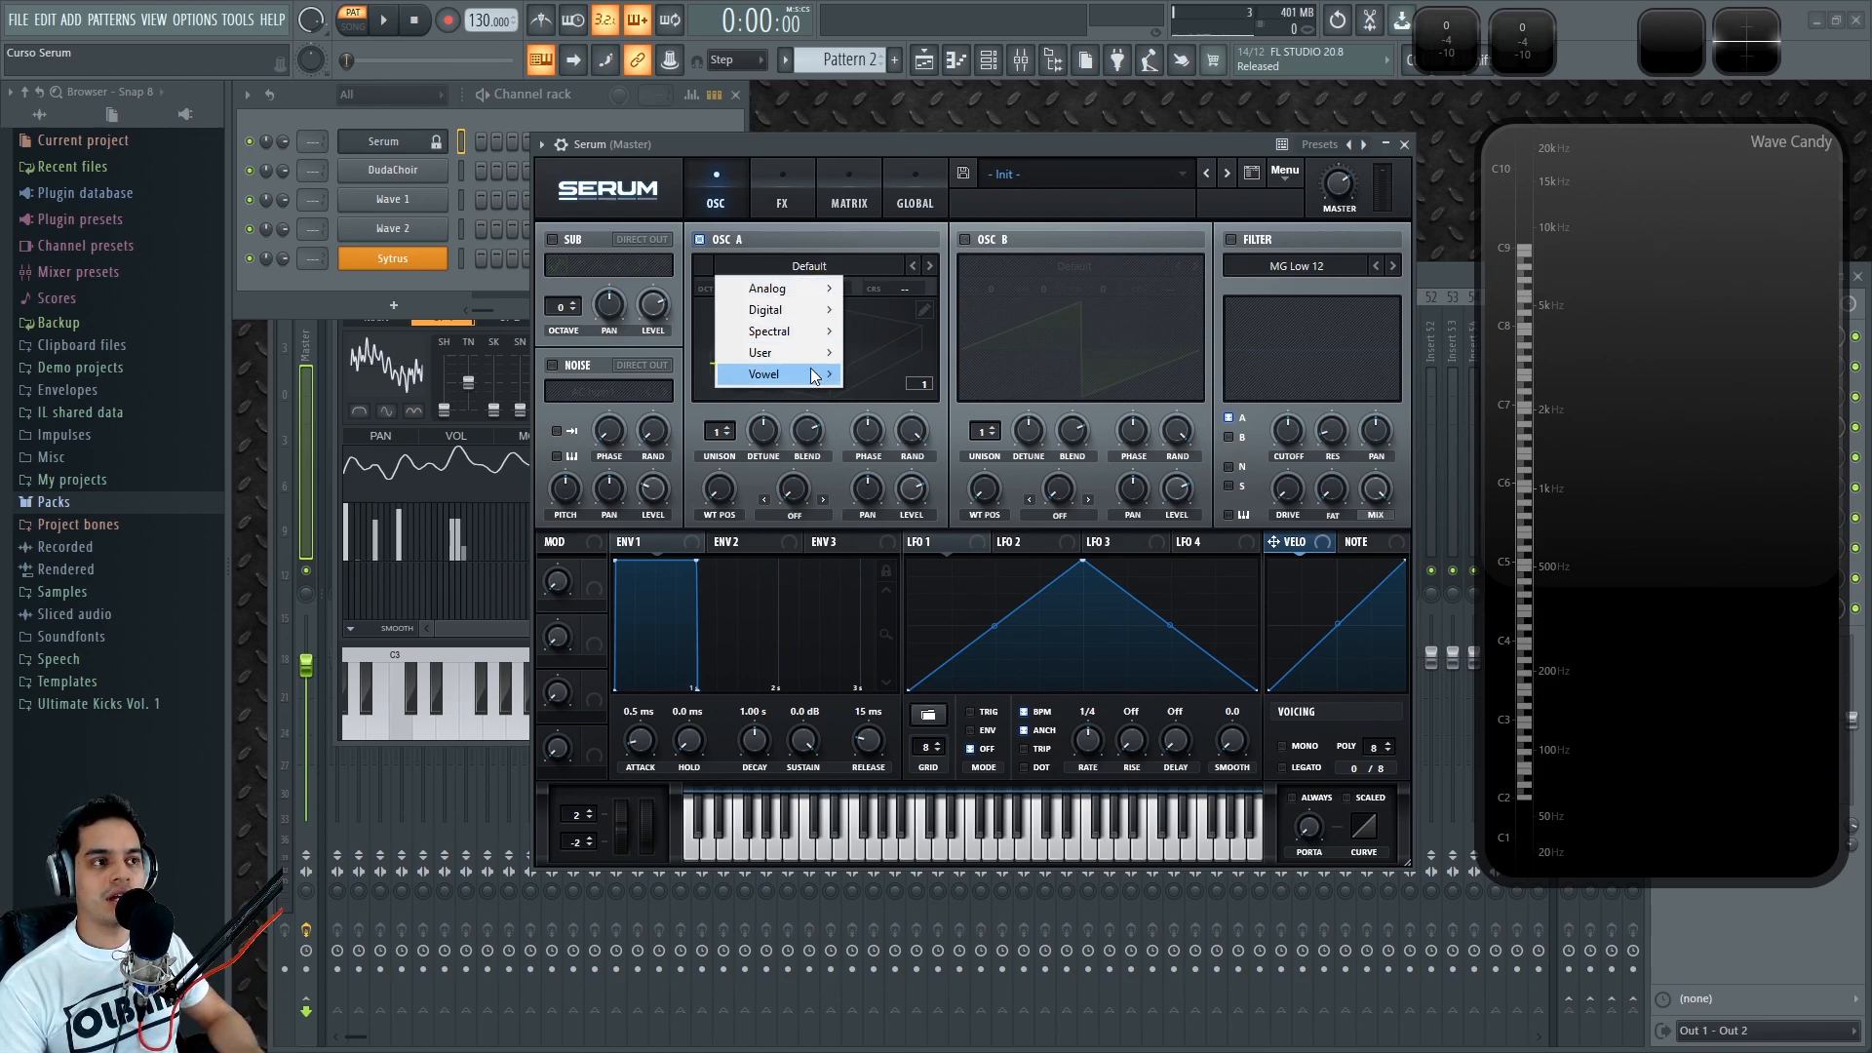
pyautogui.moveTo(832, 356)
pyautogui.click(996, 148)
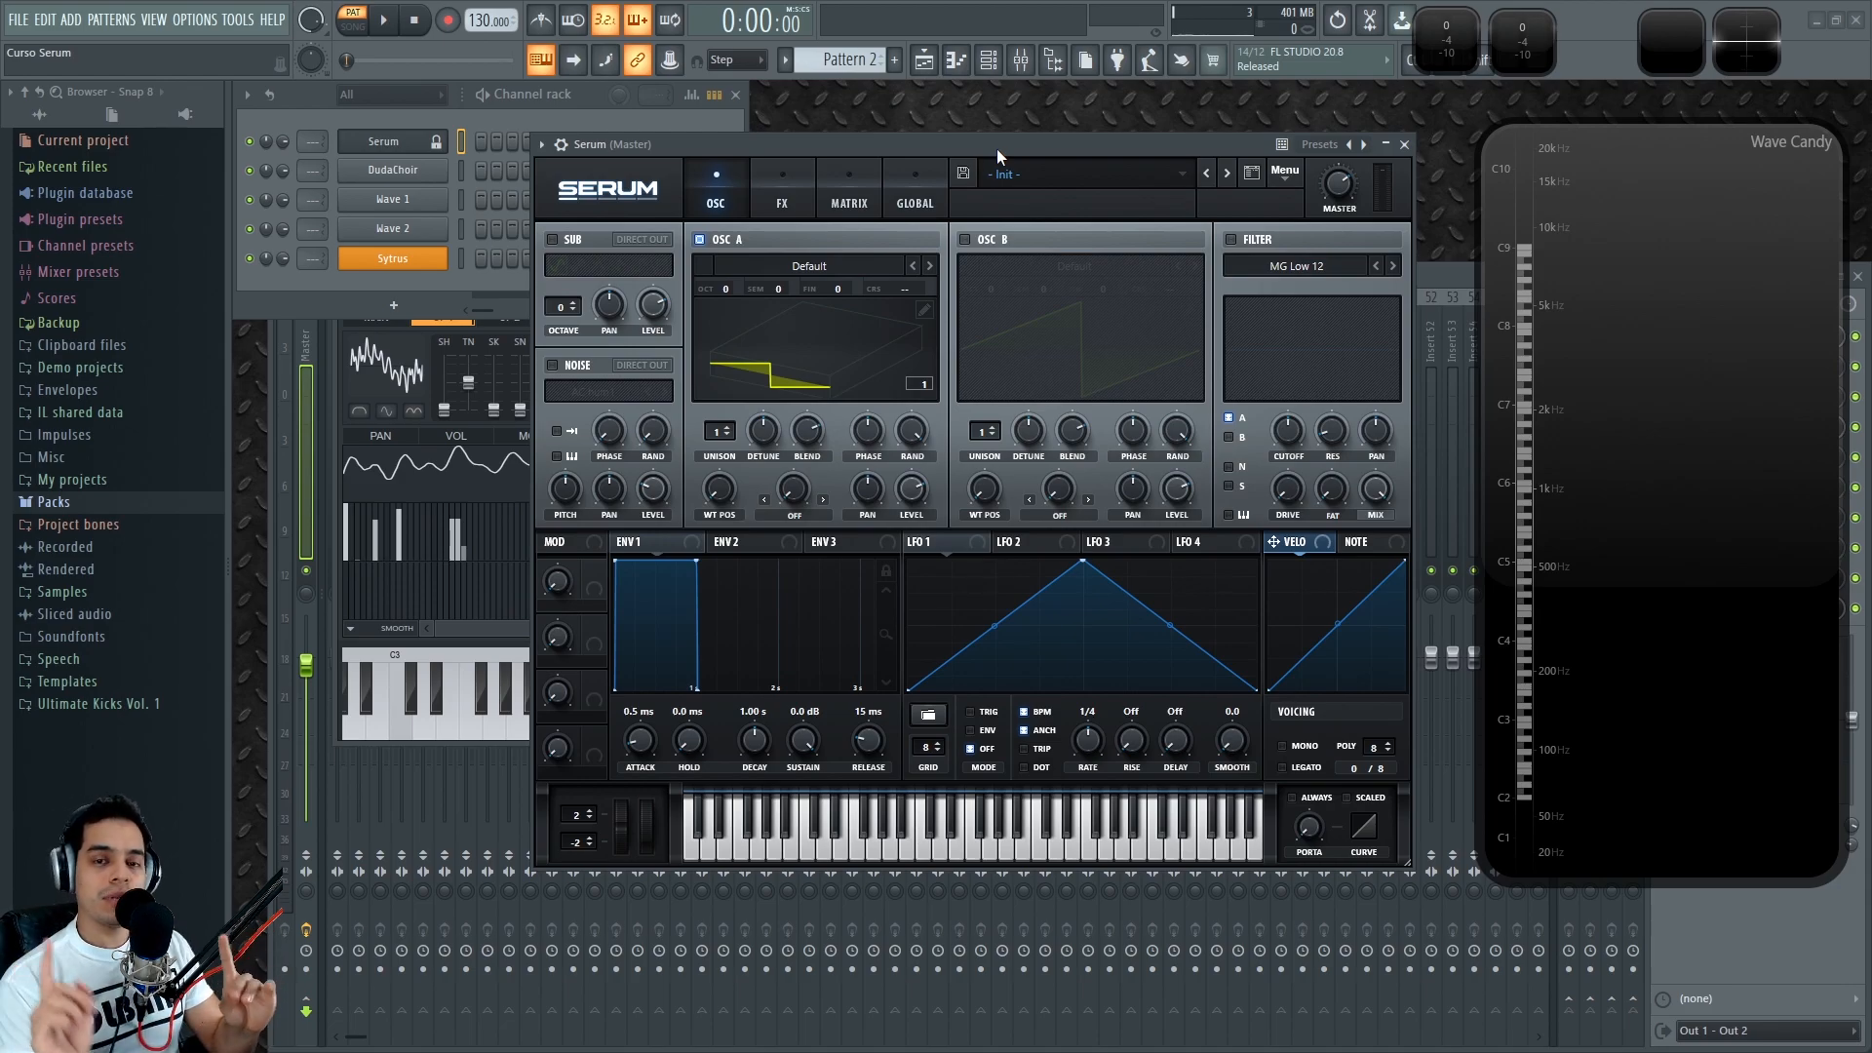
pyautogui.click(1286, 175)
pyautogui.click(1285, 175)
pyautogui.click(1139, 135)
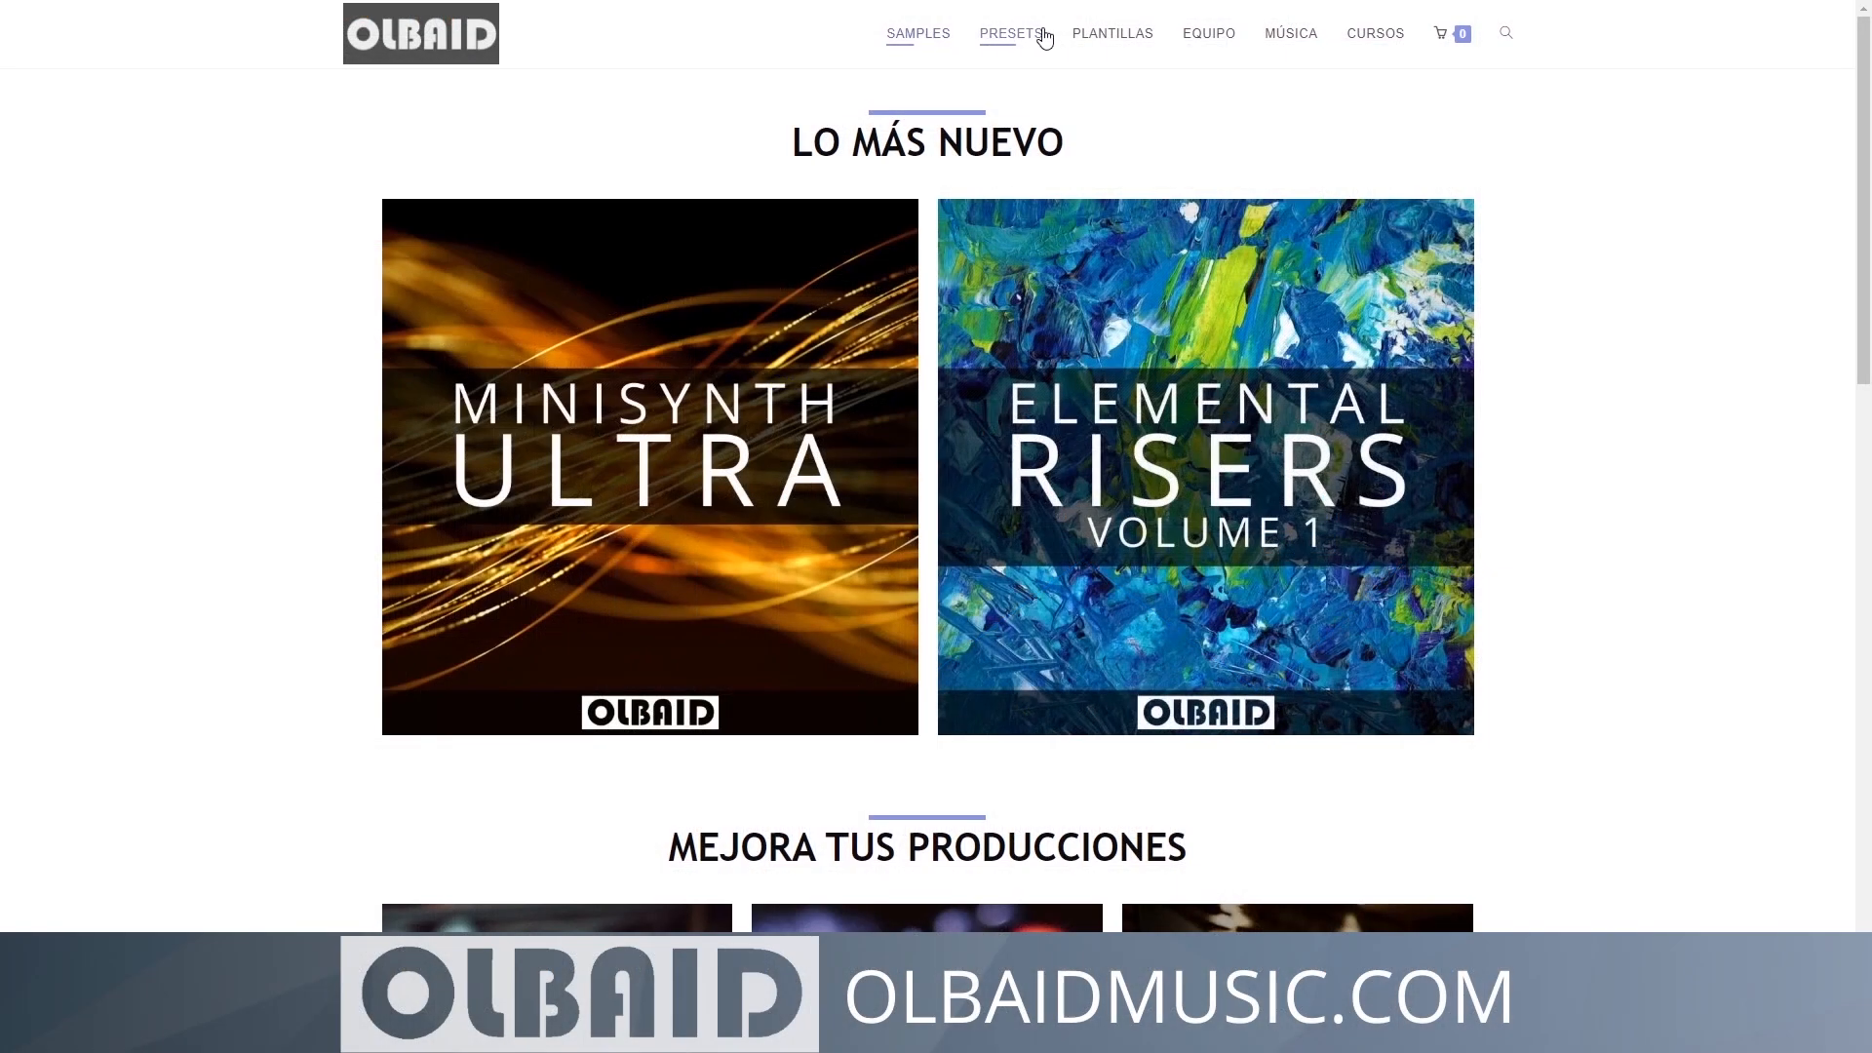
pyautogui.scroll(-3, 1599, 302)
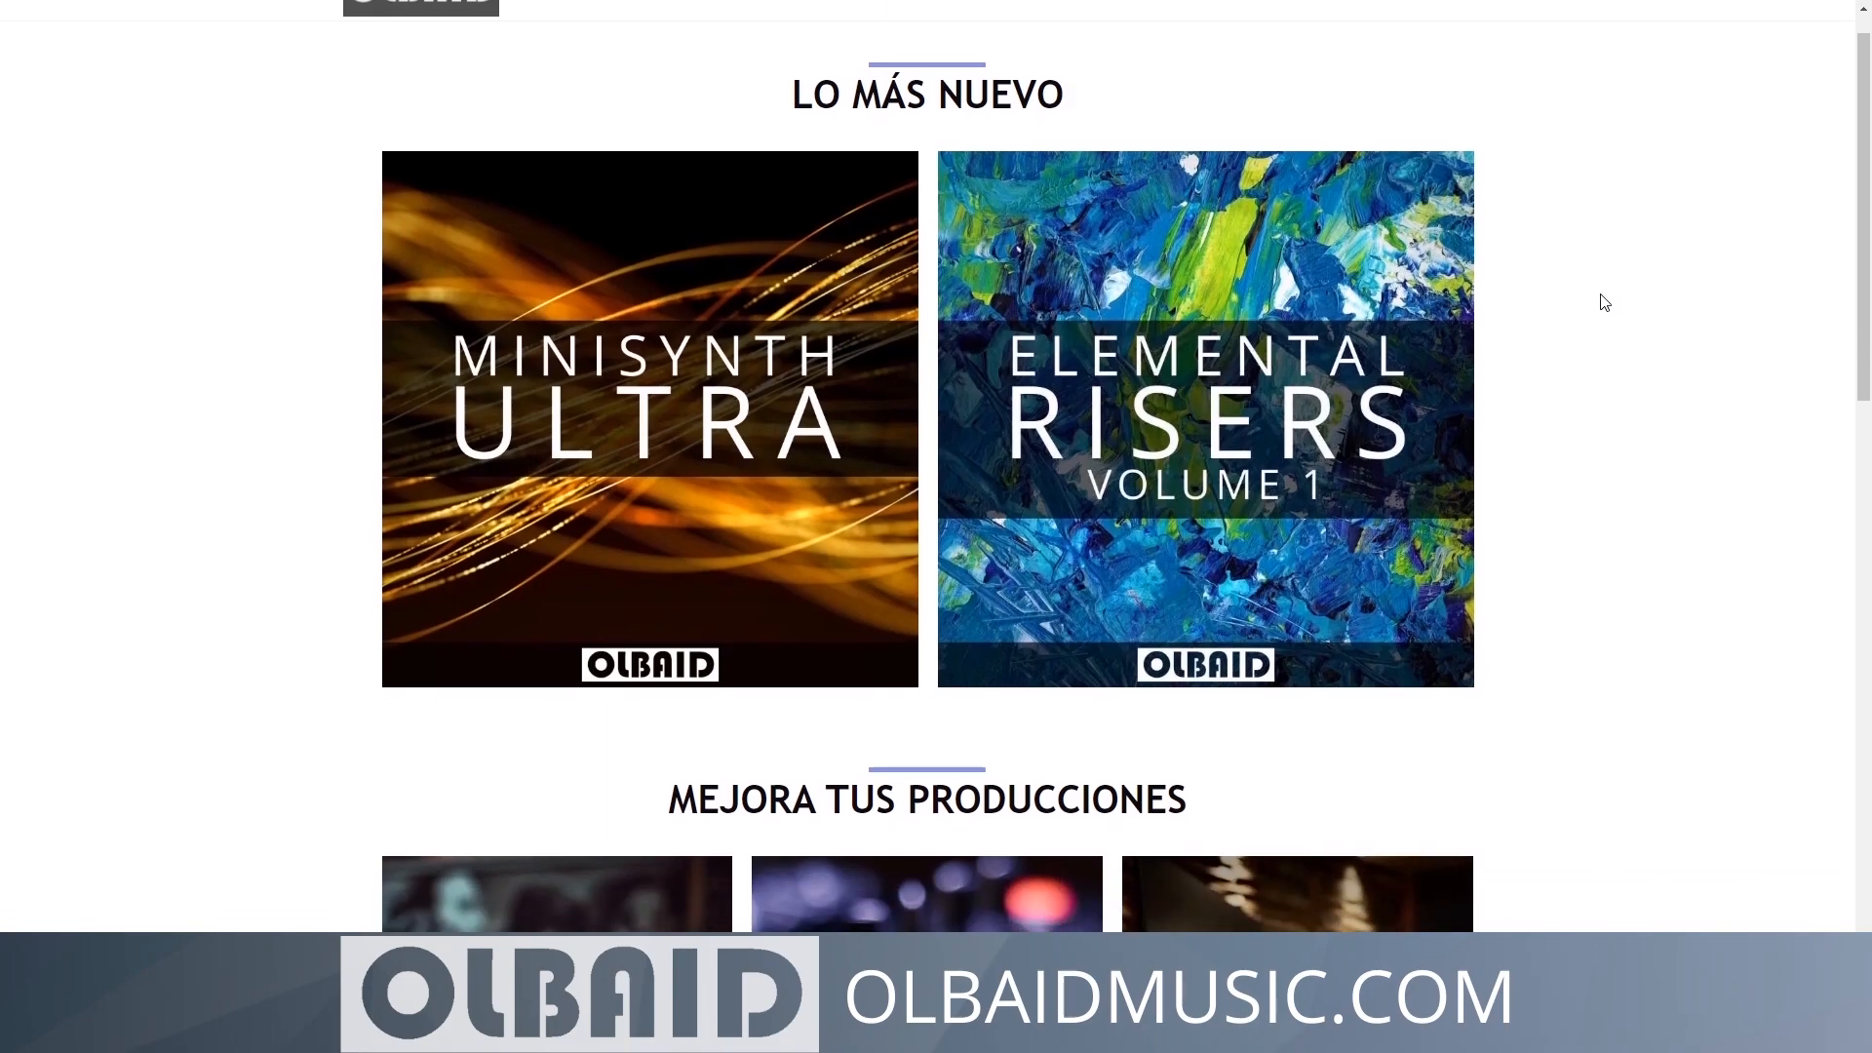
pyautogui.scroll(-6, 1615, 362)
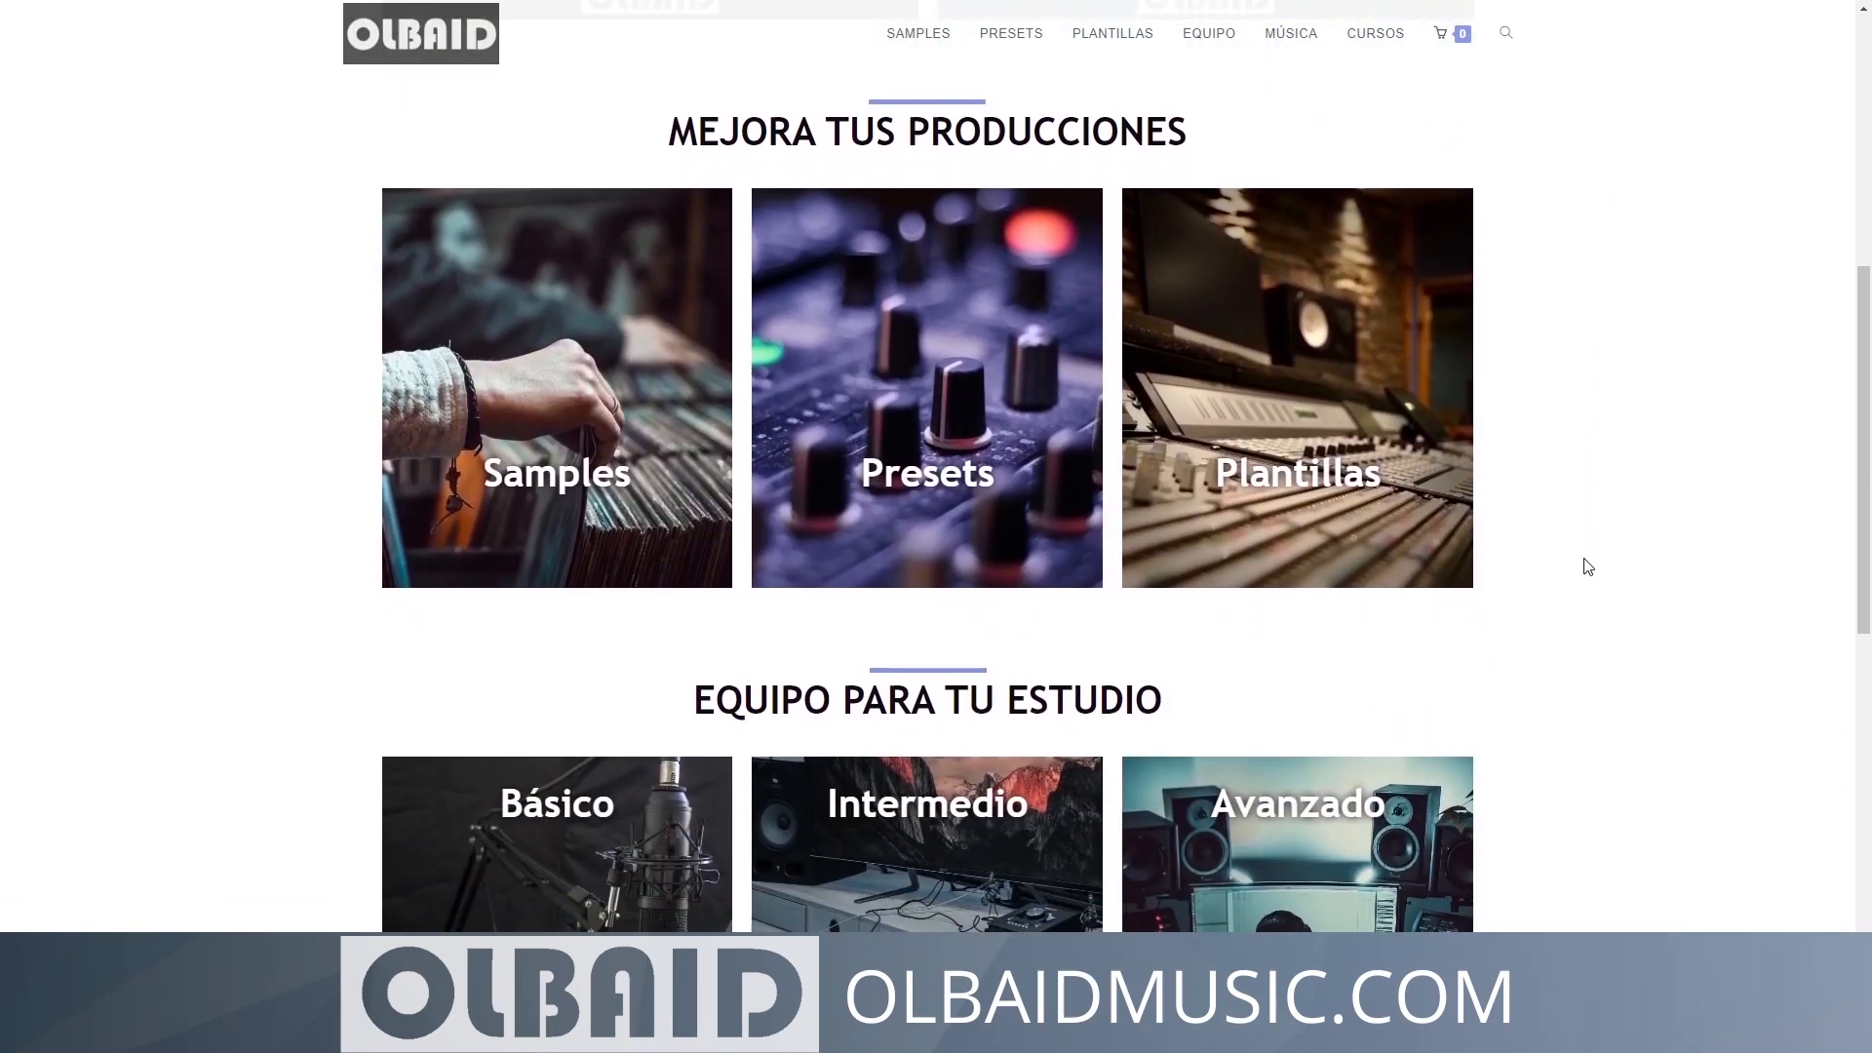
pyautogui.scroll(-5, 1570, 663)
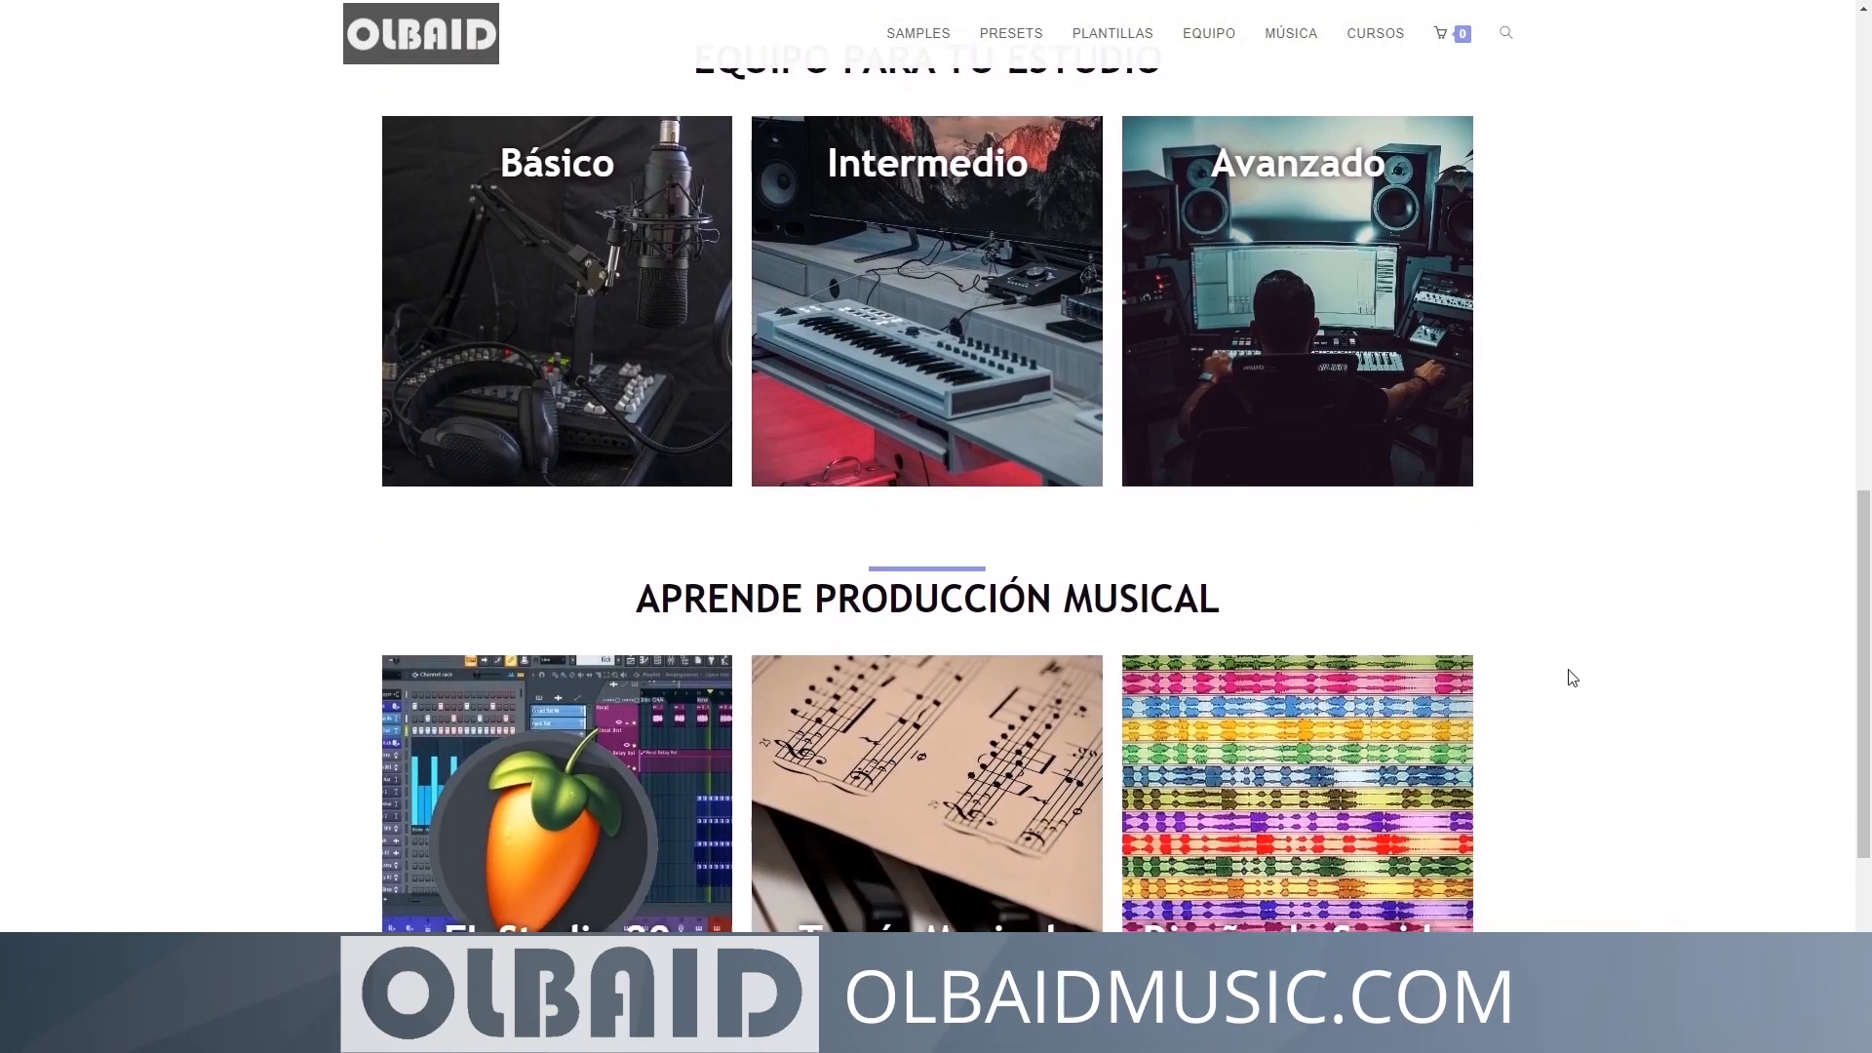